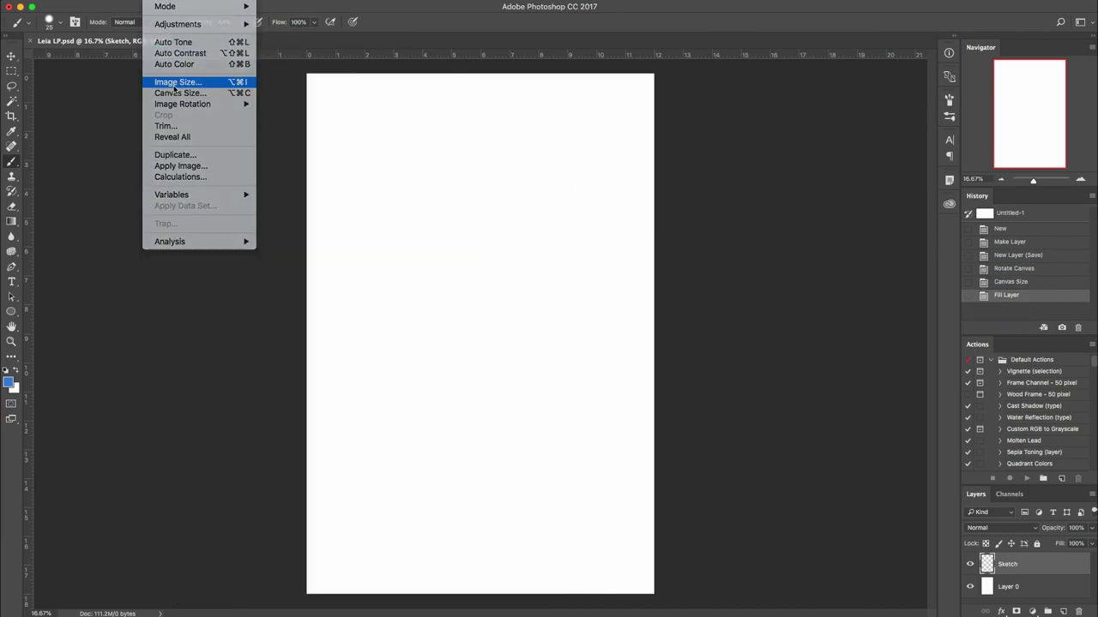
Check the image size with width and height shown in inches, without resizing the document.
left_click(172, 82)
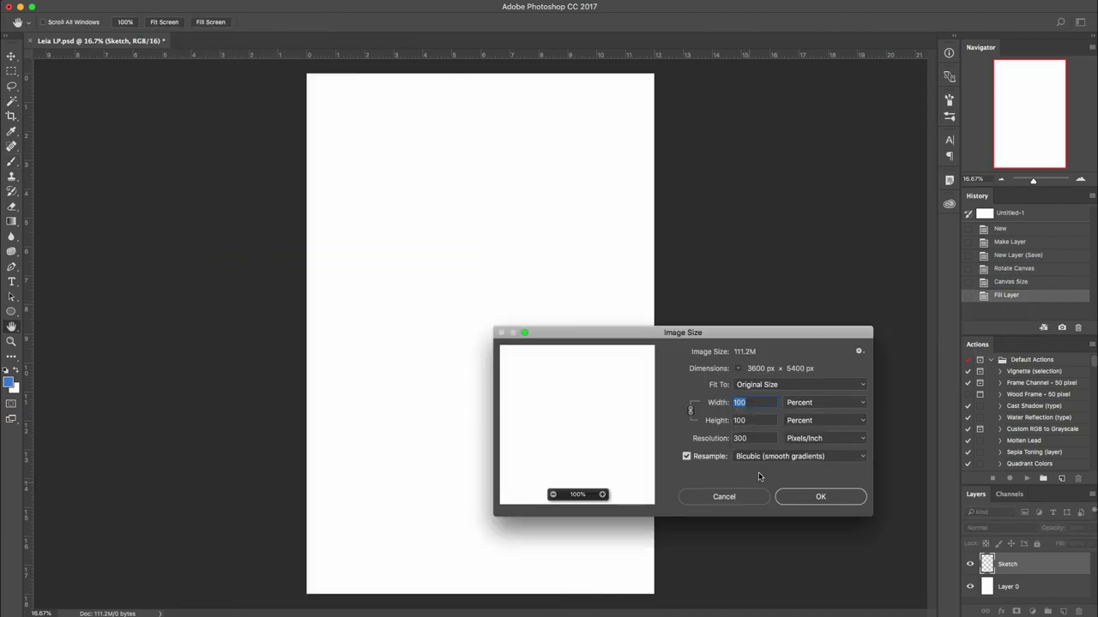
left_click(823, 403)
left_click(829, 421)
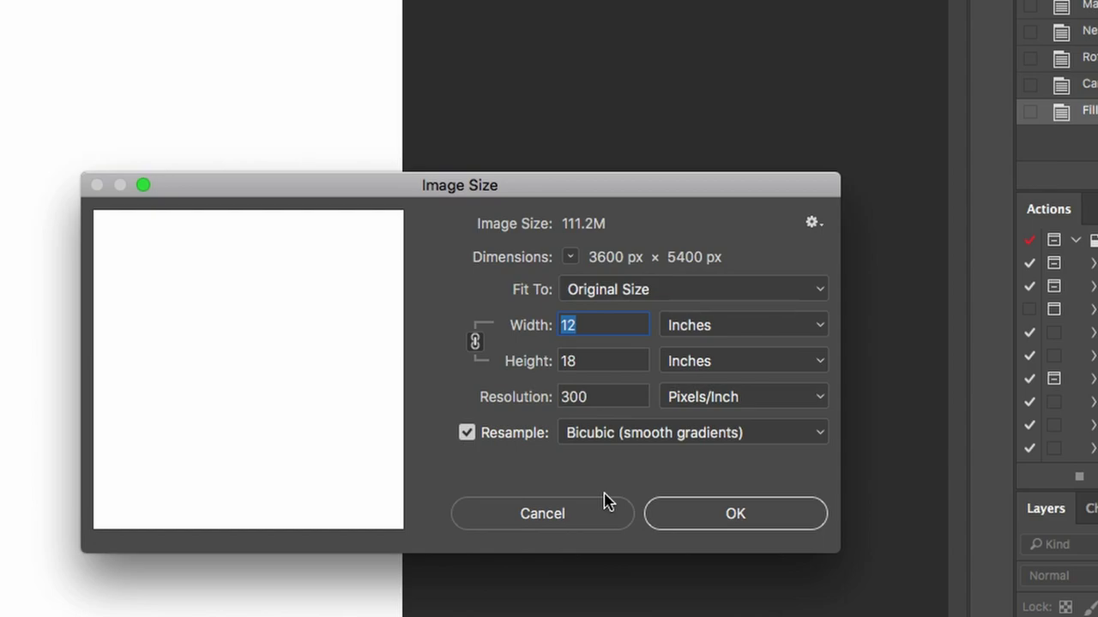
left_click(540, 512)
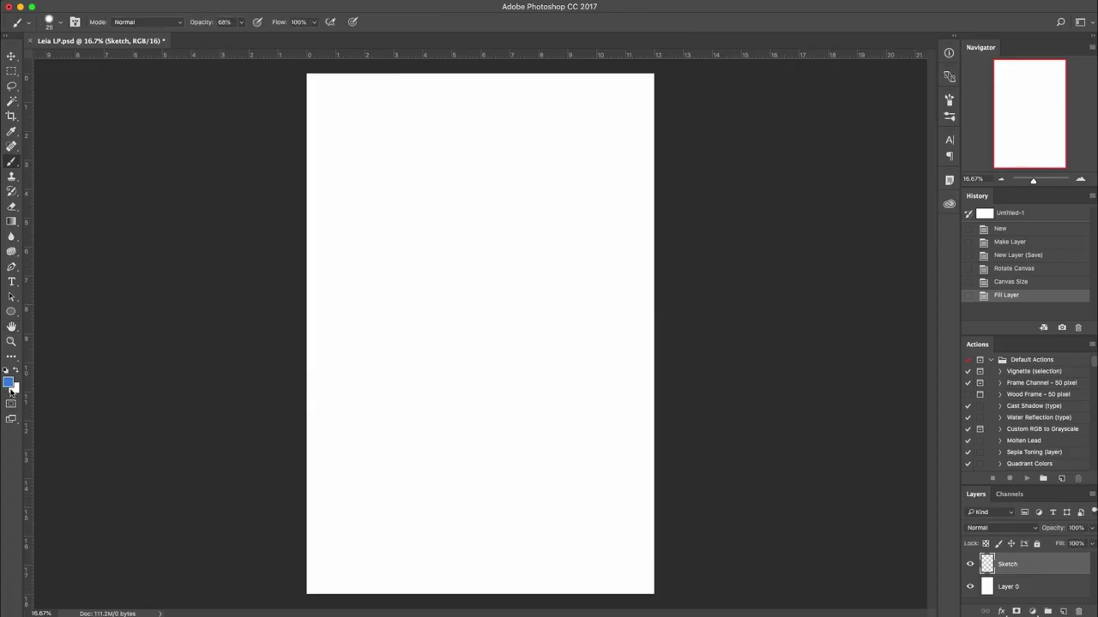
Try the 25 px brush with freehand test strokes on the blank Sketch layer and clear them.
right_click(525, 284)
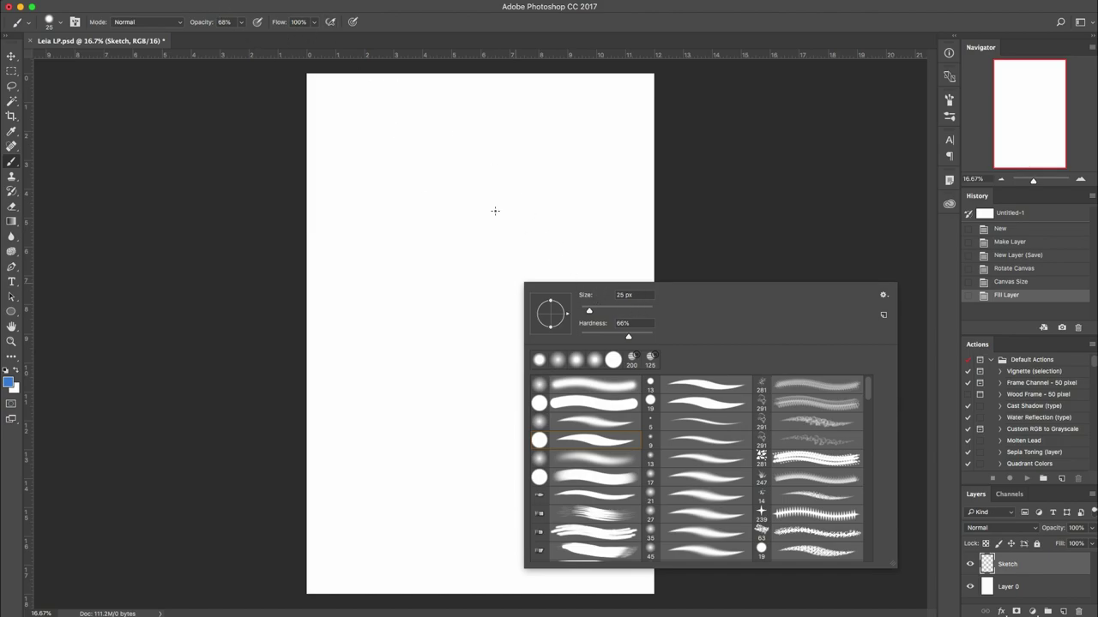
left_click_drag(428, 276, 517, 317)
key("super+z")
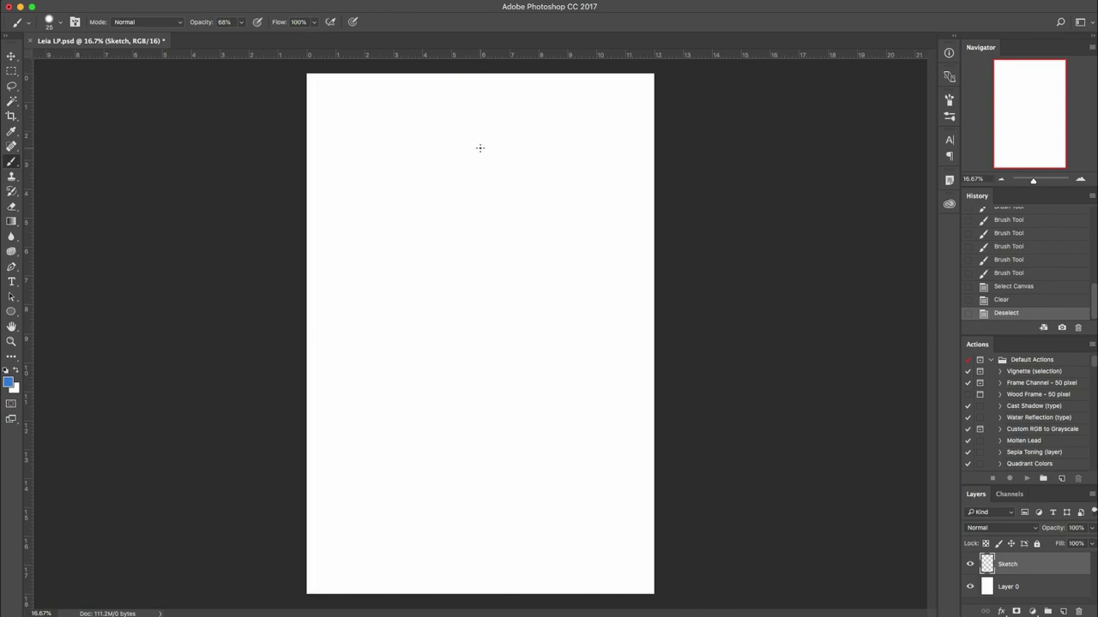
Draw a large rounded skull outline across the upper half of the page and shift it slightly left.
left_click_drag(519, 97, 525, 73)
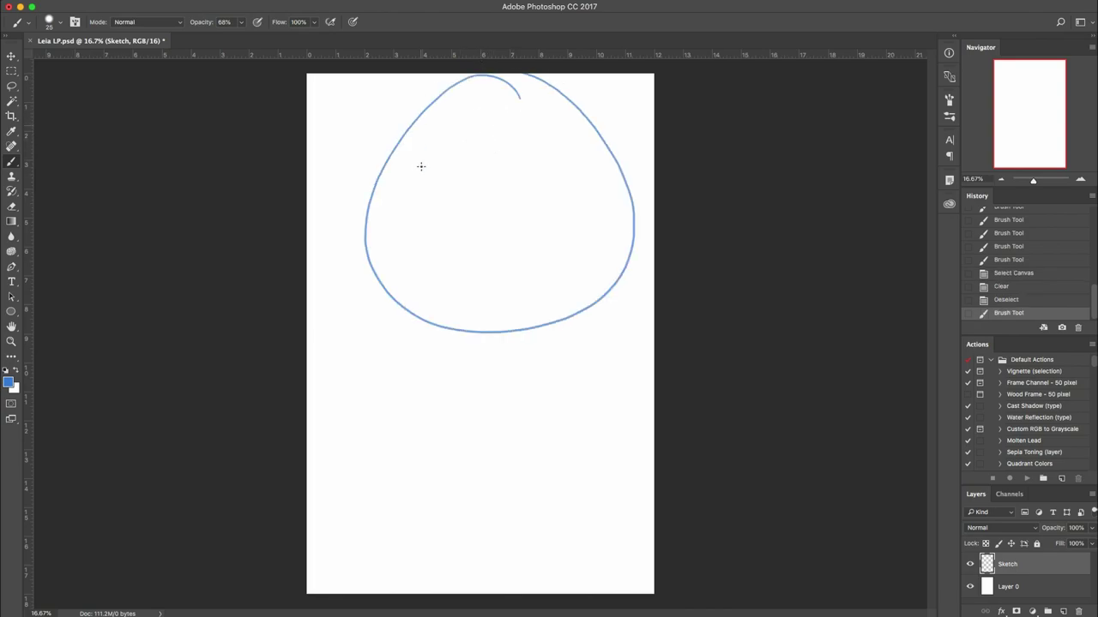
key("ctrl+t")
left_click_drag(483, 186, 449, 181)
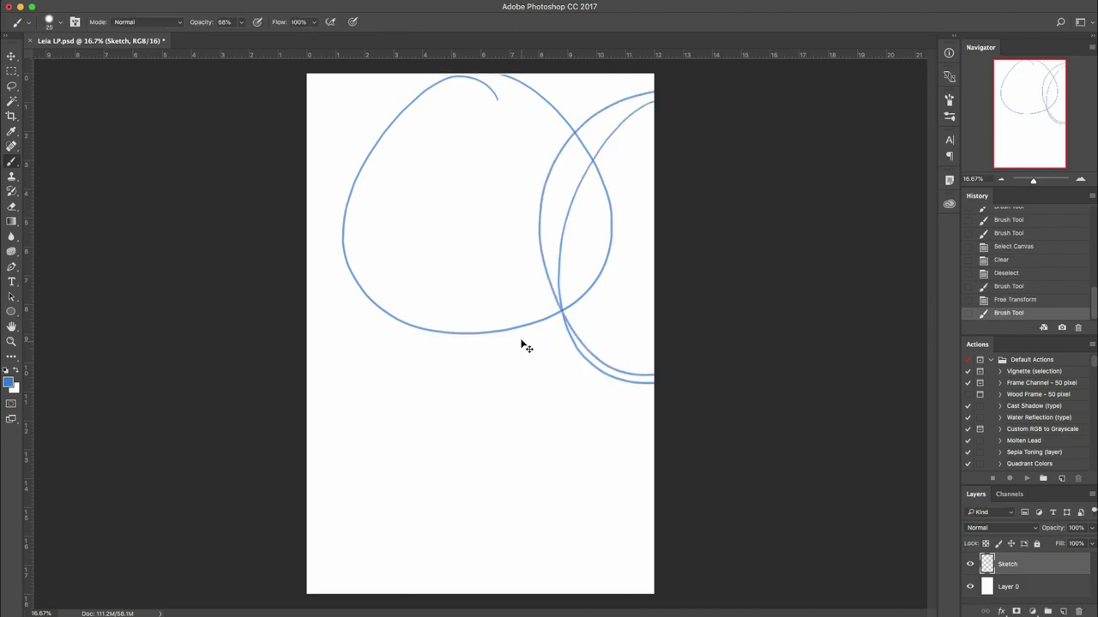
key("cmd+z")
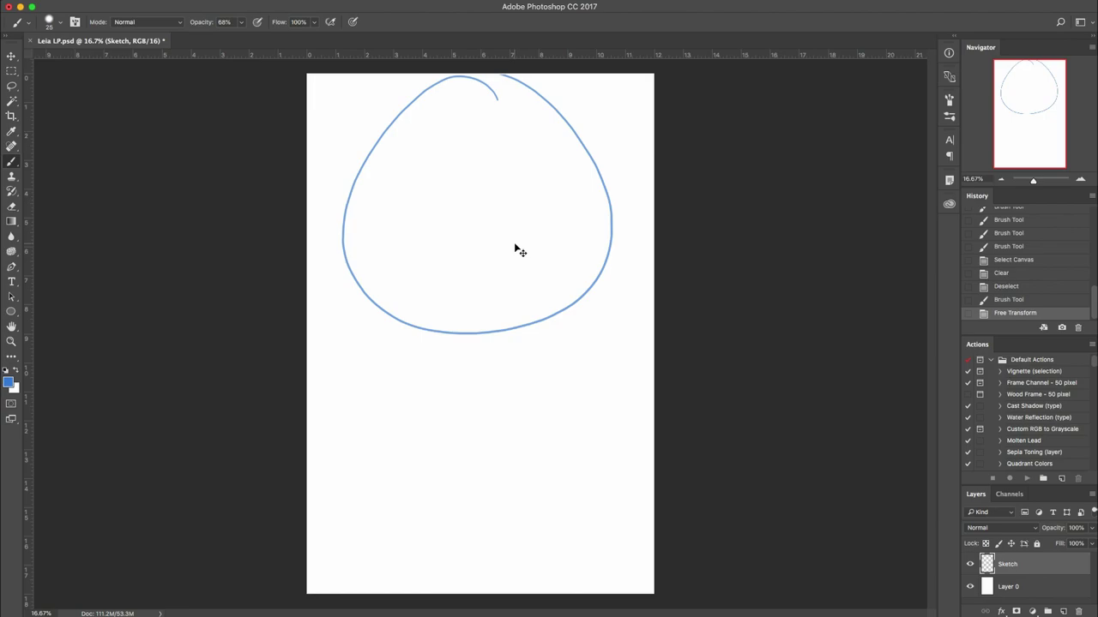
Scale the skull outline down to about 96% and move it slightly farther left.
key("ctrl+t")
left_click_drag(613, 334, 602, 326)
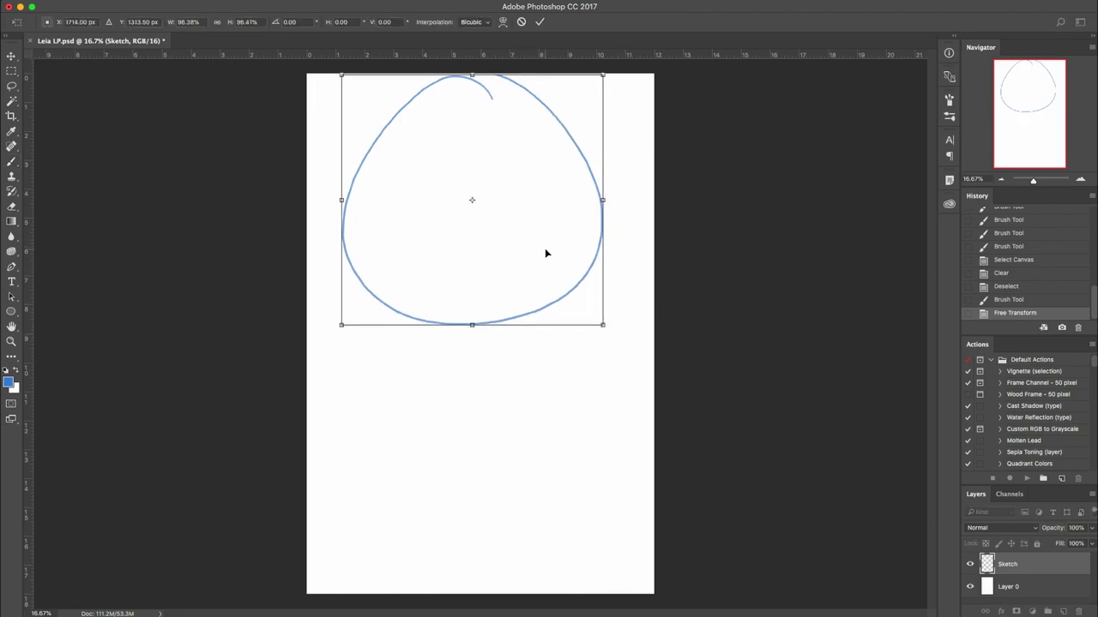
left_click_drag(546, 272, 536, 275)
key("Return")
key("Return")
Draw a curved vertical centre line through the skull outline and a horizontal brow line across it.
key("b")
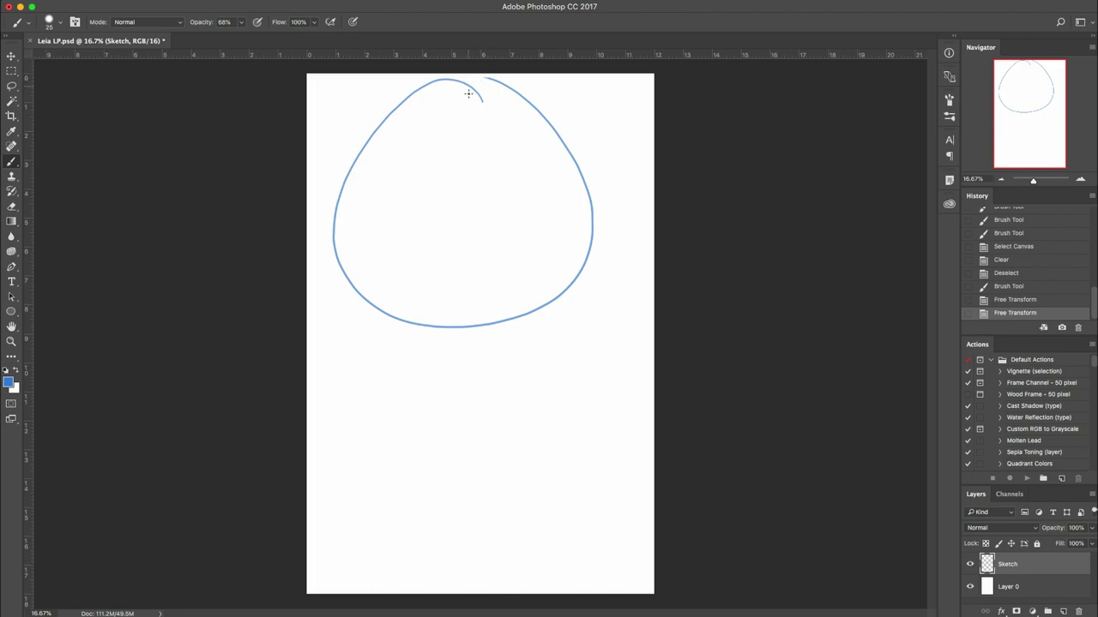
left_click_drag(484, 75, 513, 419)
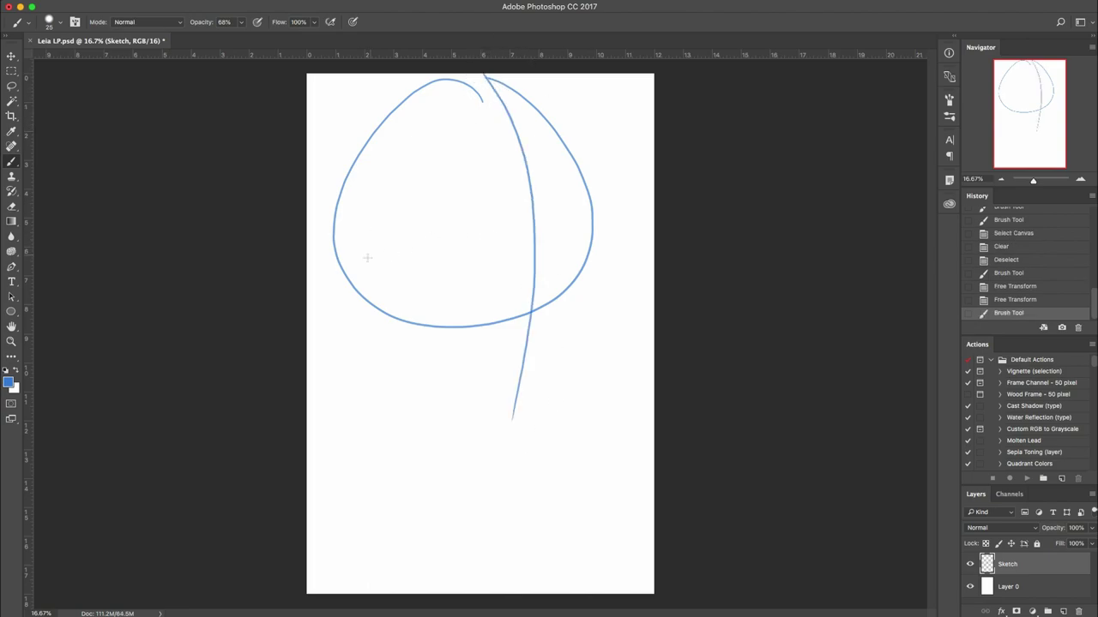
left_click_drag(413, 239, 591, 226)
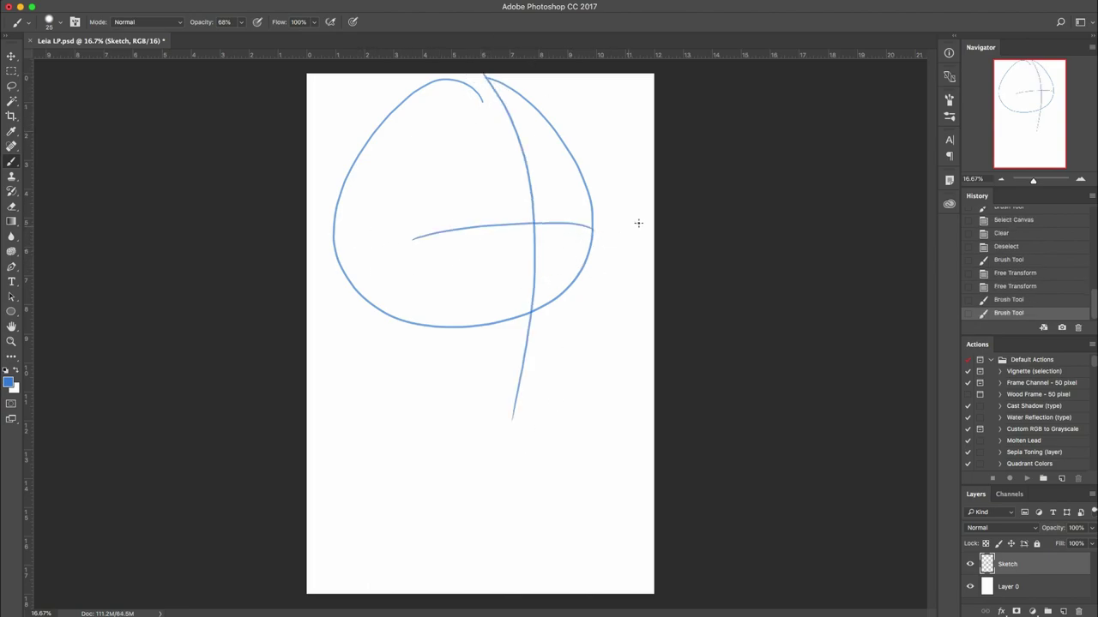
Sketch the forehead and brow contour along the skull's right edge with short overlapping strokes.
left_click_drag(571, 158, 591, 222)
key("super+z")
left_click_drag(579, 175, 591, 230)
mouse_move(585, 210)
left_mouse_down()
mouse_move(592, 230)
mouse_move(589, 215)
left_mouse_up()
left_click_drag(576, 175, 590, 227)
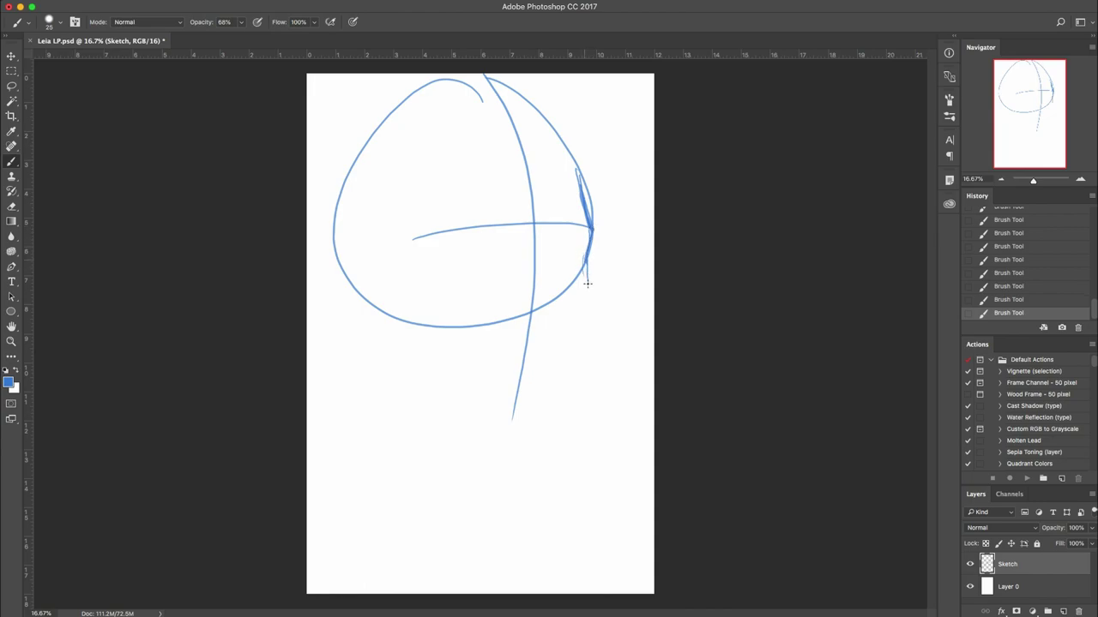
Draw the far cheek contour from the eye socket down to the chin, cleaning up stray marks.
key("e")
mouse_move(587, 280)
left_mouse_down()
mouse_move(593, 269)
mouse_move(590, 288)
left_mouse_up()
key("b")
left_click_drag(586, 276, 591, 302)
left_click_drag(591, 291, 575, 375)
key("super+z")
left_click_drag(591, 297, 584, 361)
key("super+z")
left_click_drag(591, 310, 586, 353)
left_click_drag(590, 327, 569, 399)
mouse_move(584, 352)
left_mouse_down()
mouse_move(564, 424)
mouse_move(536, 441)
left_mouse_up()
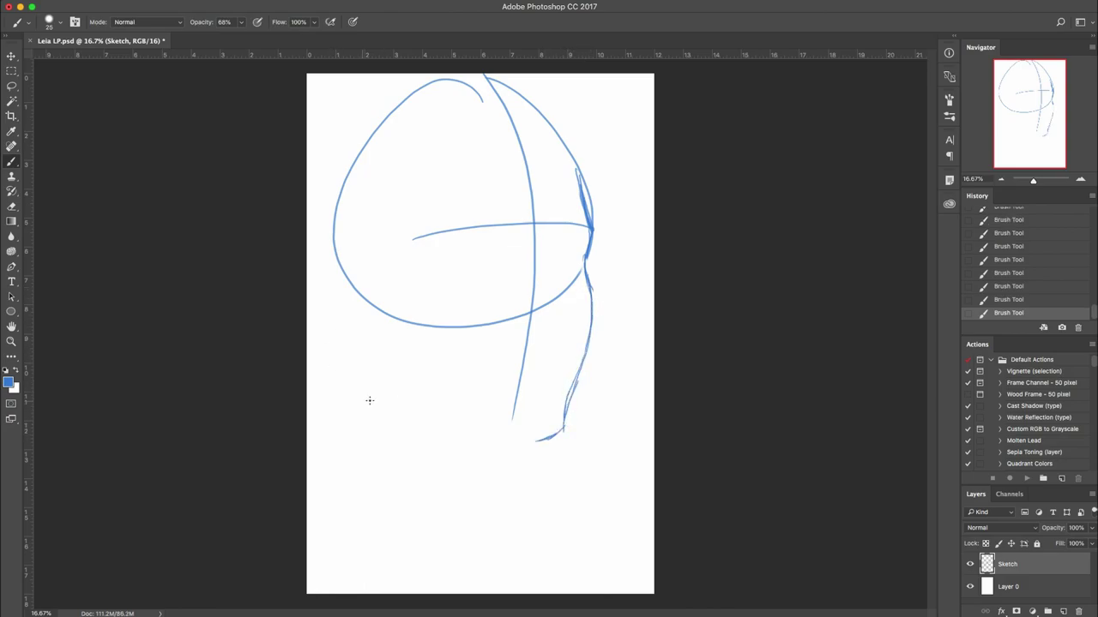
Draw the near jawline from below the back of the skull to the chin, refining the chin's underside.
left_click_drag(385, 321, 396, 356)
mouse_move(386, 326)
left_mouse_down()
mouse_move(399, 367)
mouse_move(514, 429)
mouse_move(563, 431)
mouse_move(549, 441)
mouse_move(488, 432)
mouse_move(541, 432)
left_mouse_up()
key("e")
key("b")
key("super+z")
mouse_move(527, 431)
left_mouse_down()
mouse_move(566, 424)
mouse_move(531, 429)
mouse_move(558, 441)
left_mouse_up()
key("e")
key("b")
mouse_move(482, 420)
left_mouse_down()
mouse_move(529, 431)
mouse_move(516, 431)
left_mouse_up()
Erase the original vertical centre line from the chin up to the top of the skull.
left_click_drag(491, 85, 535, 421)
key("super+z")
key("e")
left_click_drag(526, 348, 515, 404)
mouse_move(528, 318)
left_mouse_down()
mouse_move(528, 305)
mouse_move(527, 333)
mouse_move(529, 196)
mouse_move(489, 85)
left_mouse_up()
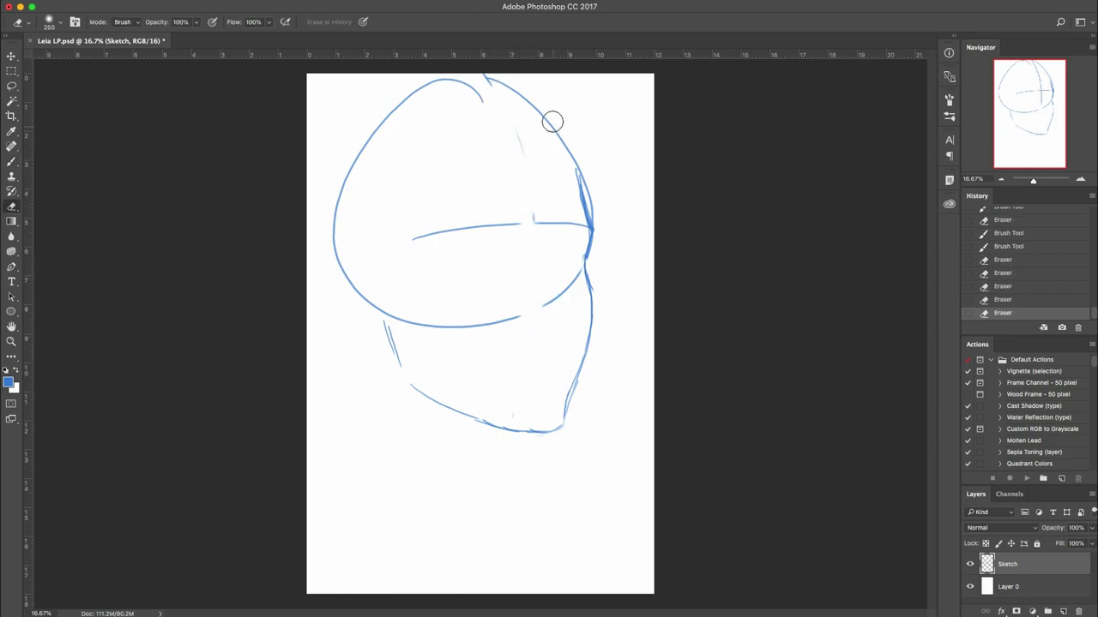
Redraw the face's centre line closer to the far cheek and replace the brow line with a slightly lower one.
key("b")
left_click_drag(533, 122, 557, 400)
left_click_drag(559, 383, 554, 411)
left_click_drag(470, 260, 633, 249)
key("ctrl+z")
mouse_move(452, 250)
left_mouse_down()
mouse_move(590, 232)
mouse_move(583, 223)
mouse_move(413, 239)
left_mouse_up()
key("e")
key("b")
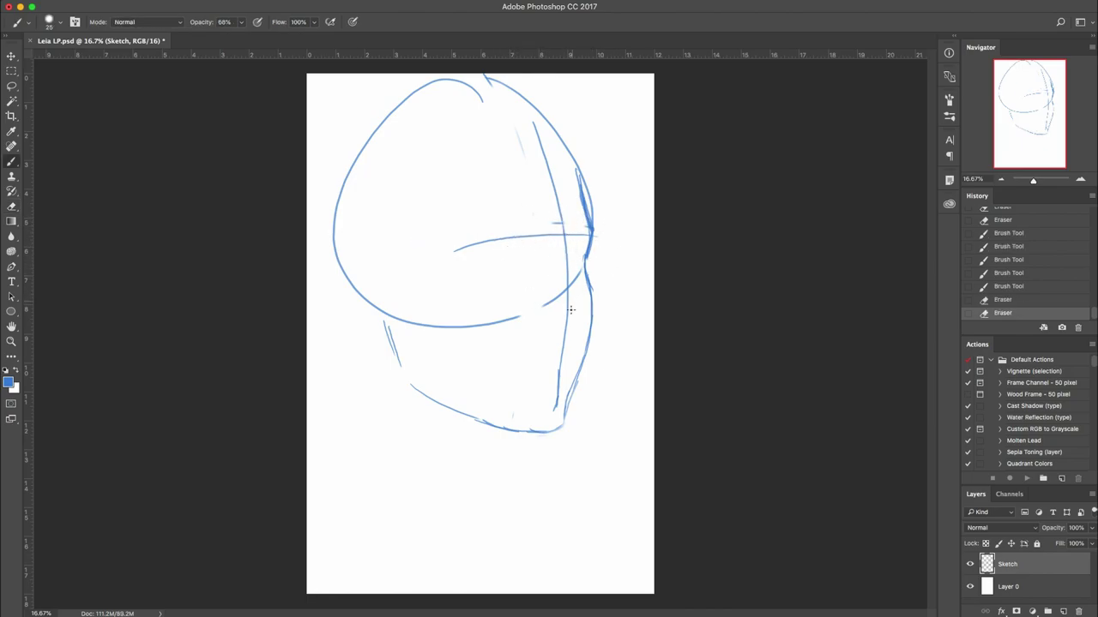
Sketch the upper eyelid arcs of the far and near eyes below the brow line.
left_click_drag(571, 262, 580, 255)
left_click_drag(571, 259, 585, 252)
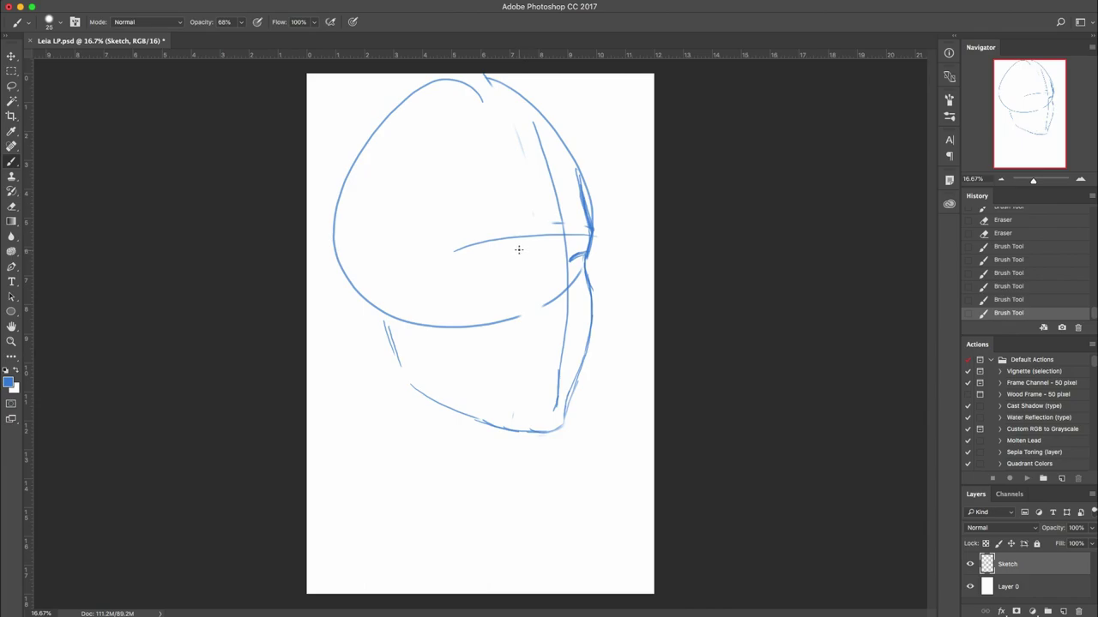
left_click_drag(538, 266, 532, 263)
left_click_drag(533, 263, 491, 278)
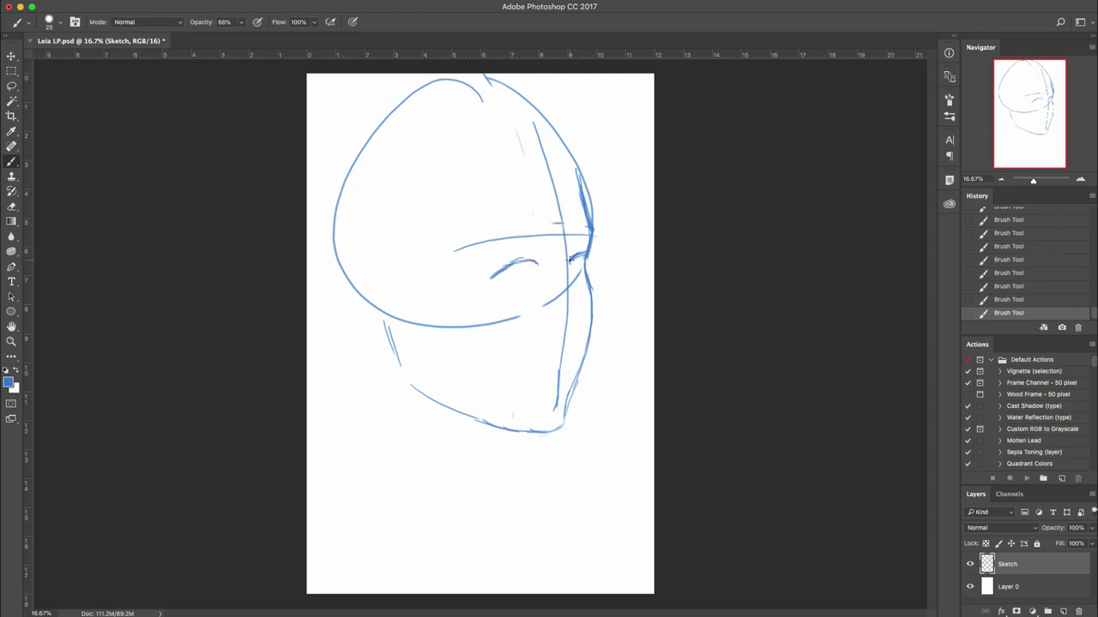
Draw the nose bridge beside the far eye and erase the guide lines crossing it.
left_click_drag(577, 245, 568, 263)
key("e")
left_click_drag(580, 271, 564, 292)
key("b")
left_click_drag(576, 254, 566, 278)
left_click_drag(577, 266, 568, 283)
Extend the nose slope from the bridge to the tip and sketch the curve under the tip.
mouse_move(575, 275)
left_mouse_down()
mouse_move(566, 291)
mouse_move(588, 307)
mouse_move(569, 283)
mouse_move(594, 312)
mouse_move(580, 287)
mouse_move(595, 307)
left_mouse_up()
key("e")
key("b")
key("e")
key("b")
key("super+z")
left_click_drag(583, 297, 595, 309)
mouse_move(586, 300)
left_mouse_down()
mouse_move(596, 309)
mouse_move(586, 336)
left_mouse_up()
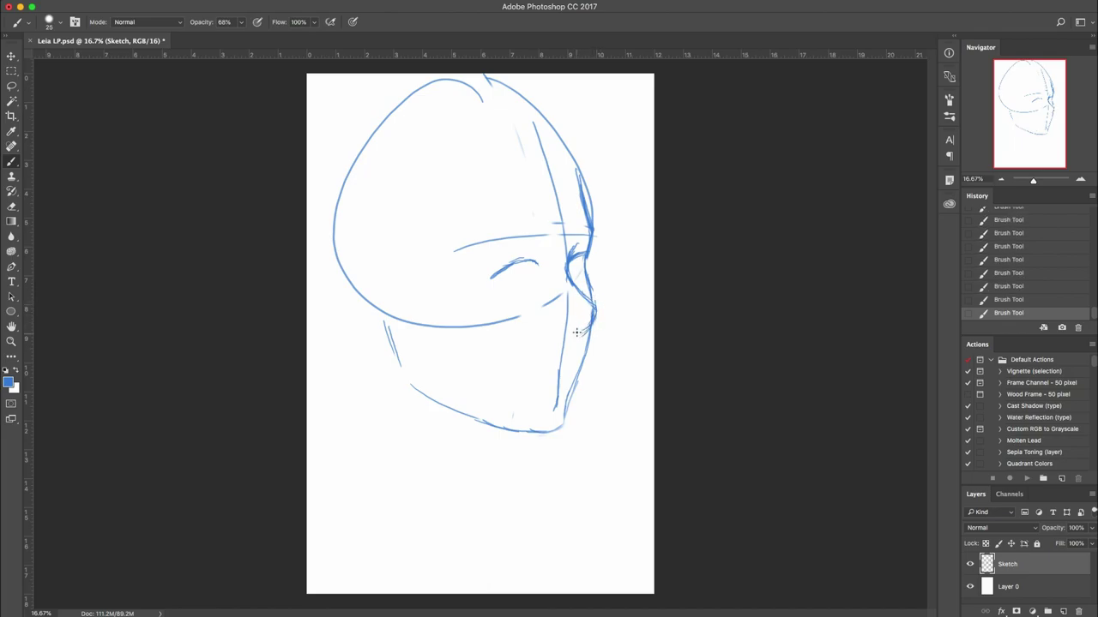
Clean up the nose tip with the Eraser and redraw its rounded underside.
key("e")
left_click_drag(588, 319, 595, 307)
mouse_move(590, 317)
left_mouse_down()
mouse_move(599, 301)
mouse_move(595, 315)
left_mouse_up()
key("b")
left_click_drag(593, 306, 589, 328)
key("super+z")
left_click_drag(592, 322, 576, 334)
Sketch the base of the nose and the near nostril, erasing stray marks below it.
key("e")
left_click_drag(584, 340, 578, 336)
key("b")
left_click_drag(590, 327, 578, 333)
mouse_move(587, 330)
left_mouse_down()
mouse_move(563, 329)
mouse_move(574, 326)
mouse_move(558, 318)
mouse_move(554, 332)
left_mouse_up()
key("e")
key("b")
Add the outer nostril wing and the short contour between the nose and the upper lip.
left_click_drag(553, 323, 584, 346)
left_click_drag(588, 338, 583, 347)
left_click_drag(587, 338, 589, 352)
key("super+z")
Sketch the line between the lips from the far face contour to the near mouth corner, erasing overlapping guides.
mouse_move(584, 362)
left_mouse_down()
mouse_move(556, 374)
mouse_move(571, 368)
left_mouse_up()
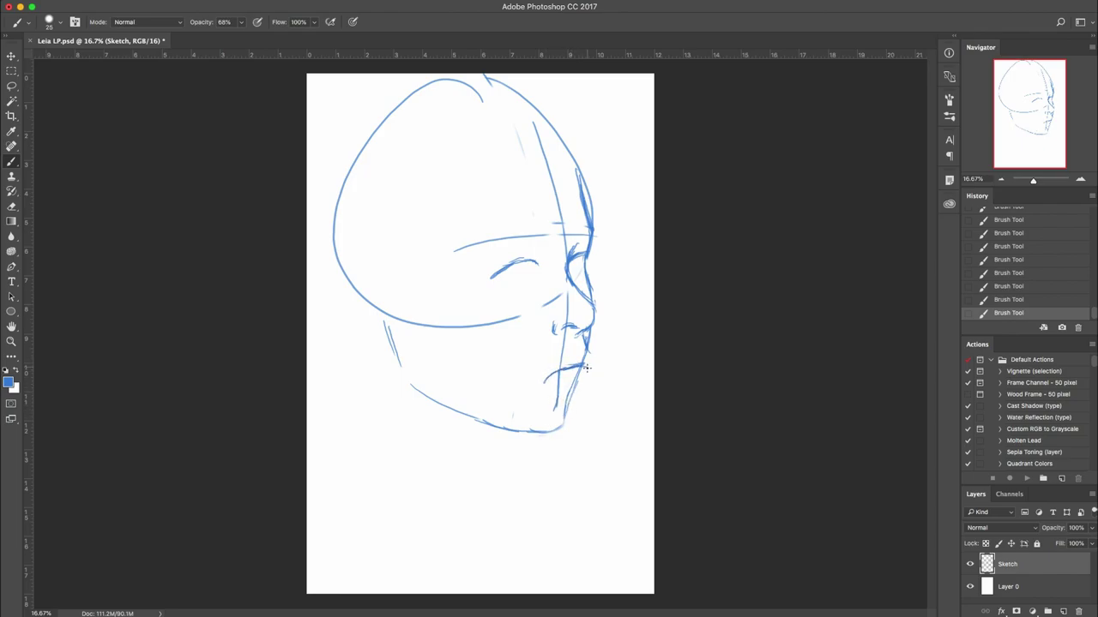
key("e")
mouse_move(578, 356)
left_mouse_down()
mouse_move(561, 360)
mouse_move(557, 400)
mouse_move(566, 311)
mouse_move(514, 311)
mouse_move(492, 331)
mouse_move(570, 368)
left_mouse_up()
key("b")
left_click_drag(571, 368, 547, 374)
key("e")
key("b")
left_click_drag(558, 371, 540, 376)
left_click_drag(554, 372, 538, 378)
left_click_drag(559, 370, 540, 376)
mouse_move(566, 369)
left_mouse_down()
mouse_move(545, 374)
mouse_move(582, 367)
mouse_move(546, 381)
mouse_move(578, 367)
left_mouse_up()
Rework the mouth line with repeated strokes and erase the excess marks at its far end.
key("e")
key("b")
key("e")
key("b")
left_click_drag(560, 370, 575, 367)
key("e")
left_click_drag(586, 365, 580, 372)
key("b")
left_click_drag(558, 370, 572, 368)
left_click_drag(561, 370, 576, 367)
Redraw the profile contour from the base of the nose to the upper lip.
left_click_drag(562, 369, 588, 353)
key("e")
key("b")
left_click_drag(584, 336, 586, 355)
left_click_drag(585, 343, 586, 361)
mouse_move(585, 348)
left_mouse_down()
mouse_move(576, 367)
mouse_move(579, 347)
left_mouse_up()
key("ctrl+alt+z")
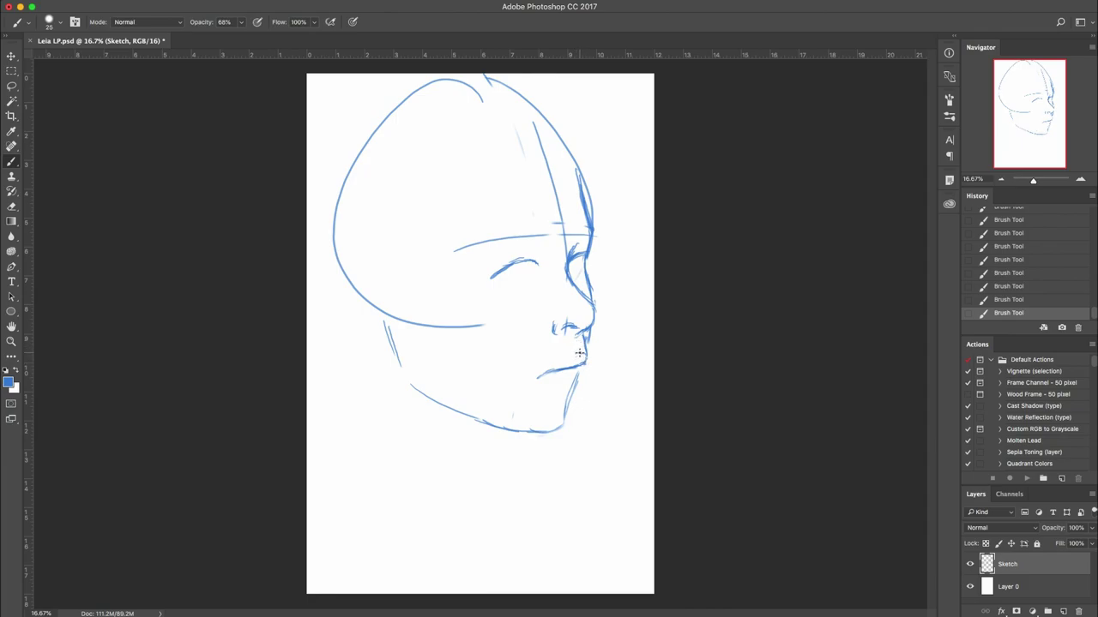
Outline the upper and lower lips around the mouth line and clean up the mouth corner.
left_click_drag(581, 353, 572, 355)
left_click_drag(540, 372, 550, 365)
key("e")
key("b")
mouse_move(548, 368)
left_mouse_down()
mouse_move(539, 375)
mouse_move(561, 386)
mouse_move(587, 367)
left_mouse_up()
key("e")
key("b")
left_click_drag(587, 365, 584, 372)
Draw the chin contour below the lower lip, refine the chin's underside and save the document.
left_click_drag(583, 355, 570, 396)
left_click_drag(573, 388, 569, 409)
mouse_move(572, 396)
left_mouse_down()
mouse_move(567, 423)
mouse_move(512, 422)
mouse_move(549, 430)
left_mouse_up()
key("e")
key("b")
left_click_drag(506, 427, 562, 426)
mouse_move(527, 429)
left_mouse_down()
mouse_move(559, 425)
mouse_move(477, 420)
mouse_move(540, 429)
left_mouse_up()
key("e")
key("b")
key("super+s")
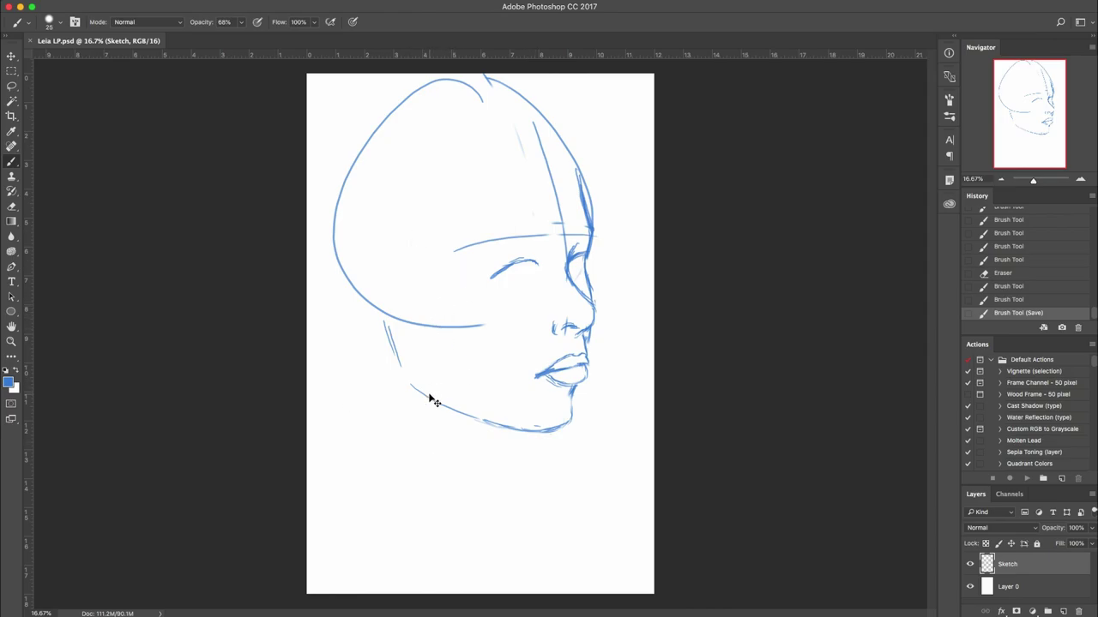
Enlarge and reposition the face sketch with Free Transform so the skull extends past the page's top and left edges.
key("super+t")
left_click_drag(333, 437, 292, 477)
left_click_drag(589, 477, 585, 487)
left_click_drag(542, 447, 526, 472)
left_click_drag(576, 102, 581, 95)
left_click_drag(491, 240, 488, 222)
key("Return")
key("Return")
key("ctrl+t")
left_click_drag(463, 348, 459, 301)
key("Return")
Draw the front and back contours of the neck and the shoulder line running to the page's right edge.
left_click_drag(487, 445, 501, 447)
left_click_drag(493, 446, 493, 475)
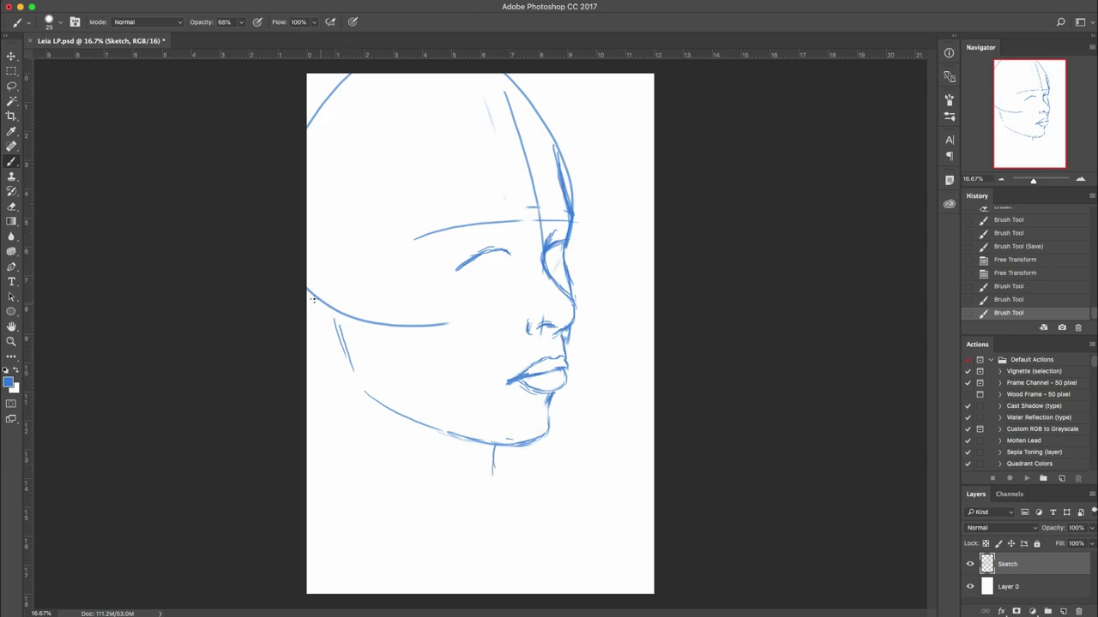
left_click_drag(315, 327, 323, 348)
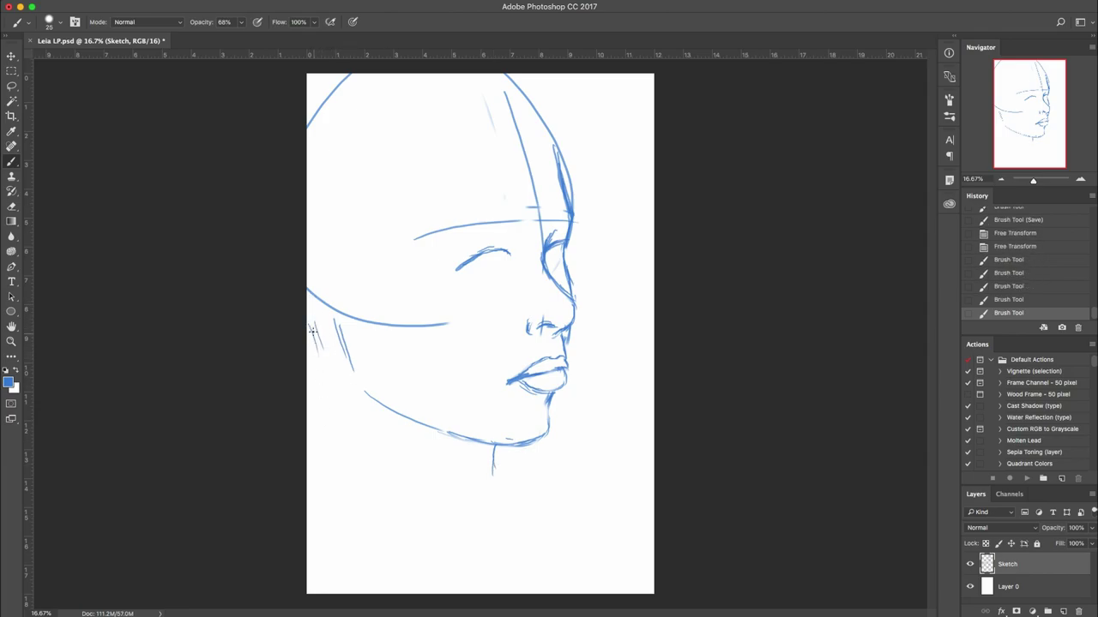
mouse_move(314, 338)
left_mouse_down()
mouse_move(338, 411)
mouse_move(337, 446)
mouse_move(312, 478)
left_mouse_up()
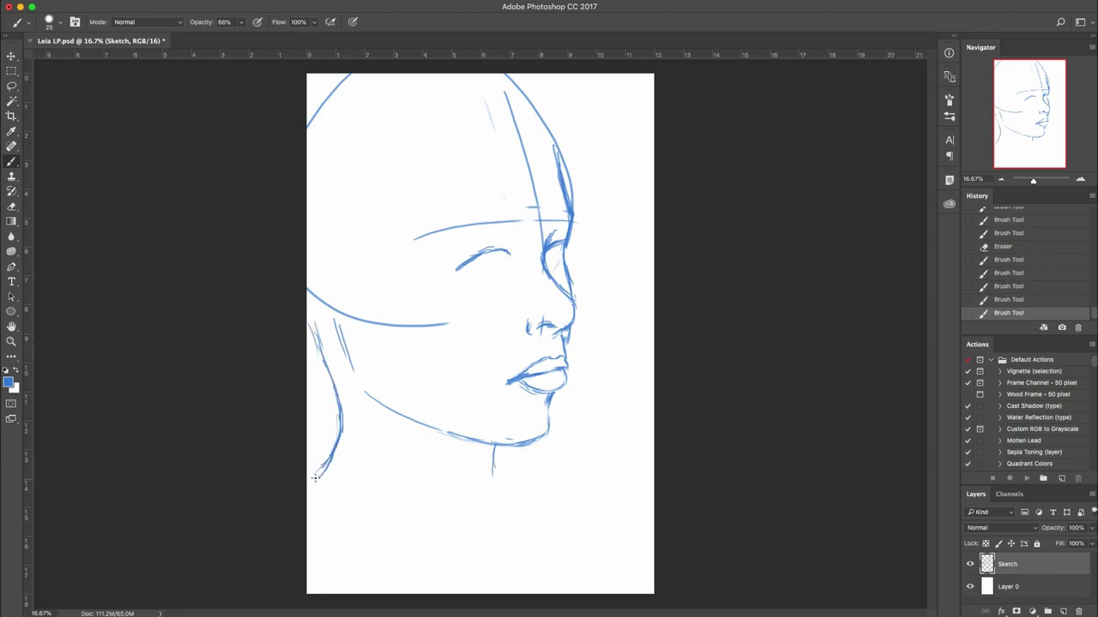
left_click_drag(494, 452, 492, 481)
left_click_drag(541, 512, 655, 571)
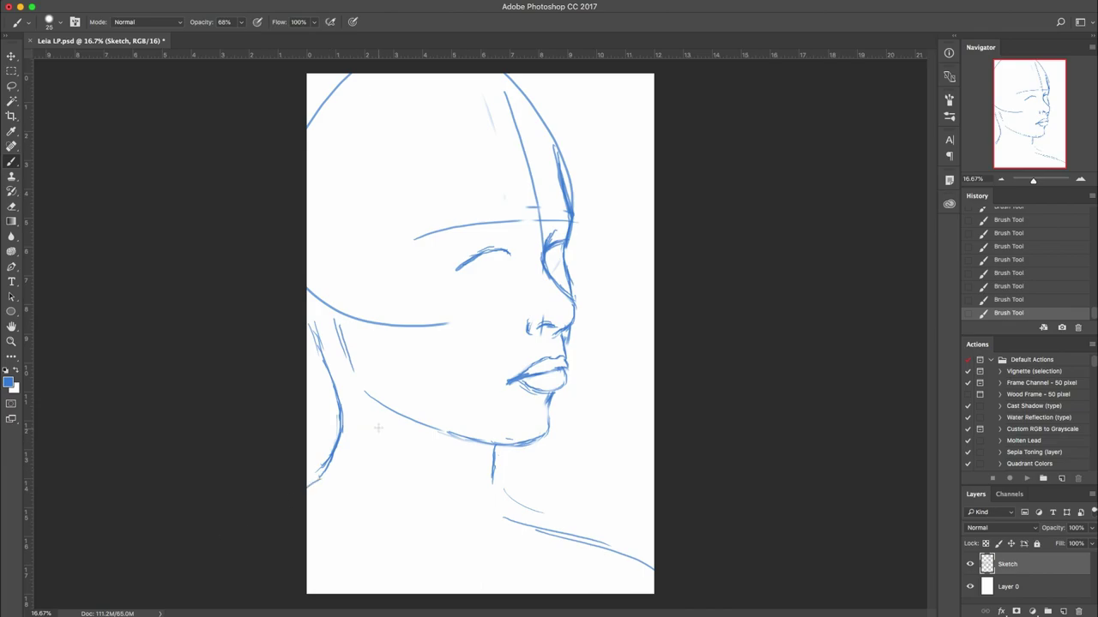
Shift the whole face sketch slightly toward the page's right edge with Free Transform.
key("ctrl+t")
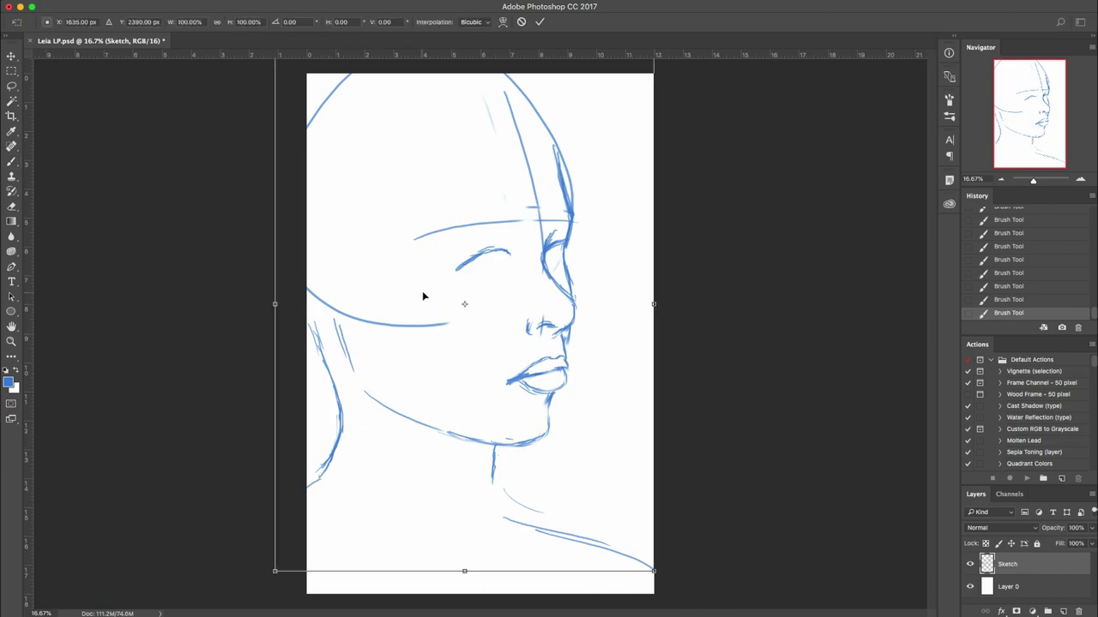
left_click_drag(432, 298, 442, 296)
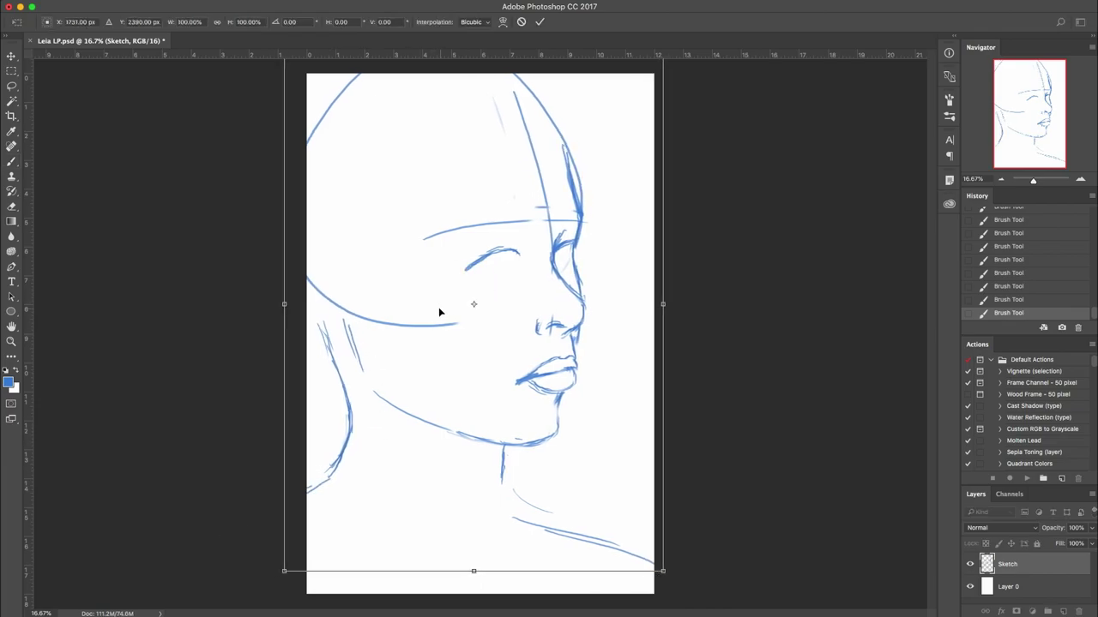
key("Return")
Sketch the ear's upper curve and lobe at the back of the head beside the page's left edge.
mouse_move(291, 288)
left_mouse_down()
mouse_move(206, 249)
mouse_move(211, 394)
mouse_move(301, 417)
left_mouse_up()
key("super+z")
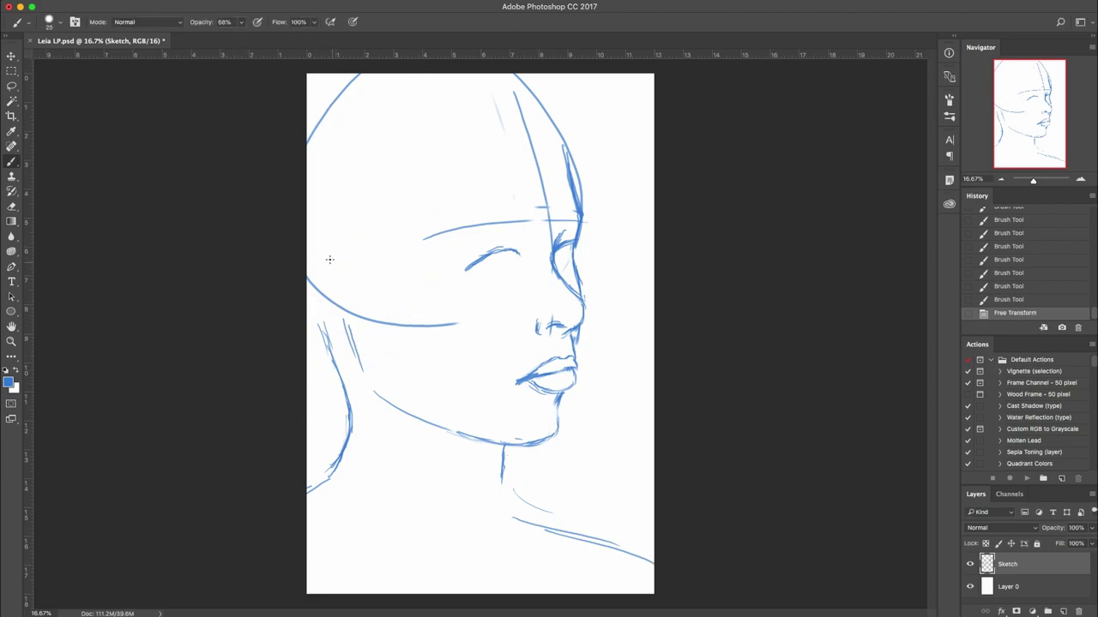
mouse_move(313, 271)
left_mouse_down()
mouse_move(303, 270)
mouse_move(306, 329)
mouse_move(355, 355)
mouse_move(325, 333)
left_mouse_up()
key("super+z")
mouse_move(318, 258)
left_mouse_down()
mouse_move(348, 294)
mouse_move(355, 281)
left_mouse_up()
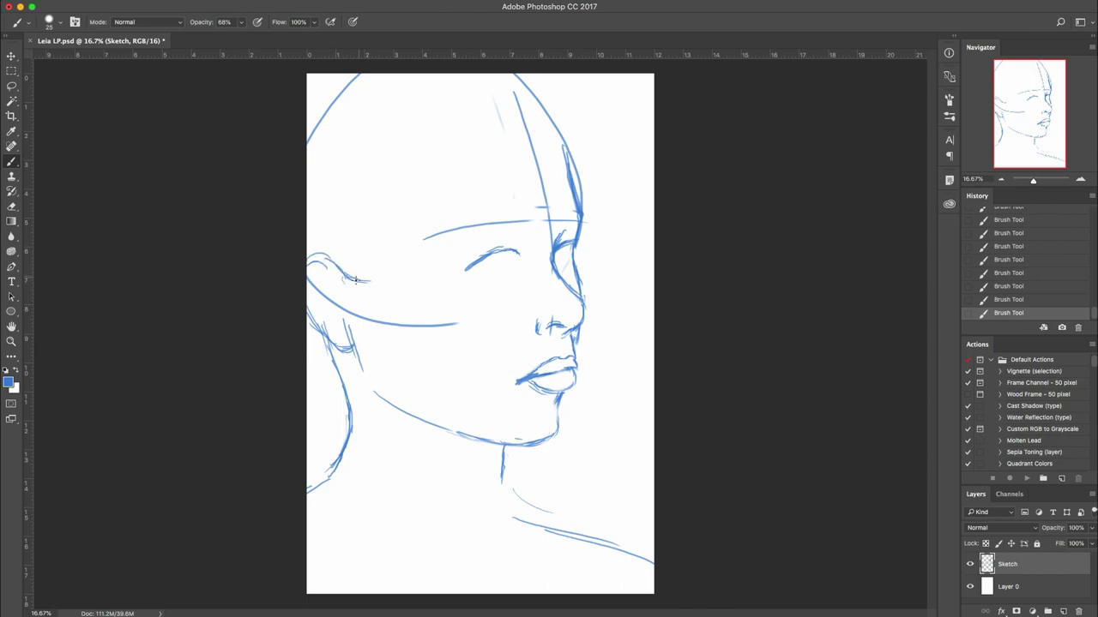
Erase the vertical centre guideline, the brow guideline and stray marks on the forehead.
key("e")
left_click_drag(538, 172, 545, 202)
mouse_move(527, 220)
left_mouse_down()
mouse_move(463, 227)
mouse_move(544, 219)
left_mouse_up()
mouse_move(516, 130)
left_mouse_down()
mouse_move(547, 164)
mouse_move(521, 137)
left_mouse_up()
Draw the hairline sweeping across the forehead to the temple and the start of the centre parting.
key("b")
left_click_drag(503, 96, 514, 122)
mouse_move(514, 120)
left_mouse_down()
mouse_move(523, 149)
mouse_move(505, 111)
mouse_move(520, 172)
left_mouse_up()
mouse_move(520, 156)
left_mouse_down()
mouse_move(525, 166)
mouse_move(515, 163)
left_mouse_up()
key("super+z")
mouse_move(520, 162)
left_mouse_down()
mouse_move(479, 165)
mouse_move(375, 223)
left_mouse_up()
mouse_move(526, 160)
left_mouse_down()
mouse_move(568, 169)
mouse_move(520, 85)
mouse_move(562, 116)
mouse_move(493, 82)
left_mouse_up()
Erase the old skull line at the crown and build up the curved centre parting from hairline to page top.
key("e")
left_click_drag(377, 91, 353, 94)
key("b")
left_click_drag(501, 88, 508, 115)
left_click_drag(494, 107, 508, 129)
left_click_drag(501, 94, 517, 133)
mouse_move(495, 82)
left_mouse_down()
mouse_move(505, 120)
mouse_move(513, 109)
mouse_move(501, 84)
mouse_move(532, 132)
left_mouse_up()
key("e")
key("b")
left_click_drag(532, 140, 522, 106)
left_click_drag(525, 115, 494, 78)
left_click_drag(504, 84, 483, 75)
Draw the hair's outer contour over the crown and the far-side bun curving beyond the face.
left_click_drag(367, 73, 306, 98)
left_click_drag(343, 76, 307, 95)
mouse_move(504, 76)
left_mouse_down()
mouse_move(553, 92)
mouse_move(573, 122)
mouse_move(570, 163)
mouse_move(606, 221)
left_mouse_up()
mouse_move(585, 172)
left_mouse_down()
mouse_move(614, 226)
mouse_move(604, 302)
left_mouse_up()
left_click_drag(609, 206, 595, 324)
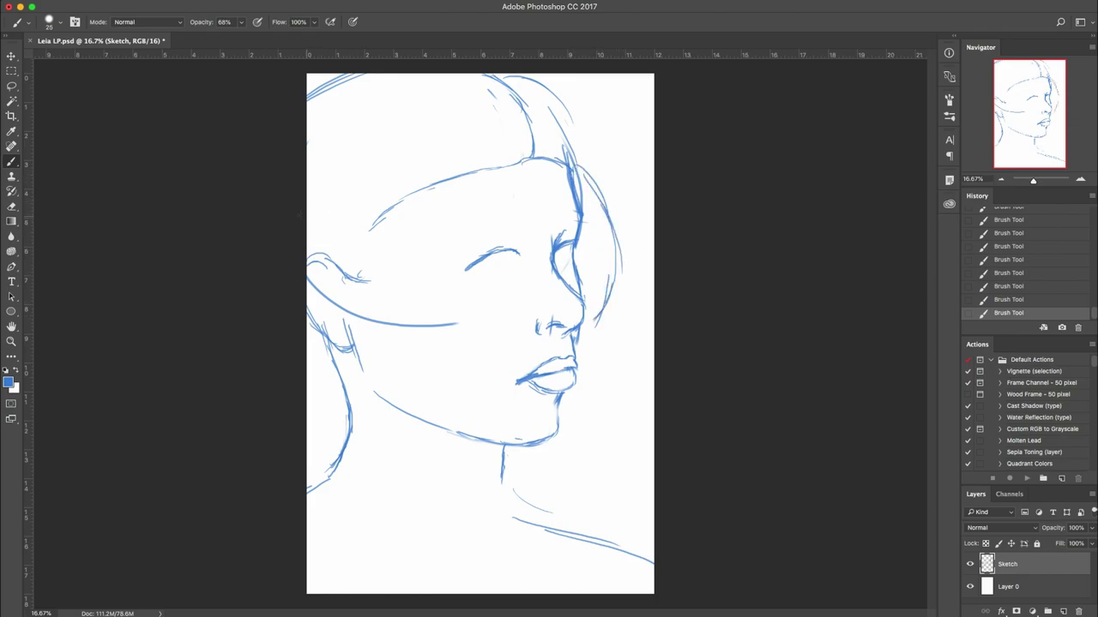
Draw the large near-side hair bun over the ear and erase the ear lines inside it.
left_click_drag(308, 162, 383, 232)
mouse_move(348, 175)
left_mouse_down()
mouse_move(371, 228)
mouse_move(336, 353)
mouse_move(360, 243)
left_mouse_up()
left_click_drag(330, 165, 364, 300)
left_click_drag(307, 147, 367, 292)
left_click_drag(332, 161, 365, 211)
key("e")
left_click_drag(317, 265, 327, 326)
Redraw the far-side bun's contour closer to the face and erase the leftover skull curve across the cheek.
left_click_drag(588, 175, 610, 231)
key("b")
mouse_move(576, 174)
left_mouse_down()
mouse_move(591, 294)
mouse_move(591, 220)
mouse_move(597, 287)
left_mouse_up()
key("e")
key("b")
left_click_drag(592, 202, 590, 283)
key("e")
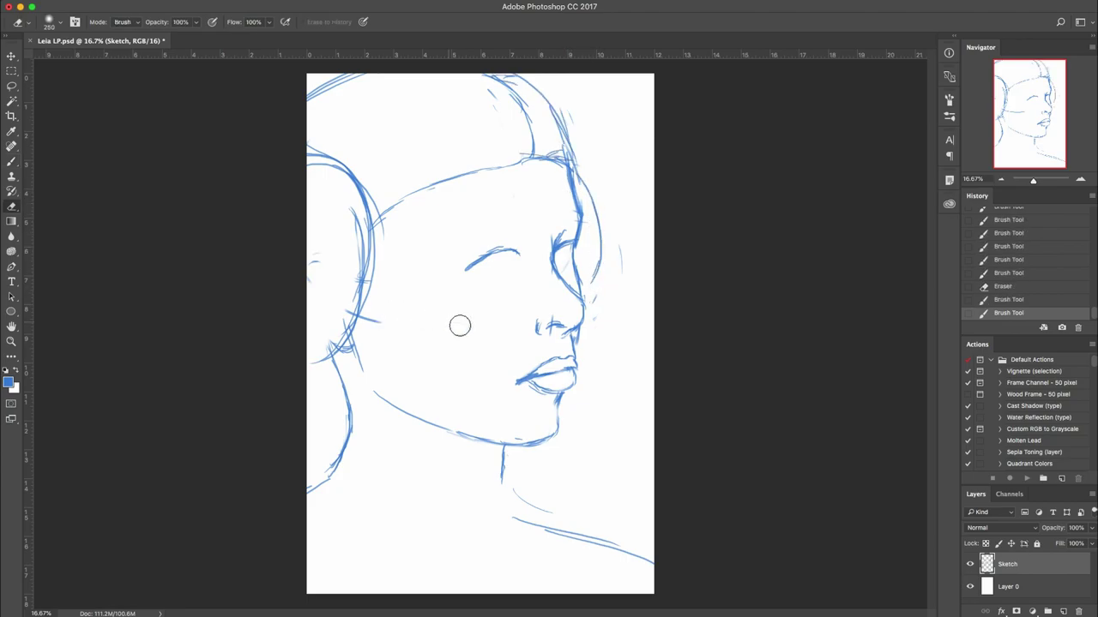
mouse_move(460, 326)
left_mouse_down()
mouse_move(395, 332)
mouse_move(376, 322)
mouse_move(407, 321)
left_mouse_up()
Redraw the near eye's upper lid and add the lower lid and pointed inner corner.
key("b")
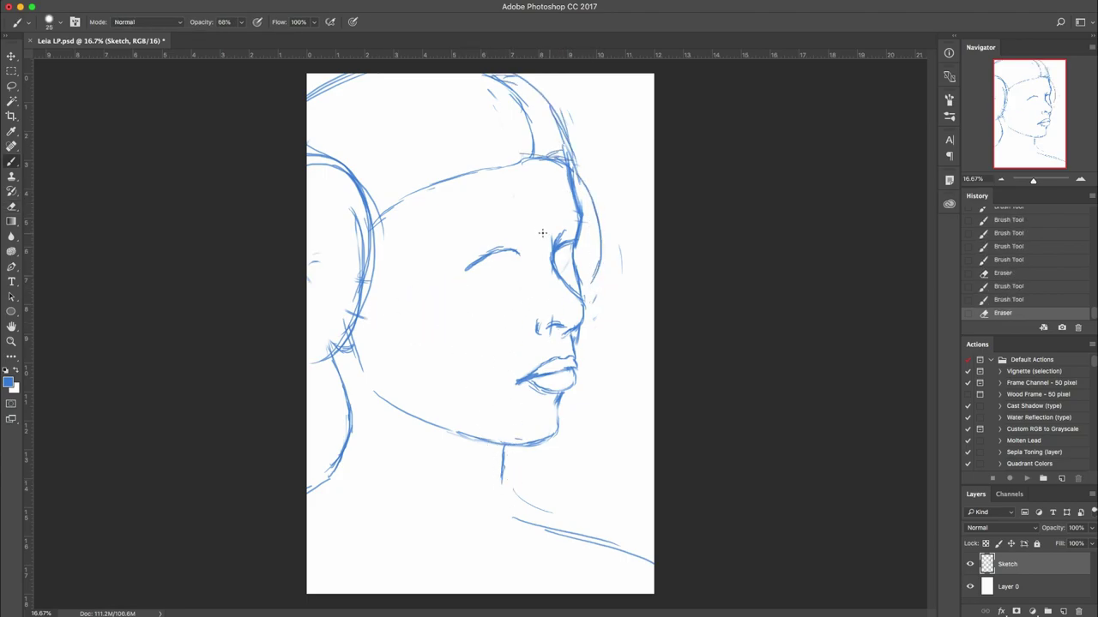
left_click_drag(495, 252, 480, 259)
left_click_drag(497, 251, 482, 257)
mouse_move(490, 253)
left_mouse_down()
mouse_move(471, 273)
mouse_move(475, 255)
mouse_move(473, 270)
left_mouse_up()
key("e")
key("b")
mouse_move(481, 259)
left_mouse_down()
mouse_move(473, 272)
mouse_move(528, 265)
mouse_move(520, 268)
left_mouse_up()
left_click_drag(522, 267, 514, 271)
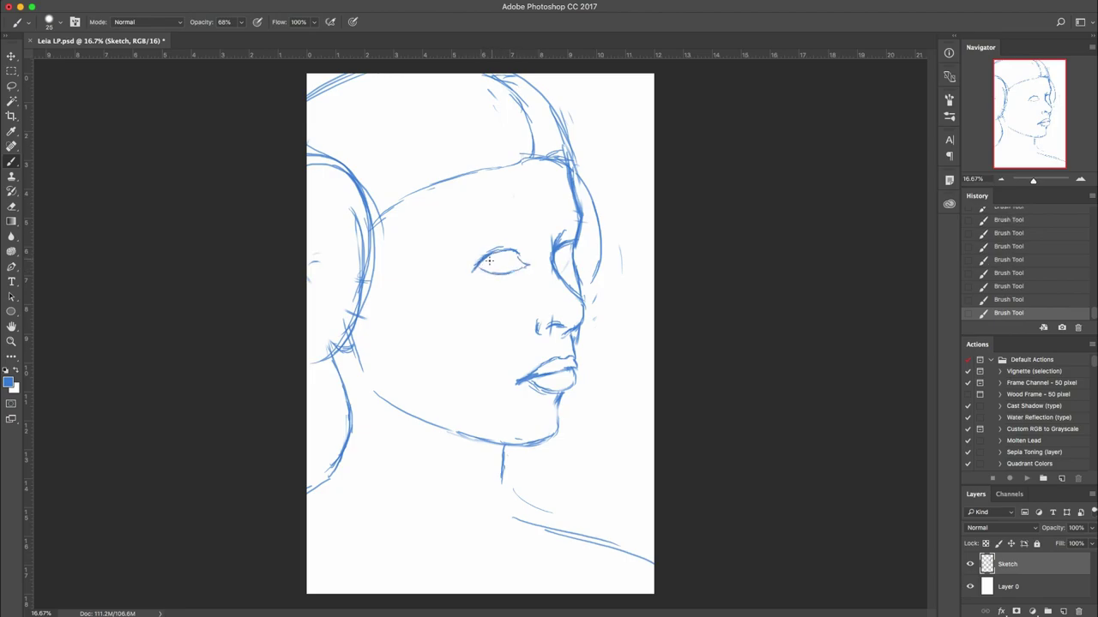
Clean up the near eye's lids, thicken the upper lid line and draw the iris and lid crease.
key("e")
mouse_move(513, 254)
left_mouse_down()
mouse_move(498, 249)
mouse_move(525, 255)
left_mouse_up()
key("b")
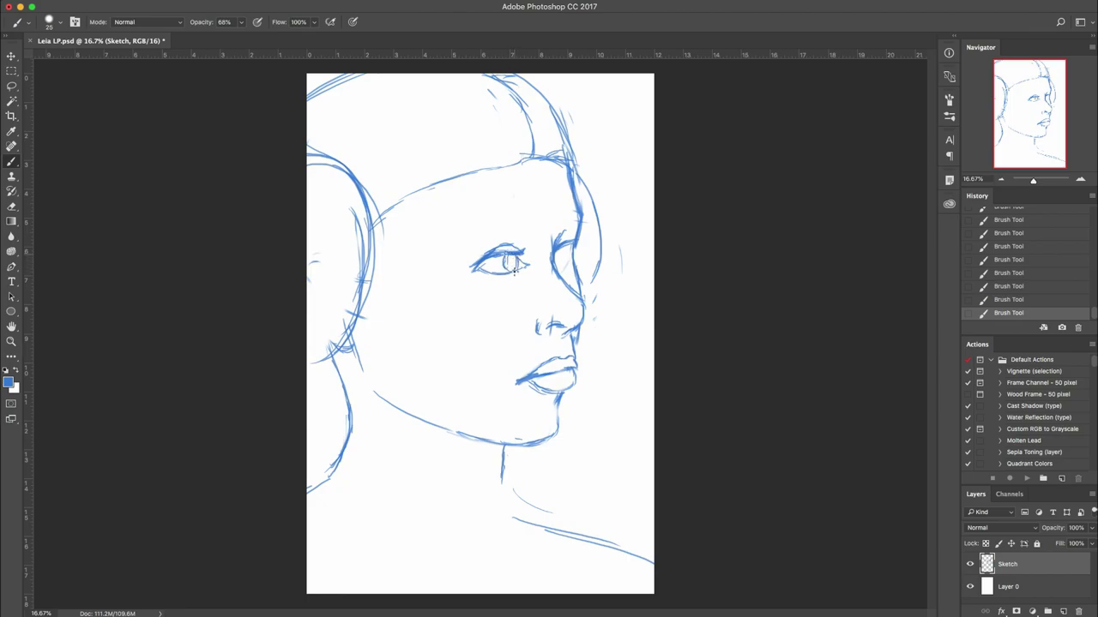
key("e")
left_click_drag(483, 269, 492, 272)
key("b")
mouse_move(484, 269)
left_mouse_down()
mouse_move(494, 271)
mouse_move(498, 232)
left_mouse_up()
Lasso the near eye and move it slightly away from the nose with Free Transform.
key("l")
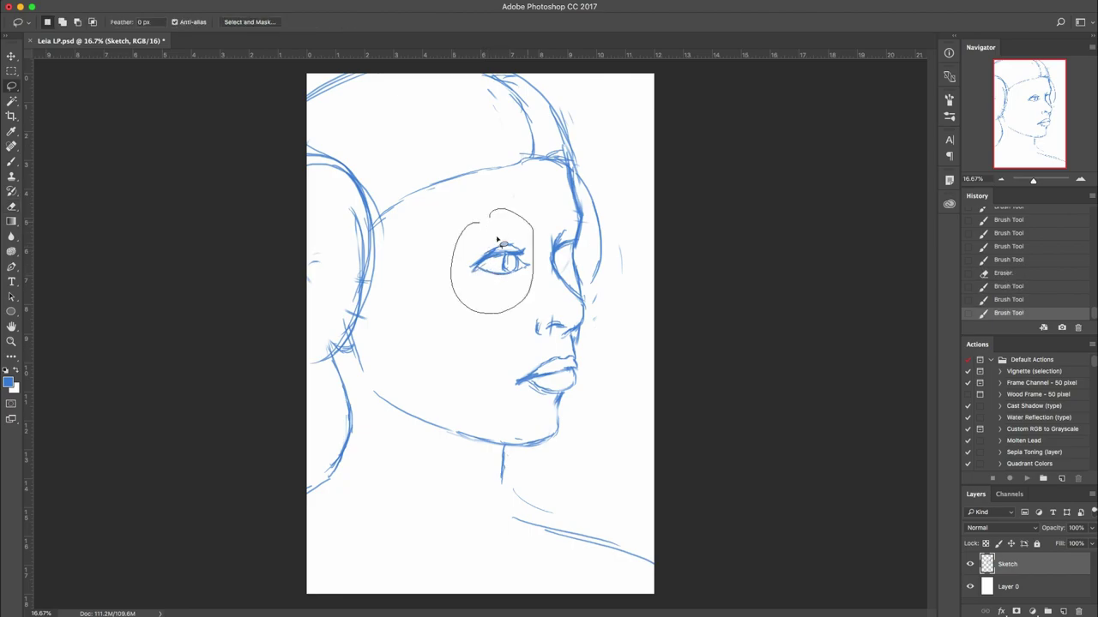
key("ctrl+t")
left_click_drag(502, 294, 497, 289)
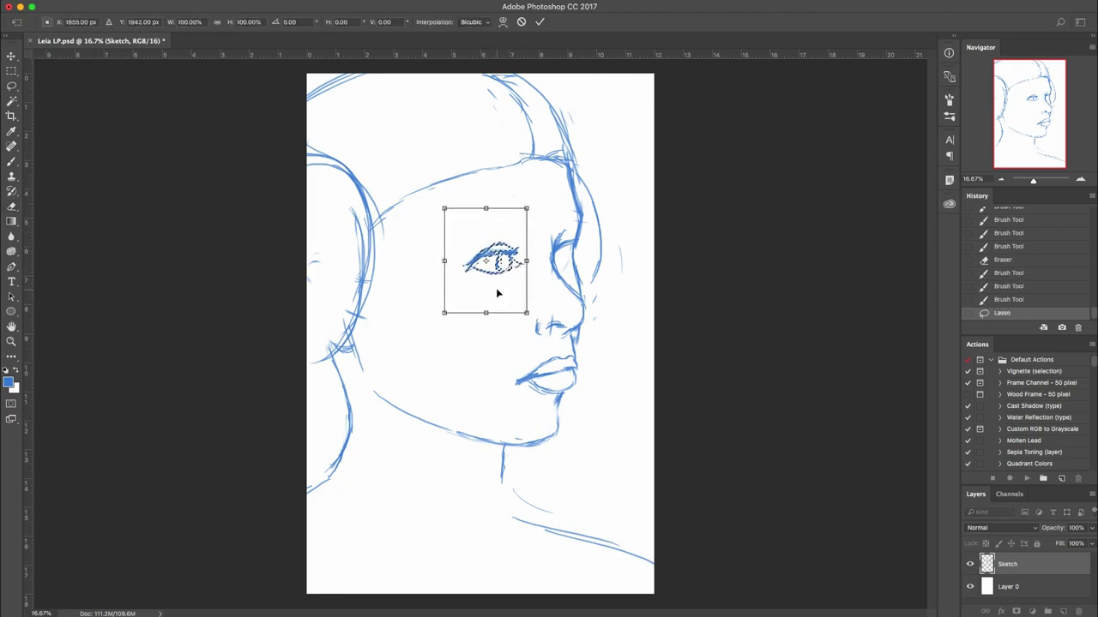
key("Return")
key("ctrl+d")
key("b")
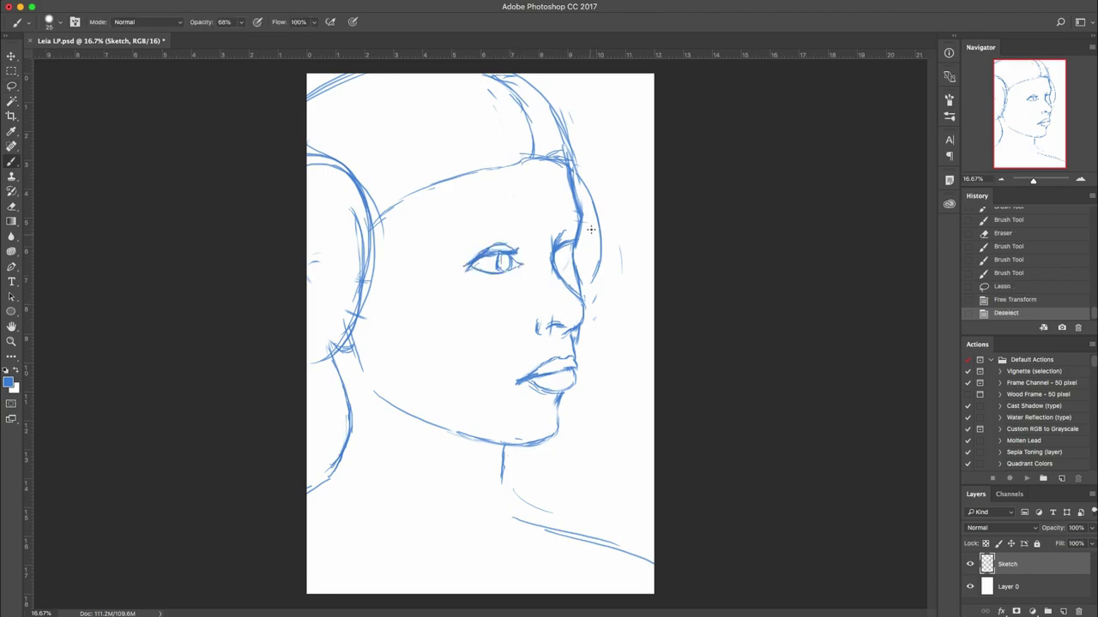
Draw the far eye's upper lid and iris and erase stray lines inside the eye.
left_click_drag(576, 239, 562, 246)
left_click_drag(574, 241, 561, 246)
left_click_drag(573, 242, 556, 255)
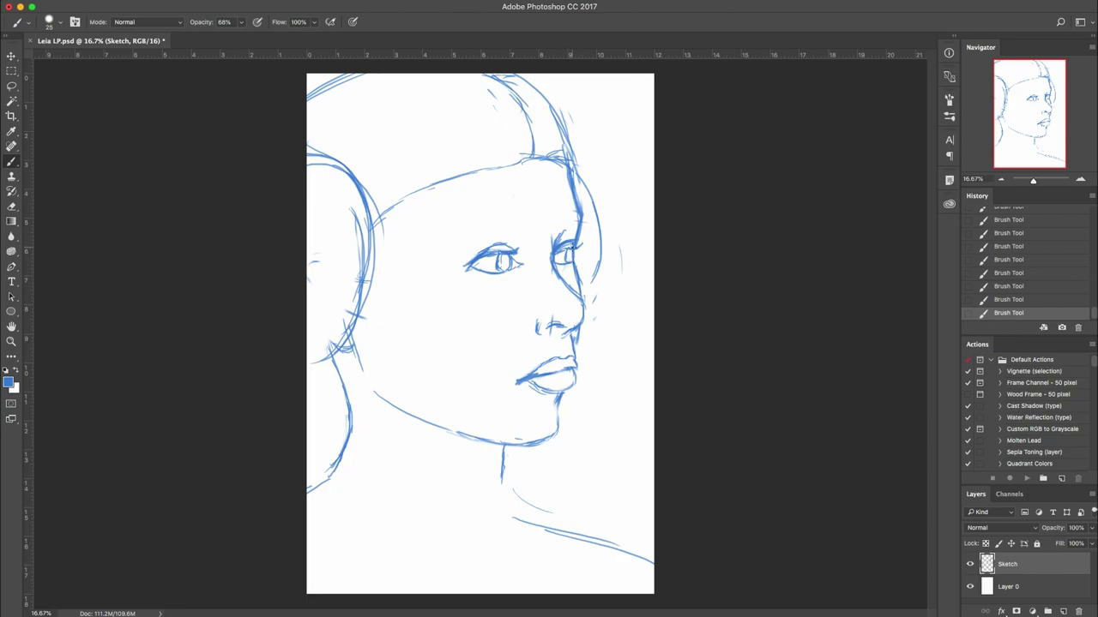
key("e")
left_click_drag(565, 254, 568, 260)
key("b")
Redraw the far-side face contour from beside the far eye down to the nose.
mouse_move(570, 251)
left_mouse_down()
mouse_move(579, 316)
mouse_move(573, 293)
mouse_move(587, 300)
mouse_move(580, 321)
left_mouse_up()
key("e")
key("b")
key("super+z")
key("e")
key("b")
mouse_move(573, 260)
left_mouse_down()
mouse_move(579, 293)
mouse_move(577, 277)
left_mouse_up()
left_click_drag(575, 268, 583, 298)
left_click_drag(578, 284, 584, 304)
Lasso the far eye with its brow area and shift it slightly outward with Free Transform.
key("l")
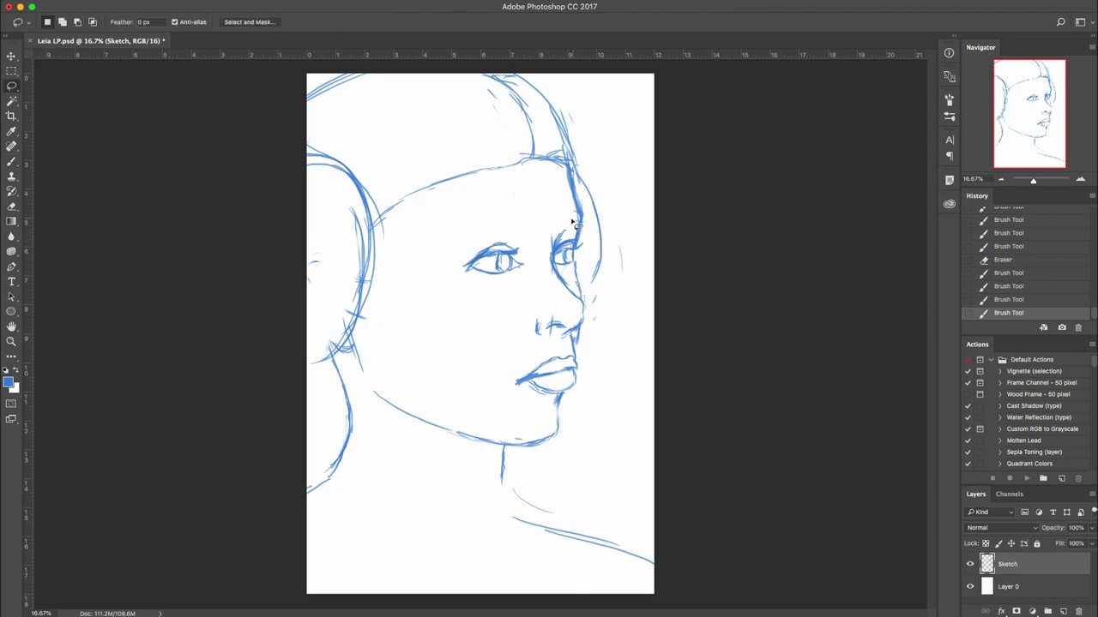
mouse_move(562, 228)
left_mouse_down()
mouse_move(571, 281)
mouse_move(603, 247)
mouse_move(566, 214)
mouse_move(561, 226)
left_mouse_up()
key("super+t")
left_click_drag(593, 259, 597, 263)
key("Return")
key("super+d")
Sketch the arched near eyebrow above the eye and the short far eyebrow at the face's edge.
key("b")
left_click_drag(513, 233, 506, 234)
left_click_drag(516, 228, 501, 233)
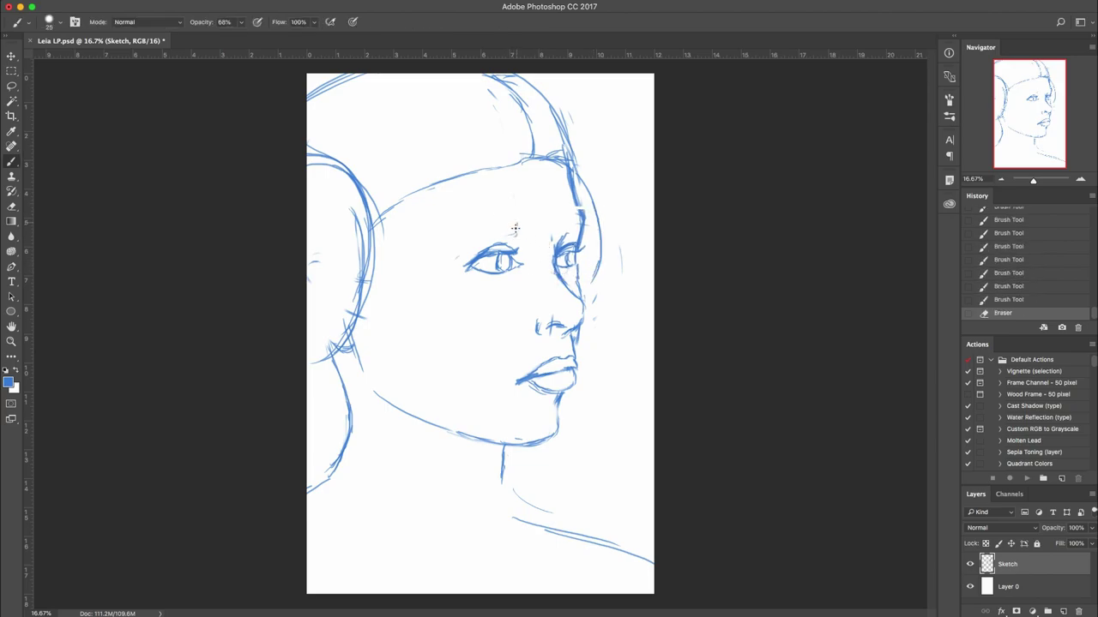
left_click_drag(516, 228, 506, 231)
left_click_drag(517, 228, 450, 260)
left_click_drag(518, 222, 448, 264)
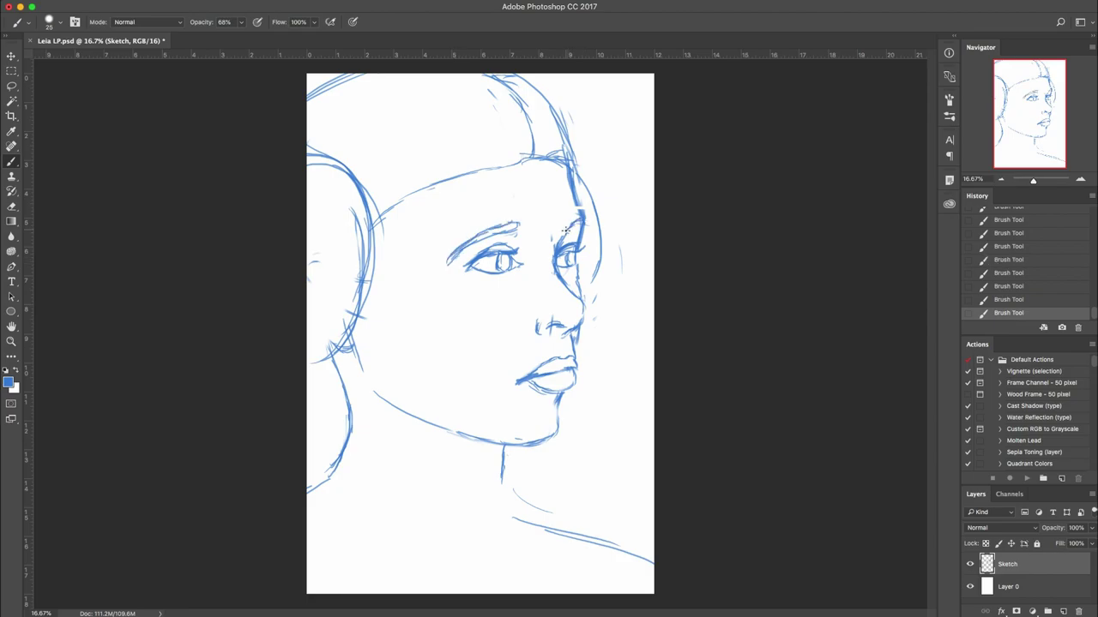
left_click_drag(571, 226, 583, 220)
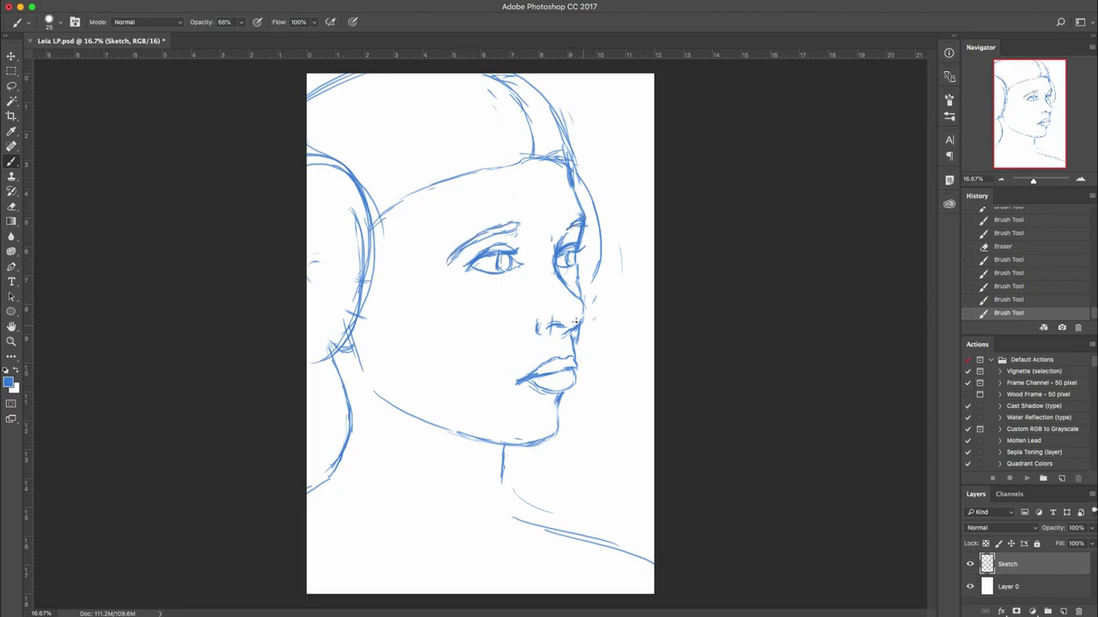
Erase the rough nostril marks and redraw the nostril wing and the underside of the nose.
key("e")
left_click_drag(553, 321, 552, 334)
left_click_drag(540, 321, 539, 334)
left_click_drag(551, 322, 554, 332)
key("b")
left_click_drag(536, 320, 536, 333)
left_click_drag(548, 327, 557, 323)
left_click_drag(554, 325, 566, 328)
Lasso the mouth and shift it slightly toward the cheek with Free Transform.
key("l")
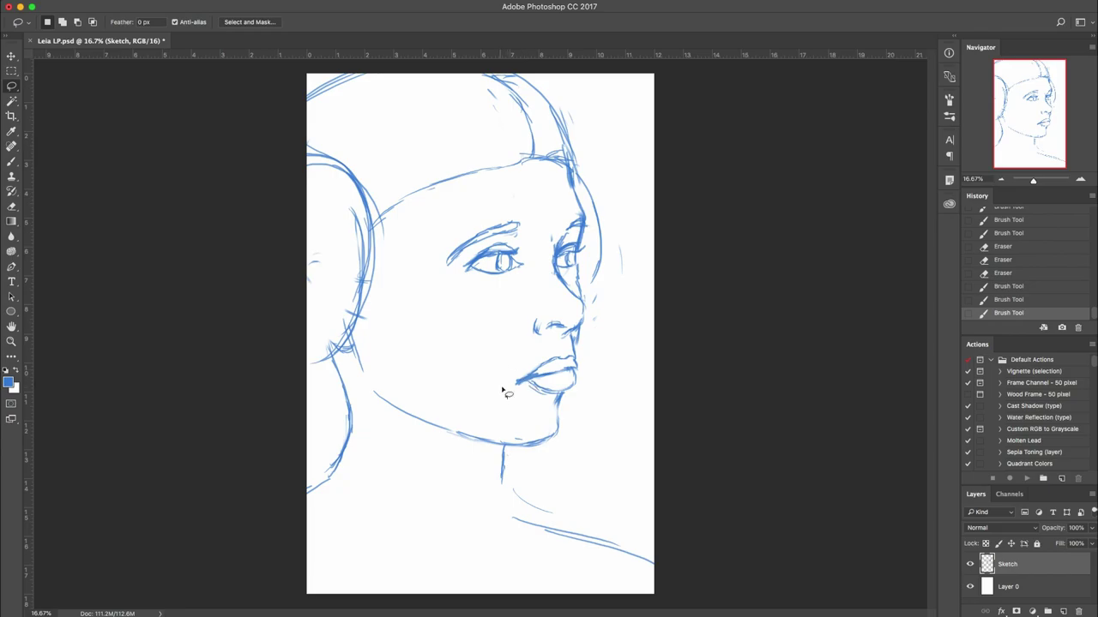
left_click_drag(501, 383, 506, 374)
key("super+t")
left_click_drag(570, 396, 516, 388)
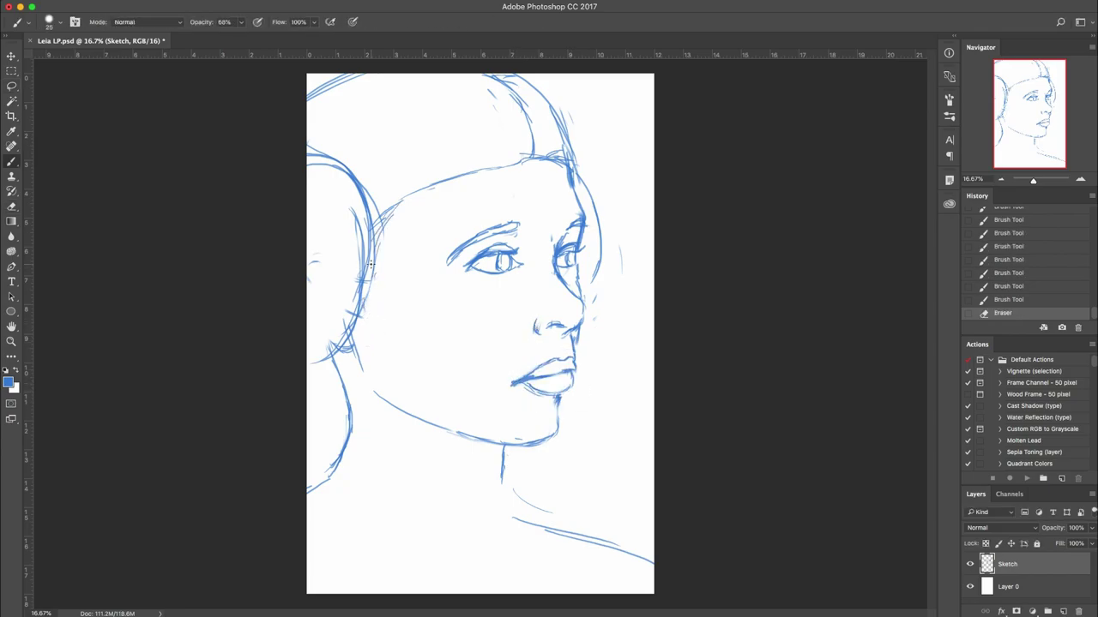
Draw the cheek-side hair edge and loose strands below the near bun, and erase the bun's old lower edge.
left_click_drag(374, 260, 365, 335)
mouse_move(367, 326)
left_mouse_down()
mouse_move(364, 293)
mouse_move(374, 303)
left_mouse_up()
mouse_move(370, 324)
left_mouse_down()
mouse_move(352, 360)
mouse_move(351, 417)
left_mouse_up()
mouse_move(367, 358)
left_mouse_down()
mouse_move(353, 386)
mouse_move(324, 396)
mouse_move(344, 396)
left_mouse_up()
key("e")
mouse_move(357, 310)
left_mouse_down()
mouse_move(308, 385)
mouse_move(314, 363)
left_mouse_up()
key("b")
Draw the high collar's upper and lower edges around the neck and add garment folds beneath it.
left_click_drag(328, 469, 473, 489)
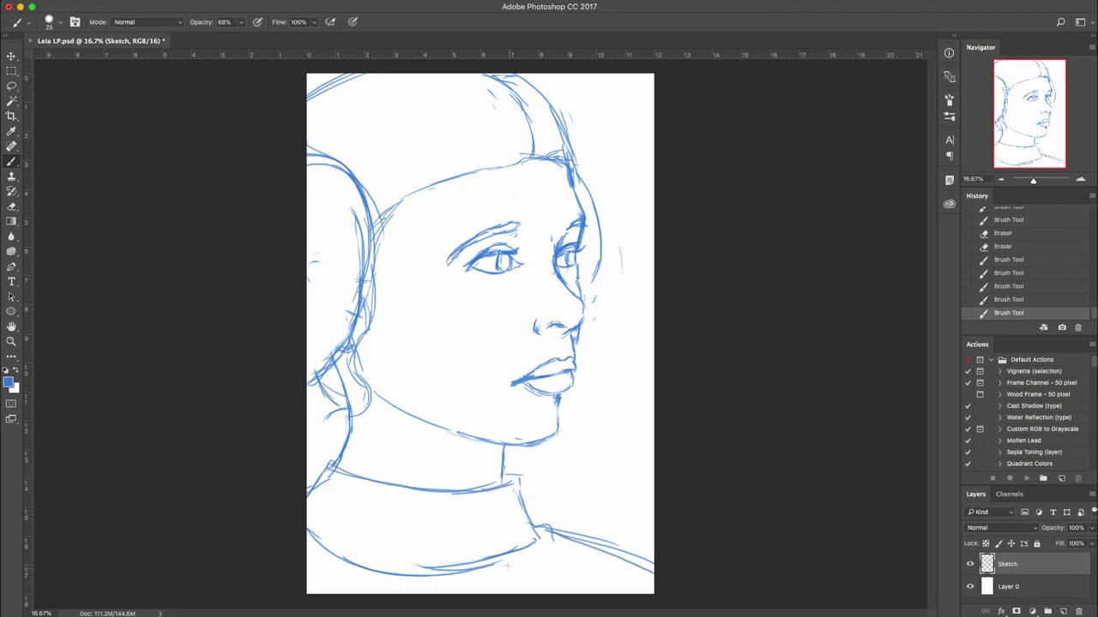
mouse_move(530, 573)
left_mouse_down()
mouse_move(518, 581)
mouse_move(559, 594)
left_mouse_up()
left_click_drag(591, 238, 567, 463)
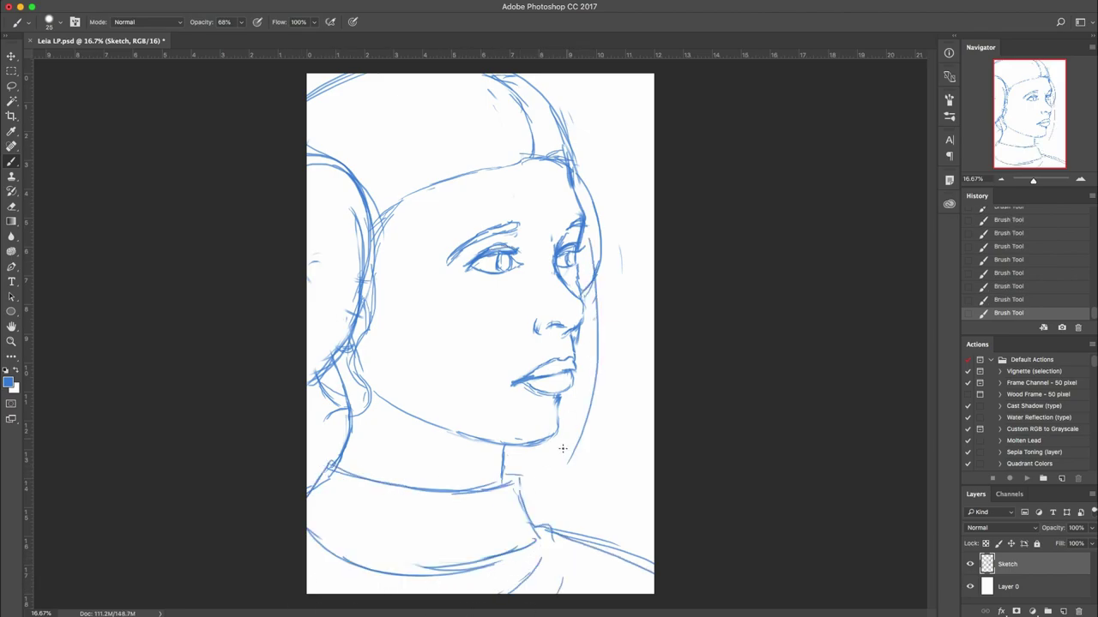
key("super+z")
Lasso the mouth, chin and front jaw, and skew them slightly inward with Free Transform.
key("l")
mouse_move(589, 328)
left_mouse_down()
mouse_move(461, 377)
mouse_move(602, 339)
mouse_move(588, 327)
left_mouse_up()
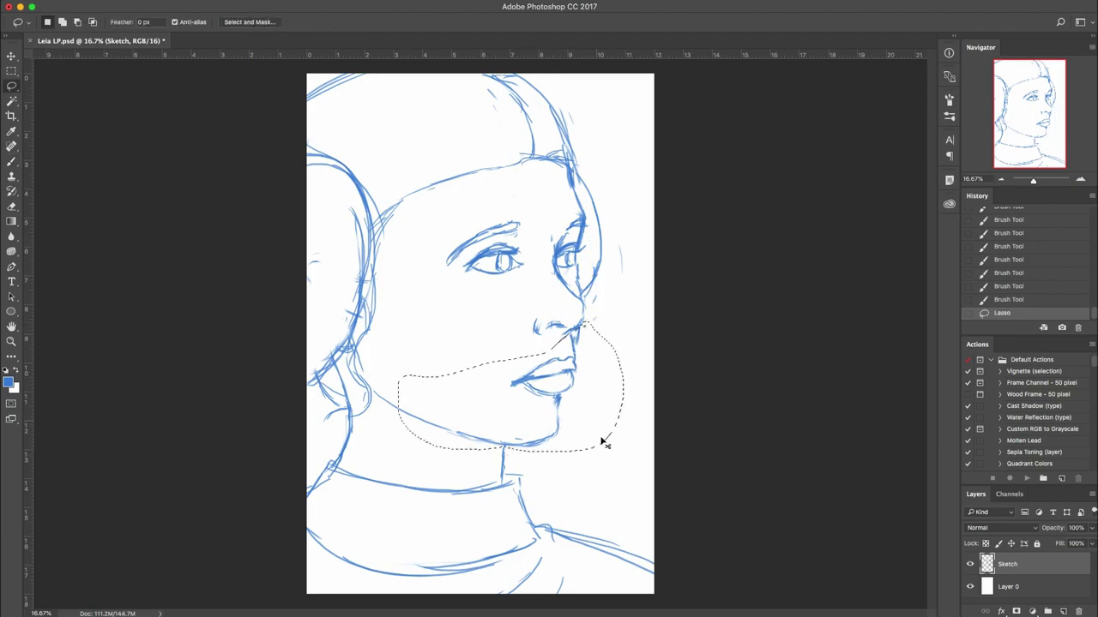
key("super+t")
left_click_drag(511, 451, 506, 455)
left_click_drag(618, 454, 614, 457)
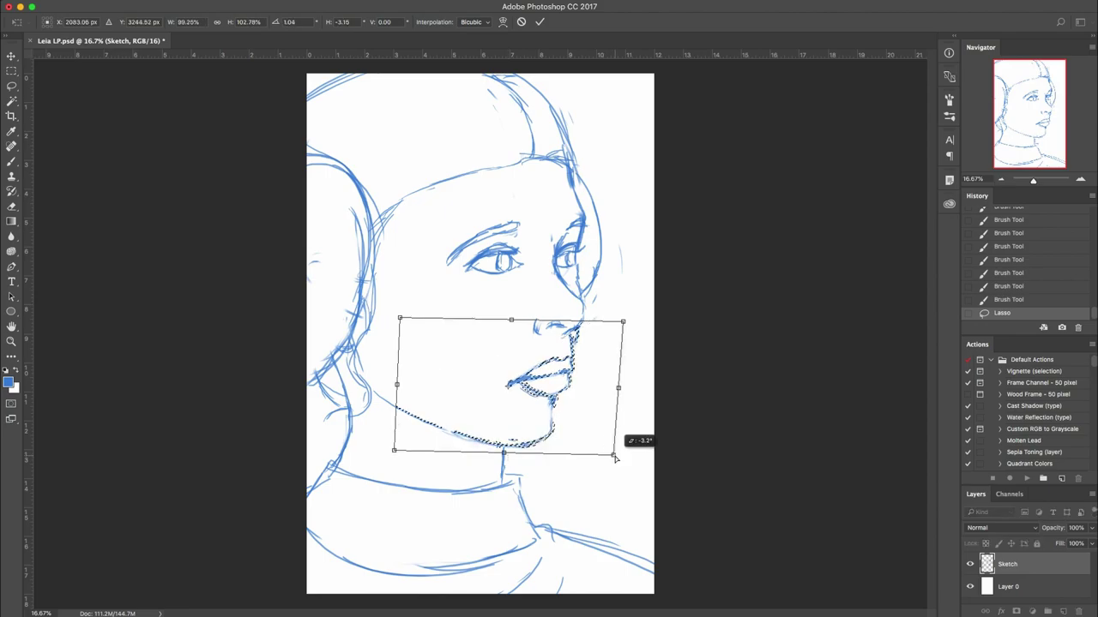
key("Return")
key("super+d")
left_click_drag(556, 365, 543, 361)
key("super+z")
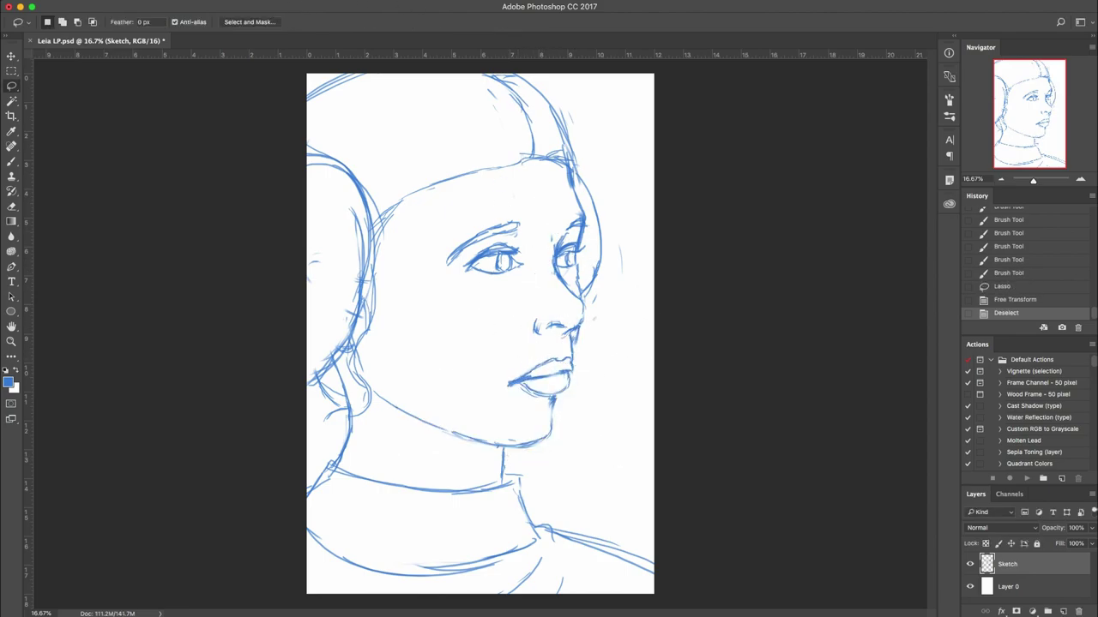
Use Liquify with a brush size of 1300 to nudge the nose and chin outward and the mouth corner inward.
left_click(283, 1)
left_click(290, 88)
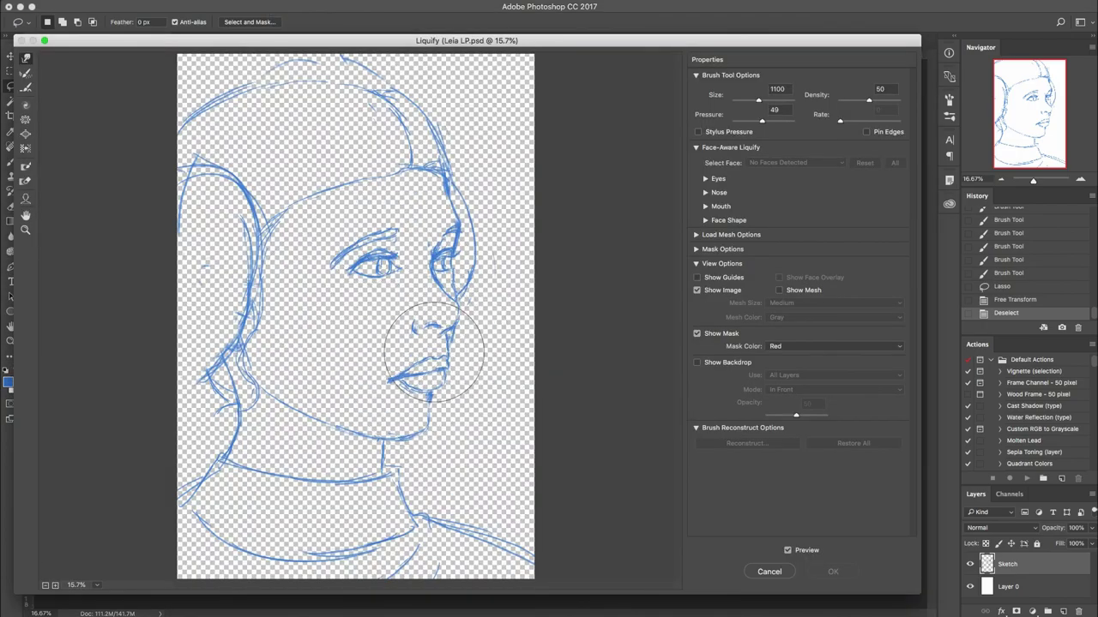
key("bracketright")
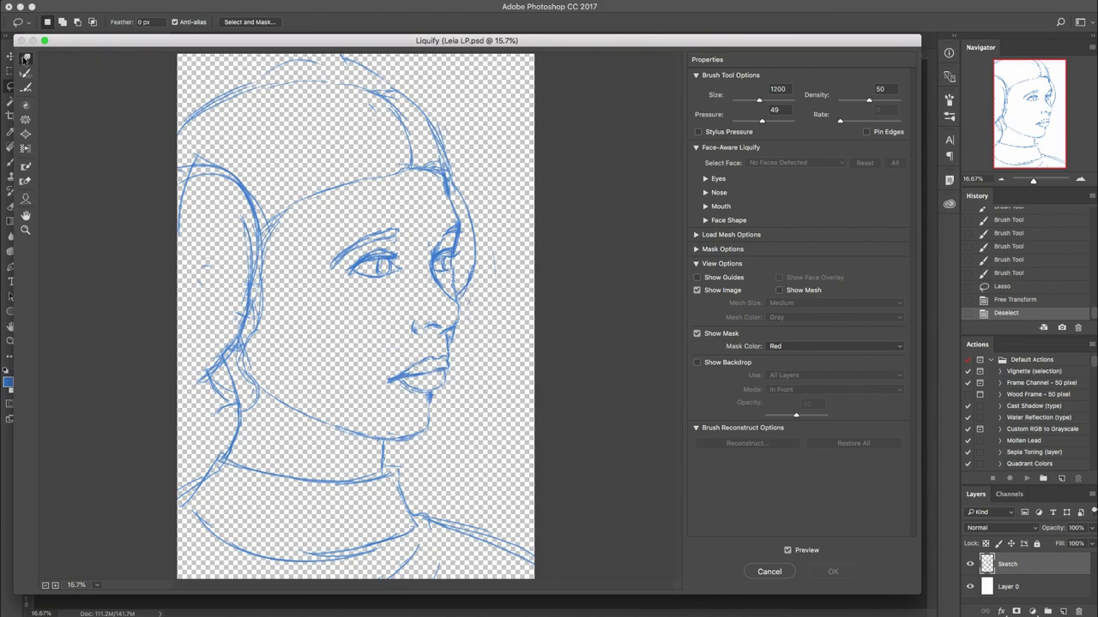
key("bracketright")
left_click_drag(436, 323, 447, 328)
left_click_drag(389, 369, 384, 367)
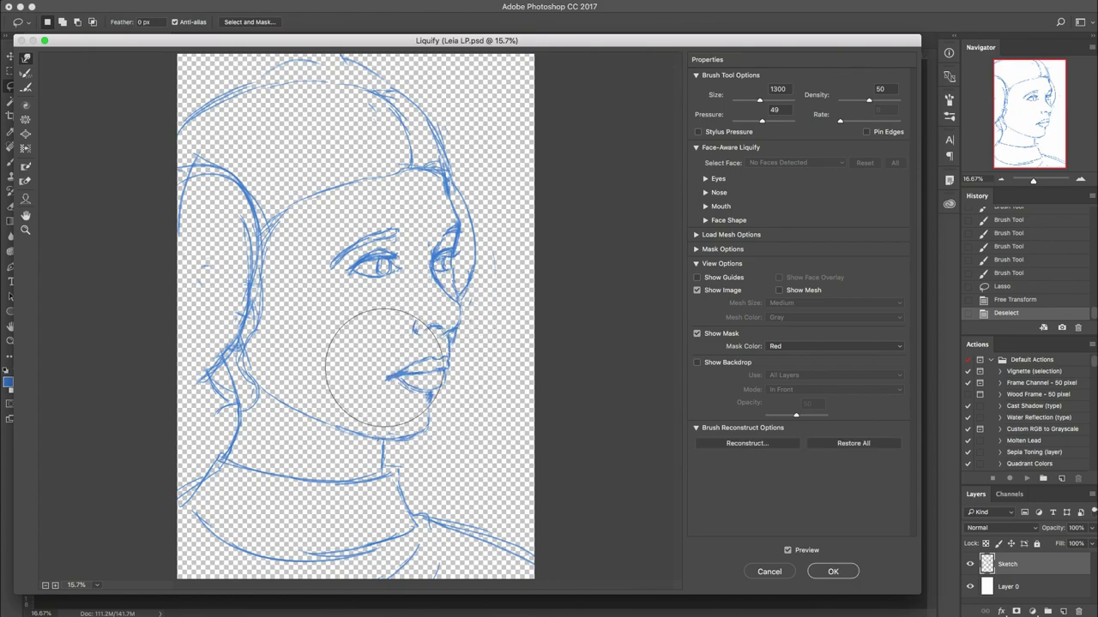
left_click_drag(428, 430, 435, 431)
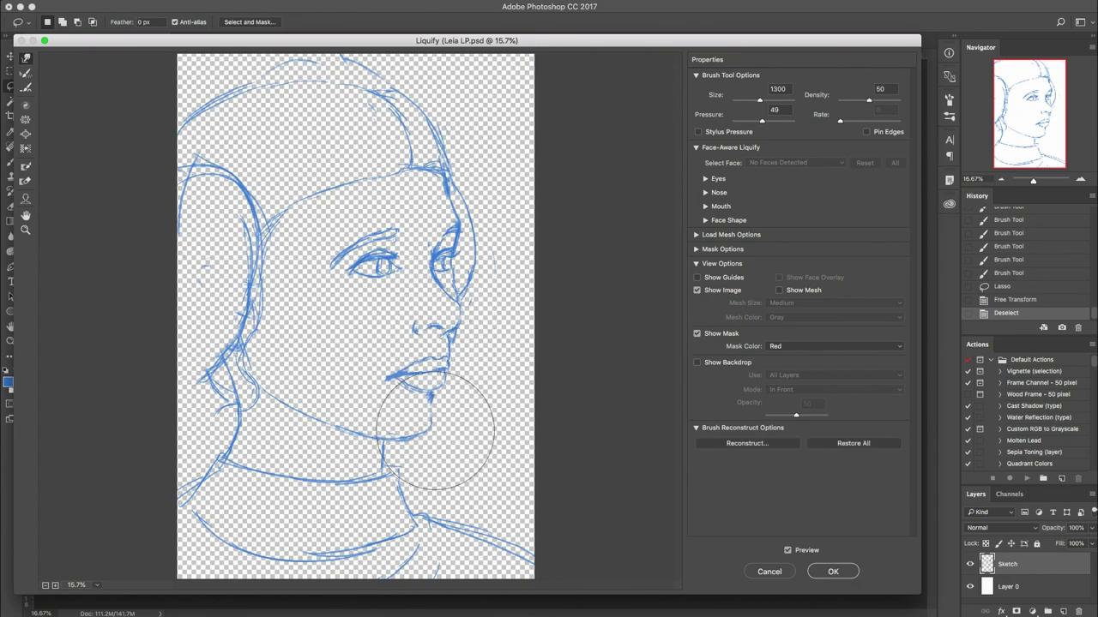
left_click(833, 572)
Lasso the face and reposition it slightly toward the near-side bun with Free Transform.
mouse_move(325, 74)
left_mouse_down()
mouse_move(319, 86)
mouse_move(380, 225)
mouse_move(397, 389)
mouse_move(384, 375)
left_mouse_up()
key("ctrl+t")
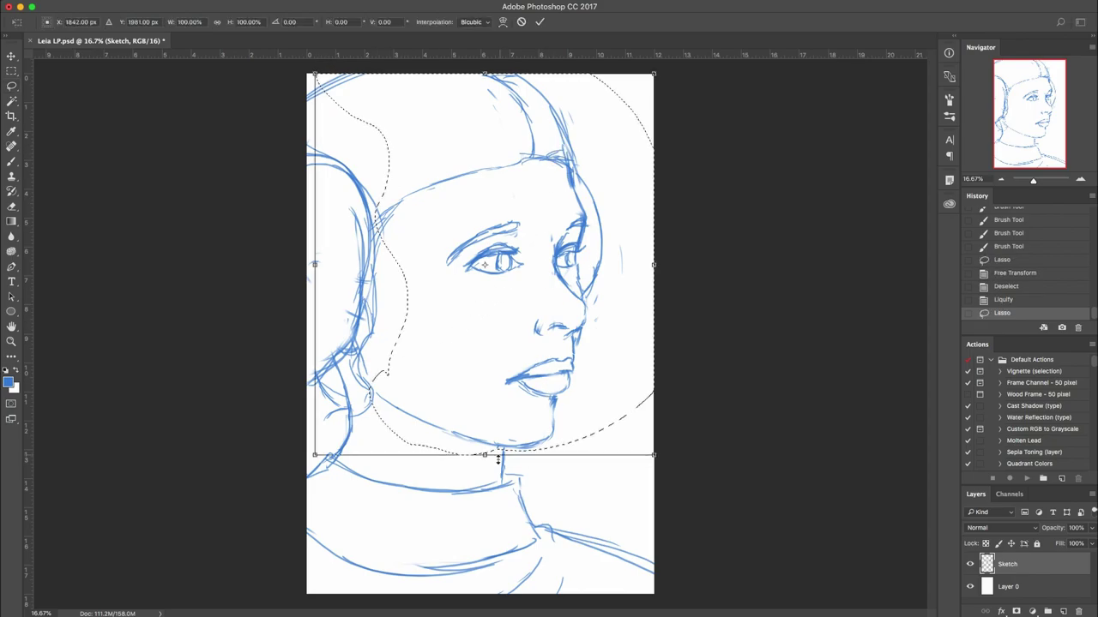
key("Return")
key("ctrl+d")
left_click_drag(480, 197, 470, 199)
key("ctrl+t")
left_click_drag(509, 283, 498, 290)
key("Return")
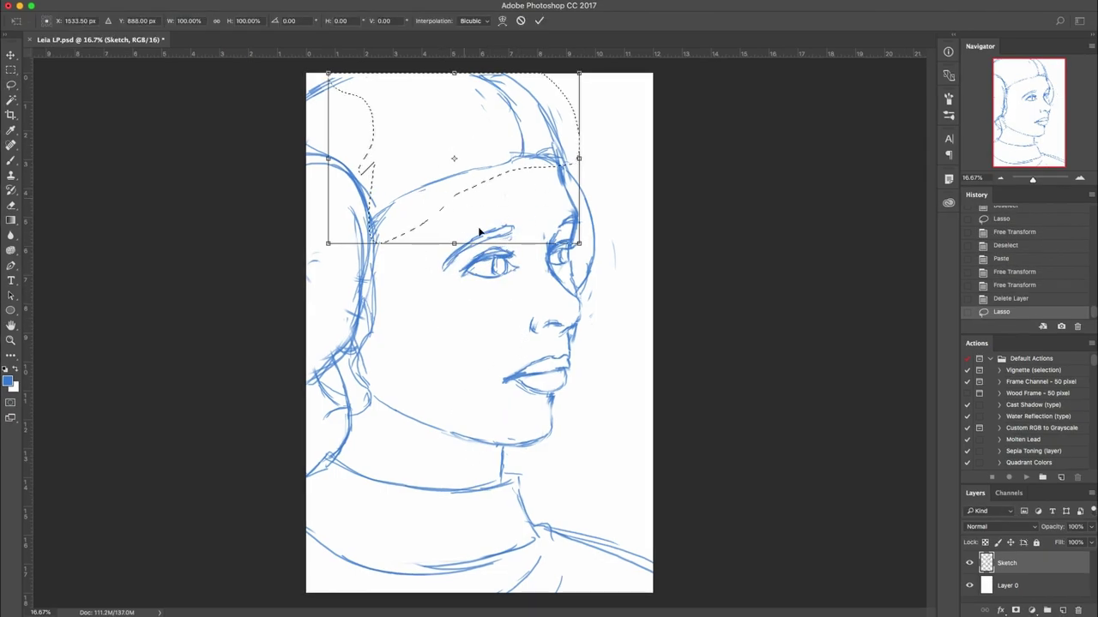
Warp the selected top of the hair so the hairline sits higher on the forehead.
right_click(471, 186)
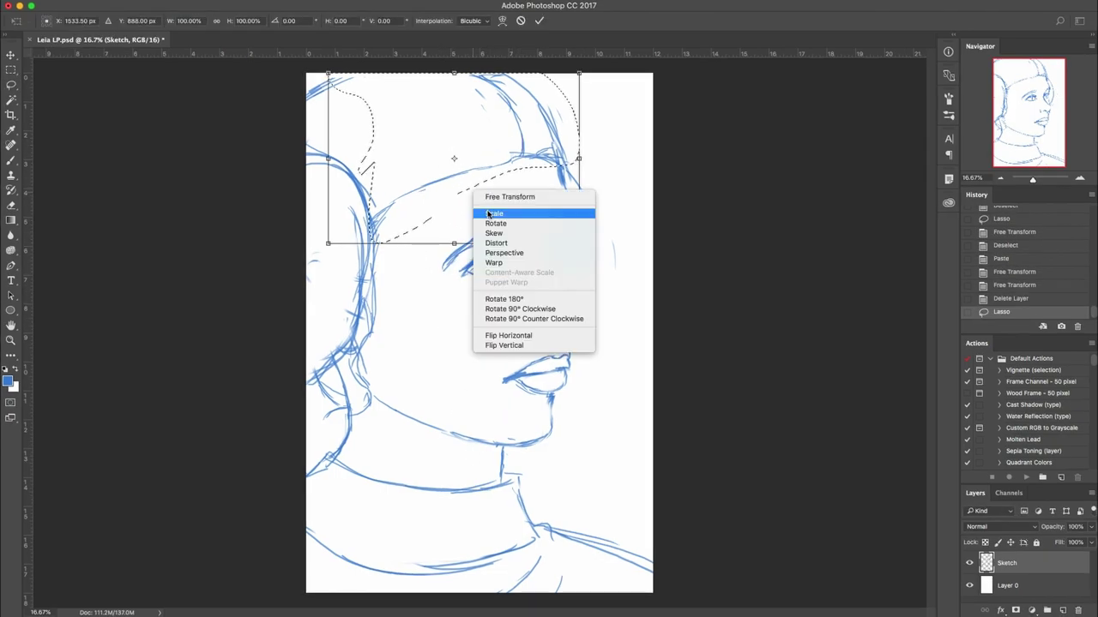
left_click(505, 264)
mouse_move(559, 163)
left_mouse_down()
mouse_move(434, 174)
mouse_move(459, 163)
mouse_move(537, 166)
left_mouse_up()
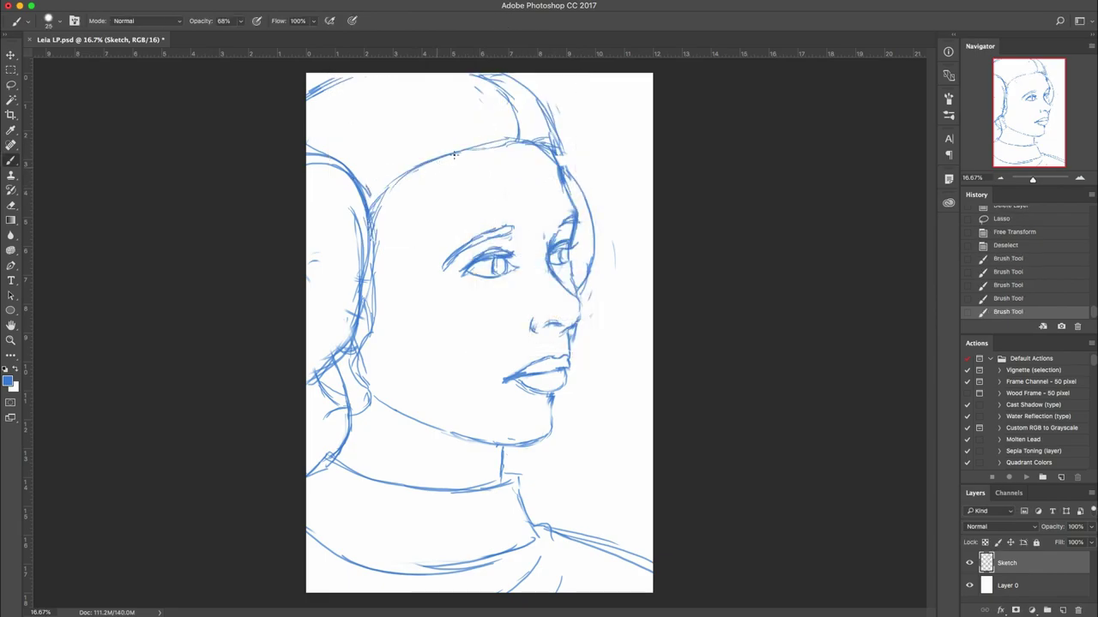
Redraw the hairline from the temple to the forehead and erase its stray lines.
left_click_drag(379, 214, 435, 163)
key("e")
left_click_drag(374, 213, 417, 151)
key("b")
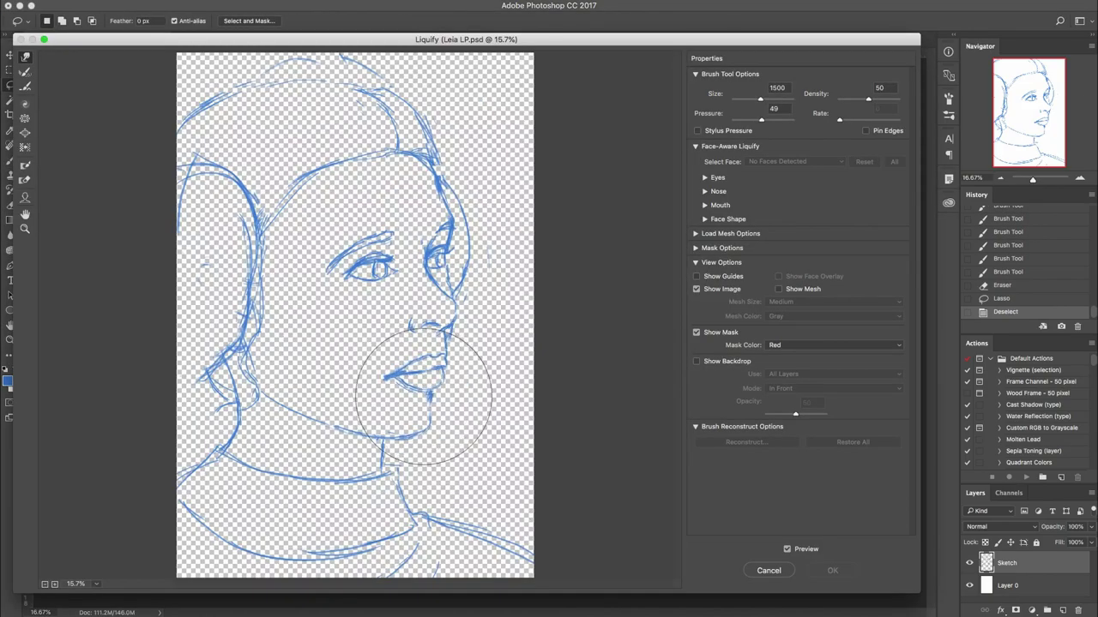
Push the underside of the jaw slightly downward with Liquify.
left_click_drag(365, 419, 372, 433)
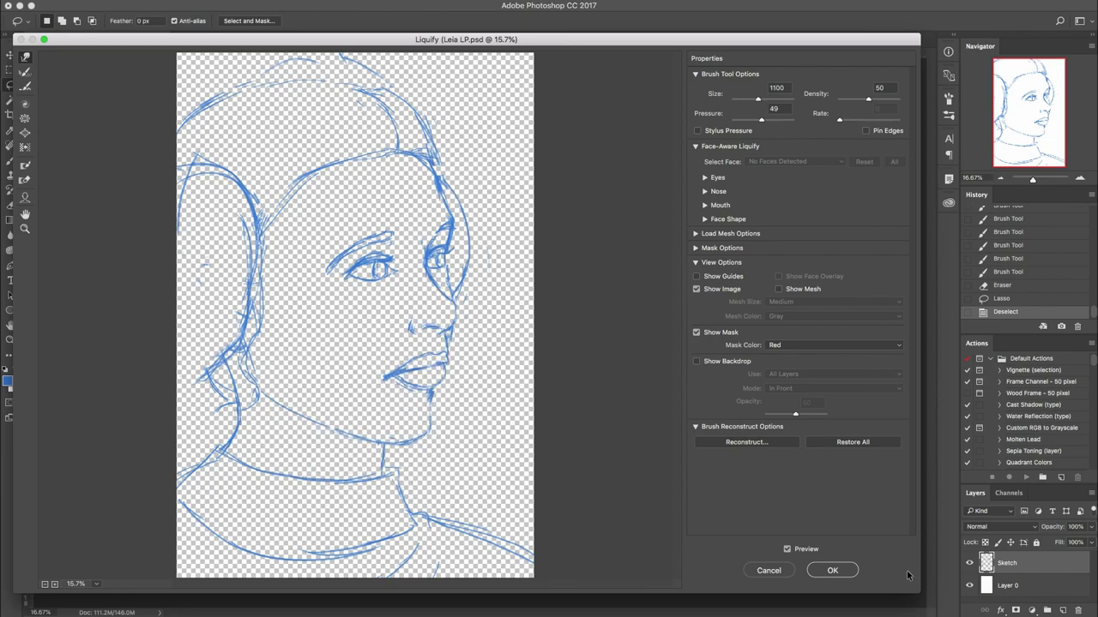
left_click(843, 570)
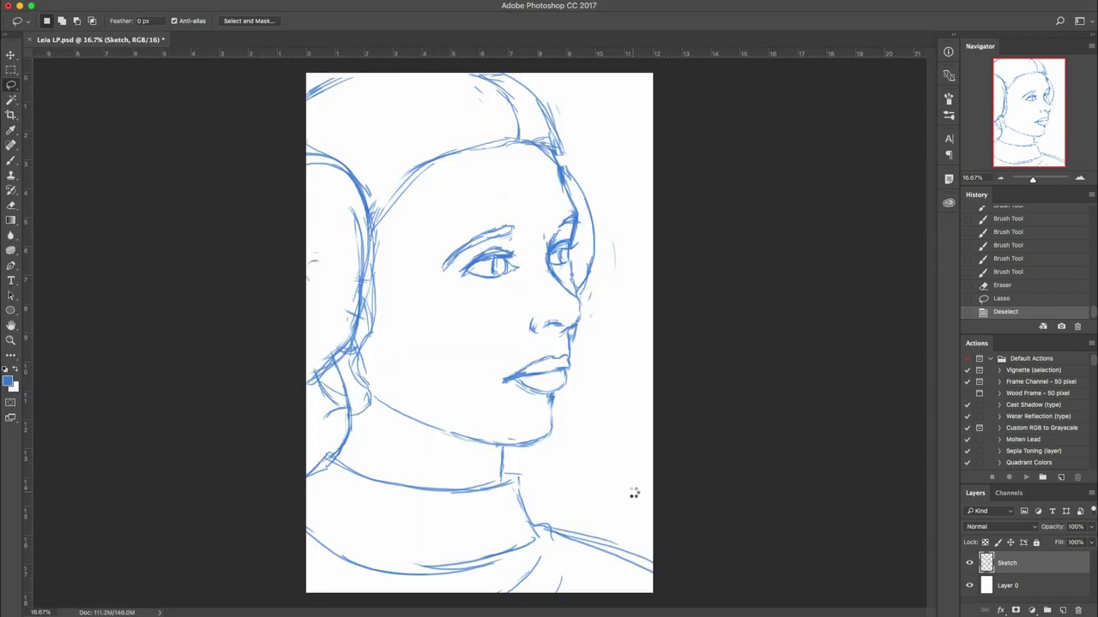
Lasso the mouth and chin and nudge them slightly outward and downward with Free Transform.
left_click_drag(434, 398, 506, 458)
key("super+t")
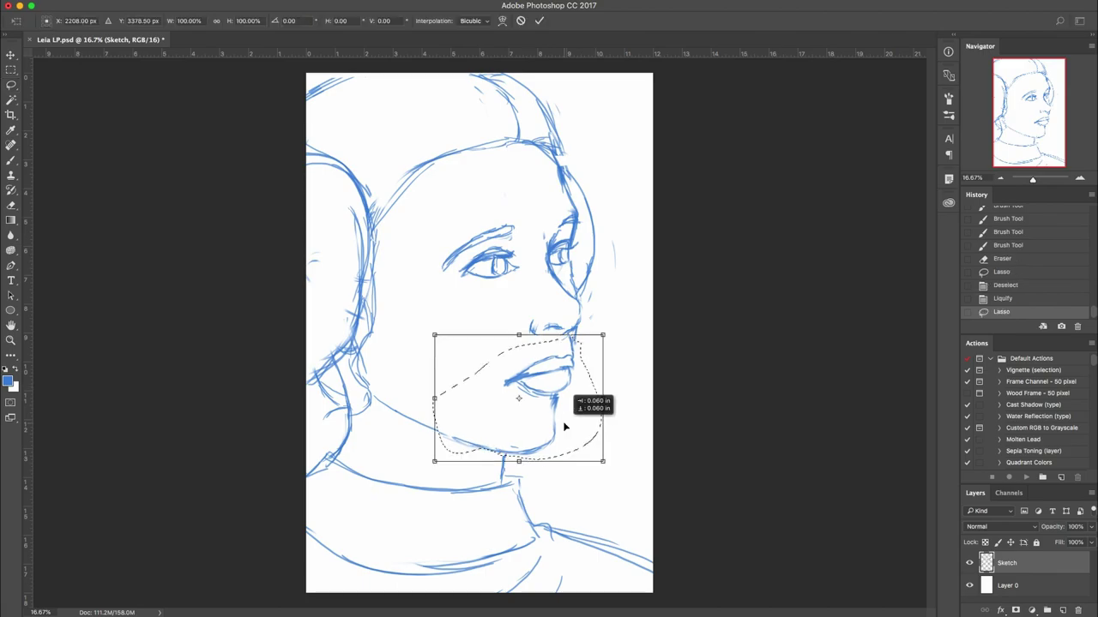
left_click_drag(562, 421, 564, 421)
key("Return")
key("ctrl+d")
key("b")
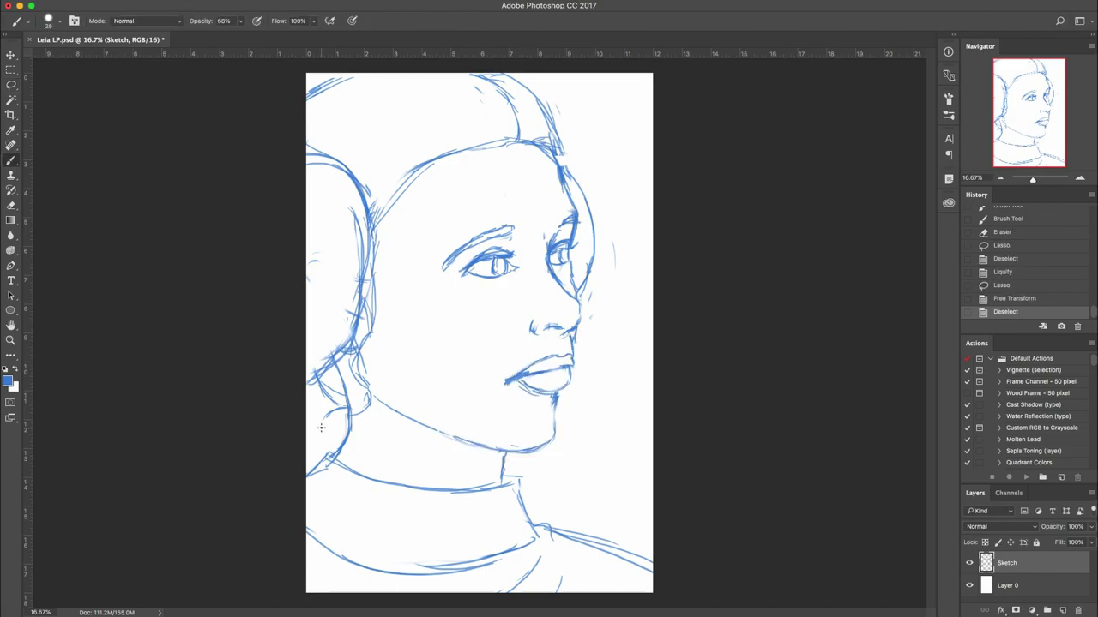
Add a new layer named "Color" between the background layer and the Sketch layer.
key("alt+bracketleft")
key("super+shift+n")
type("Color")
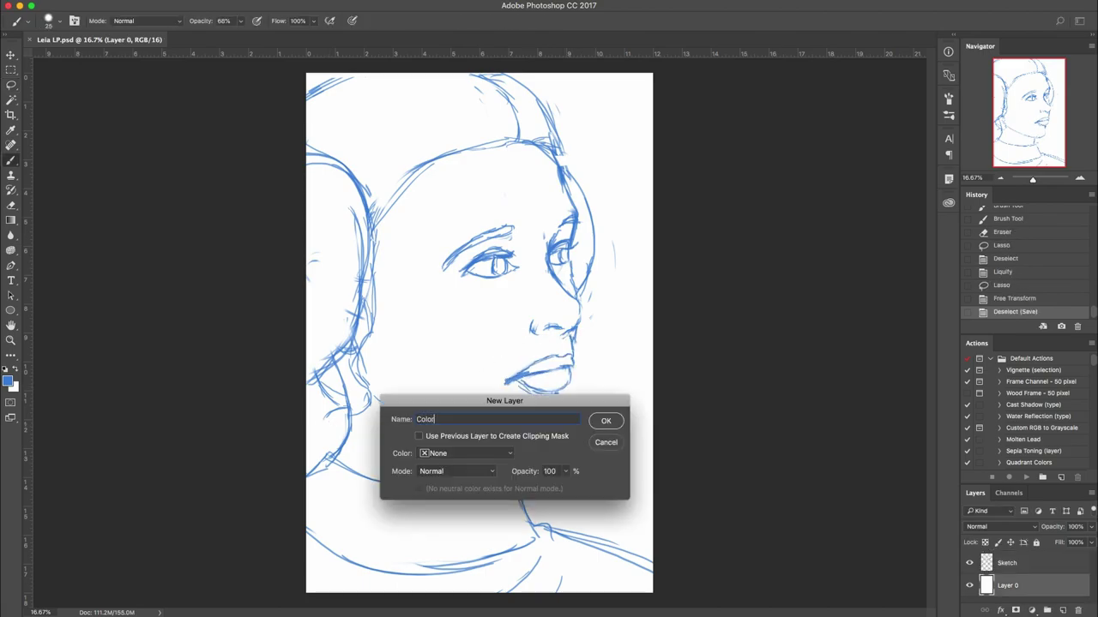
key("Return")
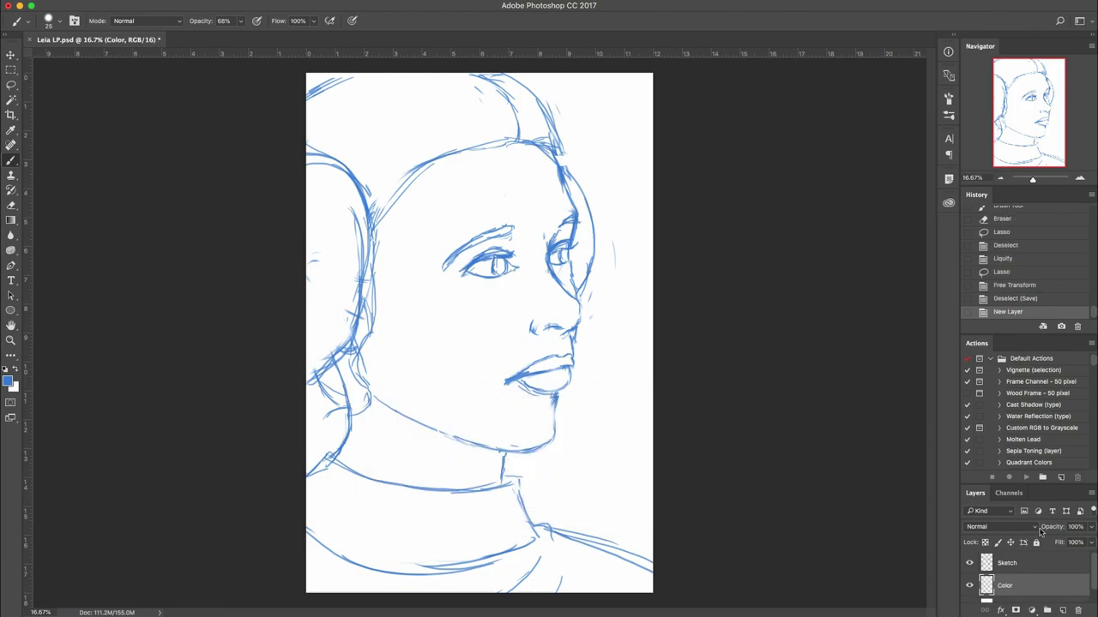
Colorize the background Layer 0 a muted grey-green with Hue/Saturation: hue 77, saturation 8, lightness -46.
scroll(1051, 582, "down", 1)
left_click(1029, 592)
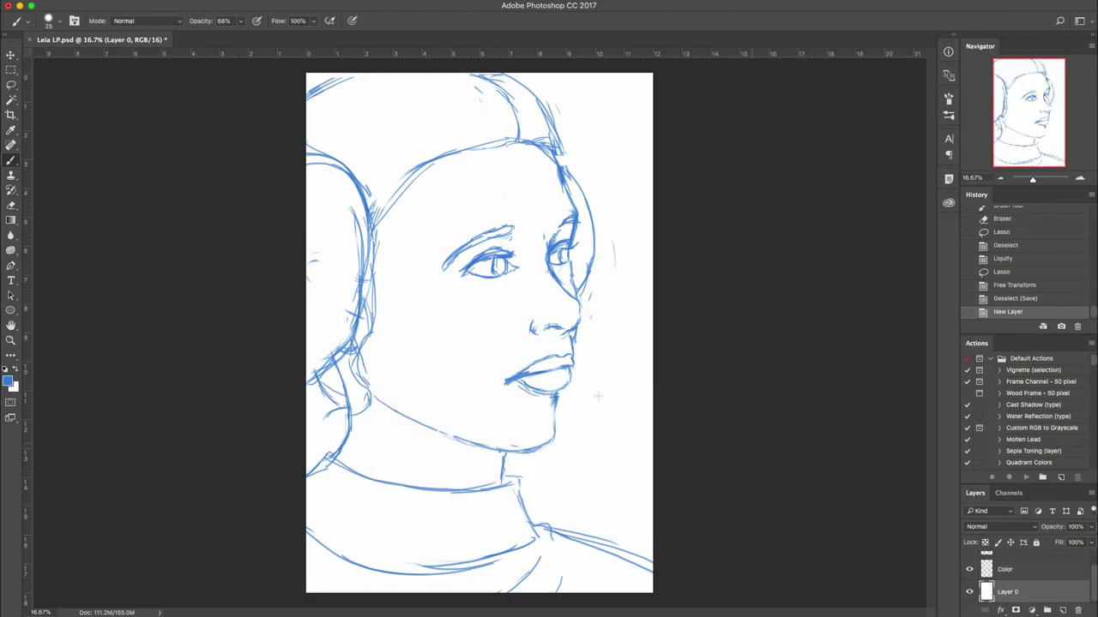
key("super+u")
left_click_drag(725, 325, 735, 348)
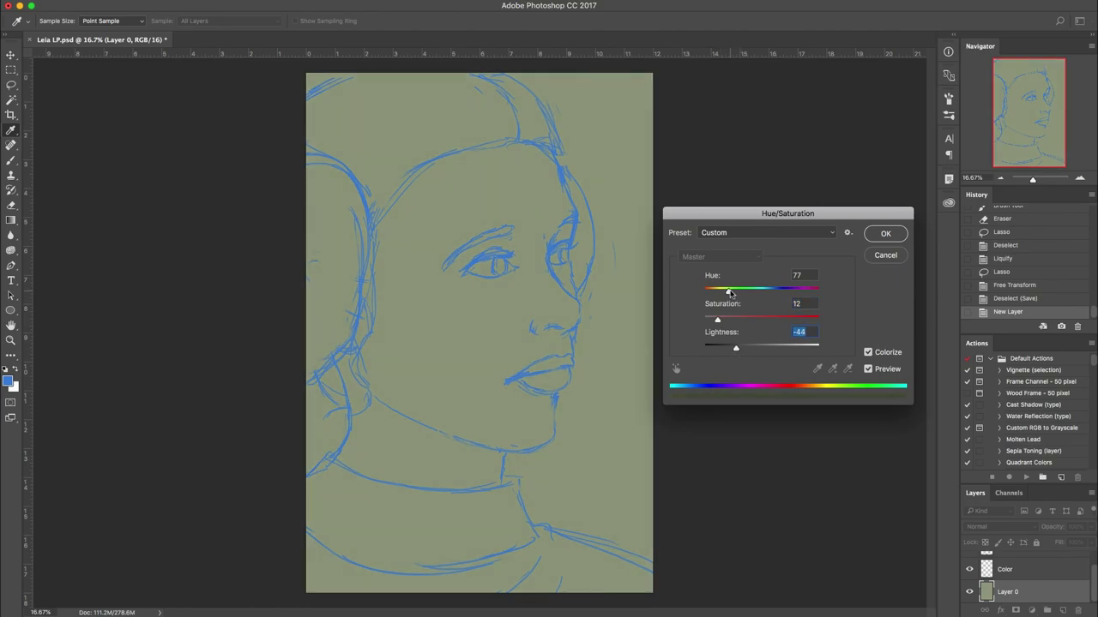
mouse_move(718, 322)
left_mouse_down()
mouse_move(735, 350)
mouse_move(712, 321)
left_mouse_up()
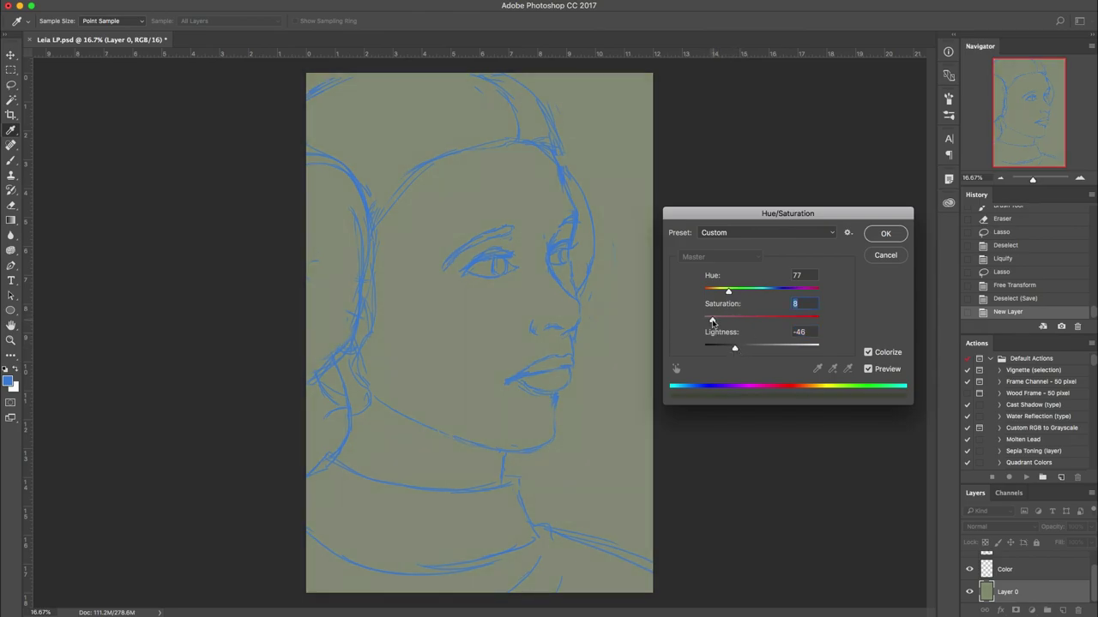
left_click(884, 235)
Darken the Sketch layer's blue lines with Hue/Saturation, using saturation +30 and lightness -40.
key("alt+bracketright")
key("alt+bracketright")
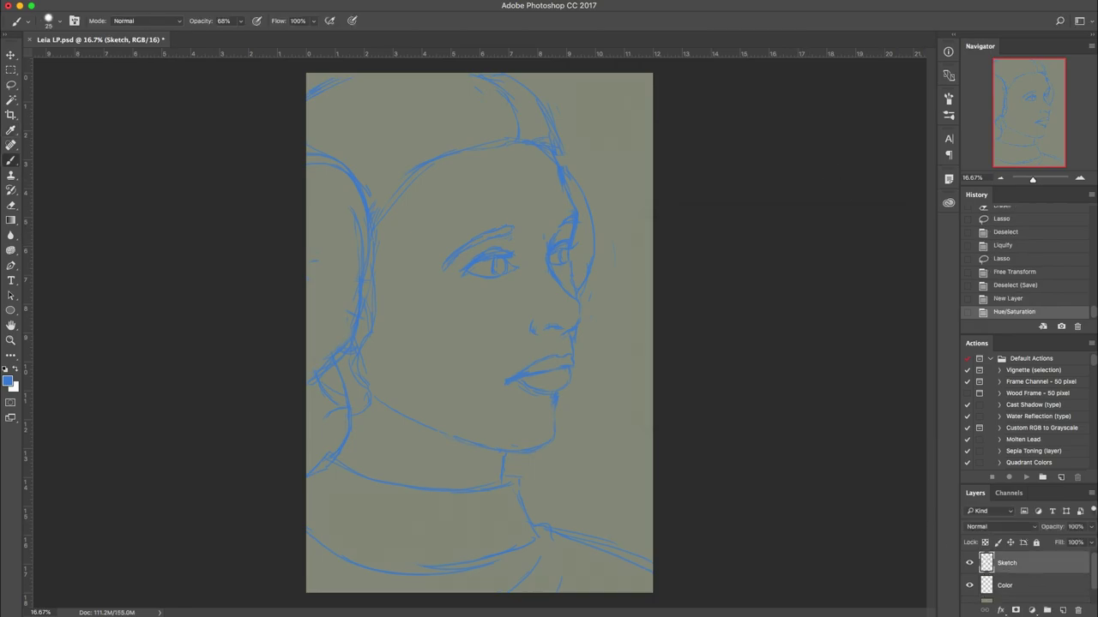
key("super+u")
left_click_drag(775, 319, 738, 348)
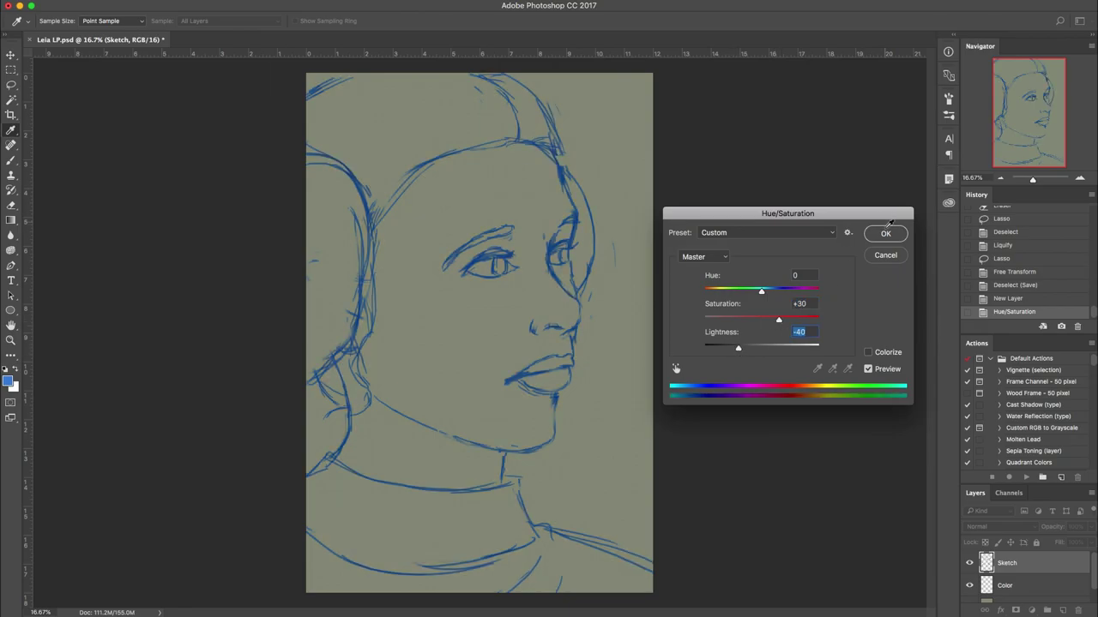
left_click(884, 233)
Activate the Color layer and set the brush's foreground color to a peach skin tone, #e1bfa1.
key("alt+bracketleft")
key("b")
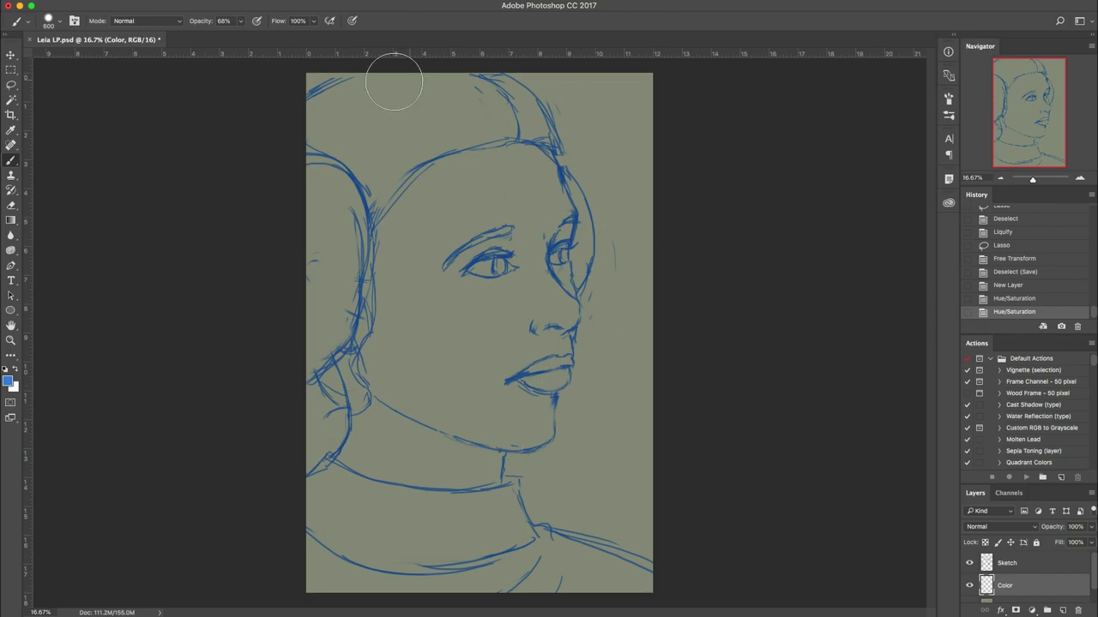
left_click(8, 381)
left_click(769, 479)
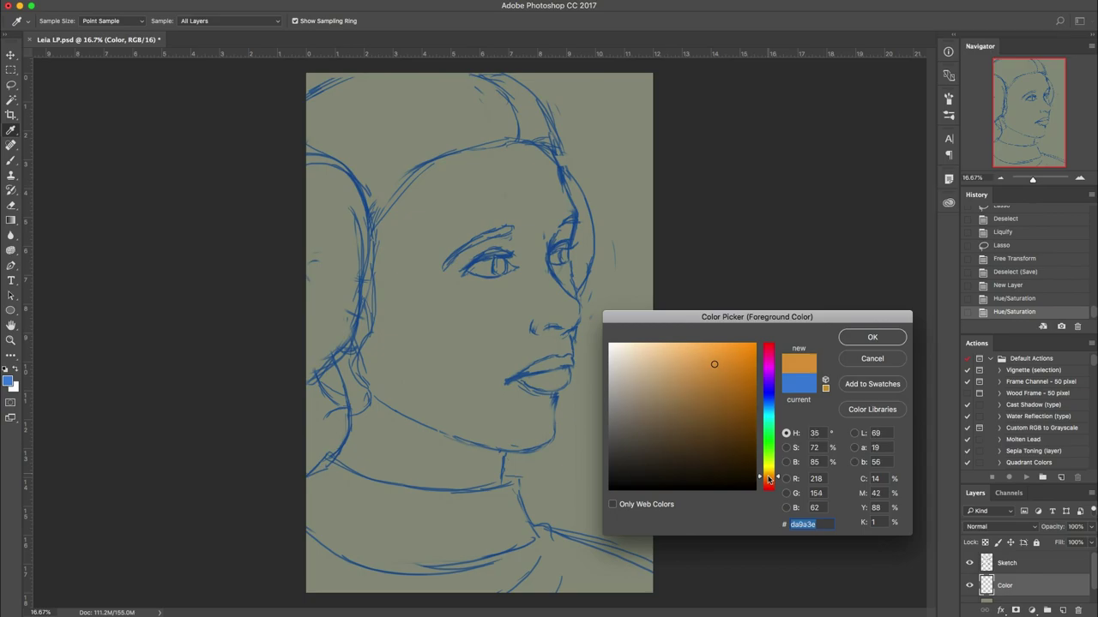
left_click(649, 349)
left_click(649, 358)
left_click(872, 337)
mouse_move(502, 196)
left_mouse_down()
mouse_move(518, 261)
mouse_move(417, 283)
mouse_move(421, 265)
left_mouse_up()
key("ctrl+a")
key("Delete")
key("ctrl+d")
Raise the brush opacity to 100% and adjust the foreground to a paler skin tone, #e0c7b1.
left_click(241, 20)
left_click_drag(242, 36, 334, 39)
mouse_move(504, 235)
left_mouse_down()
mouse_move(470, 253)
mouse_move(515, 216)
mouse_move(446, 273)
left_mouse_up()
key("ctrl+z")
left_click(9, 382)
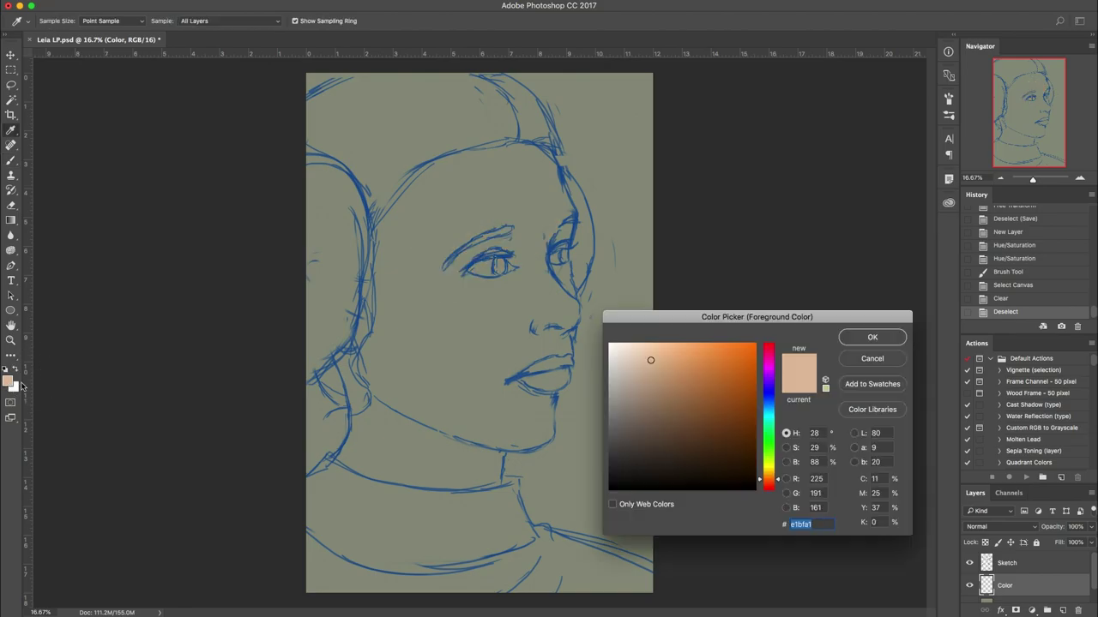
key("Return")
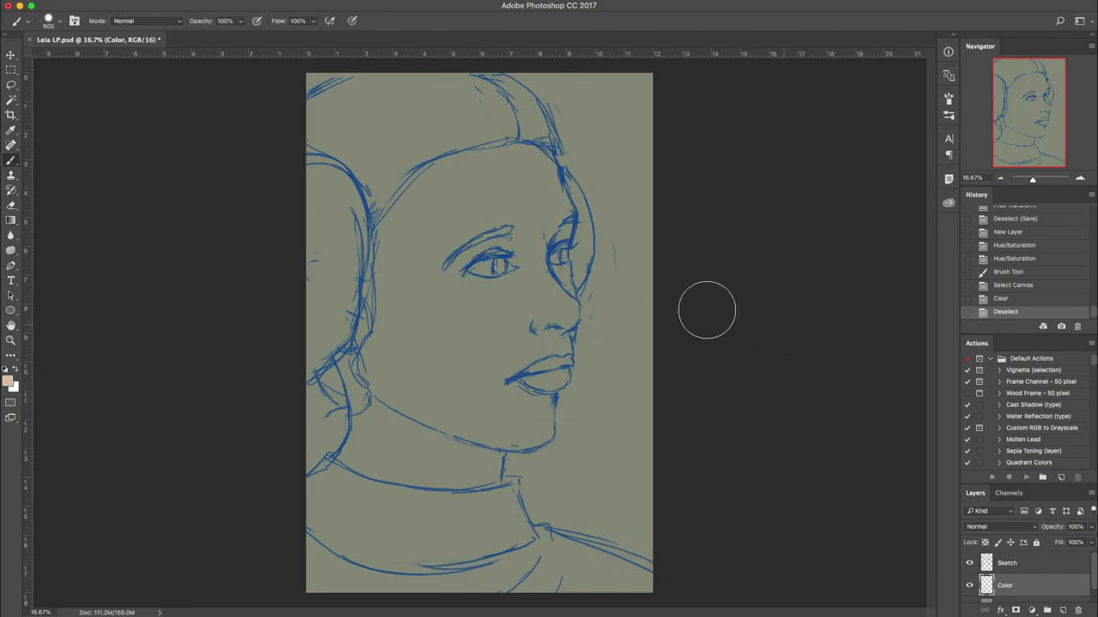
Block in the face and neck with the flat skin tone, reducing the brush size to 200 for the edges.
mouse_move(527, 225)
left_mouse_down()
mouse_move(464, 251)
mouse_move(394, 193)
mouse_move(501, 172)
mouse_move(533, 240)
mouse_move(527, 180)
mouse_move(514, 273)
left_mouse_up()
mouse_move(434, 276)
left_mouse_down()
mouse_move(386, 319)
mouse_move(395, 360)
mouse_move(385, 368)
mouse_move(353, 334)
mouse_move(380, 286)
mouse_move(392, 385)
mouse_move(339, 275)
mouse_move(312, 314)
mouse_move(394, 340)
mouse_move(446, 317)
left_mouse_up()
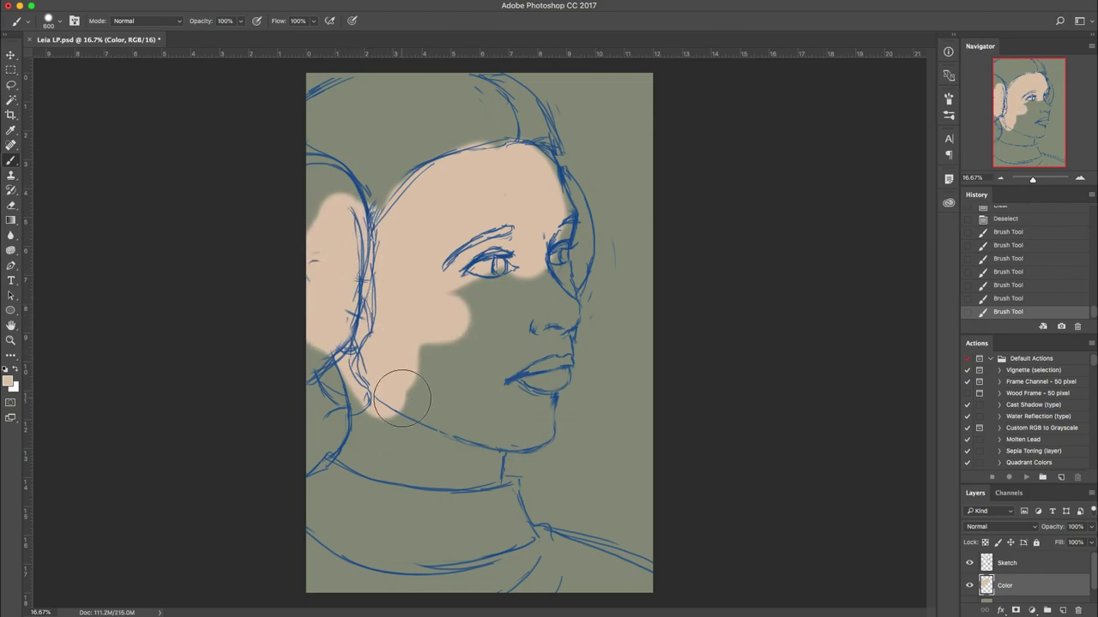
key("[")
key("[")
key("[")
key("[")
key("[")
mouse_move(346, 361)
left_mouse_down()
mouse_move(366, 425)
mouse_move(361, 442)
mouse_move(354, 392)
mouse_move(356, 439)
mouse_move(359, 401)
mouse_move(339, 456)
mouse_move(439, 488)
mouse_move(391, 472)
mouse_move(485, 483)
left_mouse_up()
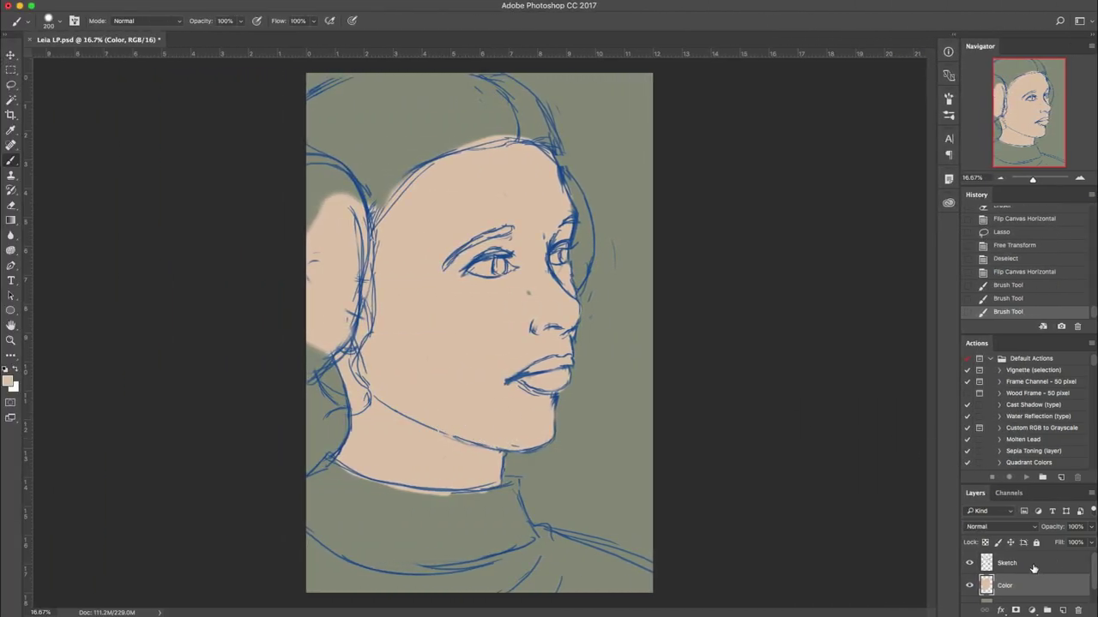
Lower the Sketch layer's opacity to 55%.
left_click(1033, 566)
left_click(1091, 527)
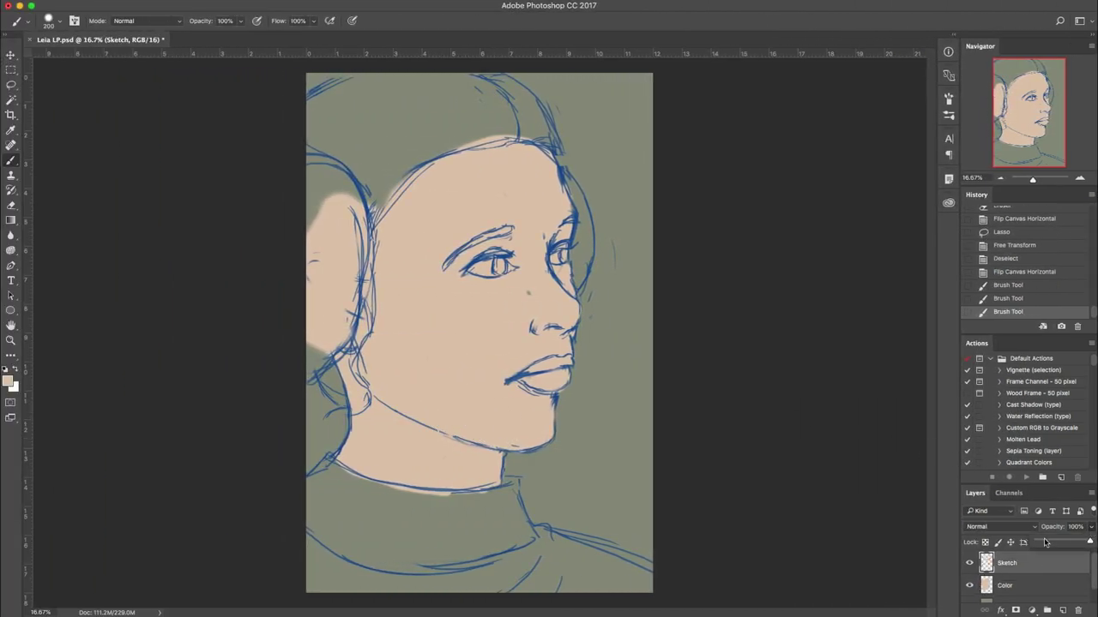
left_click_drag(1055, 542, 1066, 544)
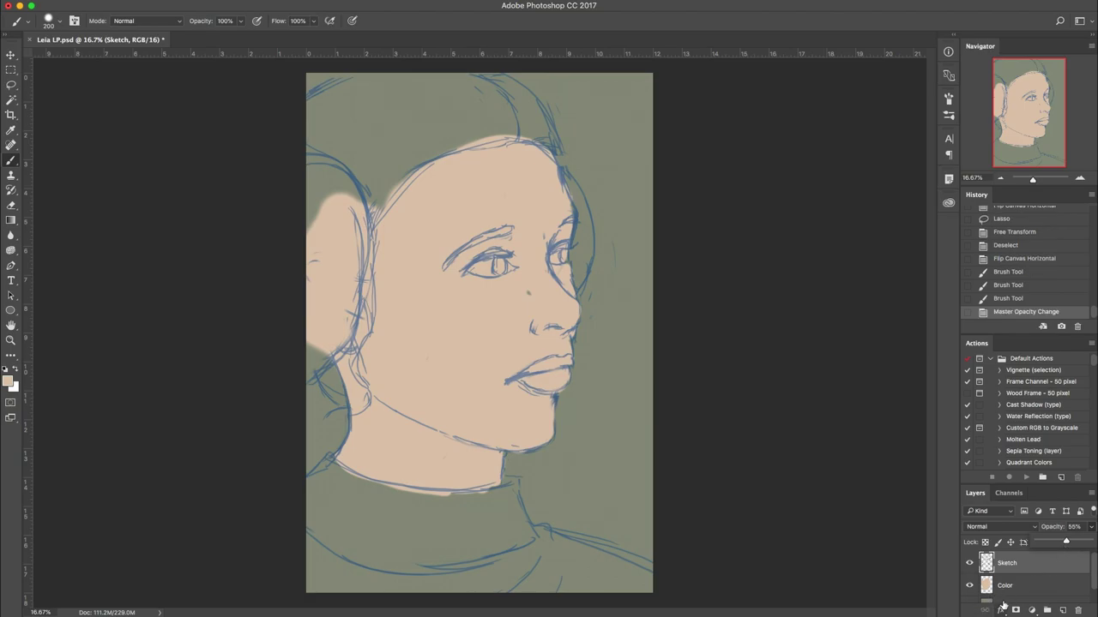
Refine the skin tone on the Color layer along the chin, nose, hairline and base of the neck, filling small gaps.
left_click(1020, 587)
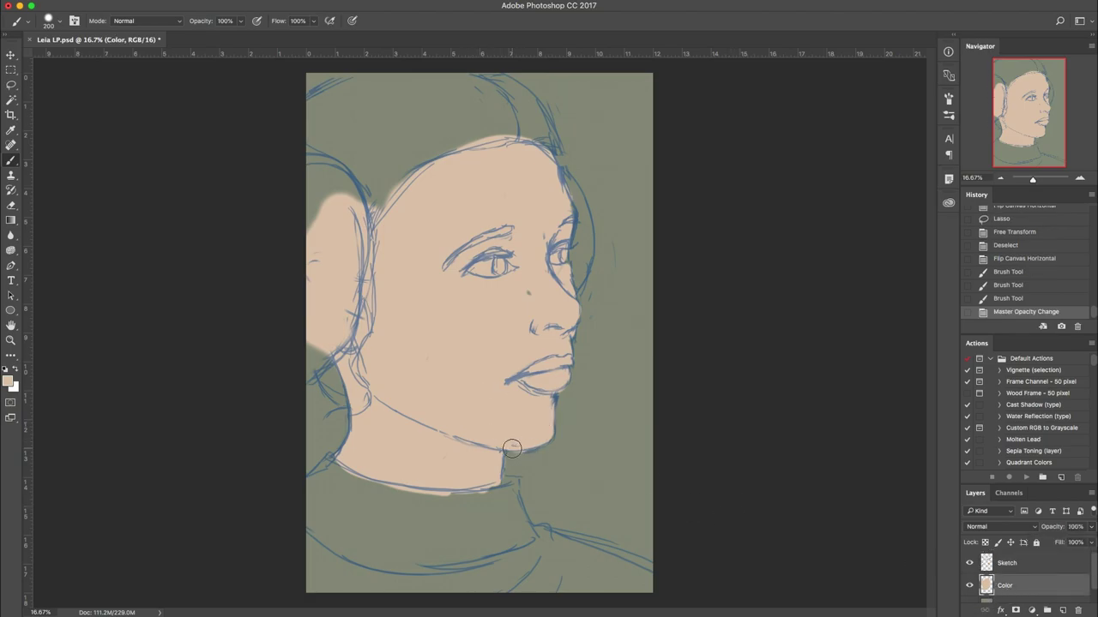
left_click_drag(532, 440, 522, 448)
key("super+z")
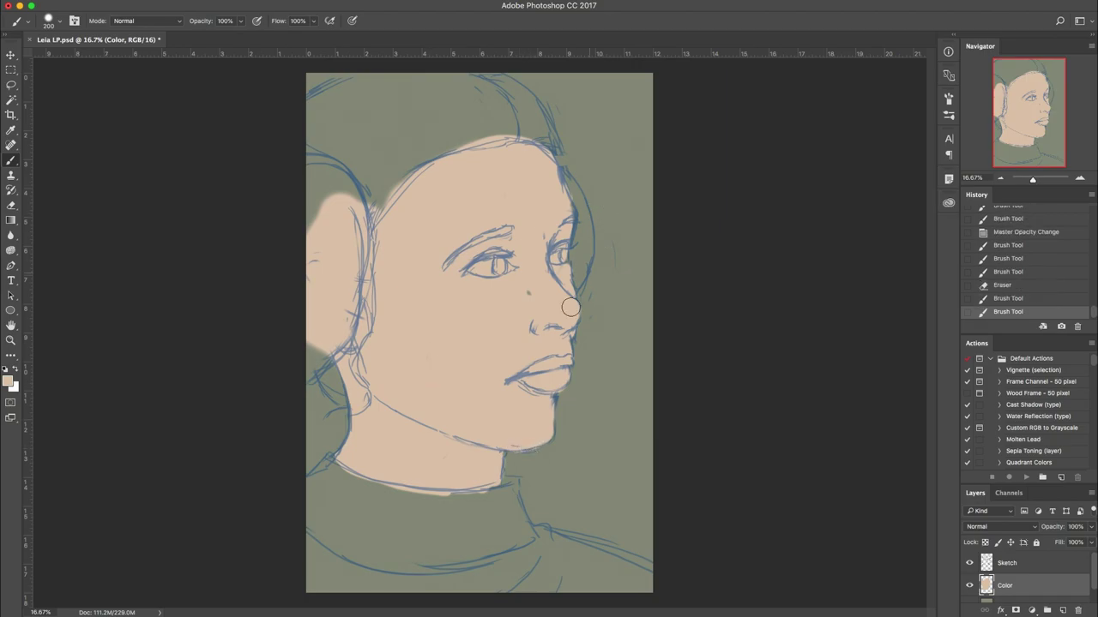
mouse_move(523, 285)
left_mouse_down()
mouse_move(512, 329)
mouse_move(549, 350)
left_mouse_up()
mouse_move(561, 265)
left_mouse_down()
mouse_move(557, 199)
mouse_move(520, 133)
left_mouse_up()
mouse_move(338, 465)
left_mouse_down()
mouse_move(350, 444)
mouse_move(345, 453)
left_mouse_up()
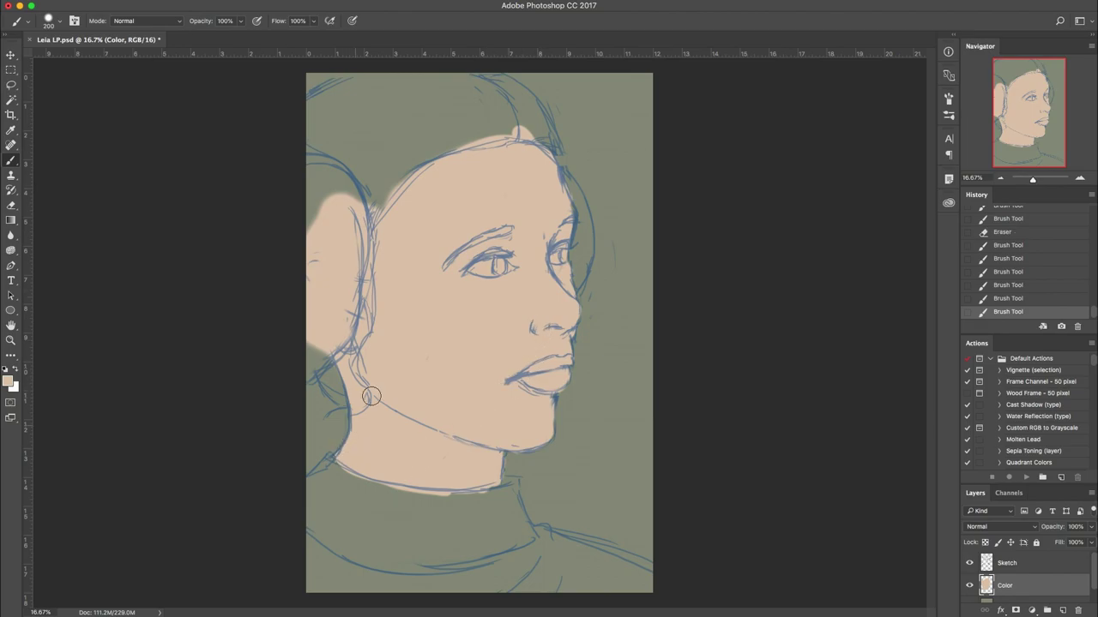
Set the brush's foreground color to a dark brown for the hair, #5a493a.
left_click(8, 381)
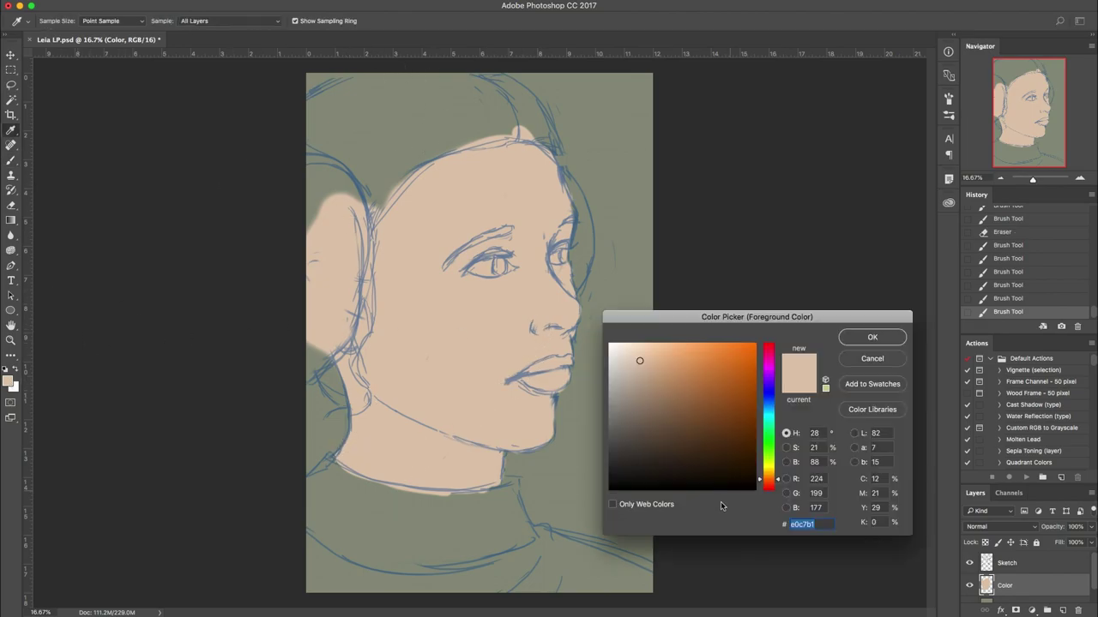
left_click(671, 431)
left_click(679, 423)
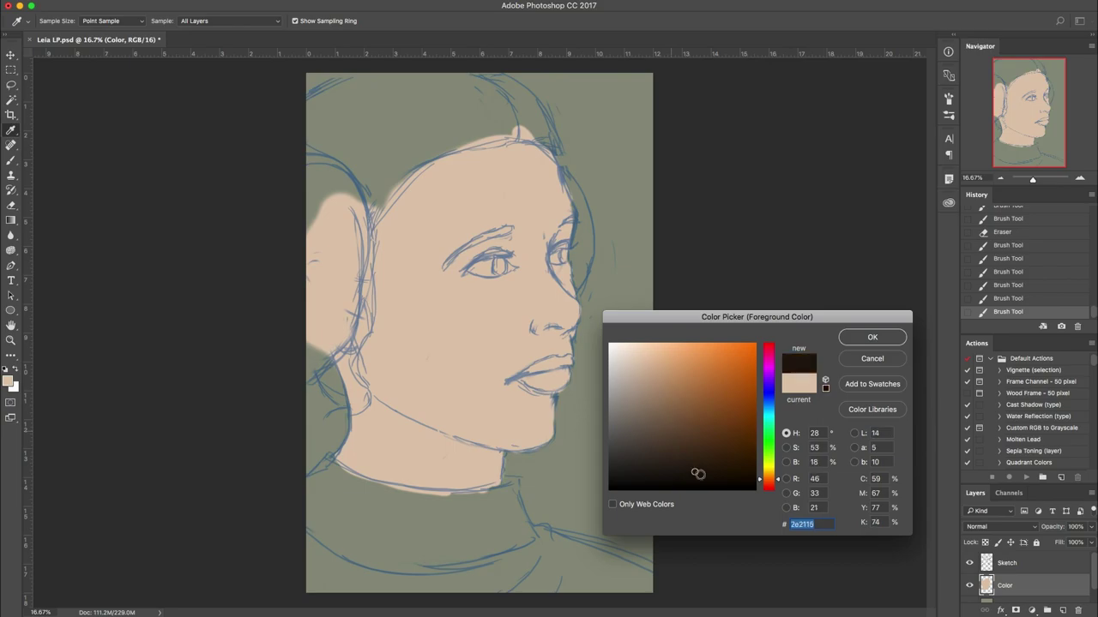
mouse_move(679, 425)
left_mouse_down()
mouse_move(666, 435)
mouse_move(674, 443)
mouse_move(660, 438)
left_mouse_up()
left_click(872, 338)
key("b")
Fill the top of the hair and the near side bun with flat dark brown.
left_click_drag(373, 159, 473, 108)
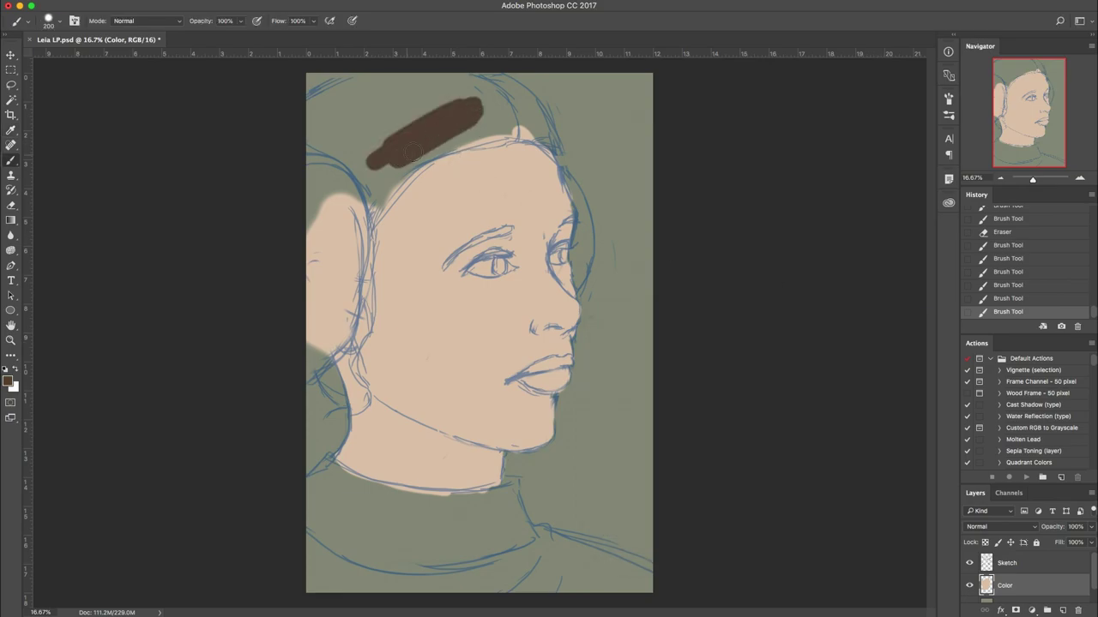
mouse_move(421, 132)
left_mouse_down()
mouse_move(499, 123)
mouse_move(444, 85)
mouse_move(488, 126)
mouse_move(472, 89)
mouse_move(430, 96)
mouse_move(372, 154)
mouse_move(463, 100)
mouse_move(338, 162)
mouse_move(334, 147)
mouse_move(439, 85)
mouse_move(293, 171)
mouse_move(432, 84)
mouse_move(391, 89)
mouse_move(291, 145)
mouse_move(436, 81)
left_mouse_up()
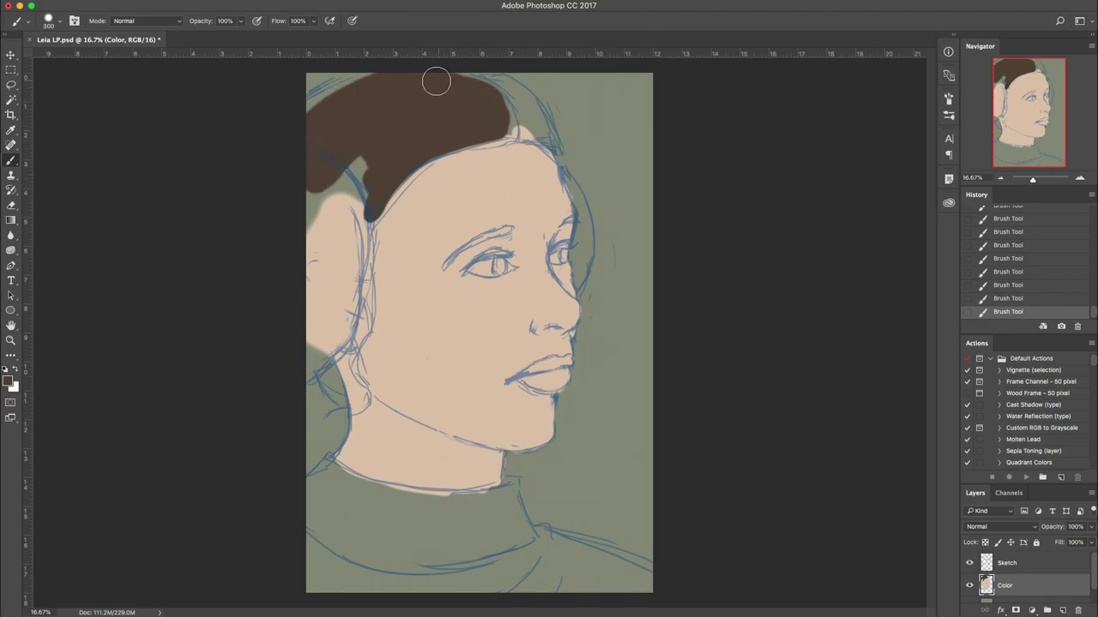
left_click_drag(346, 147, 356, 202)
mouse_move(343, 244)
left_mouse_down()
mouse_move(320, 341)
mouse_move(323, 188)
mouse_move(338, 218)
mouse_move(339, 200)
mouse_move(310, 351)
mouse_move(340, 272)
mouse_move(294, 355)
left_mouse_up()
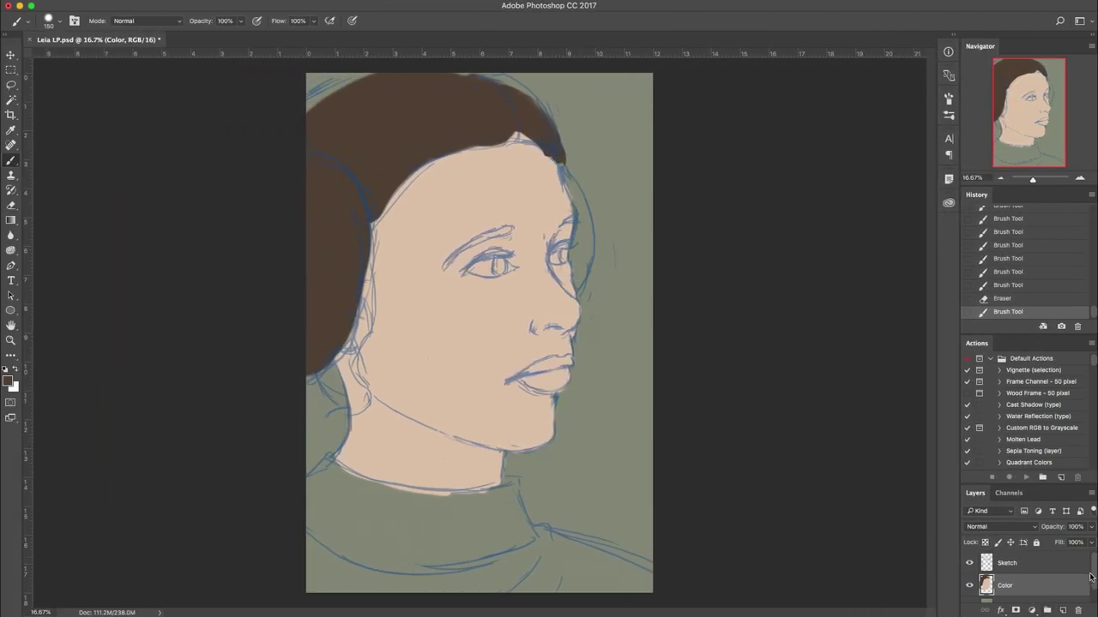
Add another new layer named "Color" directly above the background Layer 0.
left_click_drag(1093, 580, 1093, 598)
left_click(1067, 596)
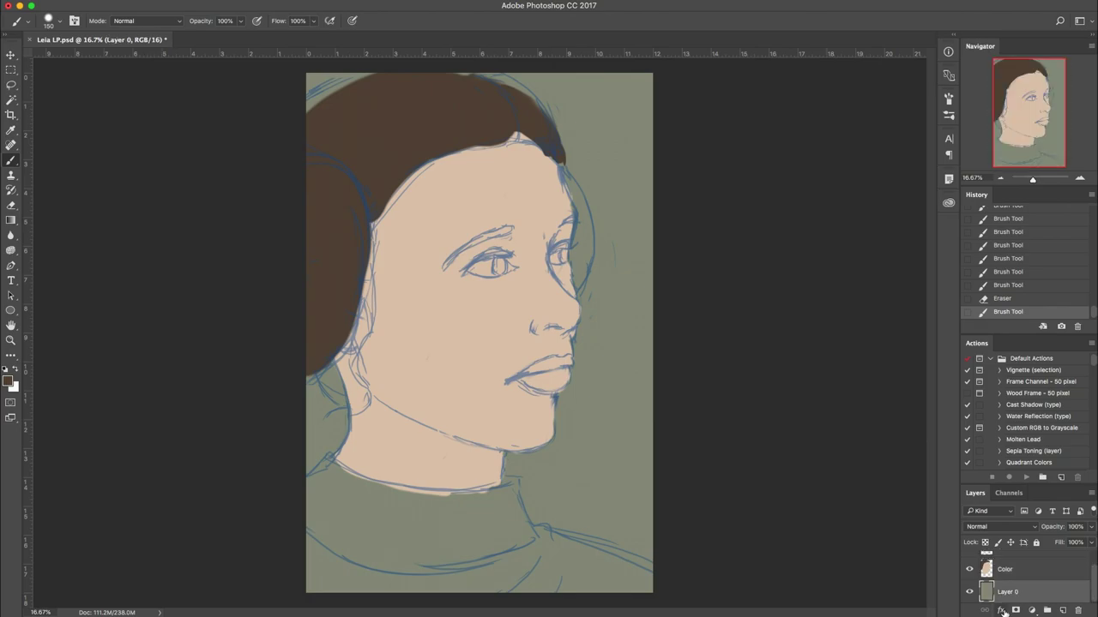
key("super+shift+n")
type("Color")
key("Return")
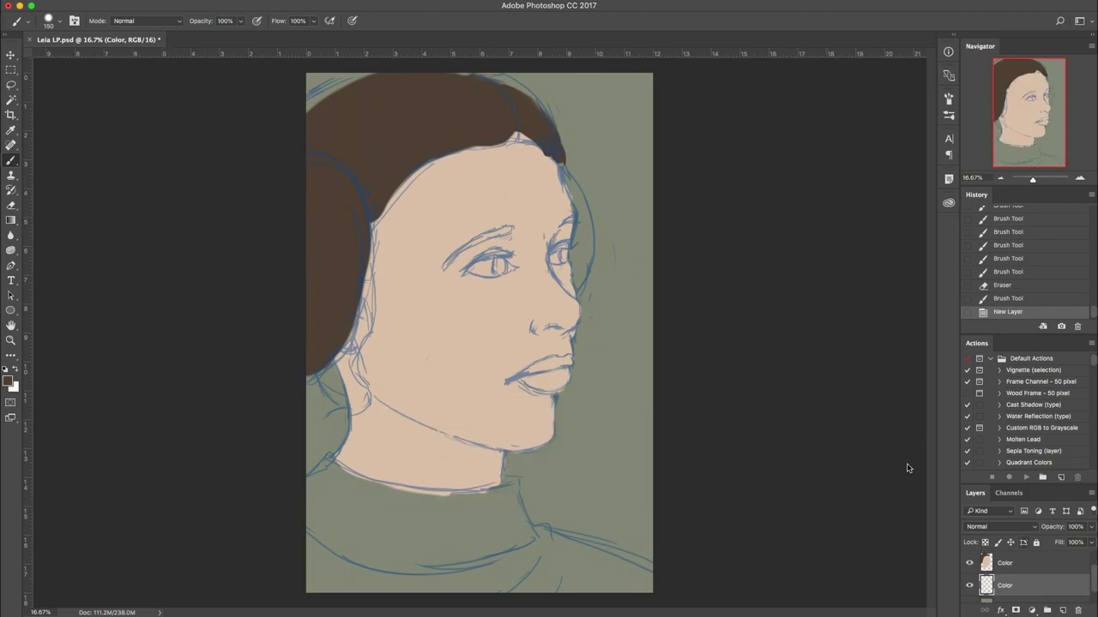
Paint the far side bun dark brown behind the face with a size 300 brush and merge the two Color layers.
mouse_move(604, 146)
left_mouse_down()
mouse_move(650, 169)
mouse_move(633, 168)
mouse_move(478, 272)
left_mouse_up()
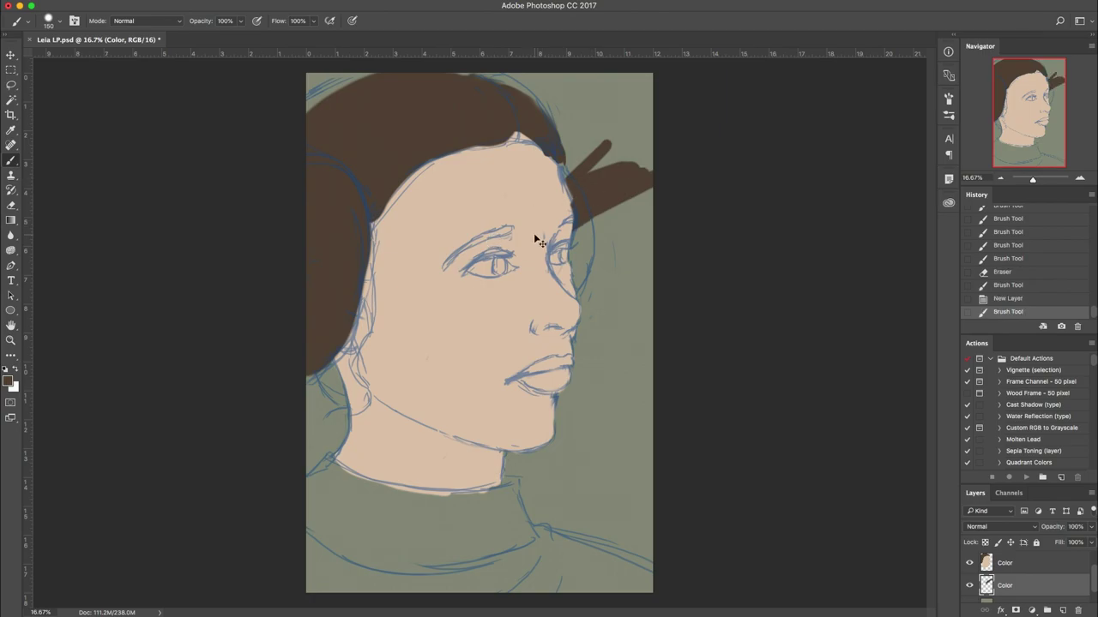
key("super+z")
key("bracketright")
key("bracketright")
key("bracketright")
key("bracketright")
mouse_move(561, 176)
left_mouse_down()
mouse_move(575, 268)
mouse_move(561, 279)
mouse_move(564, 257)
mouse_move(562, 284)
mouse_move(560, 200)
mouse_move(564, 262)
mouse_move(580, 190)
left_mouse_up()
key("super+e")
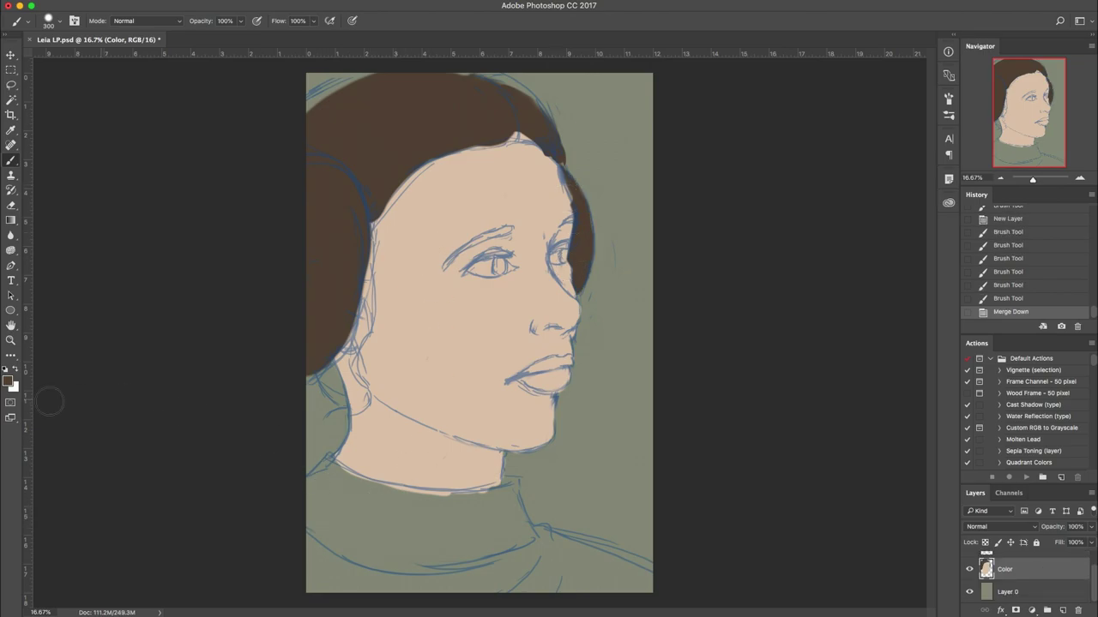
Set the brush's foreground color to a pale, slightly warm grey for the clothing.
left_click(9, 381)
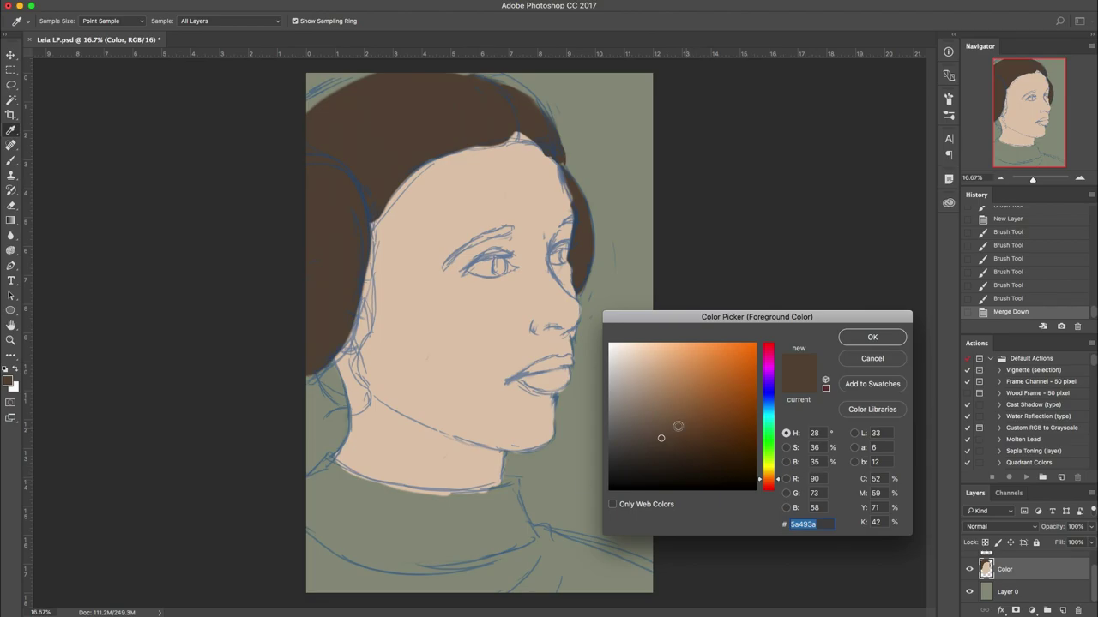
left_click_drag(632, 361, 618, 367)
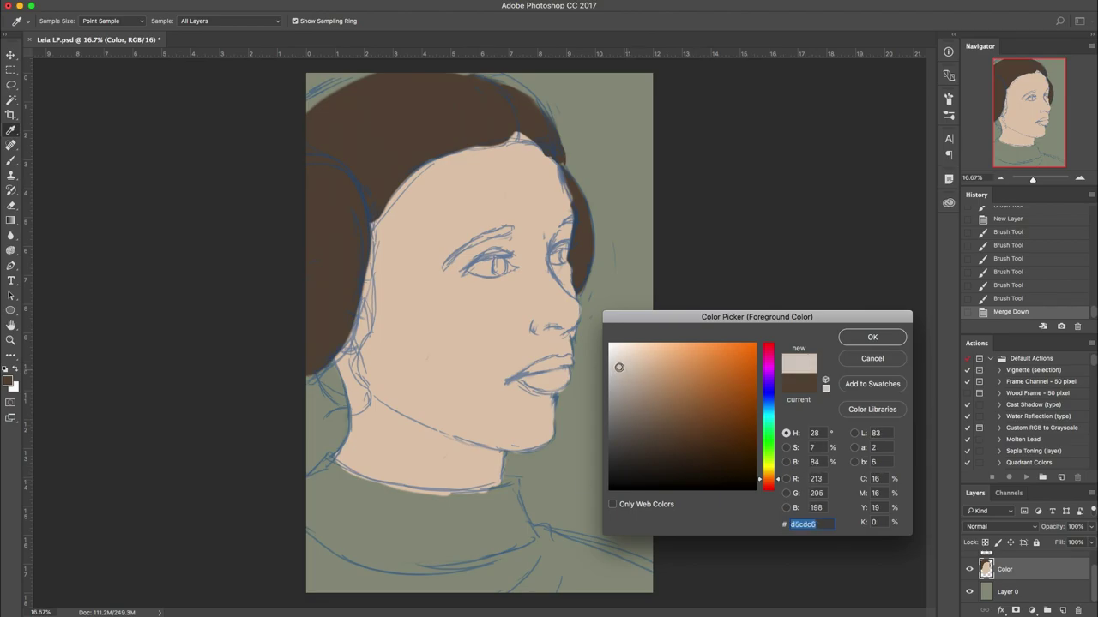
left_click_drag(772, 481, 773, 473)
left_click_drag(618, 368, 619, 368)
key("Return")
Fill the high collar and the shoulders with flat pale grey, following the sketched edges.
mouse_move(337, 471)
left_mouse_down()
mouse_move(310, 515)
mouse_move(337, 470)
mouse_move(329, 525)
mouse_move(443, 530)
left_mouse_up()
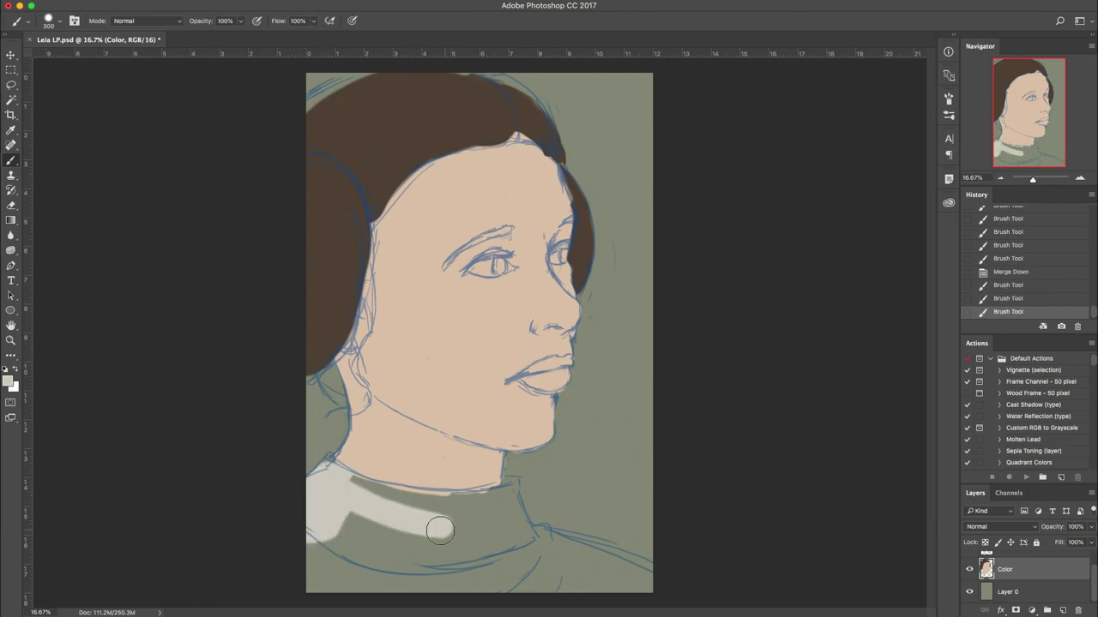
mouse_move(331, 483)
left_mouse_down()
mouse_move(300, 528)
mouse_move(317, 507)
mouse_move(422, 512)
mouse_move(326, 489)
mouse_move(478, 529)
mouse_move(459, 518)
mouse_move(365, 531)
mouse_move(275, 585)
mouse_move(383, 530)
mouse_move(338, 607)
mouse_move(493, 561)
mouse_move(461, 565)
mouse_move(452, 609)
mouse_move(501, 568)
mouse_move(553, 583)
left_mouse_up()
key("super+z")
key("x")
left_click_drag(553, 583, 575, 581)
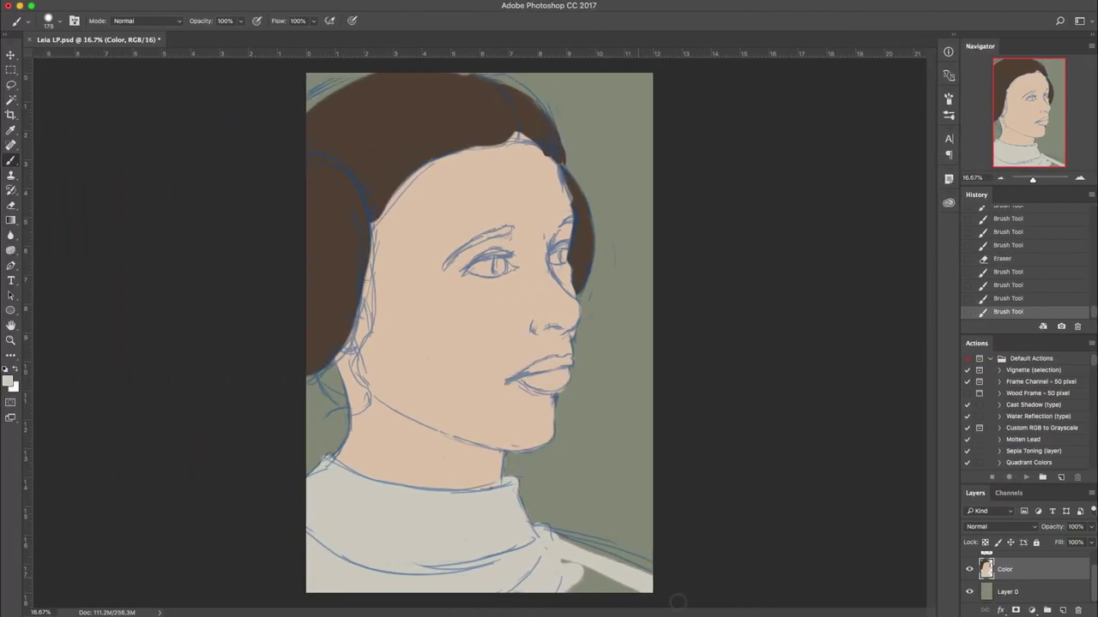
mouse_move(601, 560)
left_mouse_down()
mouse_move(505, 563)
mouse_move(561, 587)
mouse_move(628, 587)
mouse_move(597, 563)
left_mouse_up()
left_click_drag(555, 545, 652, 573)
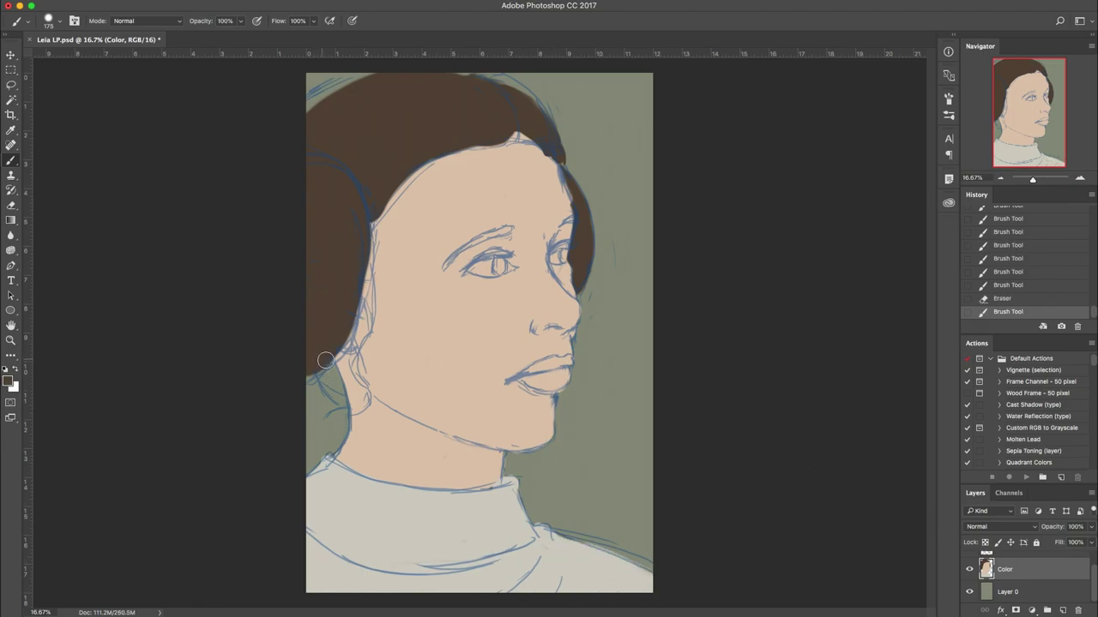
Add a new layer named "Color" directly above Layer 0 for hair behind the neck.
left_click(1015, 590)
key("super+shift+n")
type("Color")
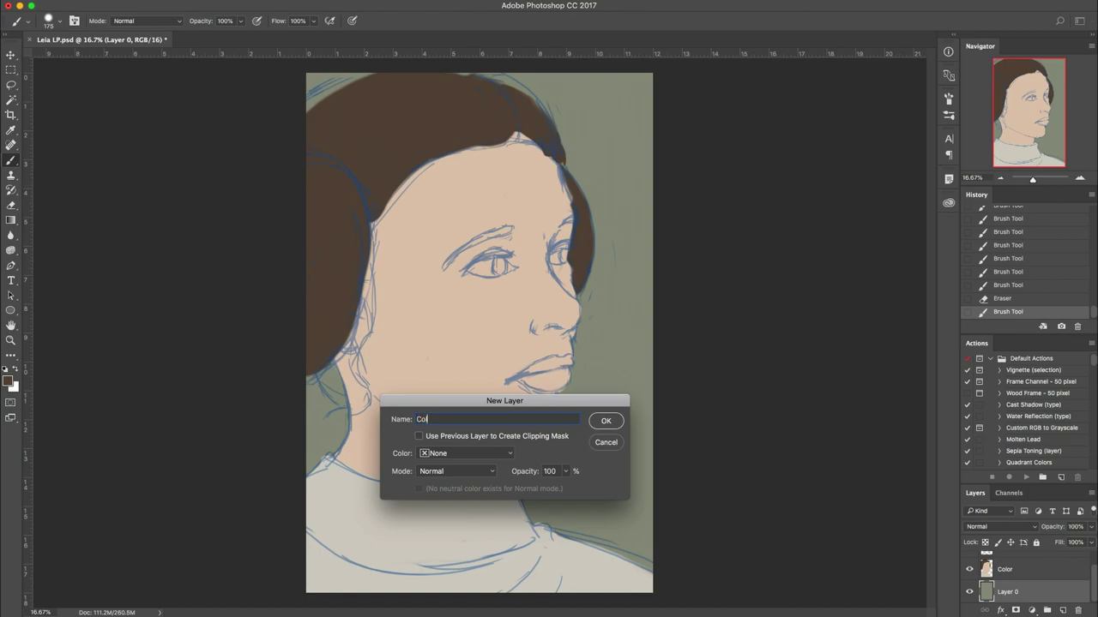
key("Return")
Paint the dark brown hair behind the neck below the near bun and merge the two Color layers.
left_click_drag(324, 354, 353, 388)
left_click_drag(312, 346, 343, 382)
mouse_move(316, 350)
left_mouse_down()
mouse_move(360, 385)
mouse_move(351, 387)
left_mouse_up()
left_click_drag(331, 364, 343, 390)
left_click_drag(330, 373, 345, 394)
key("super+e")
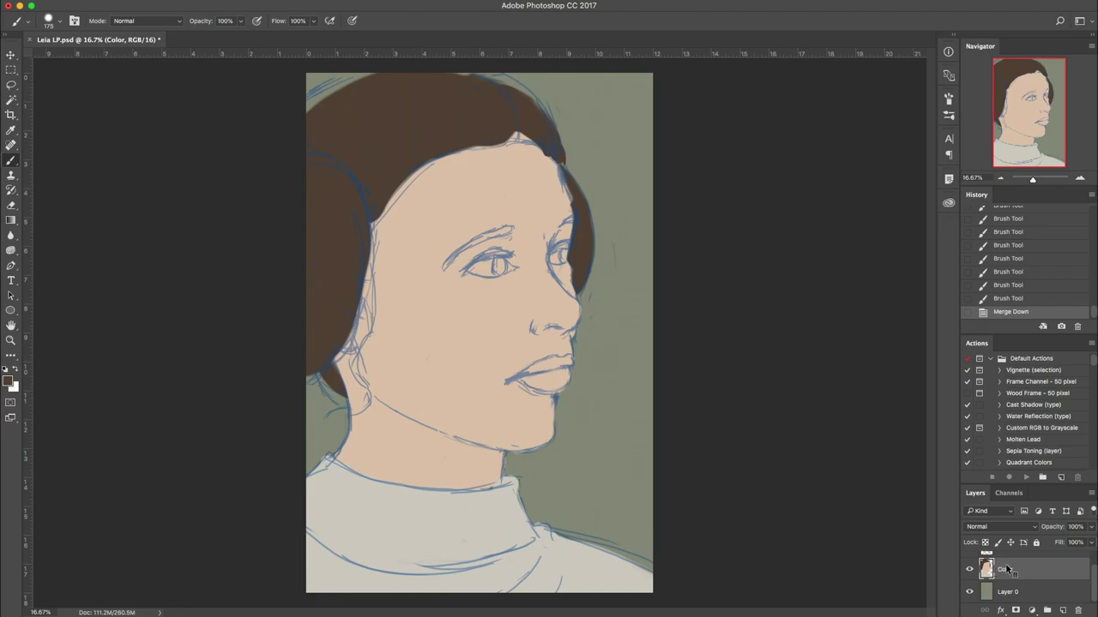
Try duplicating the Color layer as "Color copy".
right_click(1006, 569)
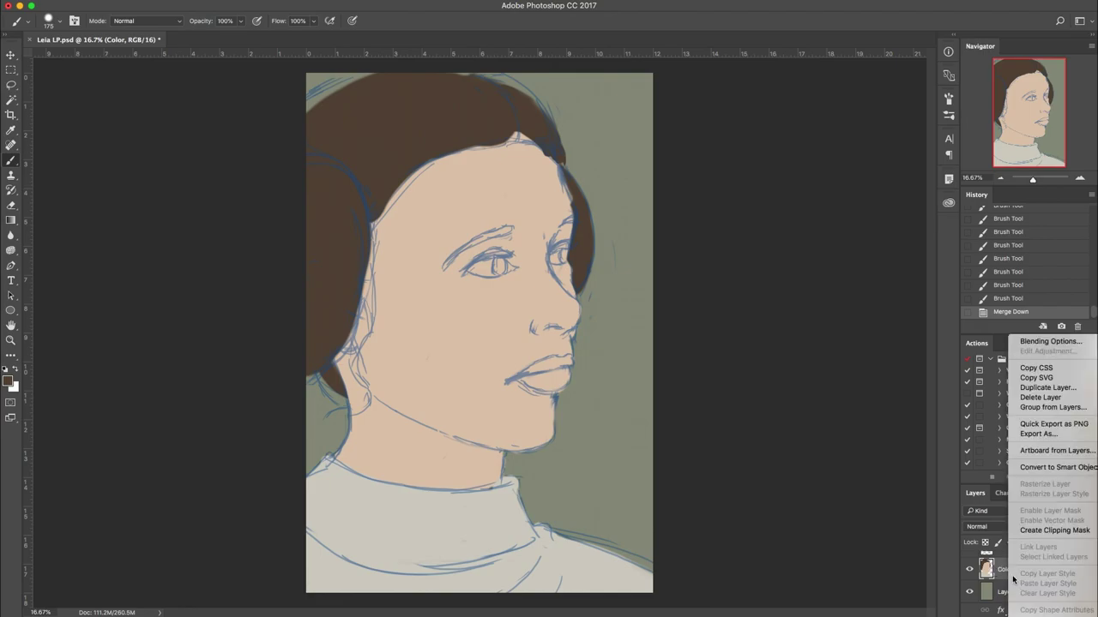
left_click(1047, 387)
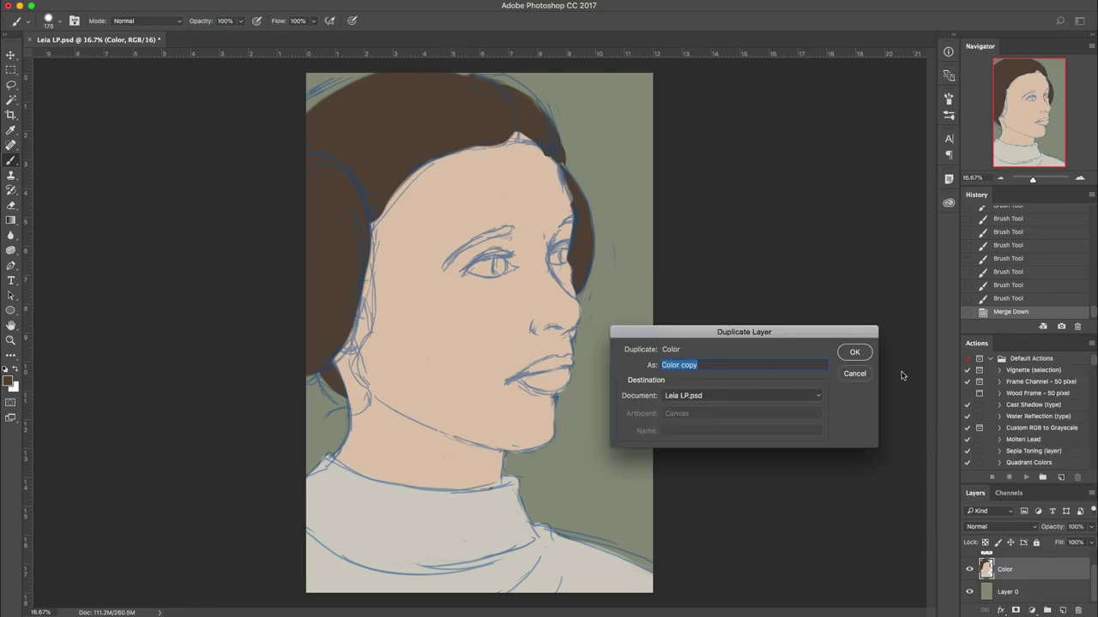
left_click(856, 353)
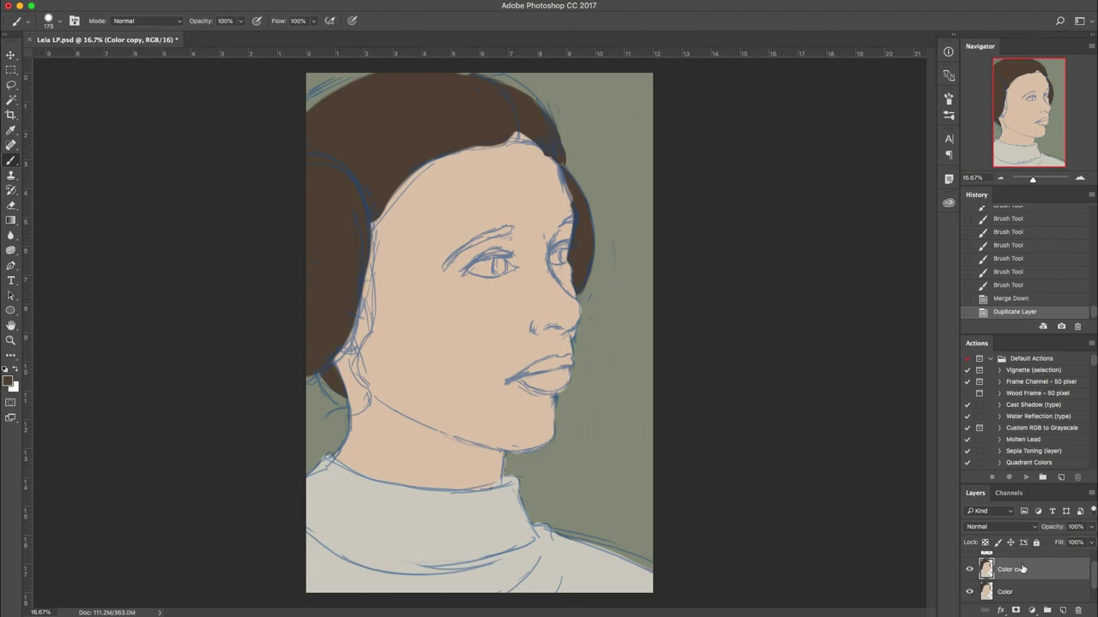
key("super+z")
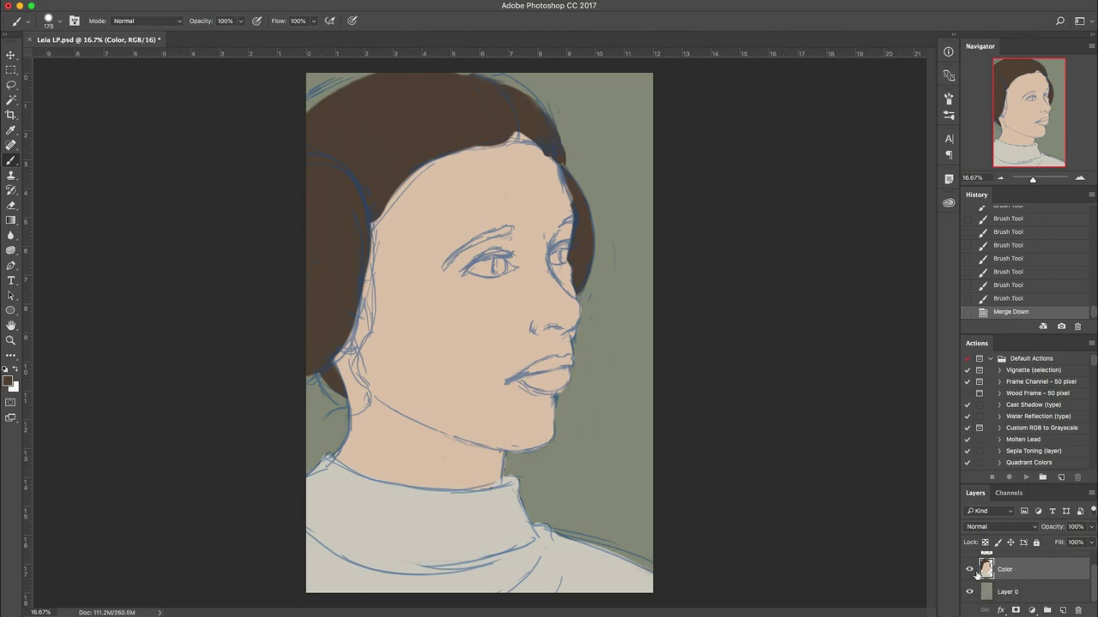
Copy the Color layer to a new layer and clip the copy to the original Color layer with a clipping mask.
key("super+j")
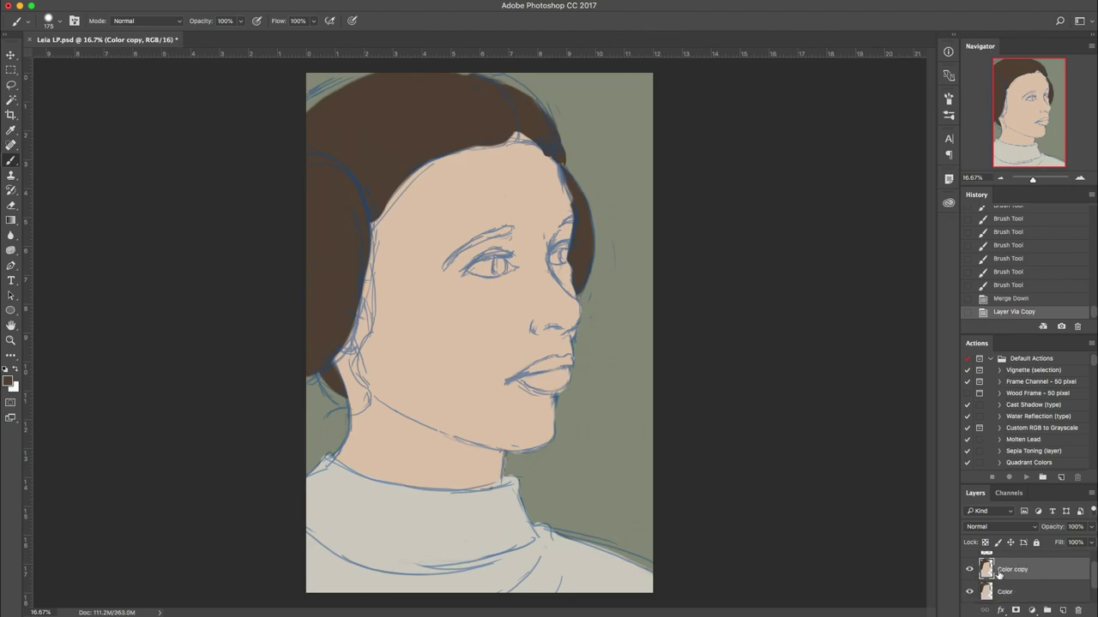
right_click(1016, 573)
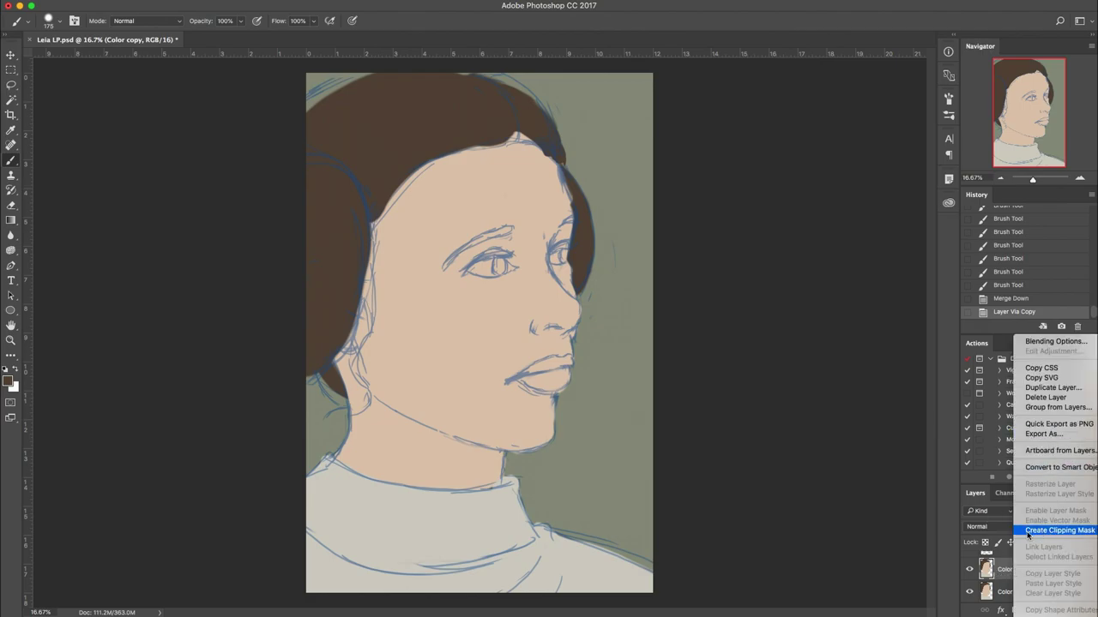
left_click(1063, 531)
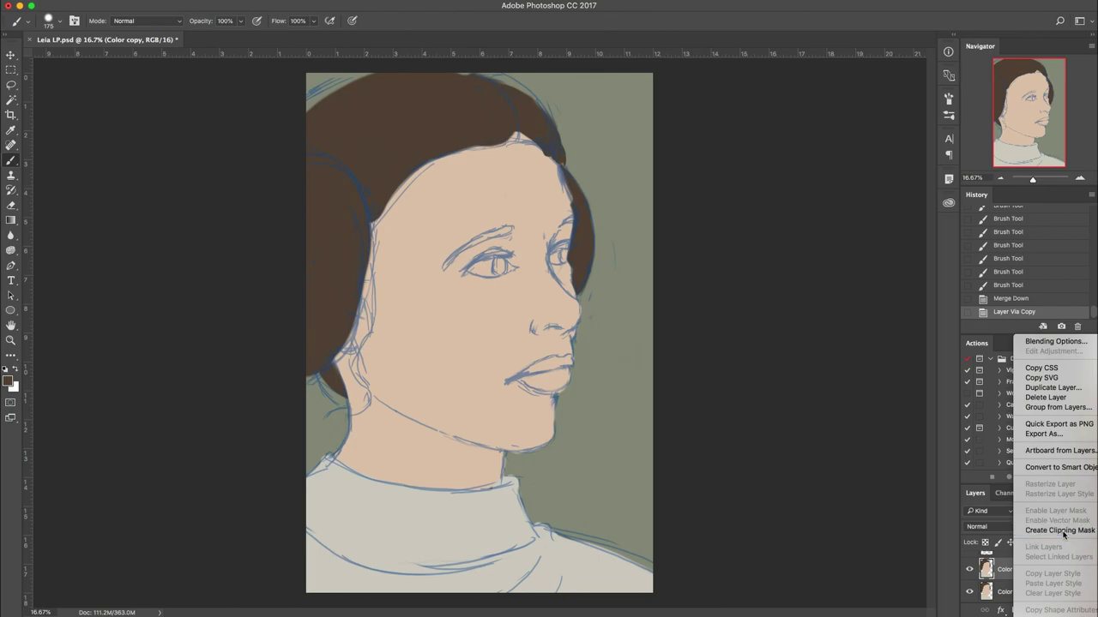
key("super+z")
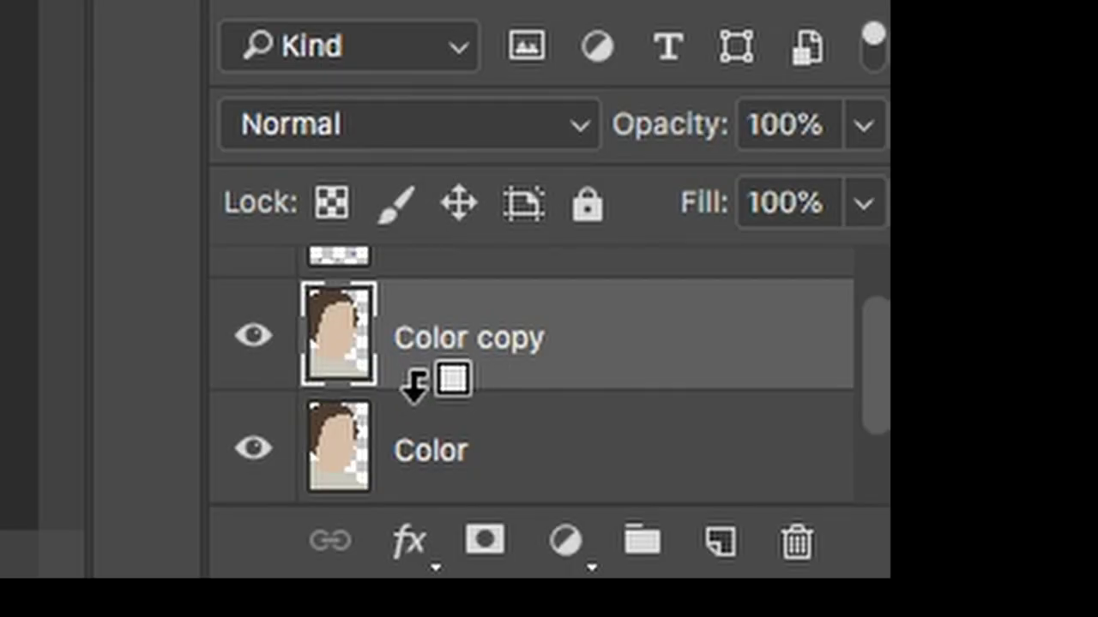
left_click(431, 388, "alt")
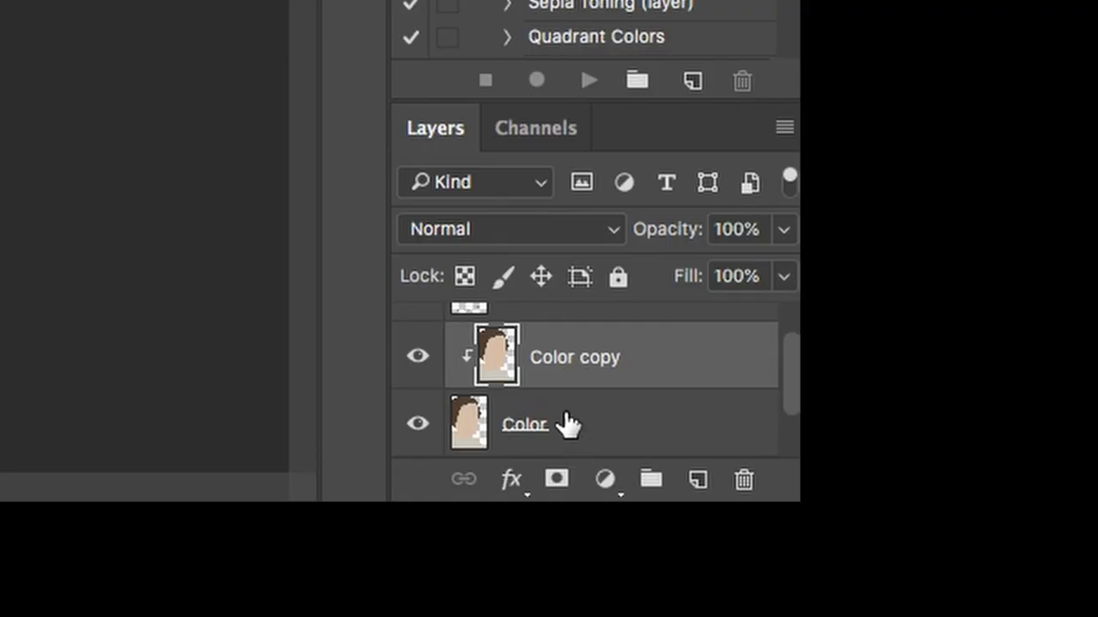
left_click_drag(1001, 573, 1073, 576)
left_click_drag(724, 373, 561, 419)
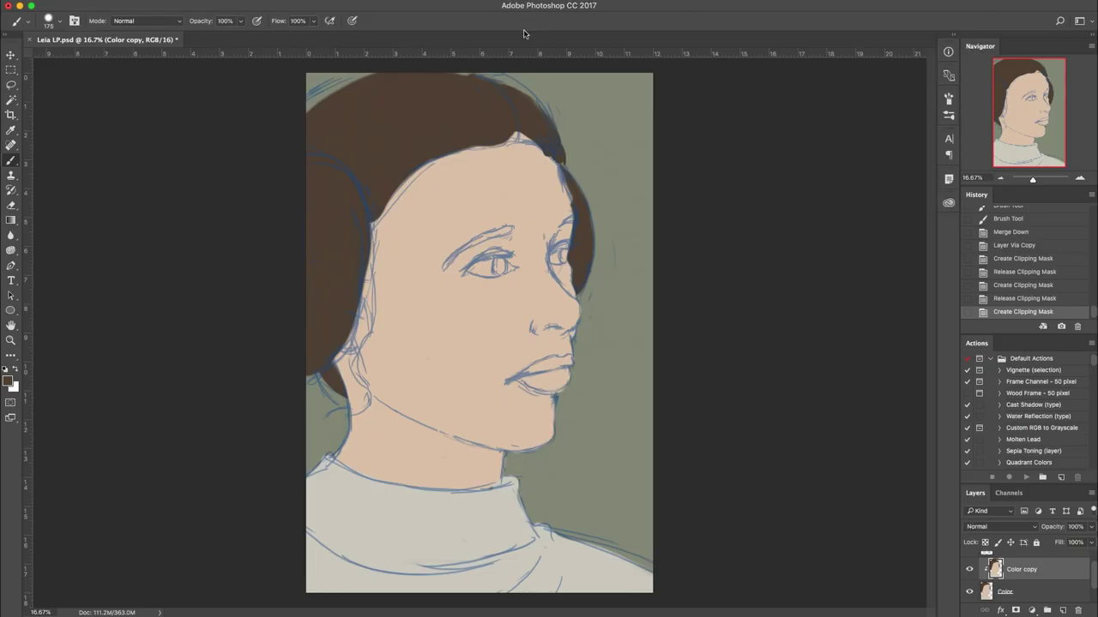
Enlarge the brush to 600 px for broad shading.
key("bracketright")
key("bracketright")
key("bracketright")
key("bracketright")
key("bracketright")
key("bracketright")
left_click(240, 22)
mouse_move(368, 254)
left_mouse_down()
mouse_move(517, 299)
mouse_move(731, 342)
mouse_move(523, 425)
left_mouse_up()
key("super+z")
key("x")
key("x")
mouse_move(343, 372)
left_mouse_down()
mouse_move(592, 257)
mouse_move(312, 482)
mouse_move(779, 455)
mouse_move(681, 547)
mouse_move(738, 554)
mouse_move(746, 566)
left_mouse_up()
key("super+z")
Set the foreground color to a saturated reddish brown for the skin shadows.
left_click(8, 381)
mouse_move(769, 489)
left_mouse_down()
mouse_move(771, 475)
mouse_move(771, 485)
left_mouse_up()
left_click_drag(666, 419, 712, 405)
left_click_drag(777, 485, 779, 487)
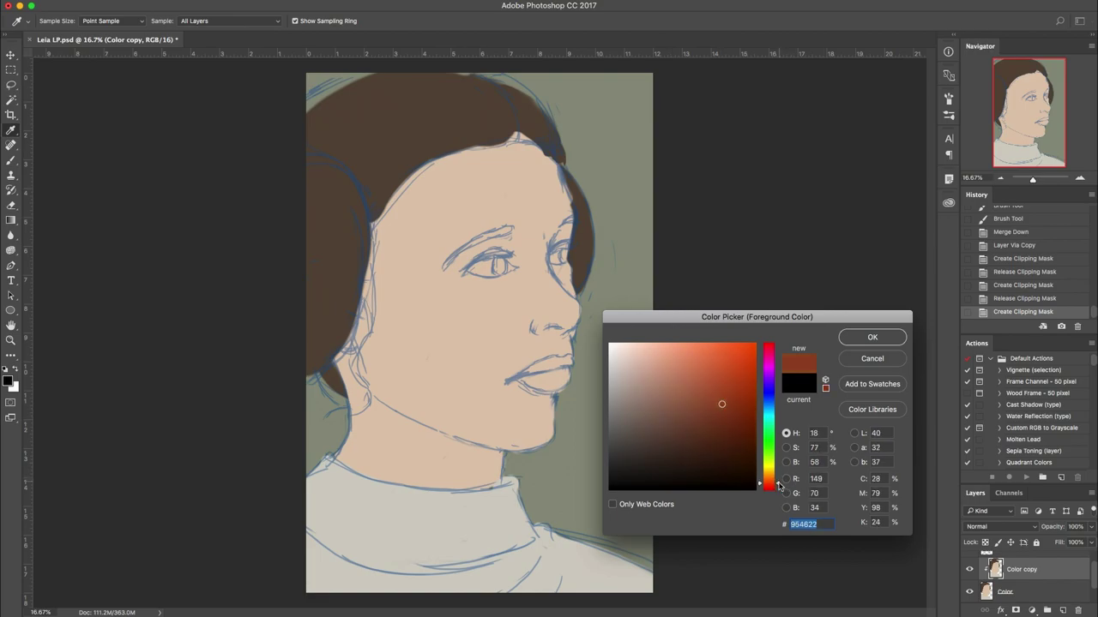
left_click_drag(731, 405, 722, 404)
left_click(729, 405)
left_click(872, 337)
Set the brush opacity to 22% and its hardness to about 20%, trying it out on the face.
key("b")
left_click(242, 21)
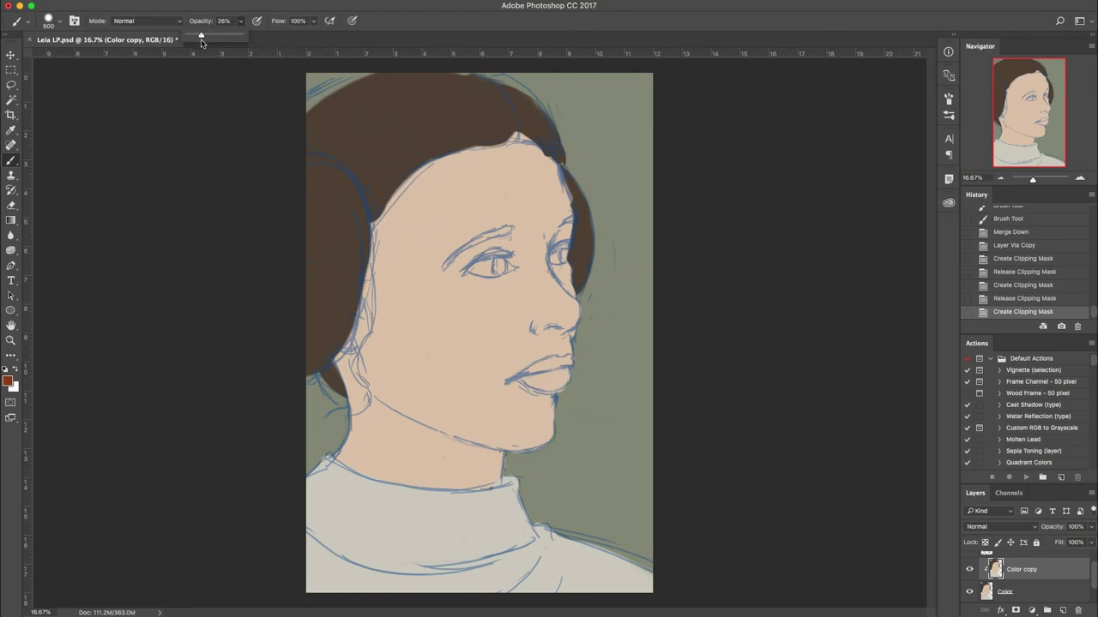
left_click_drag(197, 36, 199, 36)
mouse_move(514, 253)
left_mouse_down()
mouse_move(472, 382)
mouse_move(532, 397)
left_mouse_up()
key("super+z")
right_click(440, 231)
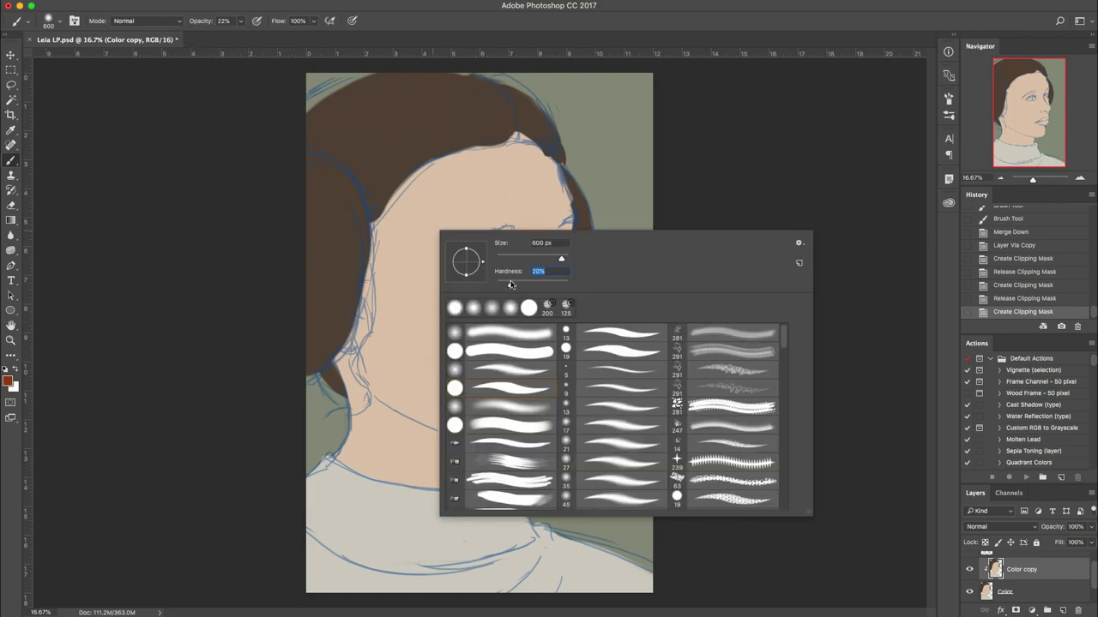
left_click_drag(423, 205, 380, 306)
key("super+z")
Shade the hairline of the forehead, the temple, cheek and jaw with soft reddish brown at brush sizes 700 and 600.
key("bracketright")
mouse_move(419, 181)
left_mouse_down()
mouse_move(384, 230)
mouse_move(479, 150)
mouse_move(457, 164)
mouse_move(526, 146)
mouse_move(455, 207)
mouse_move(506, 150)
left_mouse_up()
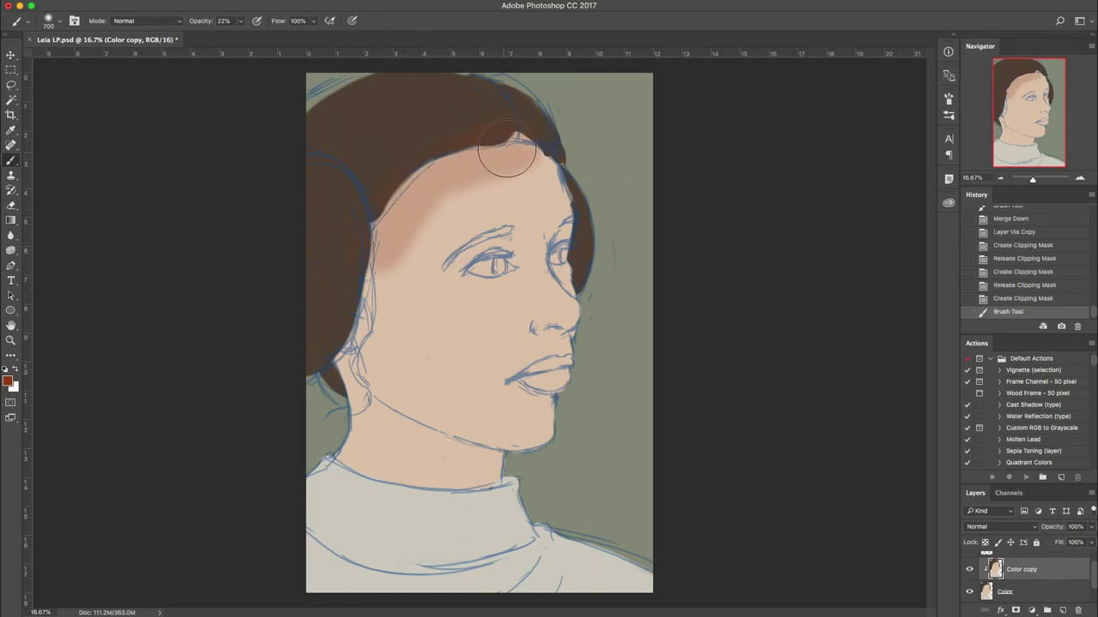
key("bracketleft")
mouse_move(401, 202)
left_mouse_down()
mouse_move(372, 353)
mouse_move(378, 363)
mouse_move(381, 324)
mouse_move(368, 343)
mouse_move(380, 297)
mouse_move(378, 347)
mouse_move(439, 396)
mouse_move(377, 348)
mouse_move(421, 382)
mouse_move(443, 381)
mouse_move(472, 336)
mouse_move(444, 381)
mouse_move(469, 411)
mouse_move(461, 407)
mouse_move(515, 422)
left_mouse_up()
Shade the neck beneath the ear and jawline with the soft reddish brown brush.
key("bracketright")
key("bracketright")
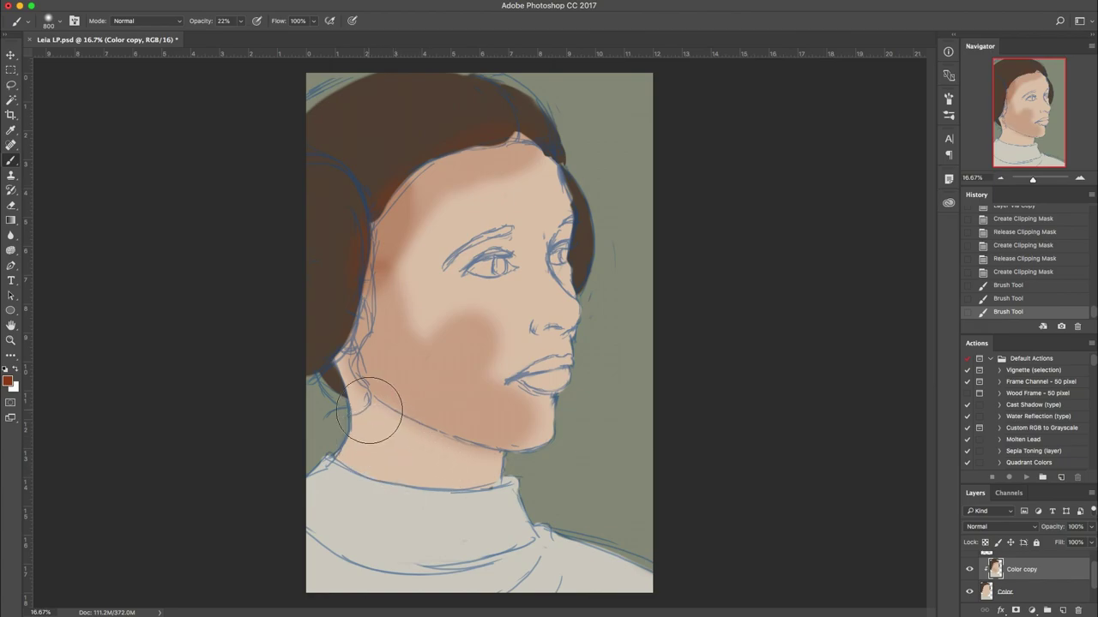
key("bracketleft")
key("bracketleft")
key("bracketleft")
mouse_move(358, 388)
left_mouse_down()
mouse_move(380, 425)
mouse_move(478, 463)
mouse_move(446, 450)
mouse_move(361, 458)
mouse_move(456, 466)
mouse_move(430, 474)
mouse_move(381, 411)
left_mouse_up()
key("bracketright")
key("bracketright")
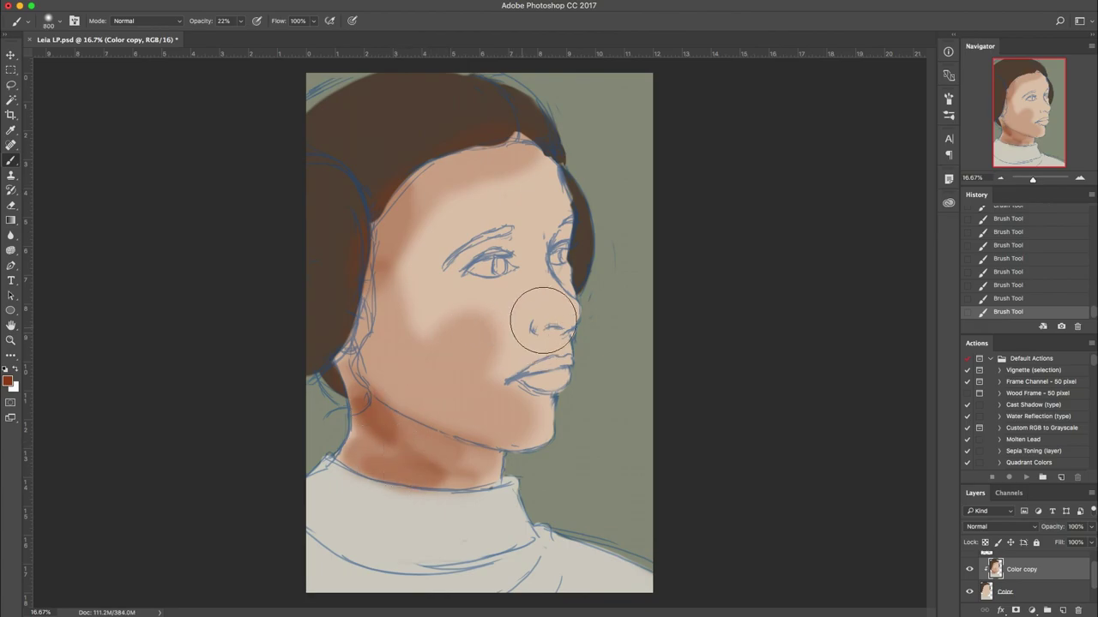
Shade the underside of the nose and the inner corner of the near eye with a smaller reddish brown brush.
key("bracketleft")
key("bracketleft")
key("bracketleft")
key("bracketleft")
mouse_move(540, 330)
left_mouse_down()
mouse_move(566, 340)
mouse_move(544, 324)
left_mouse_up()
mouse_move(511, 261)
left_mouse_down()
mouse_move(519, 275)
mouse_move(512, 251)
mouse_move(511, 289)
mouse_move(522, 267)
mouse_move(506, 291)
mouse_move(515, 257)
left_mouse_up()
Add reddish brown shadows beneath the near eye and around the far eye socket with a 175 px brush.
key("[")
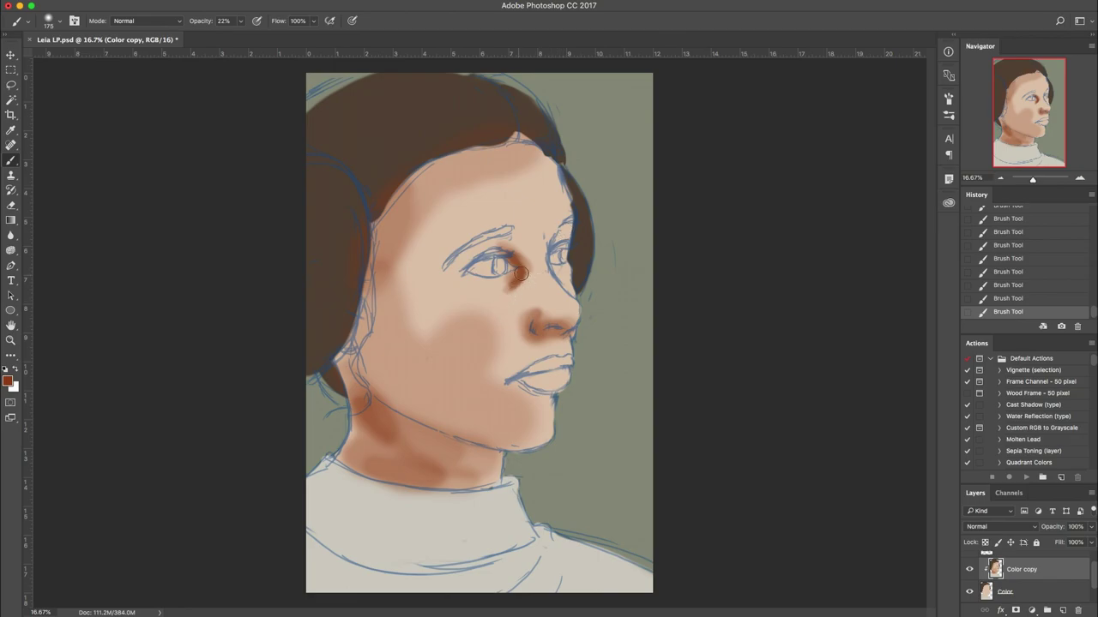
mouse_move(516, 249)
left_mouse_down()
mouse_move(485, 343)
mouse_move(491, 322)
mouse_move(528, 299)
mouse_move(531, 276)
mouse_move(543, 304)
mouse_move(522, 318)
mouse_move(490, 289)
mouse_move(514, 289)
mouse_move(436, 287)
left_mouse_up()
key("bracketleft")
key("bracketleft")
key("bracketleft")
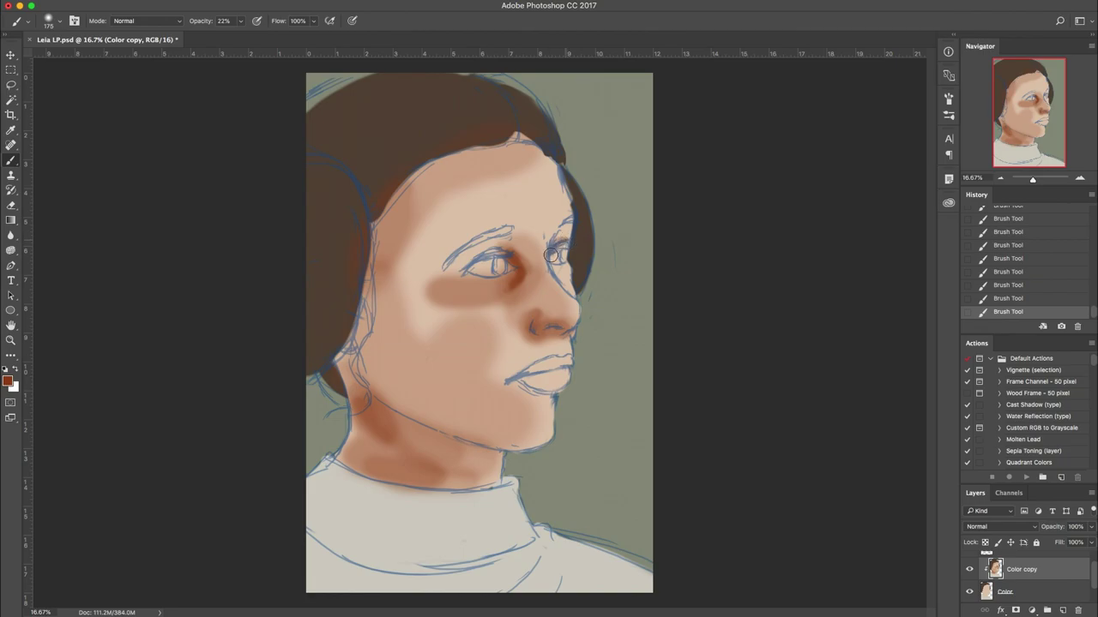
left_click_drag(557, 271, 566, 265)
mouse_move(487, 301)
left_mouse_down()
mouse_move(510, 275)
mouse_move(488, 297)
left_mouse_up()
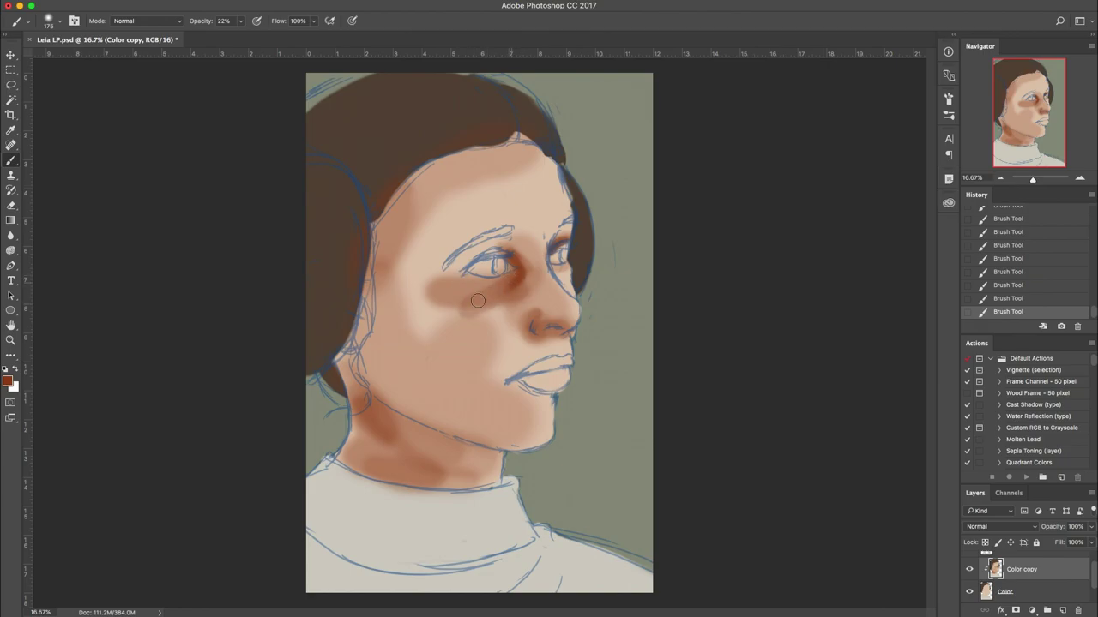
Undo the last under-eye stroke and lighten the area beneath the near eye with faint white.
key("super+z")
key("x")
mouse_move(492, 286)
left_mouse_down()
mouse_move(421, 387)
mouse_move(538, 335)
mouse_move(492, 312)
mouse_move(511, 272)
mouse_move(492, 295)
mouse_move(512, 285)
mouse_move(470, 283)
mouse_move(502, 284)
mouse_move(502, 316)
mouse_move(469, 359)
mouse_move(474, 284)
mouse_move(495, 294)
mouse_move(517, 273)
mouse_move(492, 292)
left_mouse_up()
key("ctrl+z")
key("super+z")
key("x")
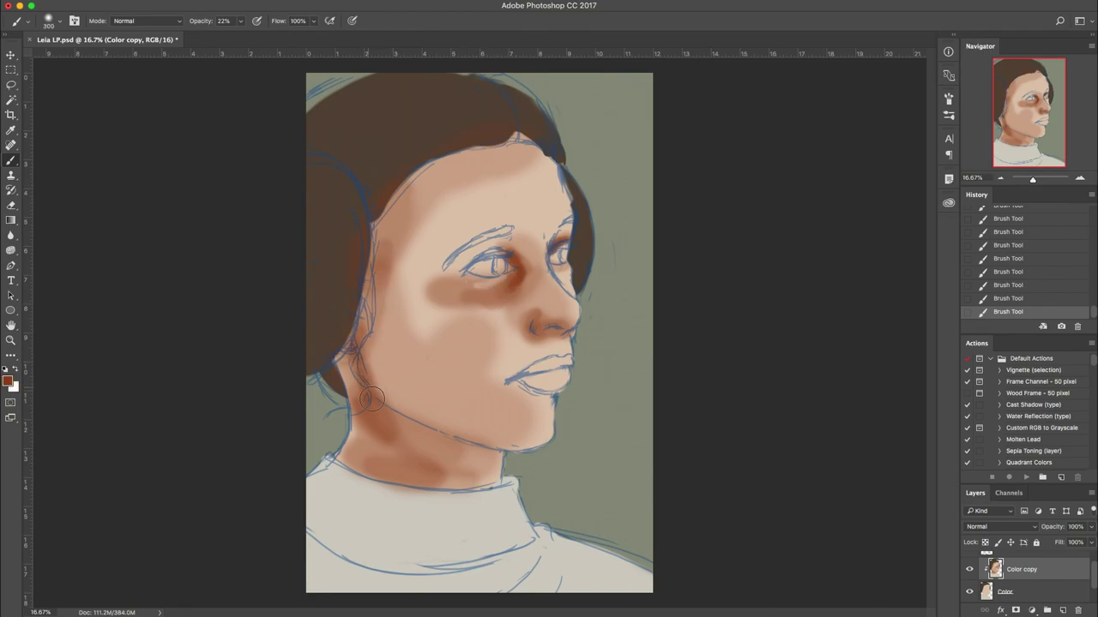
Deepen the shadow below the ear and jaw with a 300 px brush and darken the lower cheek with a 700 px brush.
mouse_move(369, 387)
left_mouse_down()
mouse_move(406, 433)
mouse_move(357, 373)
mouse_move(390, 435)
mouse_move(382, 424)
mouse_move(476, 452)
mouse_move(363, 398)
mouse_move(379, 410)
mouse_move(353, 348)
mouse_move(369, 401)
mouse_move(440, 458)
left_mouse_up()
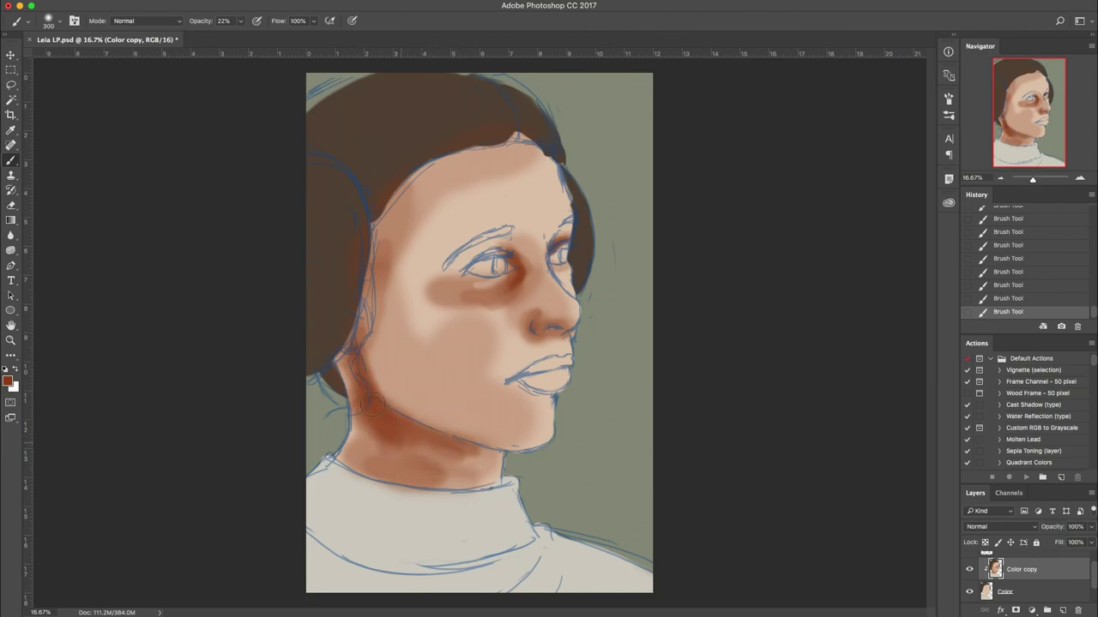
key("bracketright")
key("bracketright")
key("bracketright")
key("bracketright")
mouse_move(401, 381)
left_mouse_down()
mouse_move(438, 388)
mouse_move(415, 357)
mouse_move(458, 364)
mouse_move(391, 338)
mouse_move(447, 449)
mouse_move(429, 459)
mouse_move(433, 394)
mouse_move(399, 348)
mouse_move(466, 375)
left_mouse_up()
key("ctrl+z")
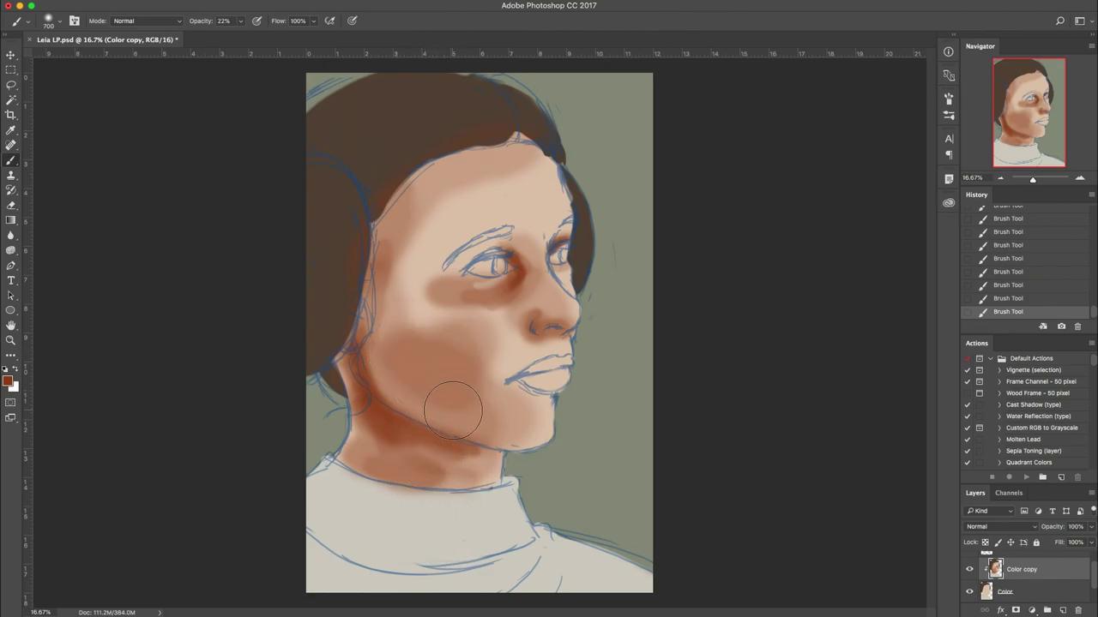
Shade the crease from the nose to the mouth corner with a 250 px brush and blend it with sampled skin color.
key("bracketleft")
key("bracketleft")
key("bracketleft")
key("bracketleft")
key("bracketleft")
key("bracketleft")
key("bracketleft")
key("bracketleft")
mouse_move(539, 342)
left_mouse_down()
mouse_move(523, 367)
mouse_move(555, 353)
mouse_move(520, 343)
mouse_move(508, 381)
left_mouse_up()
key("super+z")
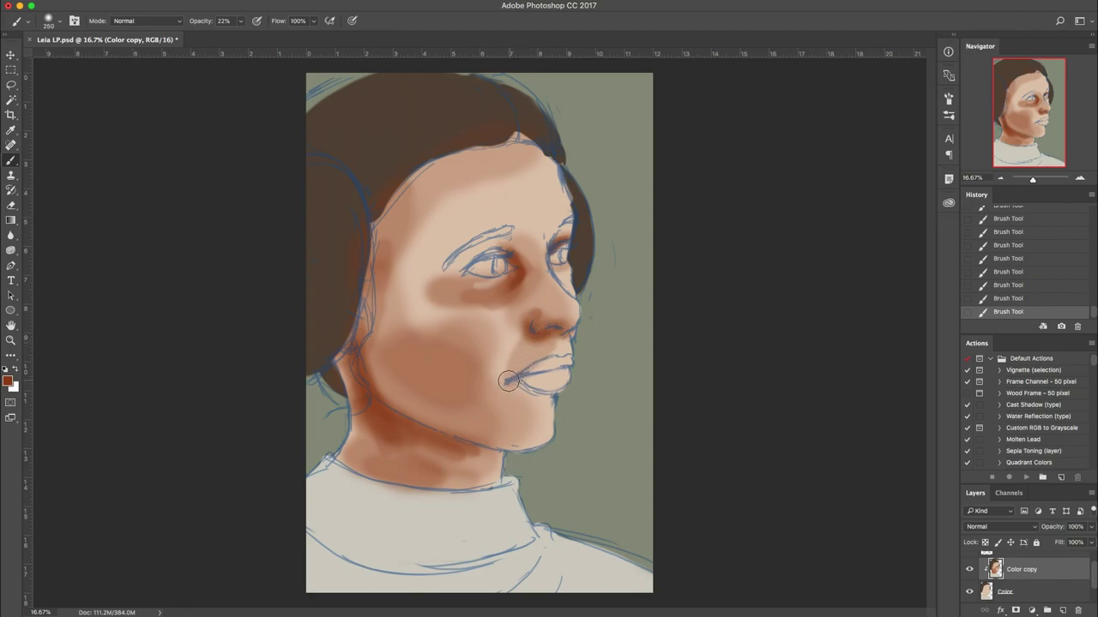
left_click(507, 326, "alt")
left_click_drag(507, 336, 503, 368)
Blend the area beside the near eye with sampled skin tones and darken the temple with a 600 px brush.
left_click(389, 305, "alt")
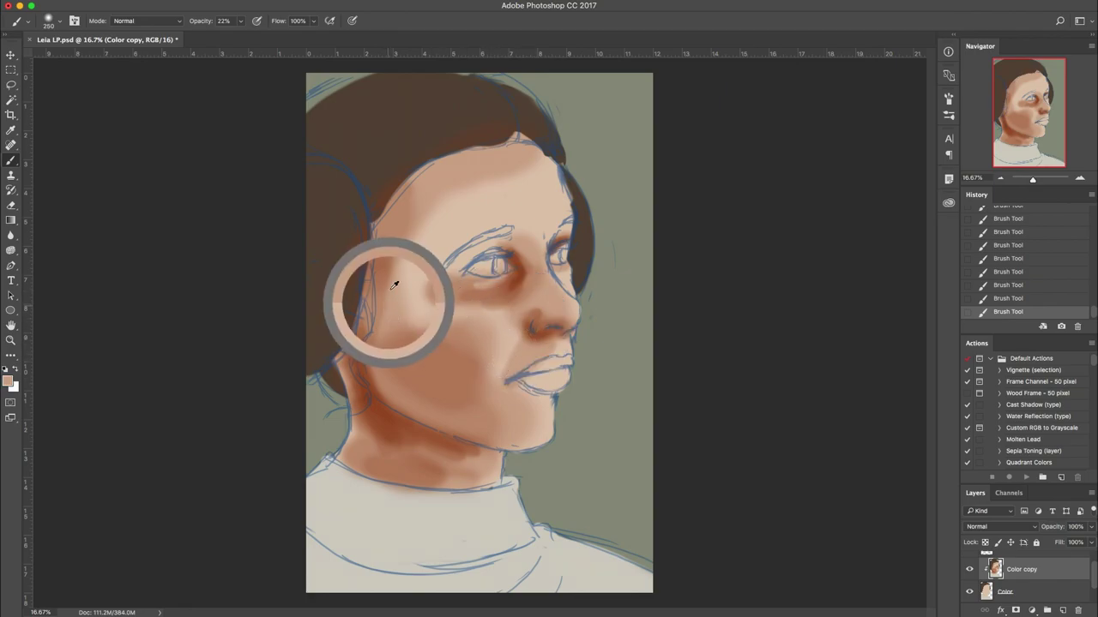
left_click(384, 302, "alt")
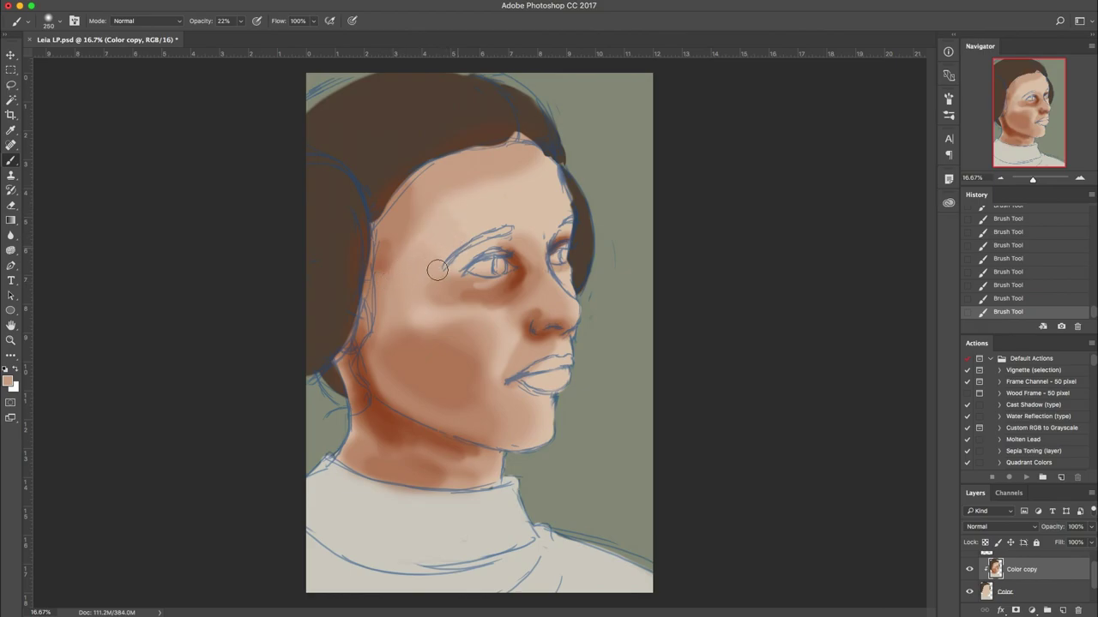
key("]")
key("]")
key("]")
key("]")
key("]")
key("]")
left_click_drag(397, 262, 409, 208)
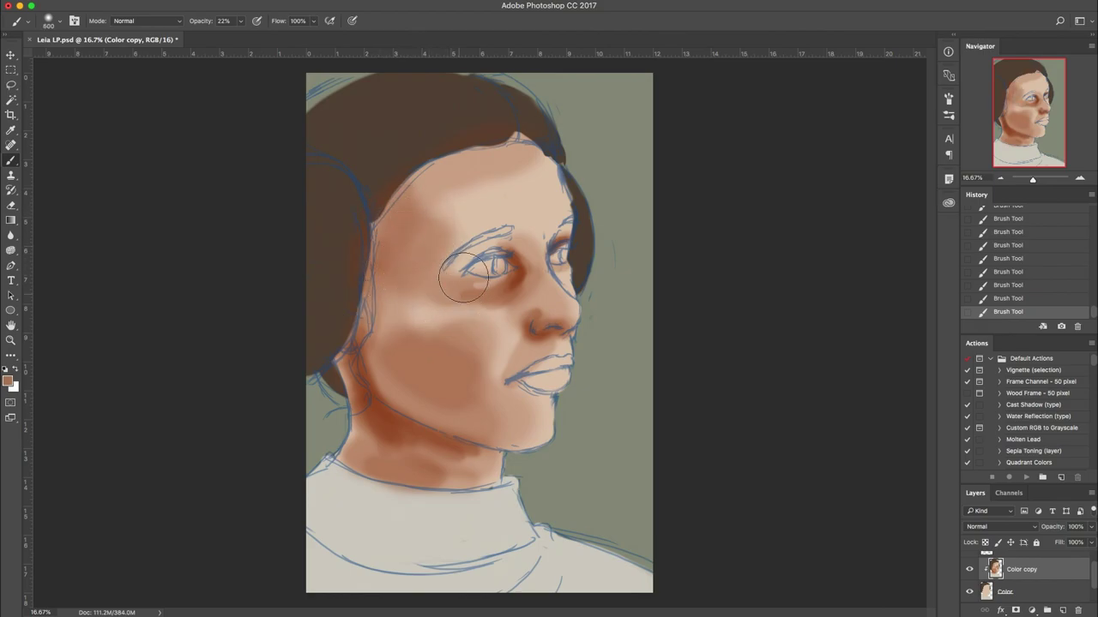
Blend the forehead shading with skin tones sampled between the eyebrows and near the temple.
left_click(524, 239, "alt")
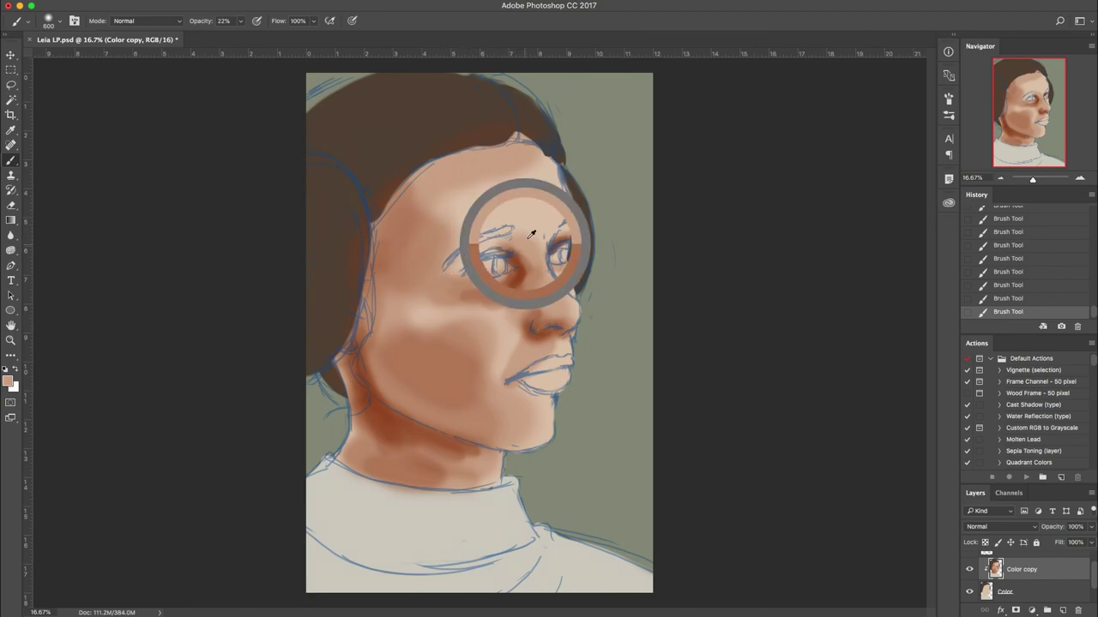
mouse_move(460, 176)
left_mouse_down()
mouse_move(519, 216)
mouse_move(507, 200)
mouse_move(434, 184)
mouse_move(514, 213)
left_mouse_up()
left_click(435, 224, "alt")
mouse_move(422, 211)
left_mouse_down()
mouse_move(412, 204)
mouse_move(399, 223)
mouse_move(411, 197)
left_mouse_up()
Sample the light skin tone beside the nose and reduce the brush to 150 px.
left_click(501, 318, "alt")
key("bracketleft")
key("bracketleft")
key("bracketleft")
key("bracketleft")
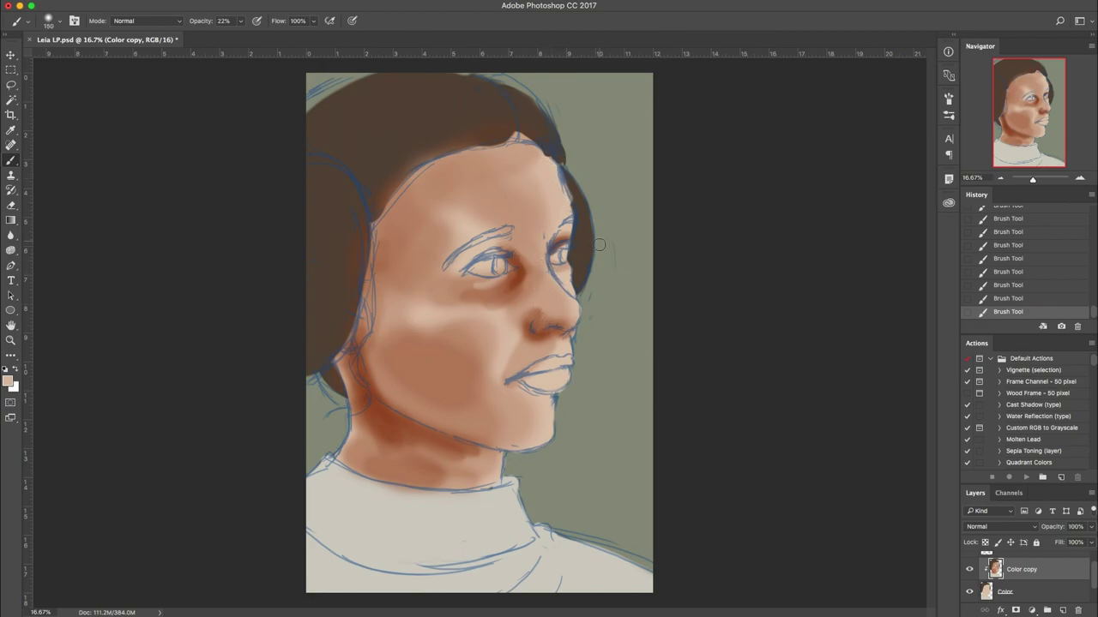
key("super+e")
mouse_move(652, 213)
left_mouse_down()
mouse_move(615, 249)
mouse_move(636, 195)
mouse_move(652, 251)
left_mouse_up()
key("alt+super+z")
key("alt+super+z")
Enlarge the brush to 250 px and touch up the skin at the far edge of the forehead.
key("x")
key("bracketright")
key("bracketright")
key("bracketright")
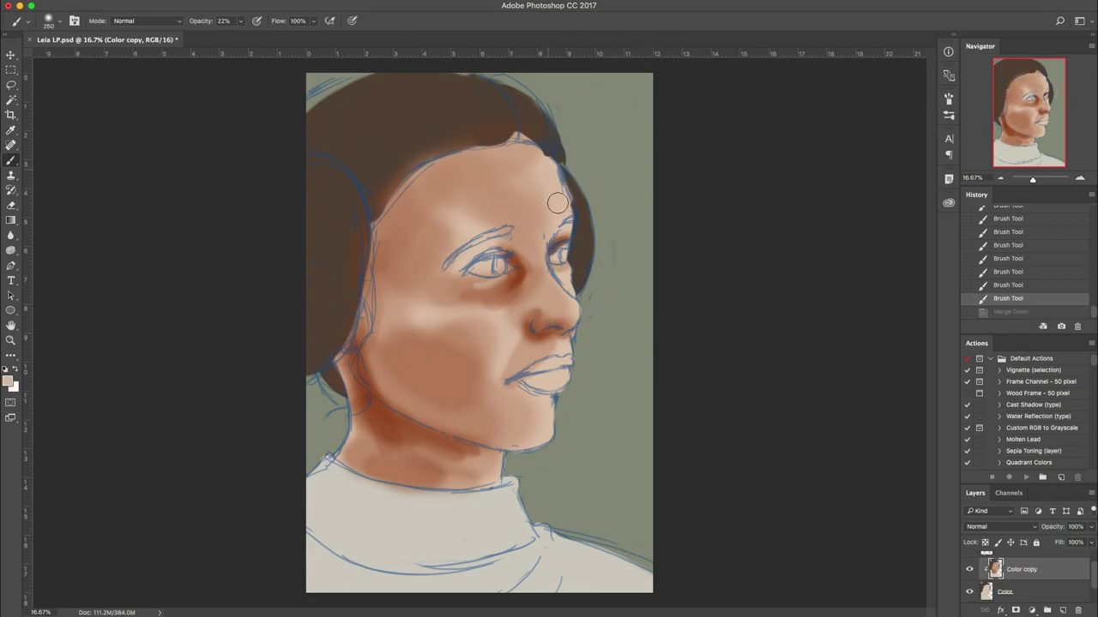
left_click(554, 195)
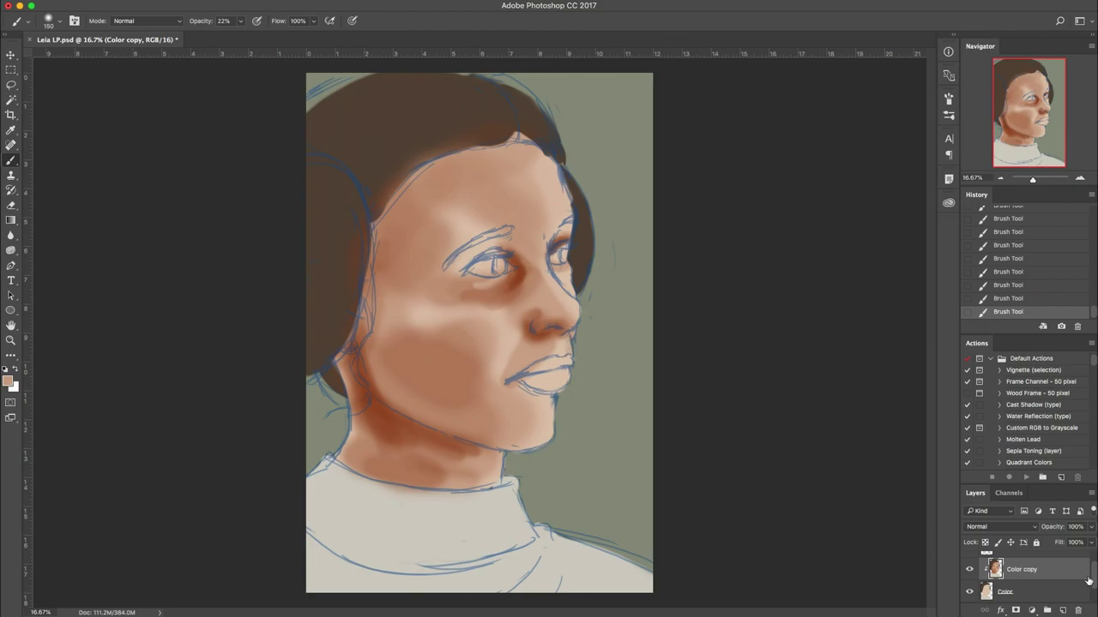
Toggle the Sketch layer's visibility to check the painted shading alone, leaving the sketch hidden.
scroll(971, 566, "up", 1)
left_click(970, 564)
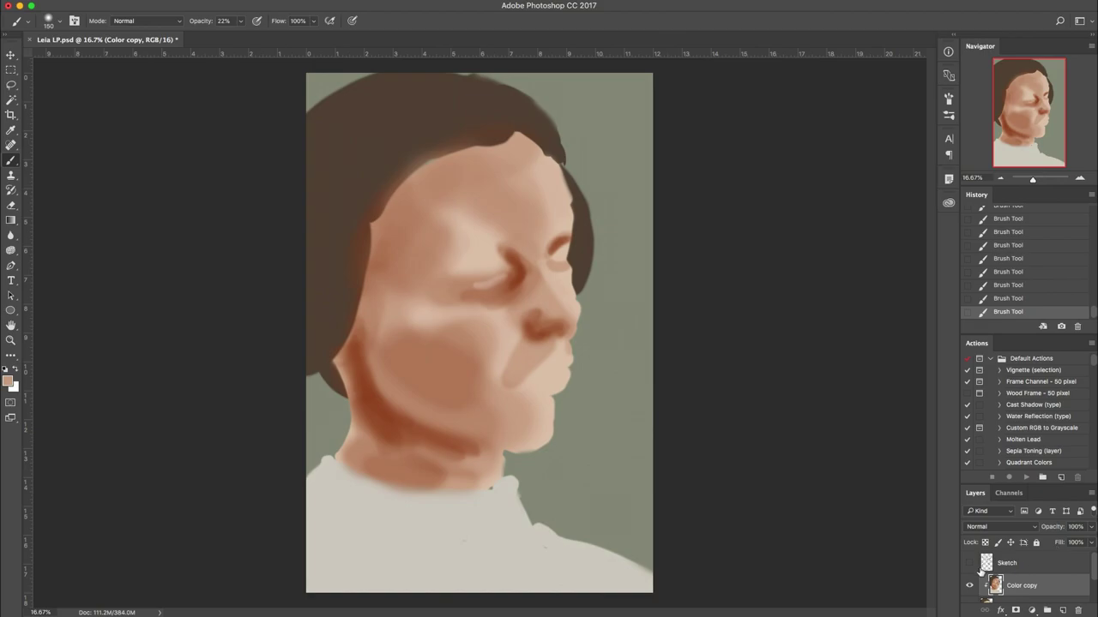
left_click(969, 564)
left_click(969, 563)
Reset the foreground color to black and circle the near eye socket, discarding the first loop around the nose and mouth.
key("d")
left_click_drag(560, 325, 496, 363)
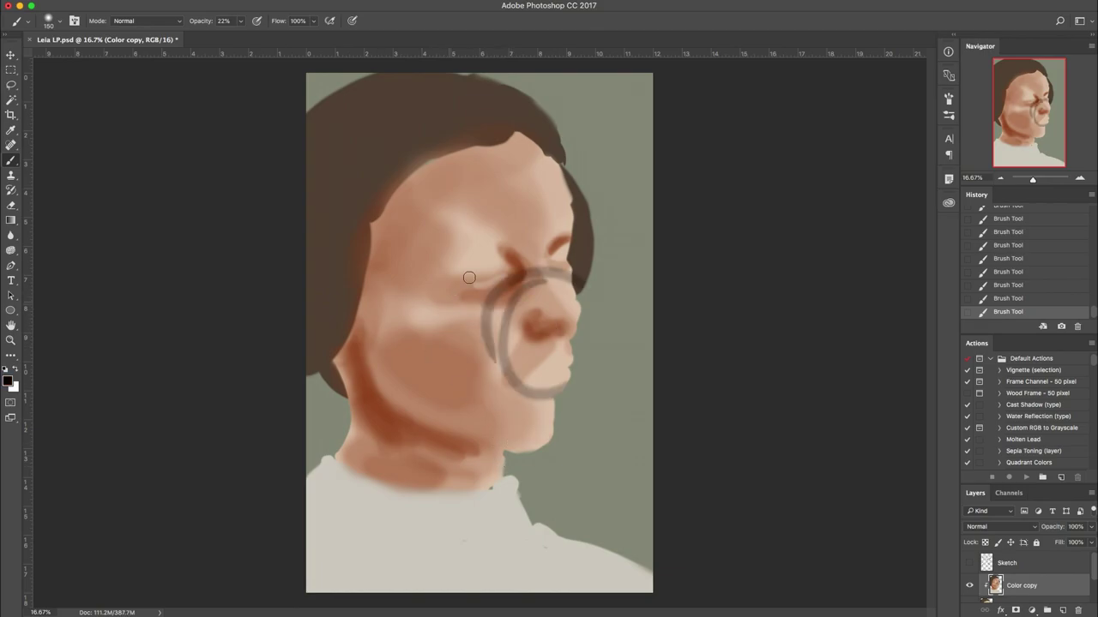
key("ctrl+z")
mouse_move(497, 222)
left_mouse_down()
mouse_move(473, 345)
mouse_move(498, 357)
left_mouse_up()
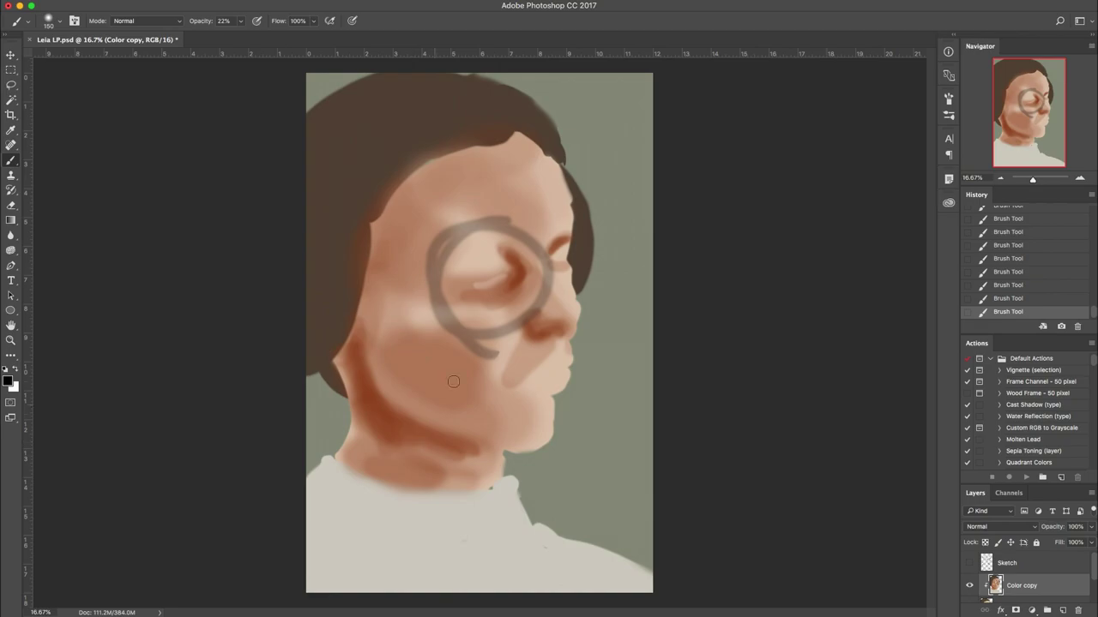
Undo the circle around the near eye socket and discard the trial strokes at the far brow and lower cheek.
key("ctrl+z")
left_click_drag(567, 220, 553, 210)
key("ctrl+z")
left_click_drag(445, 343, 481, 506)
key("ctrl+z")
Show the Sketch layer, lower its opacity to 21%, and return to the Color copy layer.
left_click(969, 562)
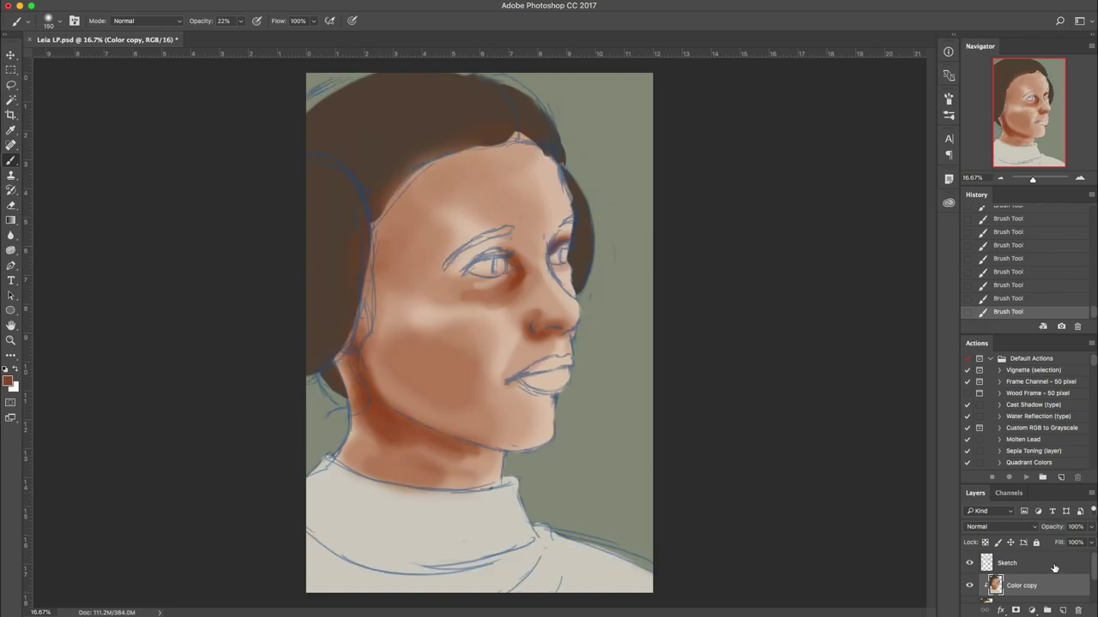
left_click(1020, 562)
left_click(1091, 526)
left_click_drag(1057, 544, 1047, 544)
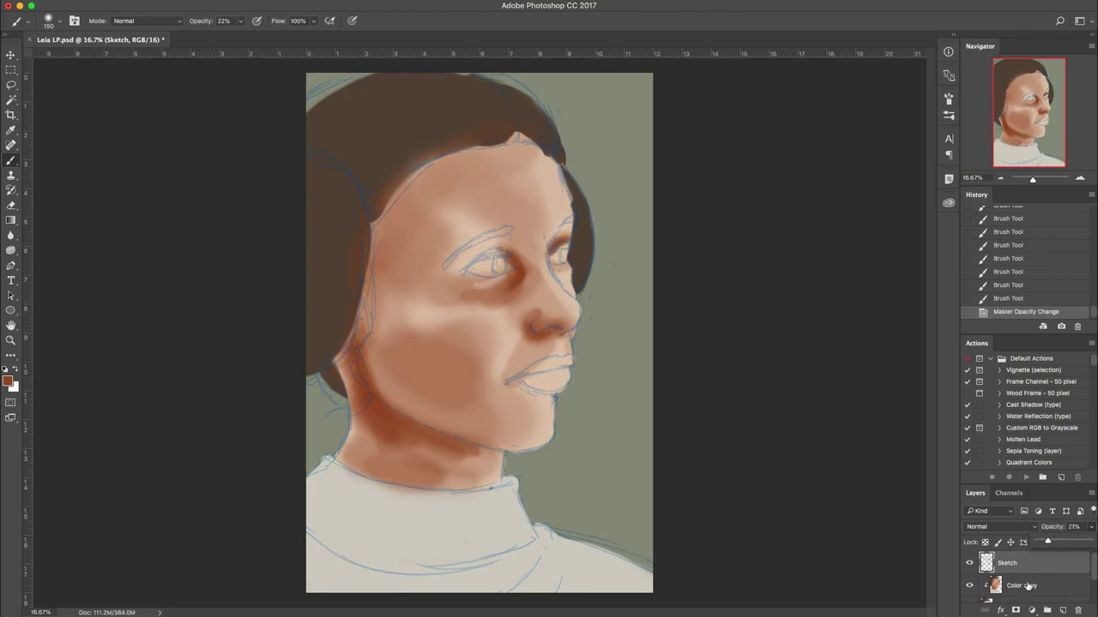
left_click(1027, 585)
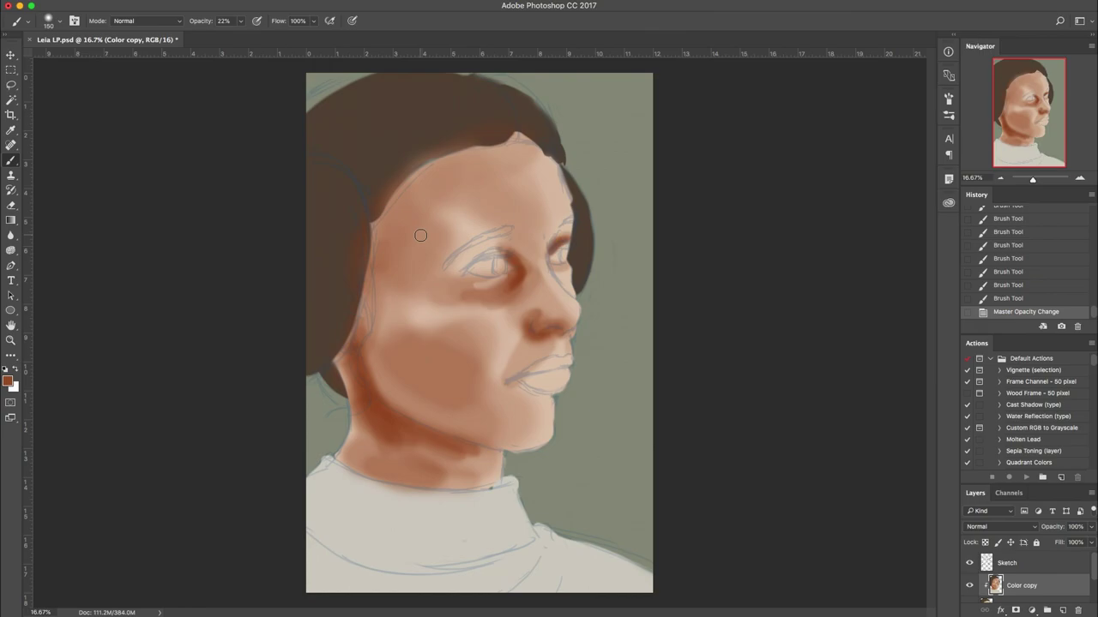
Shade the near eye's upper lid and lower socket in reddish brown at 125 px and block in both eyebrows.
left_click_drag(472, 259, 502, 254)
left_click_drag(477, 257, 503, 254)
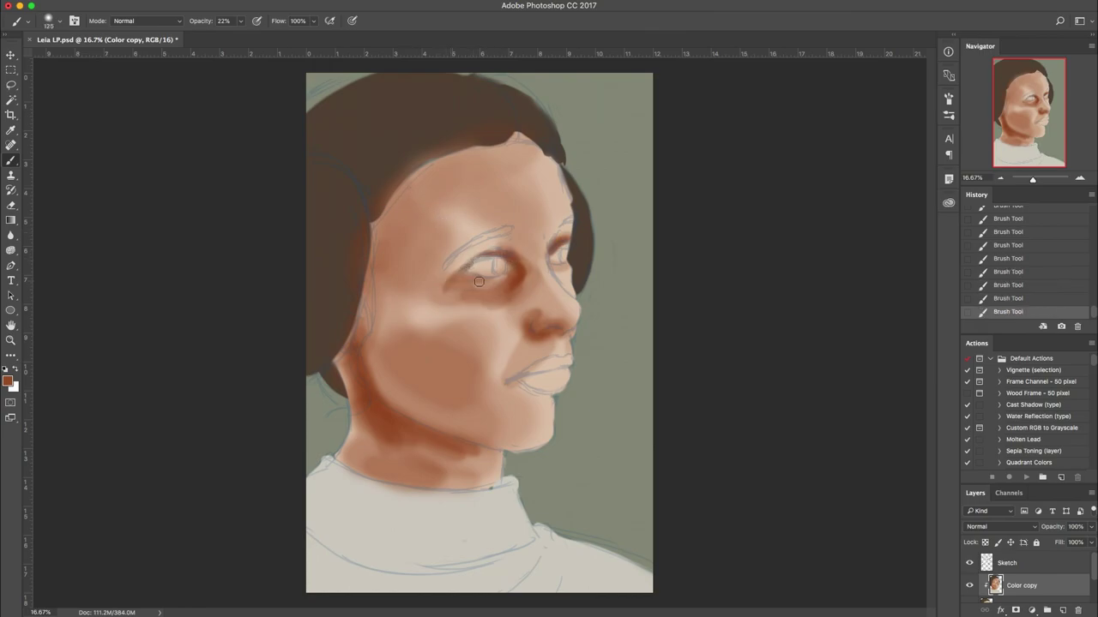
left_click_drag(479, 281, 468, 280)
left_click_drag(447, 262, 507, 233)
left_click_drag(559, 226, 571, 223)
Enlarge the brush to 500 px and blend the forehead and near temple with skin tones sampled around them.
left_click(443, 249, "alt")
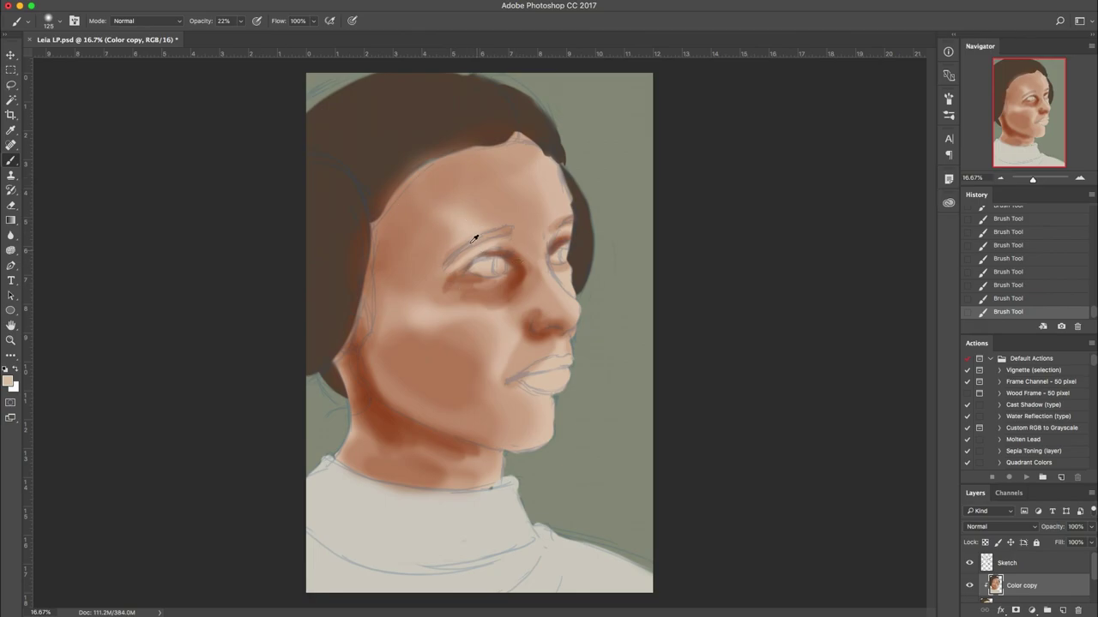
key("bracketright")
key("bracketright")
key("bracketright")
key("bracketright")
key("bracketright")
left_click(475, 218, "alt")
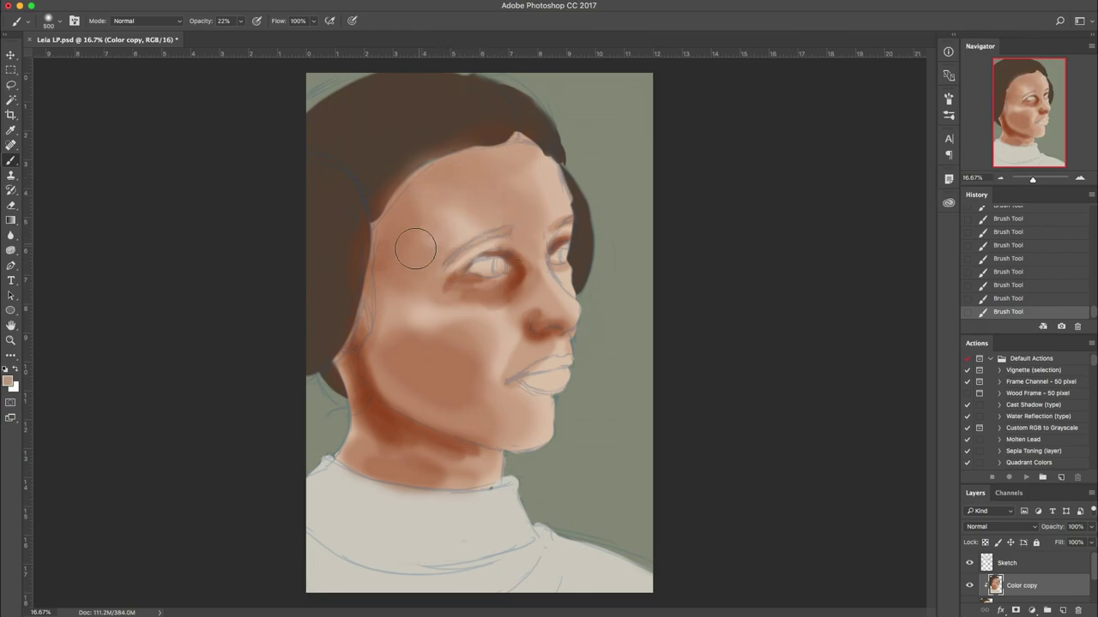
left_click(480, 194, "alt")
left_click(426, 228, "alt")
left_click(411, 226, "alt")
left_click(375, 409, "alt")
mouse_move(434, 222)
left_mouse_down()
mouse_move(480, 233)
mouse_move(487, 211)
left_mouse_up()
left_click(546, 190, "alt")
left_click_drag(534, 169, 499, 166)
Set the foreground color to white, reduce the brush to 150 px and paint highlights along the nose and upper lip.
left_click(517, 267, "alt")
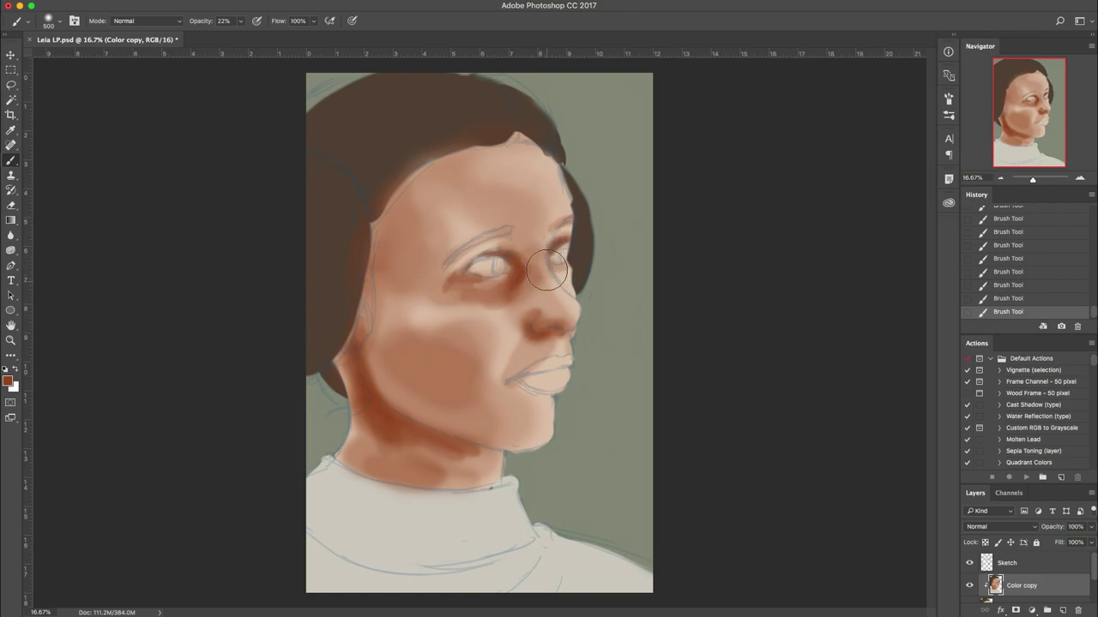
left_click(536, 267, "alt")
key("d")
key("x")
key("bracketleft")
key("bracketleft")
key("bracketleft")
key("bracketleft")
key("bracketleft")
key("bracketleft")
left_click_drag(553, 279, 573, 304)
left_click_drag(570, 361, 552, 360)
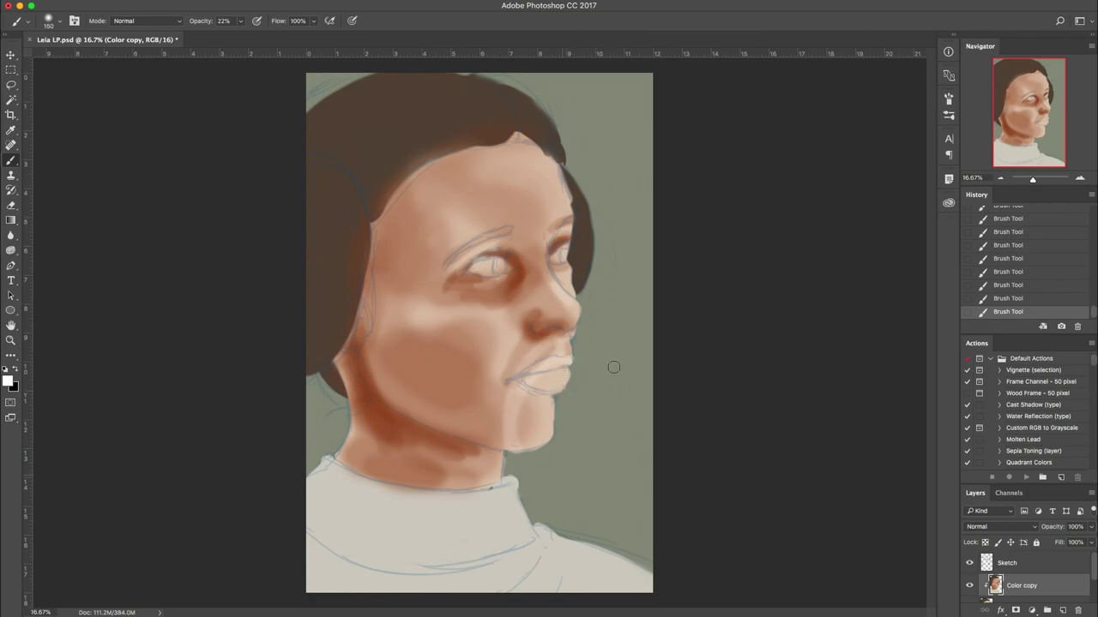
Hide the Sketch layer, compare the shading with and without Color copy, and merge Color copy down into Color.
left_click(969, 562)
scroll(995, 568, "down", 1)
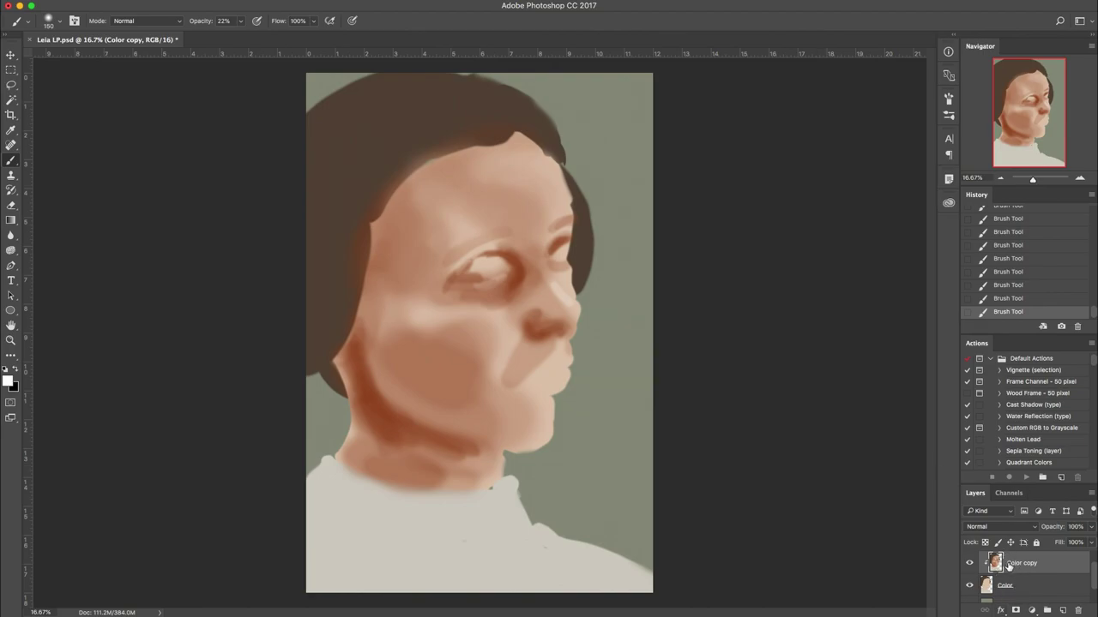
left_click(970, 563)
left_click(970, 563)
key("ctrl+e")
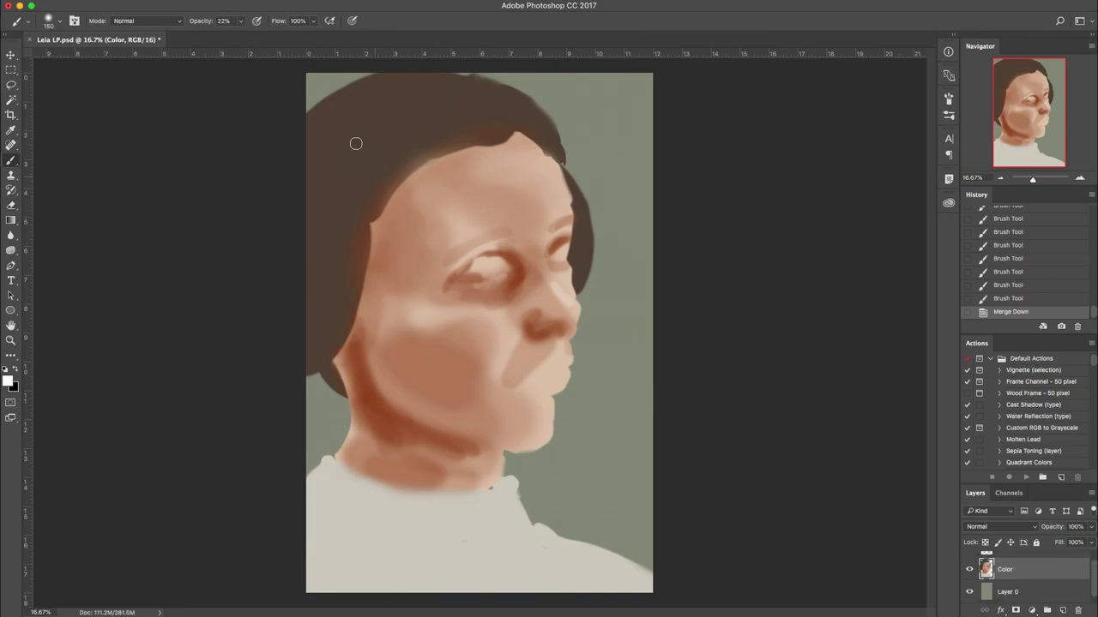
Set the brush to 100% opacity and 65% hardness and redefine the hairline around the forehead and temple in sampled dark brown.
left_click(240, 21)
left_click_drag(242, 38, 474, 57)
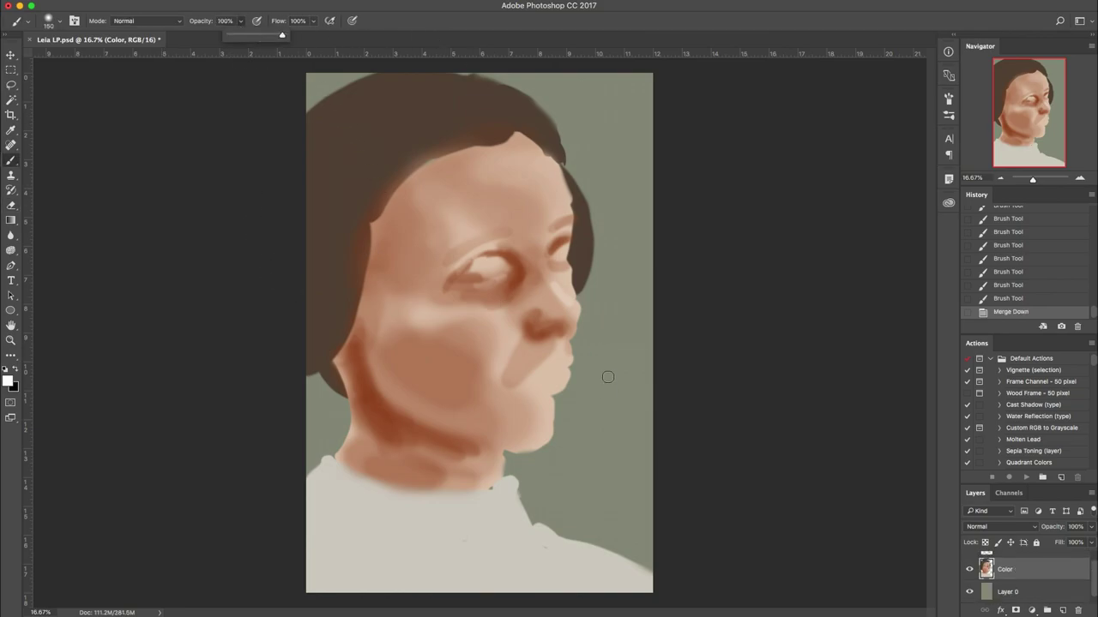
right_click(618, 399)
left_click_drag(694, 440, 719, 442)
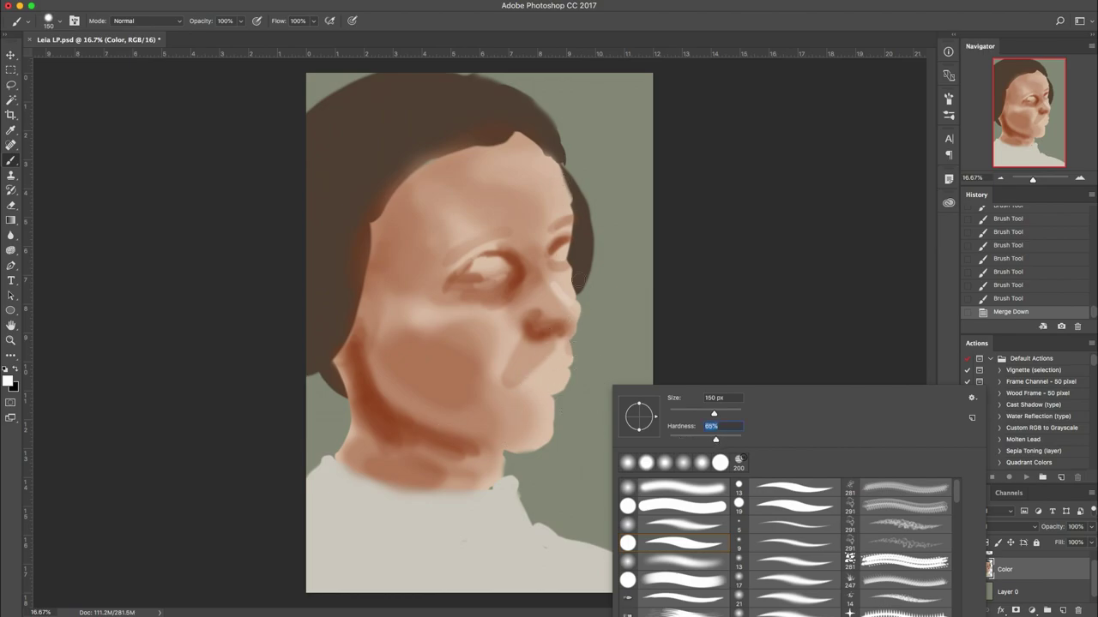
left_click(584, 223, "alt")
mouse_move(571, 182)
left_mouse_down()
mouse_move(578, 211)
mouse_move(562, 156)
left_mouse_up()
mouse_move(537, 135)
left_mouse_down()
mouse_move(512, 126)
mouse_move(424, 155)
mouse_move(486, 138)
mouse_move(395, 182)
mouse_move(384, 203)
left_mouse_up()
key("super+z")
mouse_move(429, 167)
left_mouse_down()
mouse_move(367, 217)
mouse_move(471, 121)
mouse_move(400, 167)
mouse_move(405, 155)
mouse_move(365, 206)
mouse_move(363, 254)
left_mouse_up()
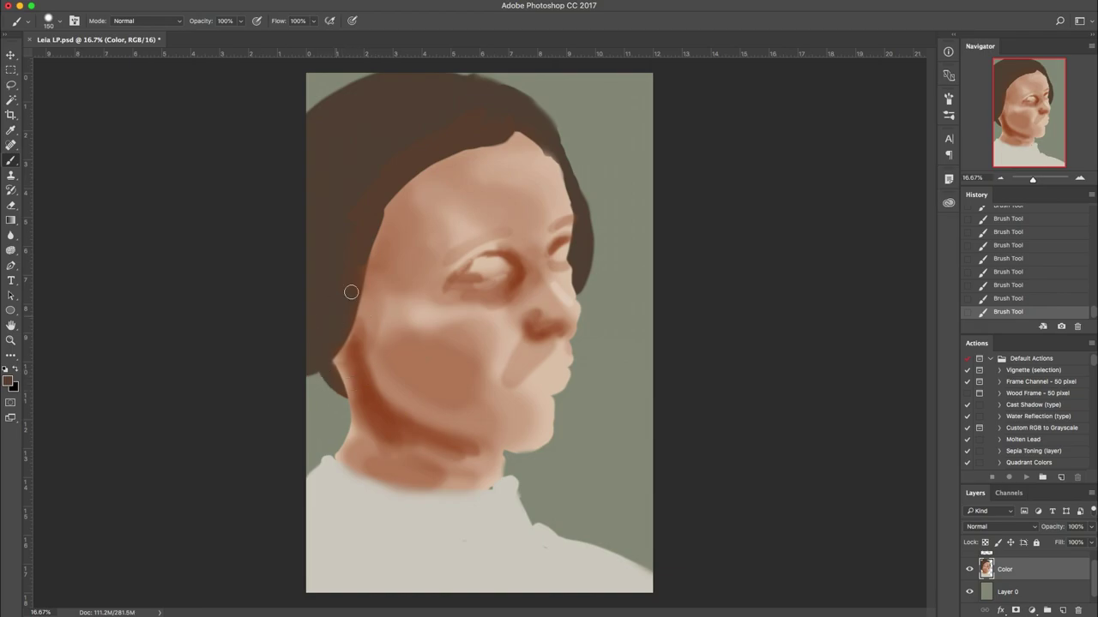
Check the nose against the sketch and define its lower edge at 80 px with sampled skin tones, leaving the sketch hidden.
left_click(542, 331, "alt")
scroll(1045, 586, "up", 1)
left_click(969, 563)
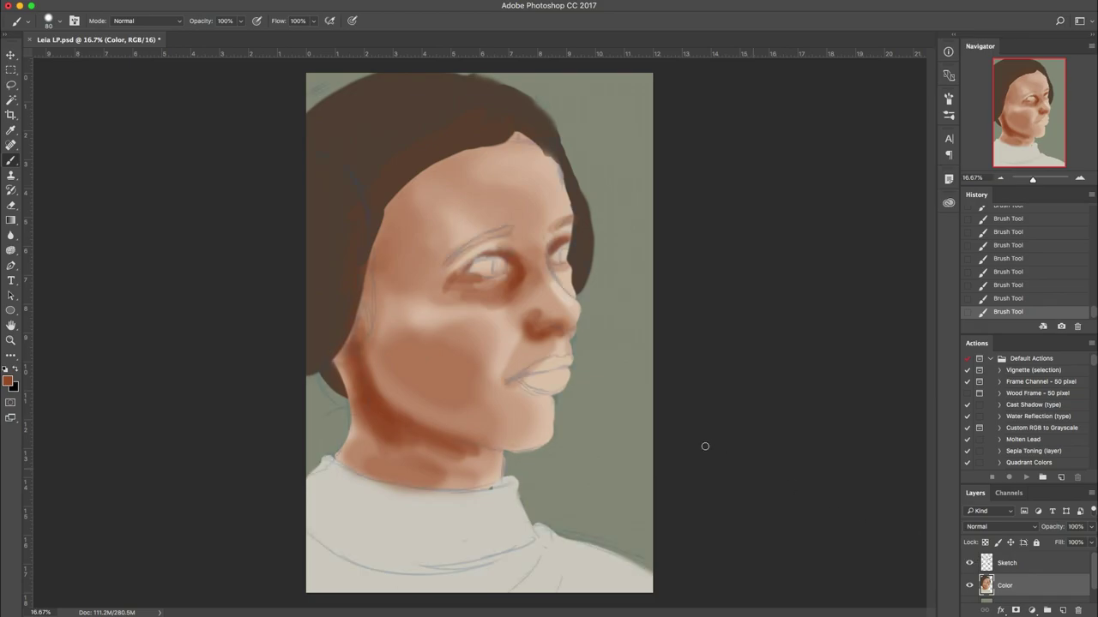
left_click(573, 326, "alt")
left_click_drag(577, 319, 561, 332)
key("super+z")
left_click(971, 563)
left_click(556, 330, "alt")
left_click(566, 334, "alt")
left_click_drag(575, 327, 562, 334)
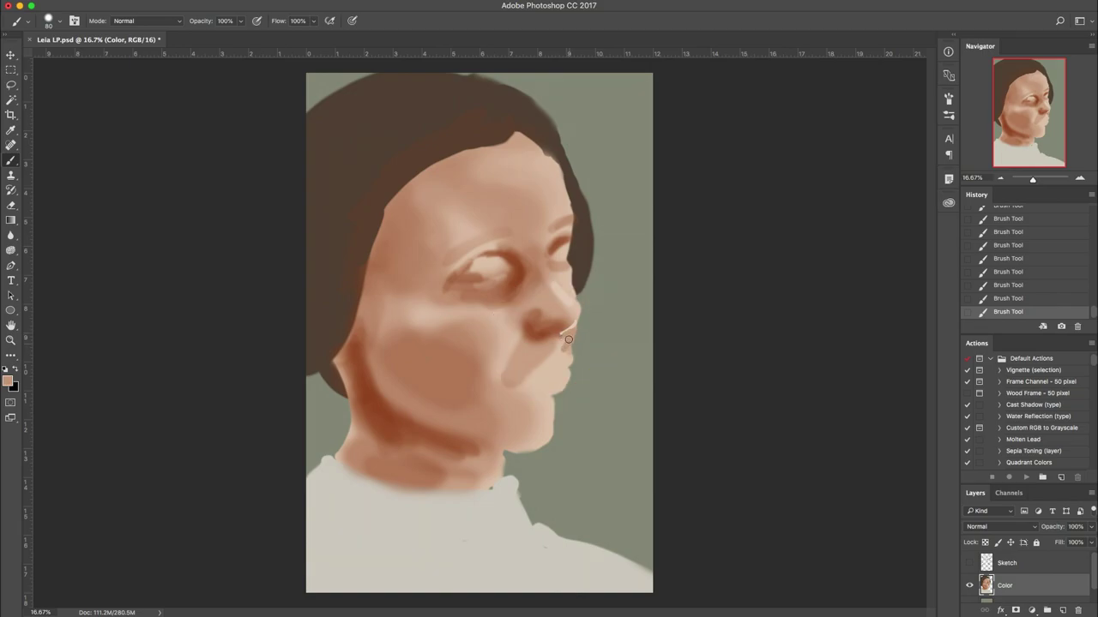
Outline and fill the lips with reddish brown sampled under the nose, using the visible sketch as a guide.
left_click(544, 331, "alt")
mouse_move(547, 364)
left_mouse_down()
mouse_move(529, 377)
mouse_move(565, 358)
left_mouse_up()
mouse_move(531, 380)
left_mouse_down()
mouse_move(555, 387)
mouse_move(540, 383)
left_mouse_up()
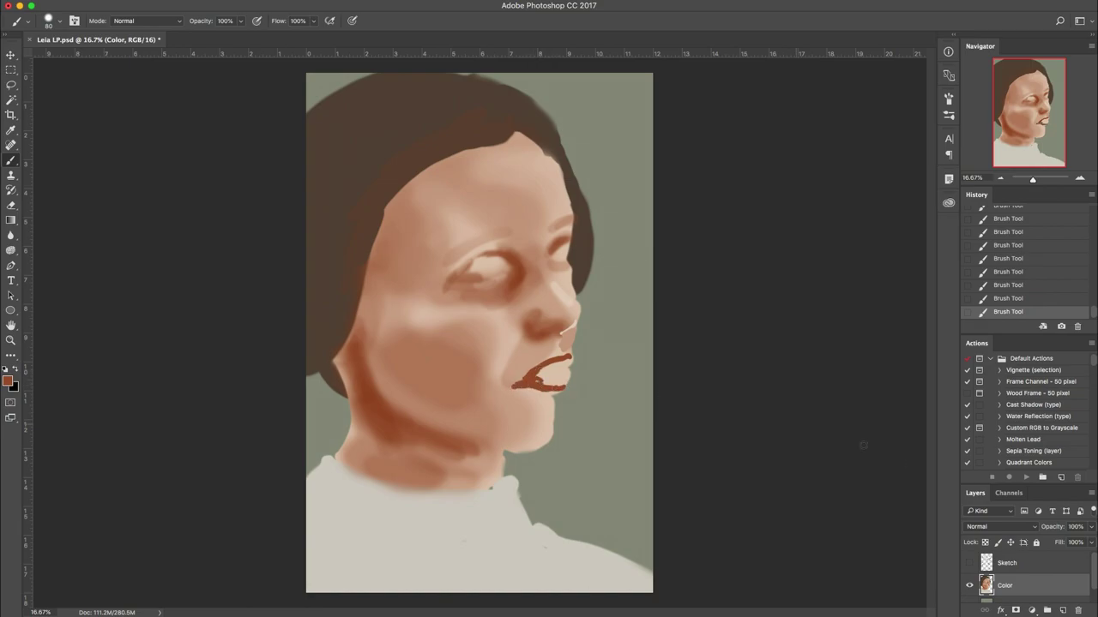
left_click(970, 564)
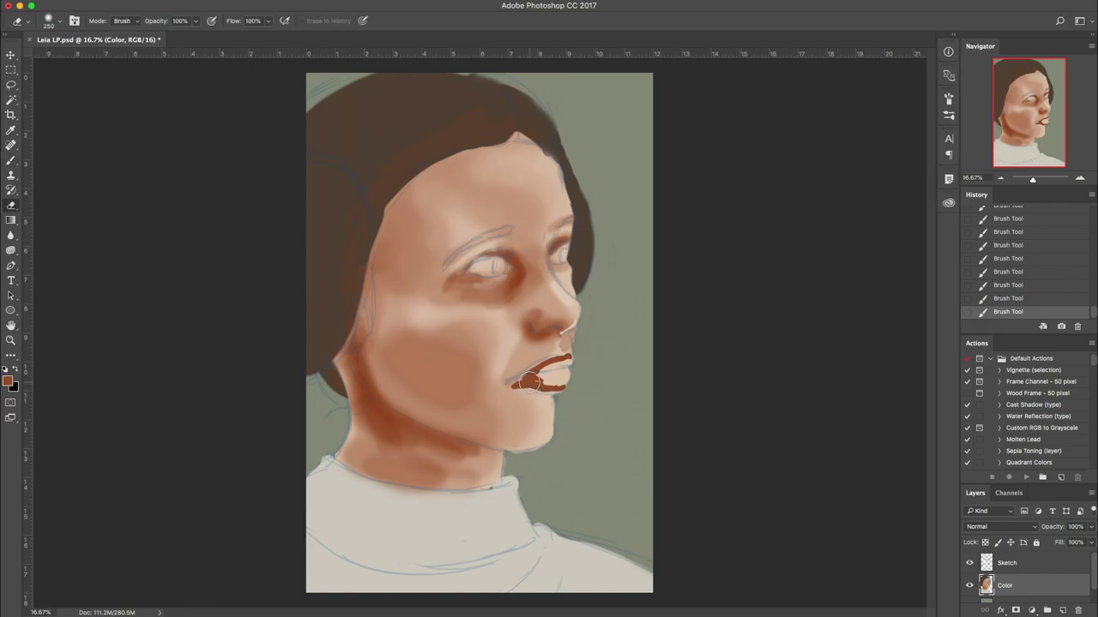
mouse_move(519, 383)
left_mouse_down()
mouse_move(508, 382)
mouse_move(549, 387)
mouse_move(522, 375)
mouse_move(558, 380)
mouse_move(557, 365)
left_mouse_up()
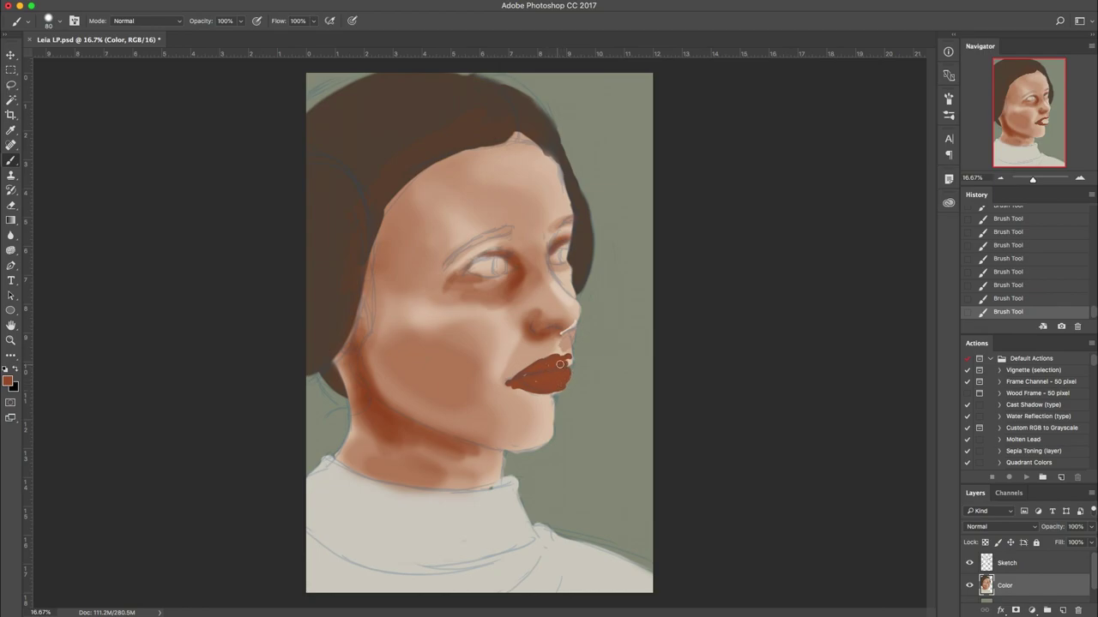
Hide the Sketch layer and clean up the lower lip's edge with skin tones sampled beside the mouth.
left_click(969, 562)
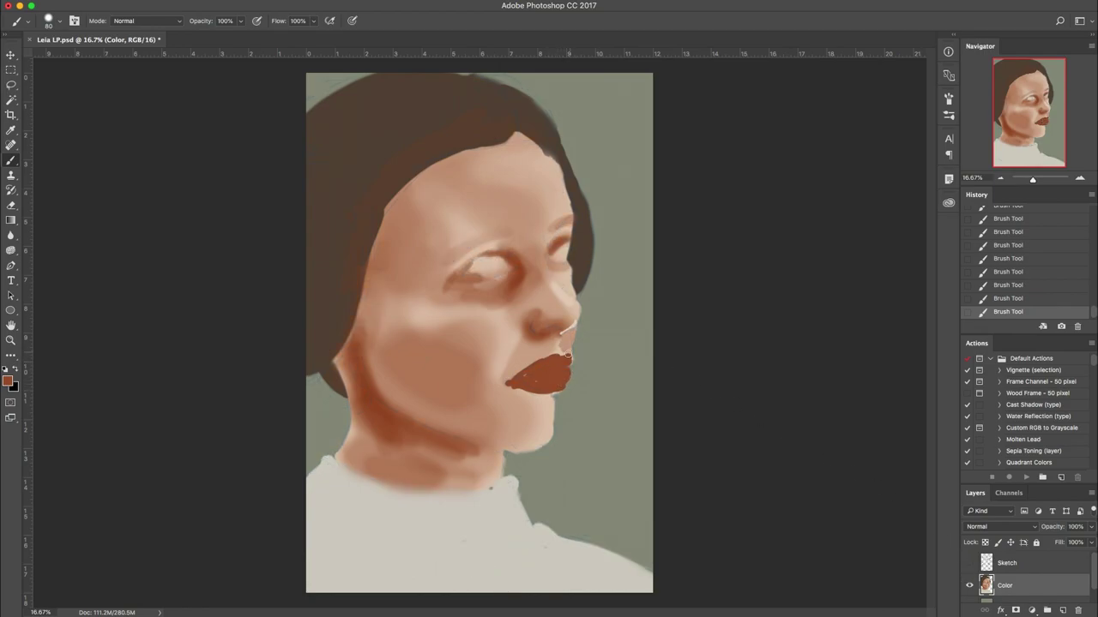
left_click(517, 390, "alt")
left_click_drag(508, 387, 540, 395)
left_click(544, 389, "alt")
left_click(550, 400, "alt")
Create a new layer named Color beneath the painted Color layer and paint the chin's front edge in skin tone.
scroll(1094, 582, "down", 1)
key("super+shift+n")
type("Color")
key("Return")
key("super+bracketleft")
key("super+bracketleft")
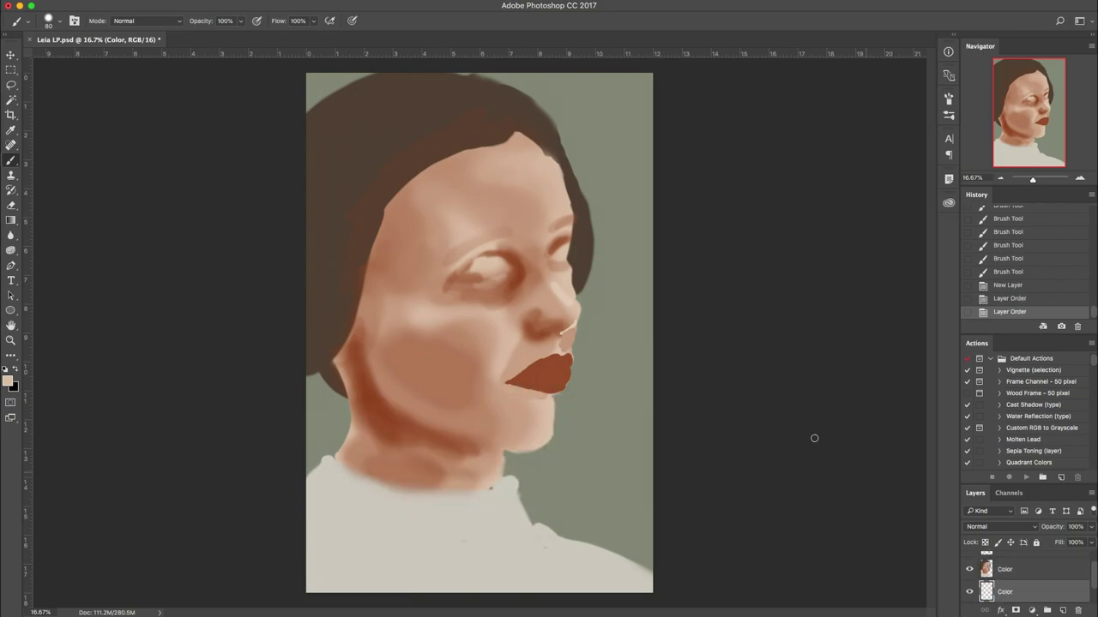
mouse_move(562, 397)
left_mouse_down()
mouse_move(542, 413)
mouse_move(563, 386)
mouse_move(556, 434)
left_mouse_up()
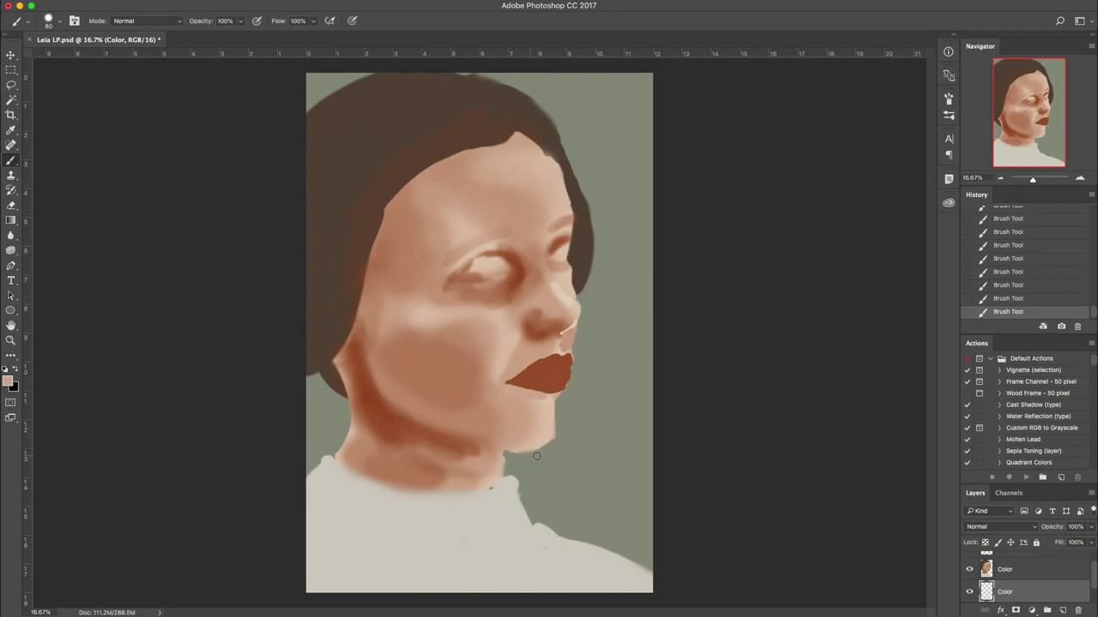
Merge the two Color layers and refine the underside of the chin with the Eraser and Brush.
left_click(997, 564)
key("ctrl+e")
key("e")
mouse_move(512, 448)
left_mouse_down()
mouse_move(544, 459)
mouse_move(516, 459)
mouse_move(544, 460)
mouse_move(511, 448)
left_mouse_up()
key("b")
mouse_move(534, 446)
left_mouse_down()
mouse_move(522, 449)
mouse_move(545, 442)
mouse_move(529, 450)
left_mouse_up()
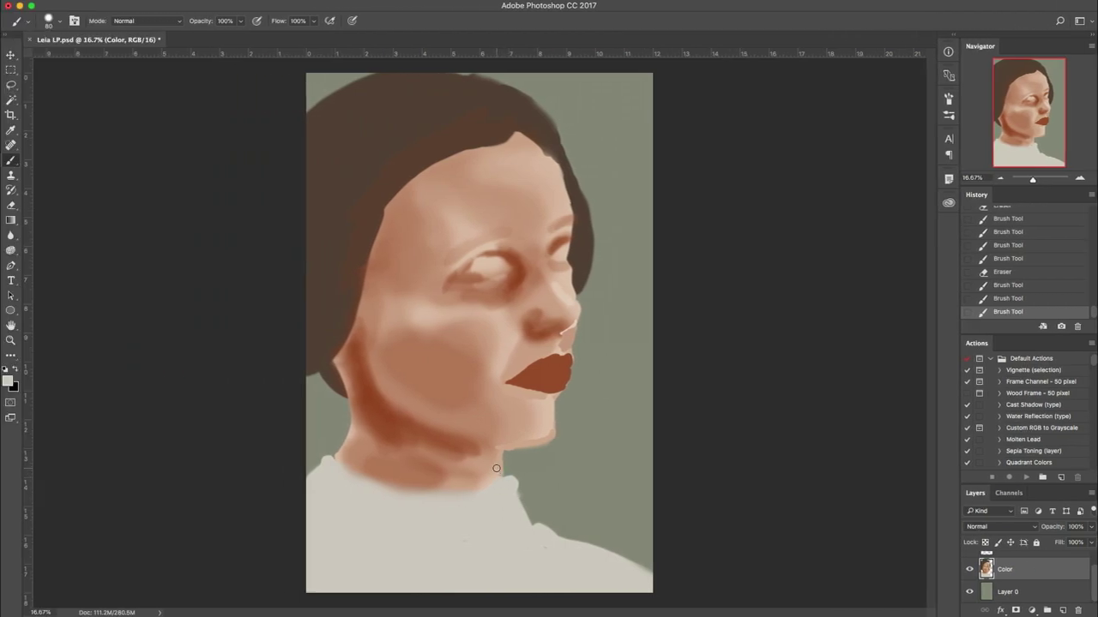
Extend the off-white collar and far shoulder upward, filling the shoulder with a 300 px brush.
left_click_drag(497, 468, 502, 471)
mouse_move(503, 472)
left_mouse_down()
mouse_move(524, 525)
mouse_move(564, 508)
mouse_move(584, 515)
mouse_move(610, 571)
left_mouse_up()
key("super+z")
key("bracketright")
key("bracketright")
key("bracketright")
key("bracketright")
key("bracketright")
key("bracketright")
key("bracketright")
mouse_move(521, 498)
left_mouse_down()
mouse_move(673, 573)
mouse_move(523, 513)
left_mouse_up()
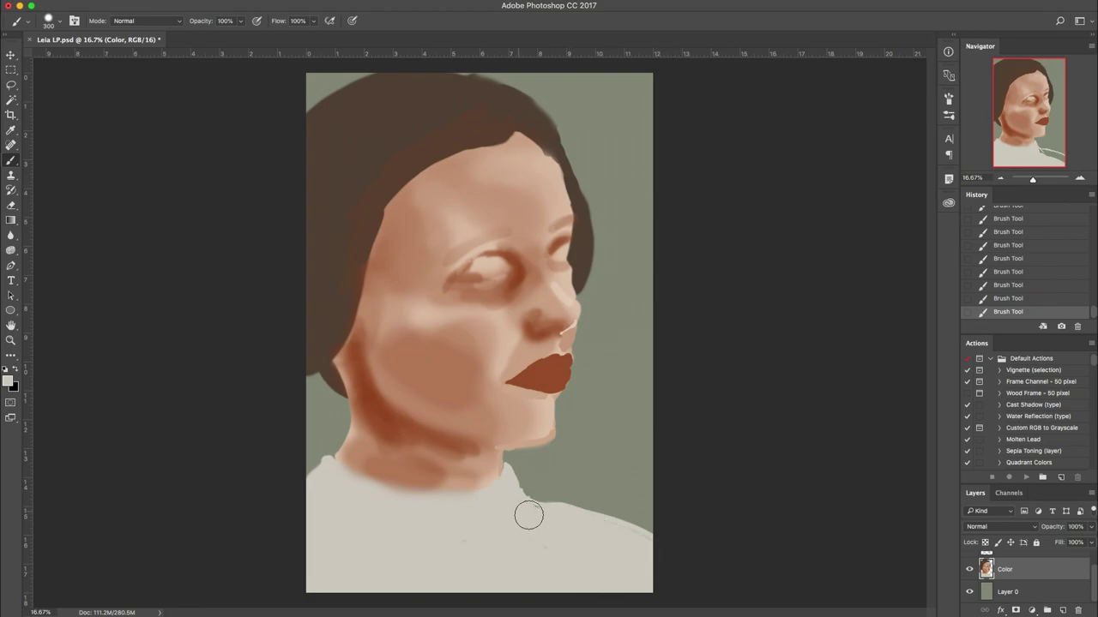
Raise the collar at the back of the neck with a smaller brush and clean its edge with the Eraser.
key("bracketleft")
key("bracketleft")
key("bracketleft")
left_click_drag(337, 447, 314, 477)
key("e")
key("b")
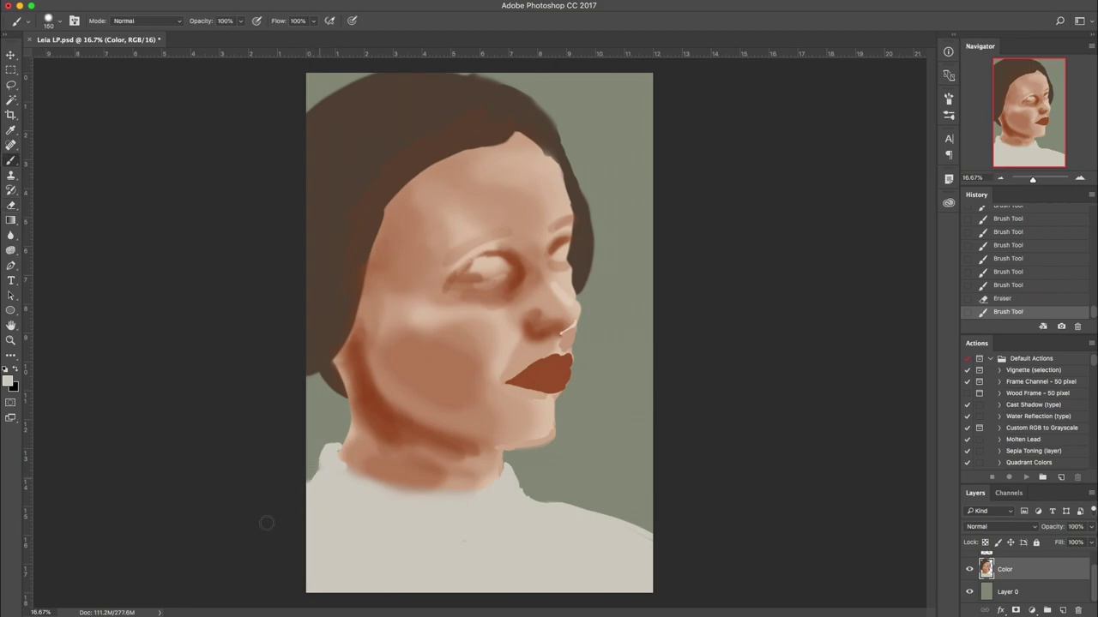
Duplicate the Color layer, clip the copy to the original, and lower the brush opacity to 19%.
scroll(1072, 576, "up", 1)
key("super+j")
key("super+alt+g")
key("bracketright")
key("bracketright")
key("bracketright")
key("bracketright")
key("bracketright")
left_click_drag(240, 20, 200, 40)
Sample the dark hair brown and darken the face's far edge beside the eye and nose bridge at 100 px.
left_click(583, 260, "alt")
key("bracketleft")
key("bracketleft")
key("bracketleft")
key("bracketleft")
key("bracketleft")
key("bracketleft")
key("bracketleft")
key("bracketleft")
left_click_drag(574, 249, 573, 263)
left_click_drag(572, 252, 575, 265)
left_click_drag(574, 254, 573, 265)
left_click_drag(573, 262, 573, 270)
left_click_drag(573, 260, 573, 273)
left_click_drag(573, 264, 569, 288)
Soften the nose bridge's far edge and the upper forehead with alternately sampled skin and hair tones.
left_click(562, 273, "alt")
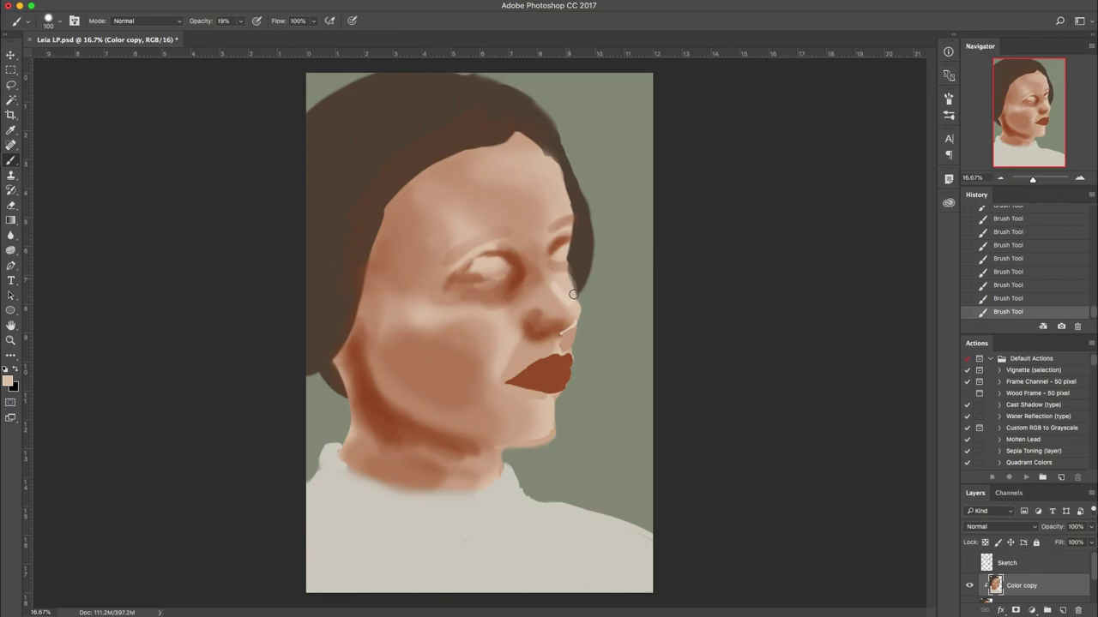
left_click(580, 271, "alt")
left_click(566, 275, "alt")
left_click(580, 272, "alt")
left_click(540, 161, "alt")
Sample the reddish-brown jaw shadow, enlarge the brush and shade the area beneath the lower lip.
left_click(429, 430, "alt")
key("bracketright")
key("bracketright")
key("bracketright")
key("bracketright")
left_click_drag(537, 421, 554, 414)
Reduce the brush hardness, enlarge the brush to 400 px and shade the chin below the mouth corner.
key("bracketleft")
key("bracketleft")
key("bracketleft")
key("bracketleft")
key("bracketleft")
right_click(515, 411)
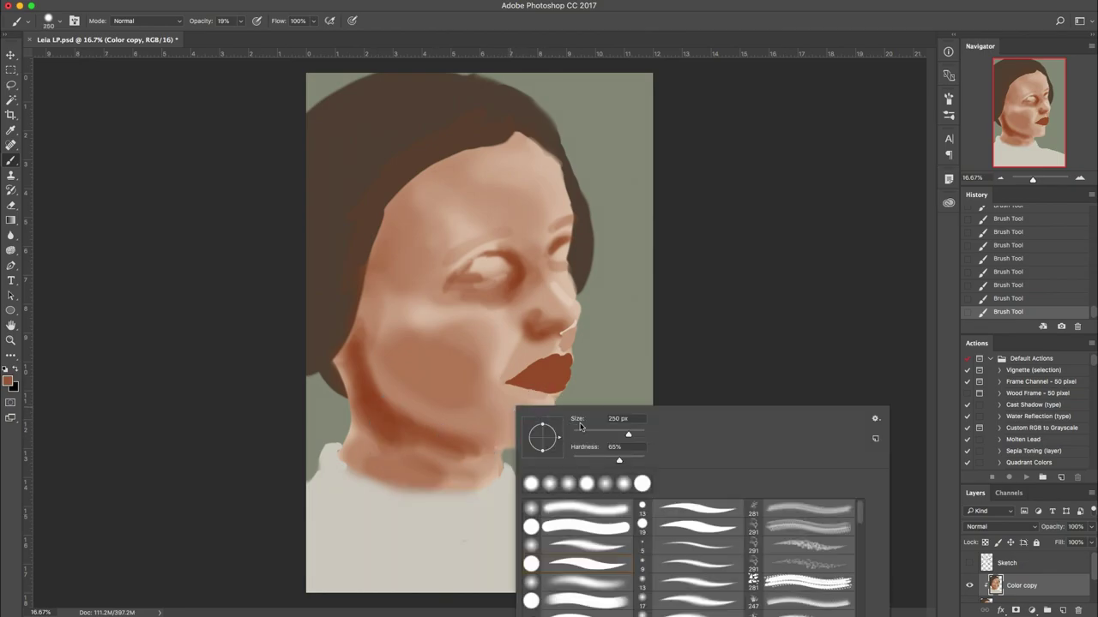
left_click_drag(590, 463, 588, 463)
key("Return")
key("bracketright")
key("bracketright")
key("bracketright")
mouse_move(513, 419)
left_mouse_down()
mouse_move(559, 408)
mouse_move(504, 436)
mouse_move(544, 412)
mouse_move(500, 431)
mouse_move(532, 411)
mouse_move(526, 424)
mouse_move(539, 425)
mouse_move(505, 430)
mouse_move(503, 395)
mouse_move(486, 408)
mouse_move(487, 428)
mouse_move(533, 445)
mouse_move(524, 446)
mouse_move(546, 441)
mouse_move(530, 447)
mouse_move(432, 415)
mouse_move(475, 433)
mouse_move(497, 351)
mouse_move(460, 401)
mouse_move(494, 418)
left_mouse_up()
Blend the lower cheek's dark patch toward the jaw with skin tones sampled from the cheek.
left_click(499, 363, "alt")
left_click(445, 369, "alt")
left_click(459, 396, "alt")
mouse_move(428, 405)
left_mouse_down()
mouse_move(454, 406)
mouse_move(463, 388)
left_mouse_up()
left_click(454, 350, "alt")
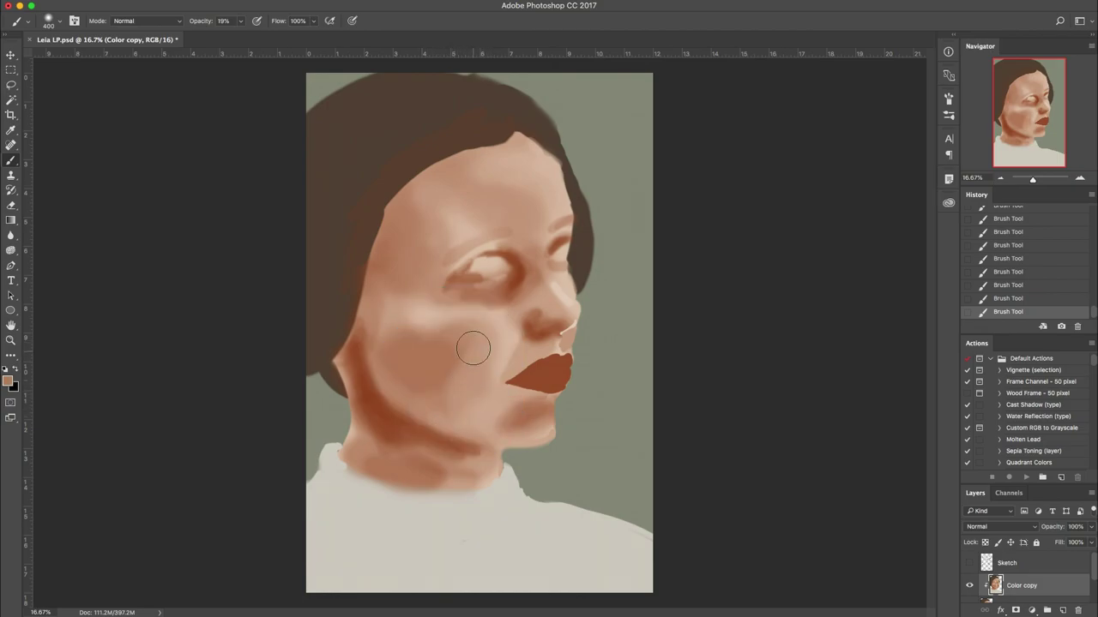
Blend the cheekbone up toward the temple with a lighter skin tone sampled beside the nose.
left_click(495, 337, "alt")
left_click_drag(428, 319, 437, 306)
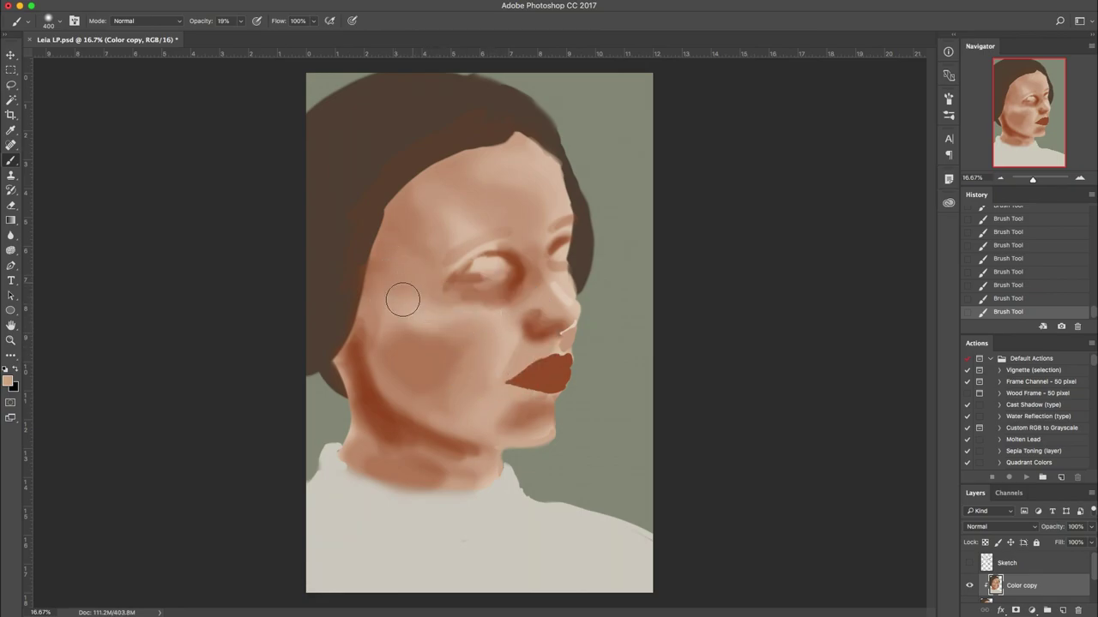
left_click_drag(395, 286, 405, 278)
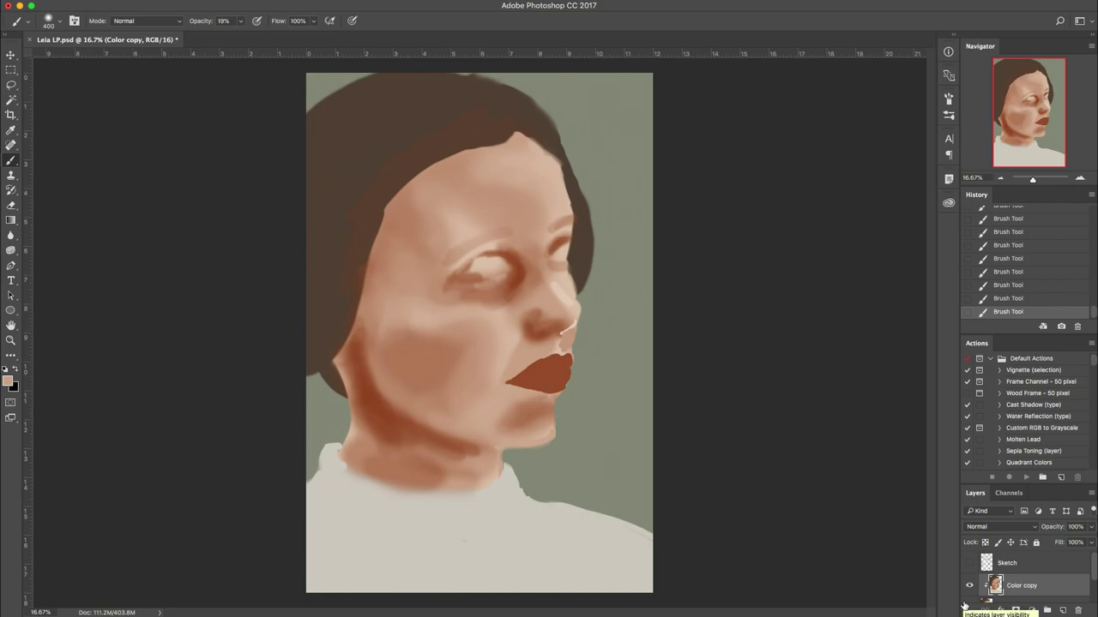
Create a new layer named Hair above the Color copy layer.
key("super+shift+n")
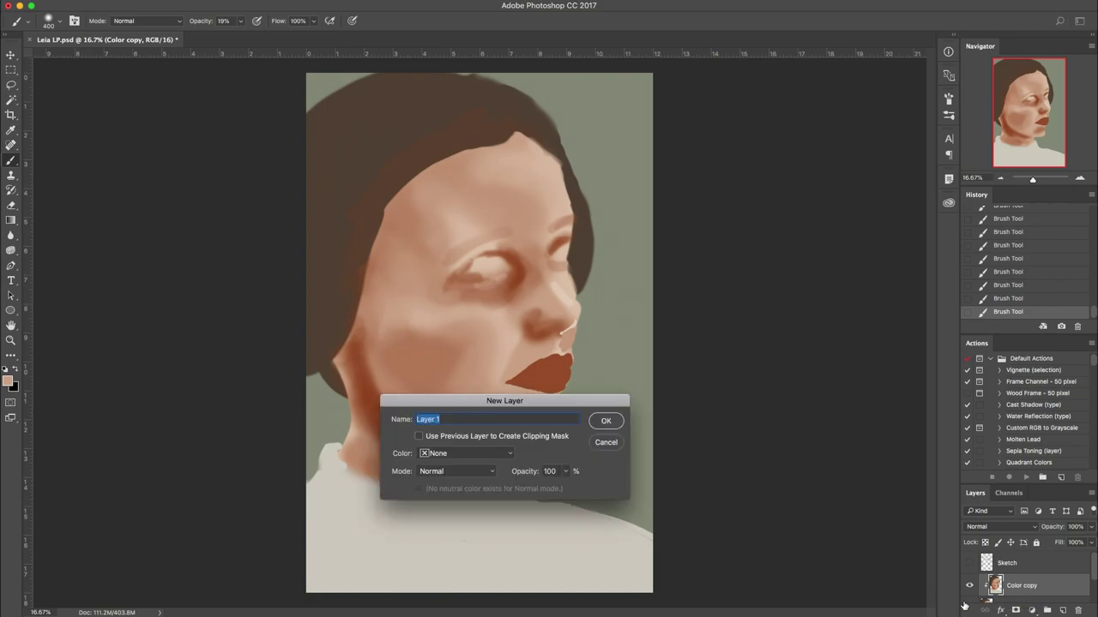
type("Hair")
key("Return")
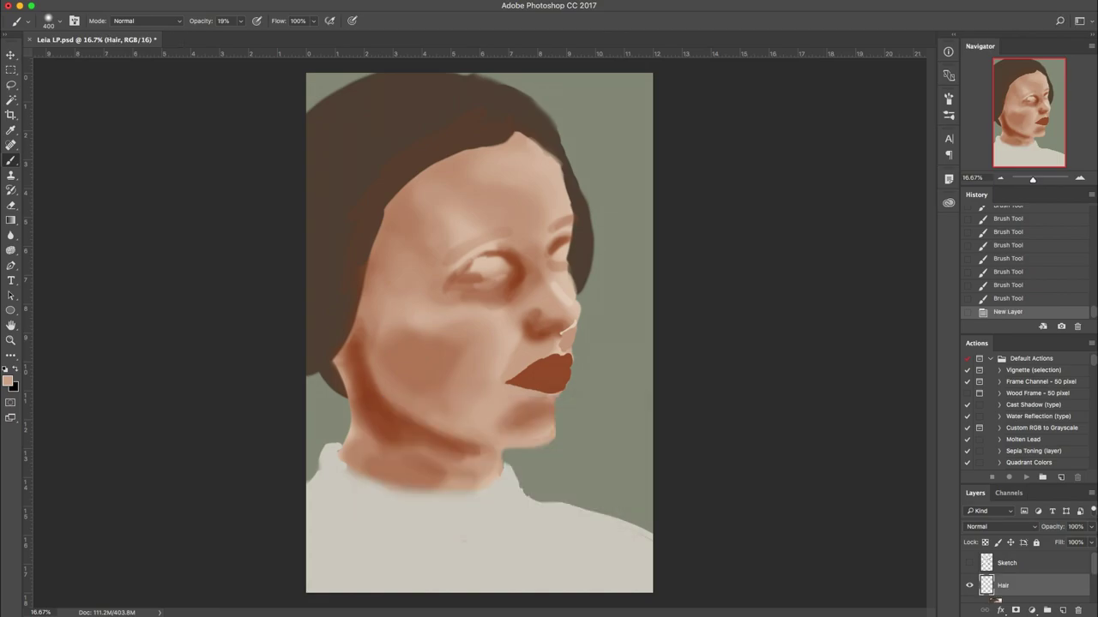
Sample the hair's brown and, with the Sketch layer shown as a guide, paint both eyebrows using an 80 px brush.
key("bracketleft")
key("bracketleft")
key("bracketleft")
key("bracketleft")
key("bracketleft")
left_click(418, 114, "alt")
left_click(970, 562)
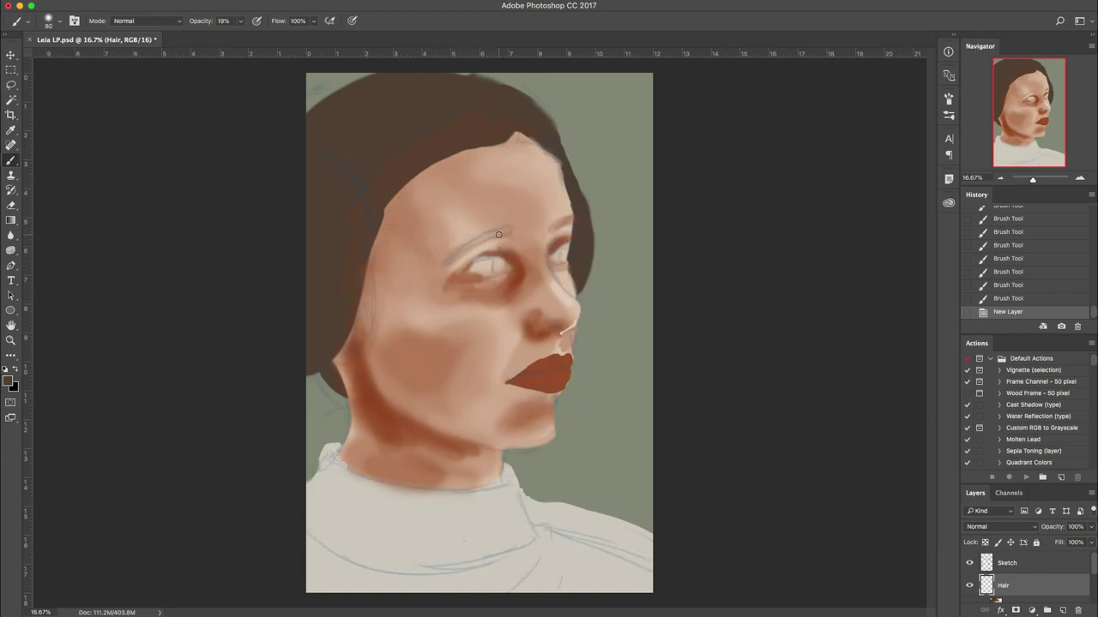
mouse_move(506, 237)
left_mouse_down()
mouse_move(512, 228)
mouse_move(447, 255)
left_mouse_up()
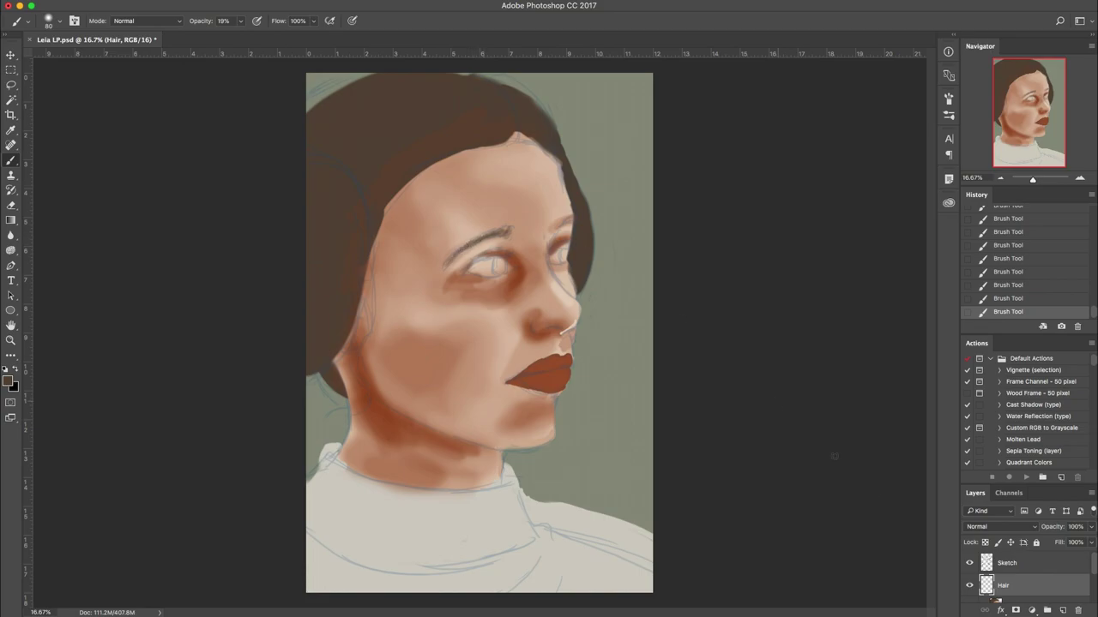
left_click(971, 564)
left_click(971, 563)
left_click_drag(564, 224, 570, 218)
left_click_drag(506, 230, 476, 241)
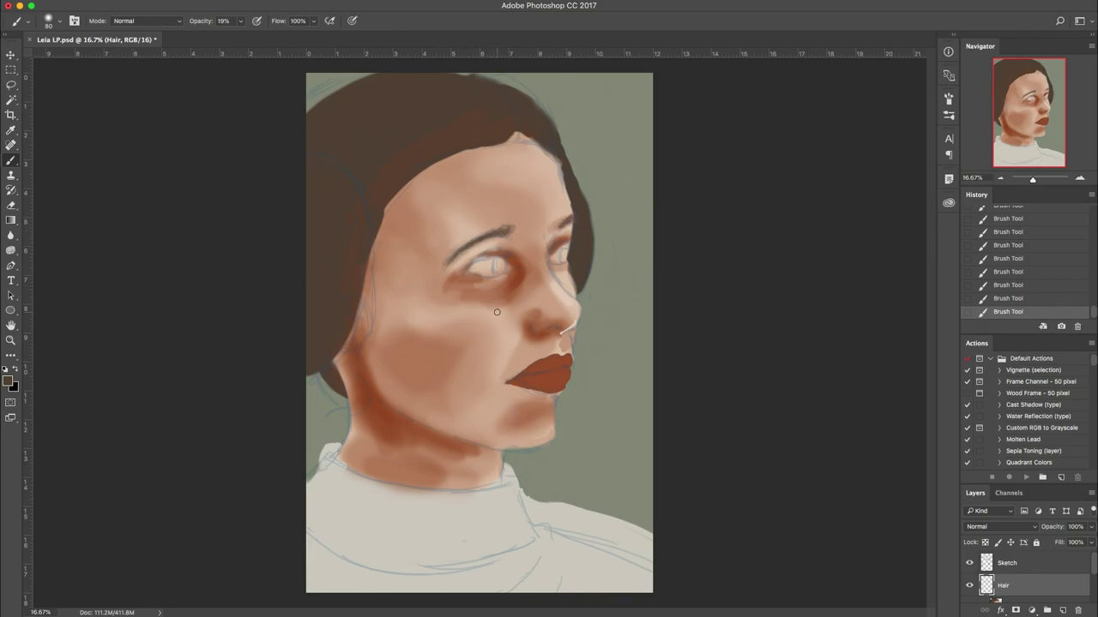
Enlarge the brush to 250 px and shade the crown and the near bun with a darker brown.
key("bracketright")
key("bracketright")
key("bracketright")
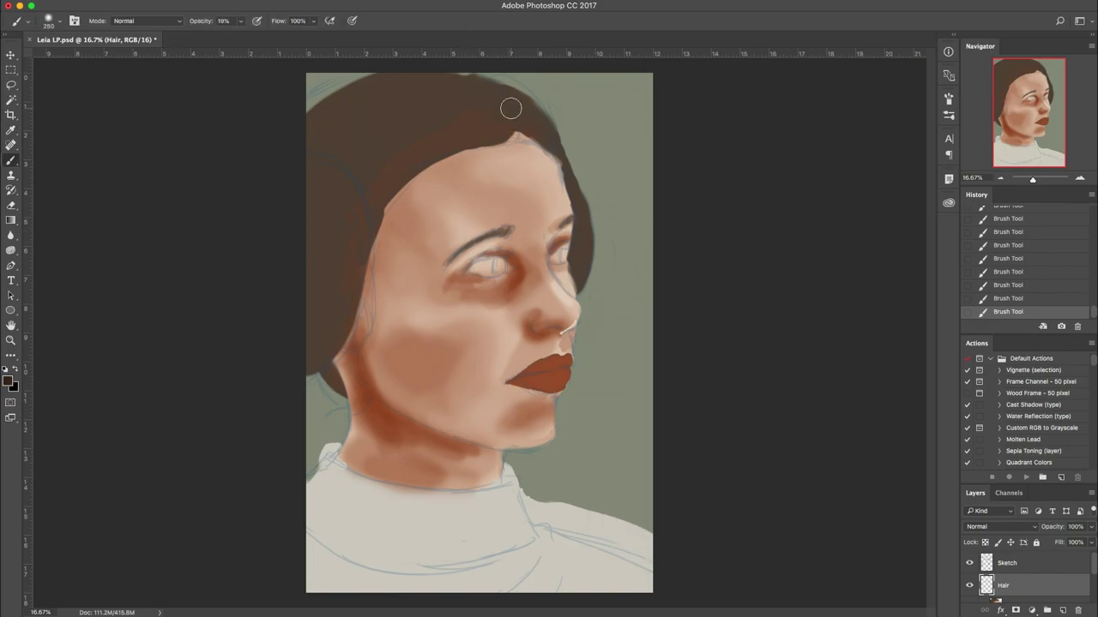
mouse_move(510, 109)
left_mouse_down()
mouse_move(487, 125)
mouse_move(492, 103)
mouse_move(411, 80)
mouse_move(496, 103)
mouse_move(412, 78)
mouse_move(502, 103)
mouse_move(414, 123)
mouse_move(508, 105)
mouse_move(417, 151)
mouse_move(517, 115)
mouse_move(462, 127)
mouse_move(391, 114)
mouse_move(474, 104)
mouse_move(391, 81)
mouse_move(359, 95)
mouse_move(438, 80)
mouse_move(398, 85)
mouse_move(339, 138)
mouse_move(373, 189)
mouse_move(367, 224)
mouse_move(403, 150)
mouse_move(376, 213)
mouse_move(404, 155)
mouse_move(365, 175)
mouse_move(303, 131)
mouse_move(367, 186)
mouse_move(294, 140)
mouse_move(367, 213)
mouse_move(291, 143)
mouse_move(349, 127)
mouse_move(384, 168)
mouse_move(403, 148)
mouse_move(379, 192)
mouse_move(426, 147)
mouse_move(375, 195)
mouse_move(446, 139)
mouse_move(378, 200)
mouse_move(430, 133)
mouse_move(352, 162)
mouse_move(311, 144)
mouse_move(298, 224)
mouse_move(337, 293)
mouse_move(333, 251)
mouse_move(316, 228)
mouse_move(306, 284)
mouse_move(312, 264)
mouse_move(324, 283)
mouse_move(318, 247)
mouse_move(305, 295)
mouse_move(316, 227)
mouse_move(309, 281)
left_mouse_up()
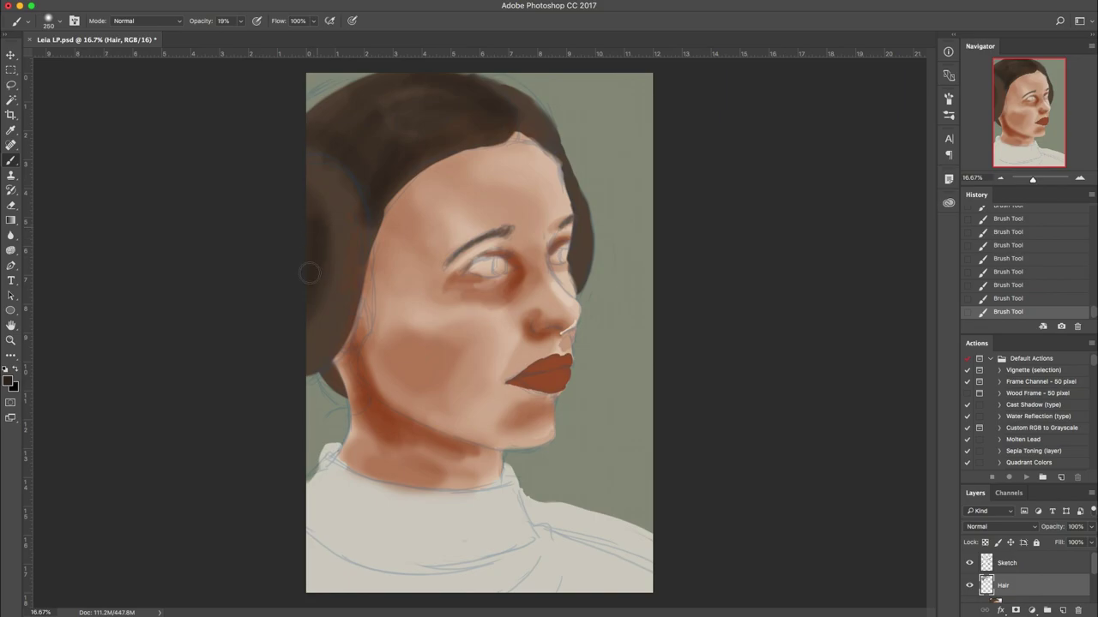
Choose a light orange-brown and paint highlight strands across the crown and the far side of the hair with a 150 px brush.
key("x")
left_click(7, 380)
left_click(531, 115)
left_click_drag(690, 418, 677, 377)
key("Return")
mouse_move(380, 108)
left_mouse_down()
mouse_move(442, 87)
mouse_move(365, 111)
mouse_move(435, 88)
mouse_move(375, 112)
mouse_move(436, 100)
mouse_move(376, 129)
mouse_move(461, 107)
mouse_move(392, 135)
mouse_move(443, 145)
mouse_move(515, 135)
left_mouse_up()
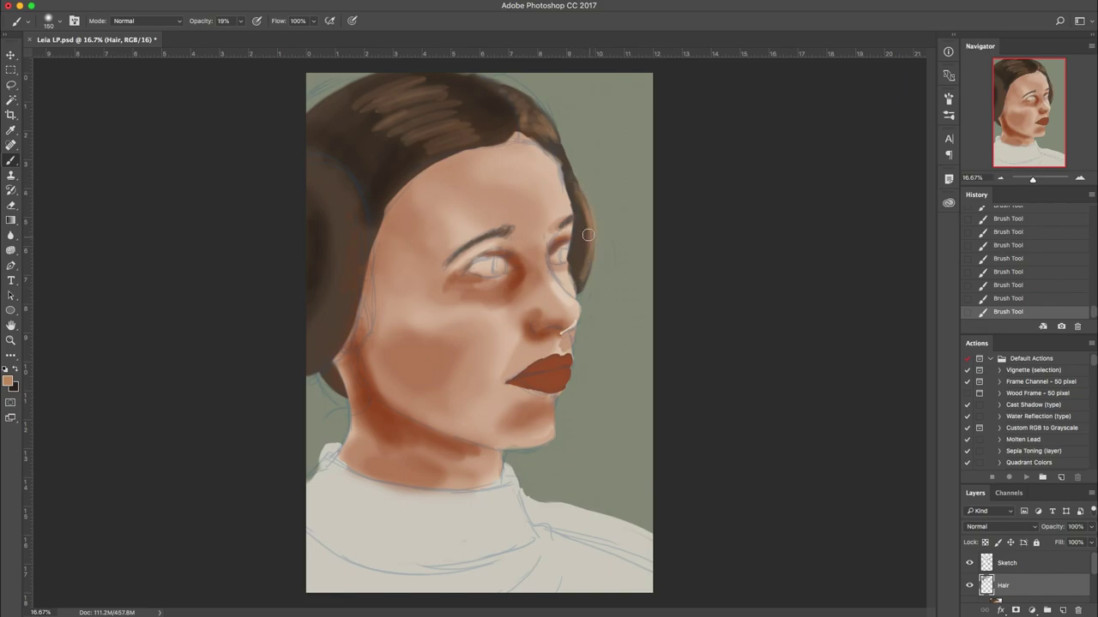
Reset the colours and darken the hair beside the far cheek and around the near bun with black.
key("d")
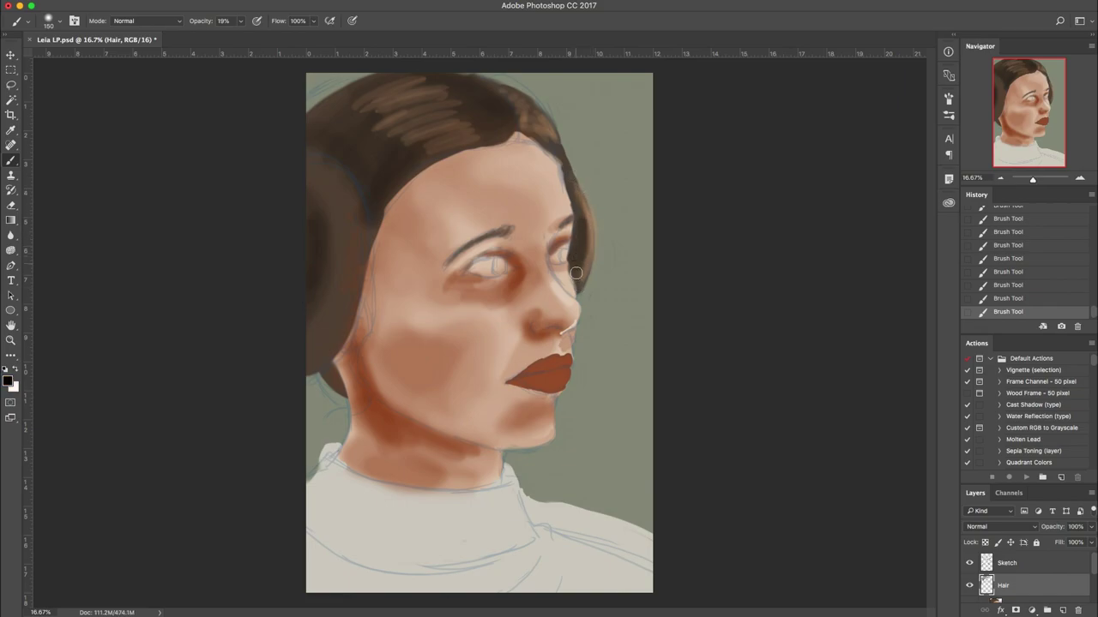
mouse_move(568, 172)
left_mouse_down()
mouse_move(578, 284)
mouse_move(582, 220)
mouse_move(577, 258)
left_mouse_up()
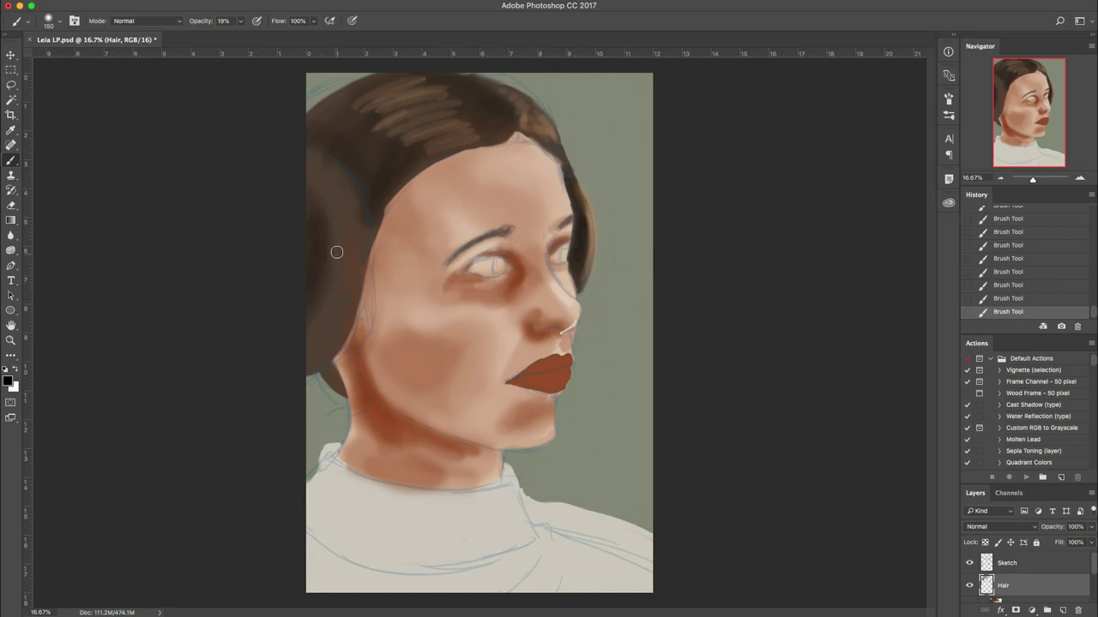
key("bracketright")
key("bracketright")
Sample a brown from the crown, lighten it and paint highlight strands around the near bun.
left_click(396, 116, "alt")
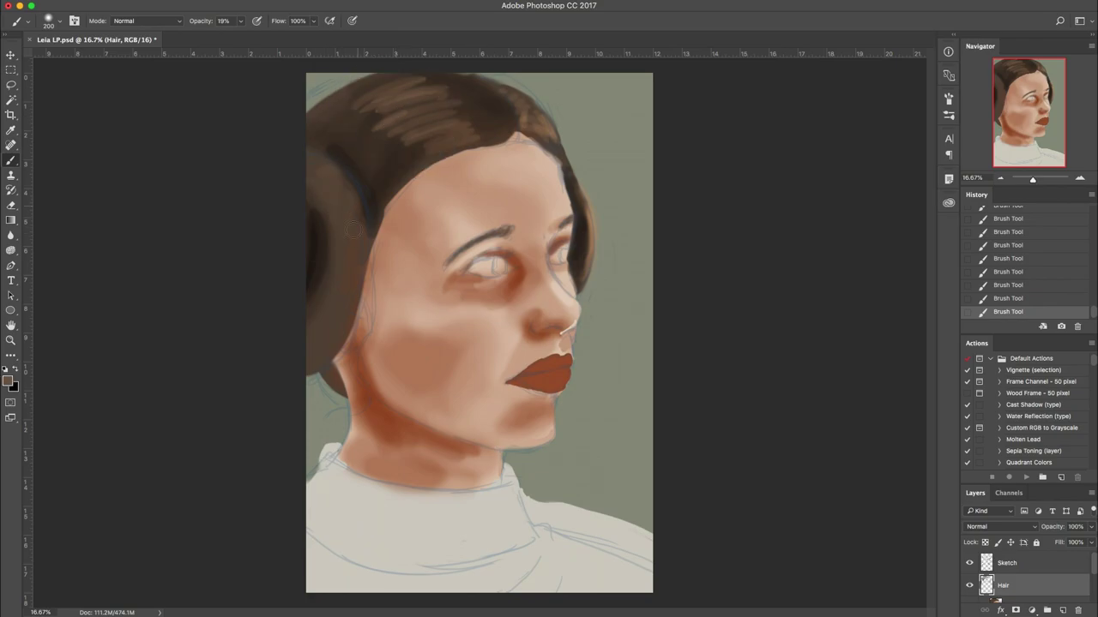
left_click(7, 381)
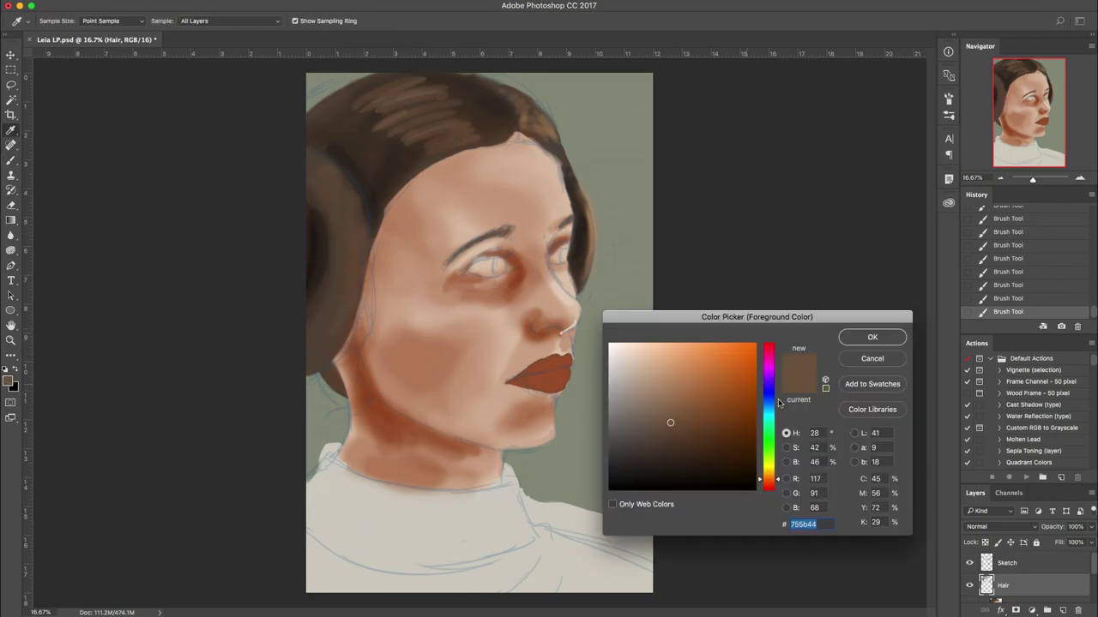
left_click(679, 382)
left_click(872, 337)
mouse_move(343, 196)
left_mouse_down()
mouse_move(319, 335)
mouse_move(292, 363)
left_mouse_up()
Deepen the near bun's centre and its edge beside the face with black, and save the file.
key("x")
mouse_move(357, 319)
left_mouse_down()
mouse_move(327, 348)
mouse_move(358, 218)
mouse_move(340, 323)
left_mouse_up()
left_click_drag(371, 215, 352, 322)
mouse_move(322, 246)
left_mouse_down()
mouse_move(309, 276)
mouse_move(328, 257)
mouse_move(314, 326)
left_mouse_up()
key("ctrl+s")
On the Color copy layer, shade the garment beneath the collar's near side with a dark yellowish grey.
scroll(1019, 586, "down", 1)
left_click(1019, 587)
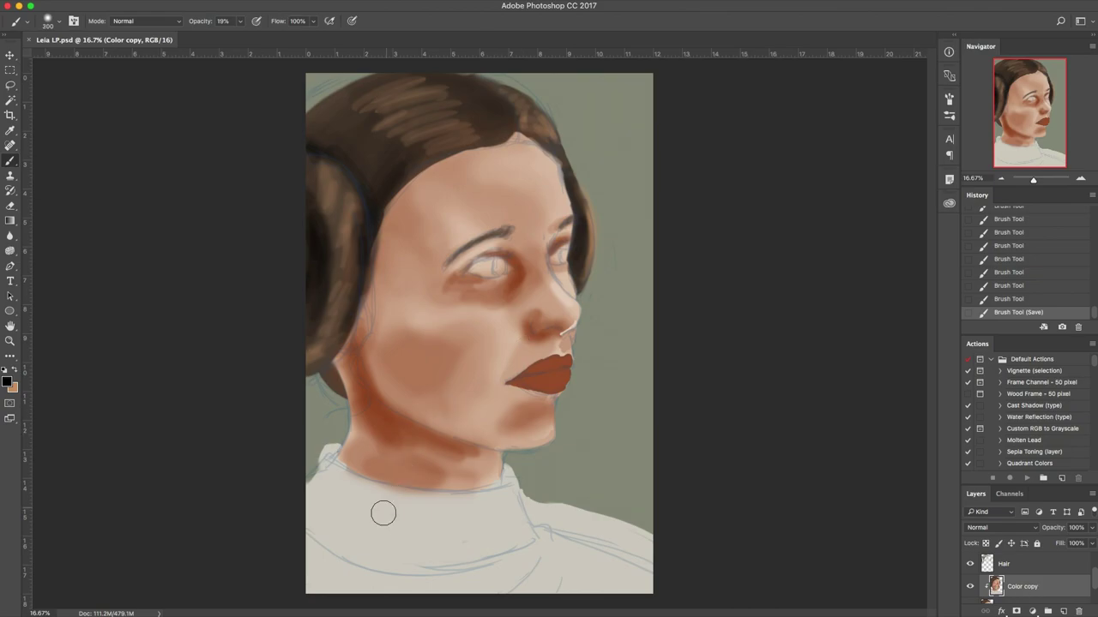
left_click_drag(315, 522, 414, 562)
key("super+z")
left_click(7, 381)
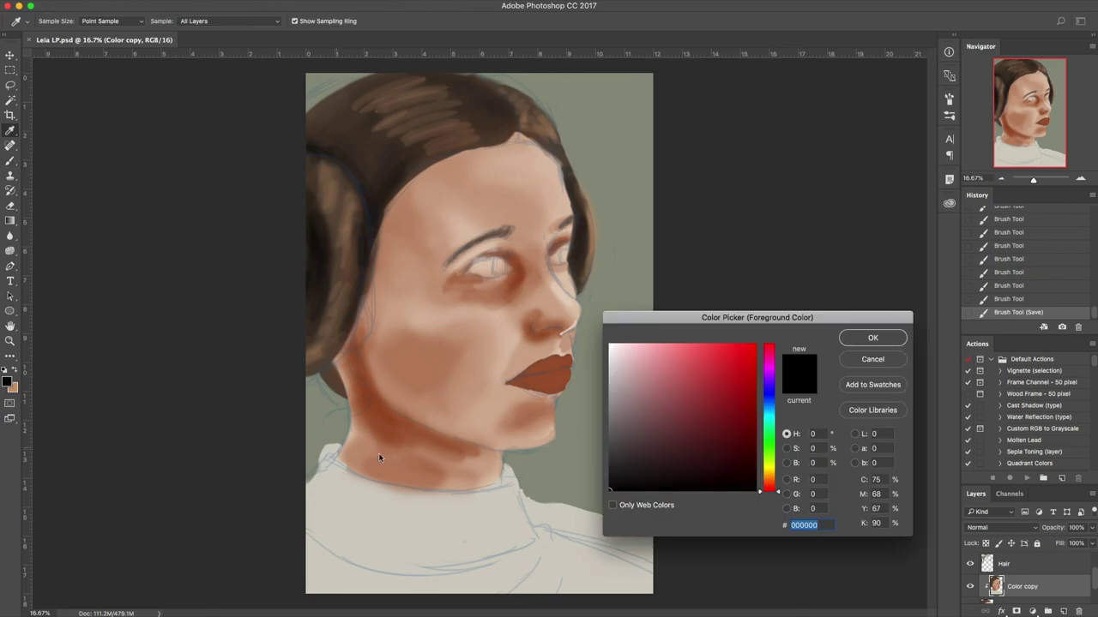
left_click_drag(768, 491, 768, 473)
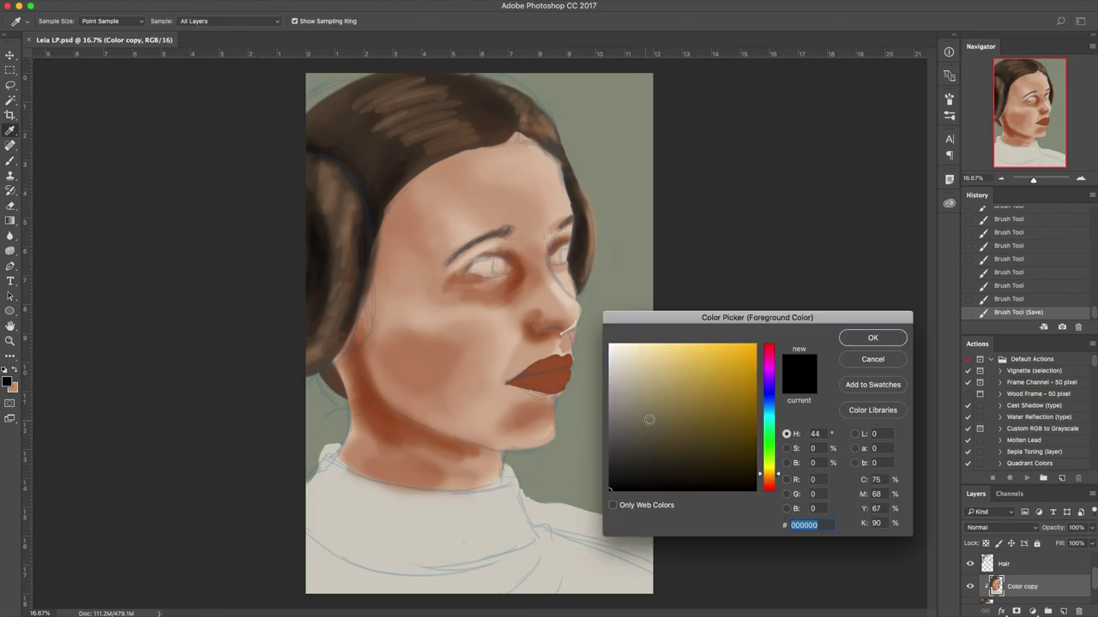
left_click(649, 429)
left_click(872, 338)
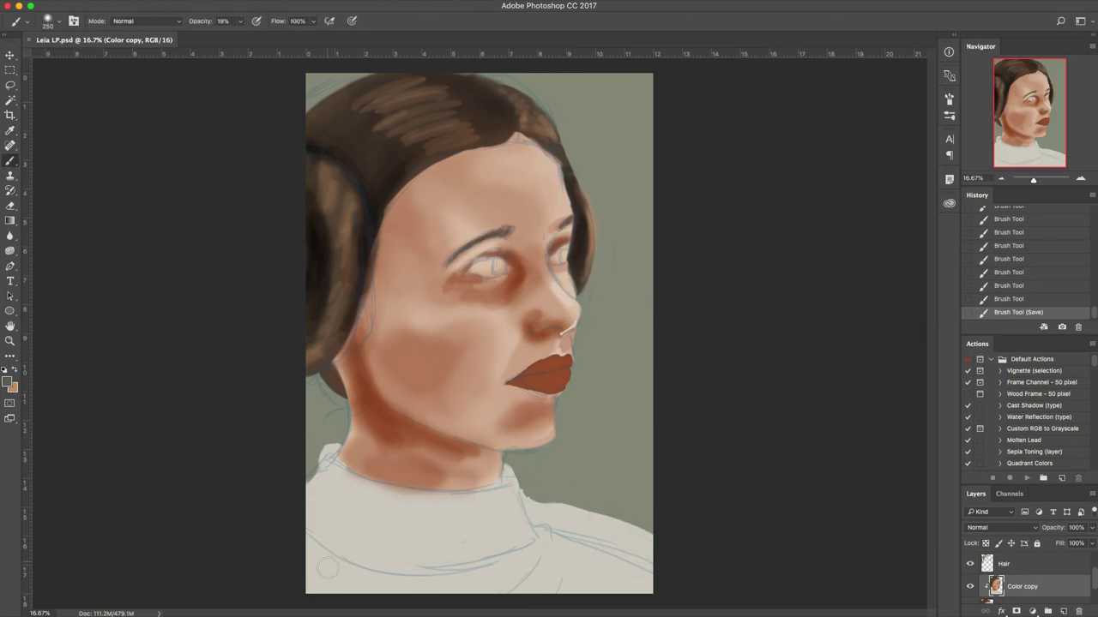
left_click_drag(305, 524, 409, 575)
mouse_move(321, 569)
left_mouse_down()
mouse_move(304, 545)
mouse_move(404, 582)
mouse_move(499, 564)
mouse_move(411, 585)
left_mouse_up()
key("super+z")
Enlarge the brush and shade the chest and far shoulder below the collar.
key("bracketright")
key("bracketright")
key("bracketright")
mouse_move(520, 563)
left_mouse_down()
mouse_move(487, 600)
mouse_move(392, 588)
left_mouse_up()
mouse_move(540, 573)
left_mouse_down()
mouse_move(635, 616)
mouse_move(691, 612)
left_mouse_up()
left_click_drag(566, 544, 643, 595)
Define the collar's lower fold, front edge and upper rim with thinner grey strokes from a 200 px brush.
key("bracketleft")
key("bracketleft")
key("bracketleft")
key("bracketleft")
left_click_drag(520, 492, 336, 556)
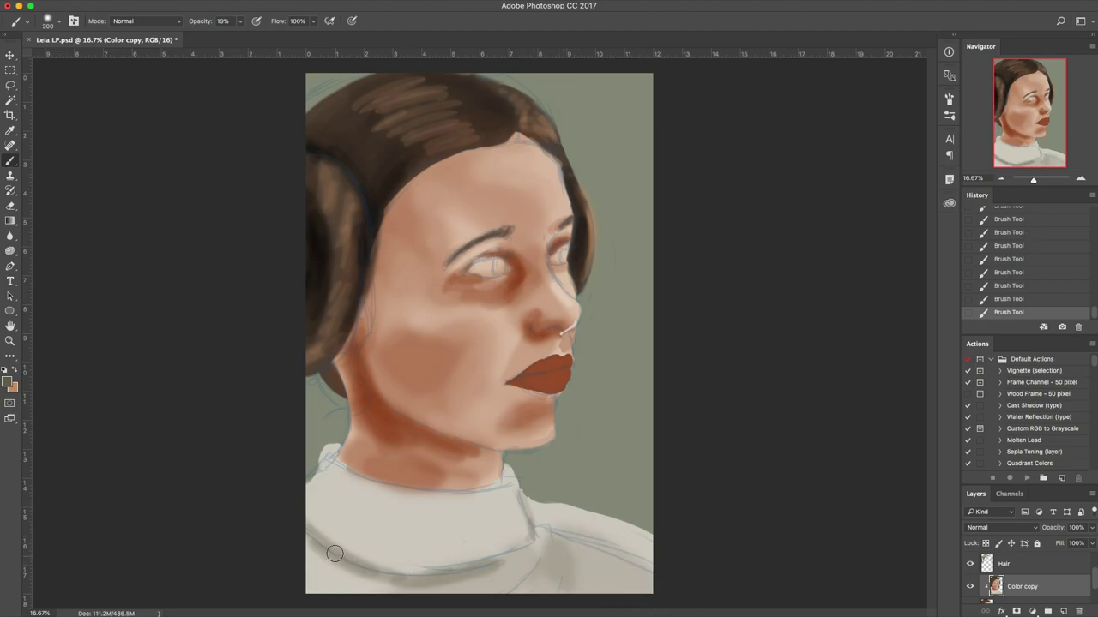
left_click_drag(335, 453, 329, 455)
left_click_drag(472, 482, 506, 478)
Enlarge the brush to 600 px and softly shade the near side of the collar and the garment below it.
key("bracketright")
key("bracketright")
key("bracketright")
key("bracketright")
key("bracketright")
left_click_drag(330, 478, 397, 567)
left_click_drag(303, 495, 446, 575)
mouse_move(347, 550)
left_mouse_down()
mouse_move(312, 584)
mouse_move(318, 609)
left_mouse_up()
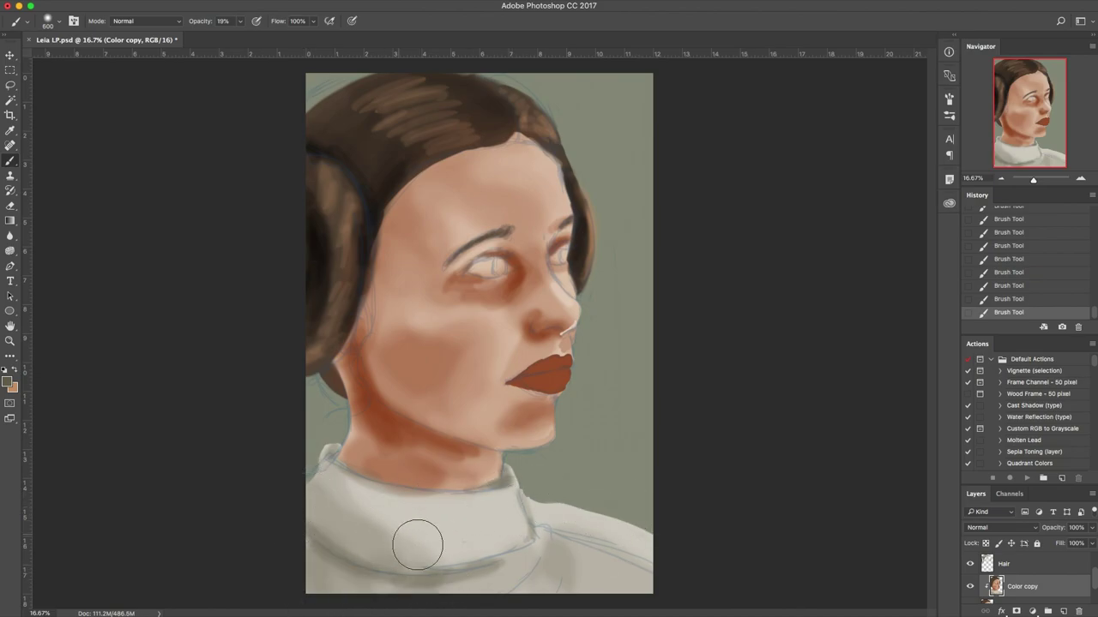
Reduce the brush and darken the inside of the collar opening at both ends with black.
key("bracketleft")
key("bracketleft")
key("bracketleft")
key("bracketleft")
key("d")
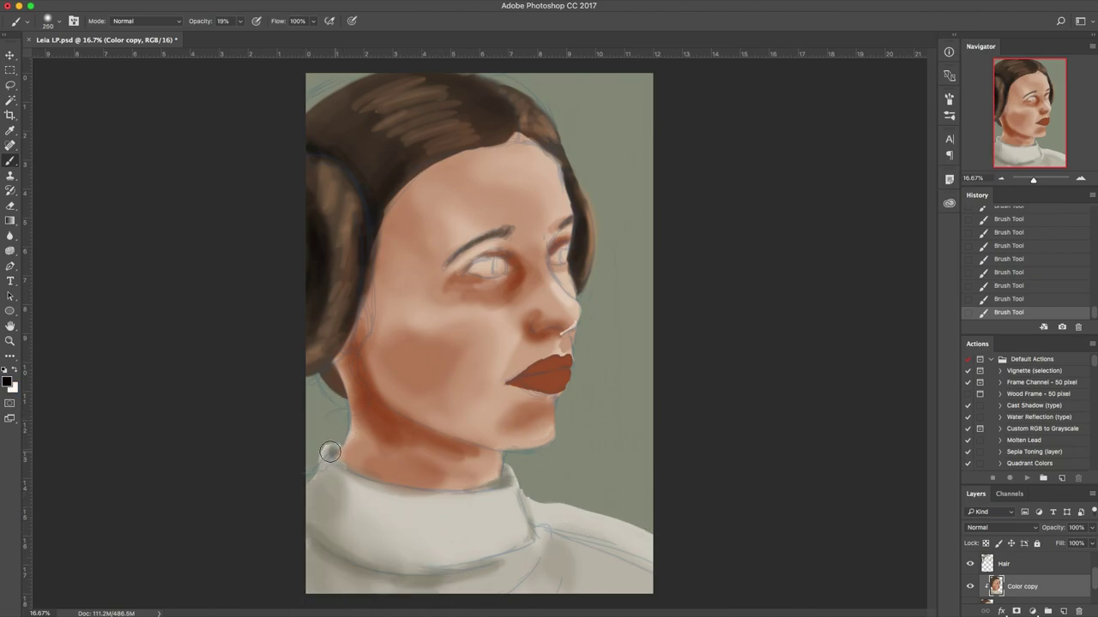
key("bracketleft")
key("bracketleft")
Highlight the collar's front edge and the top of the far shoulder with white.
key("x")
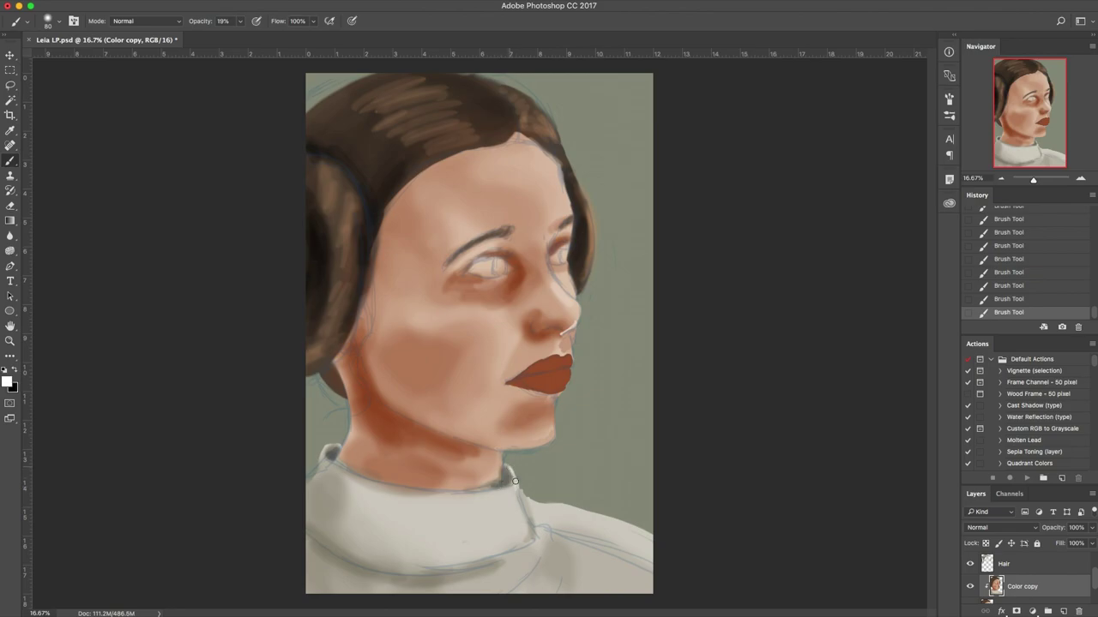
left_click_drag(525, 530, 518, 507)
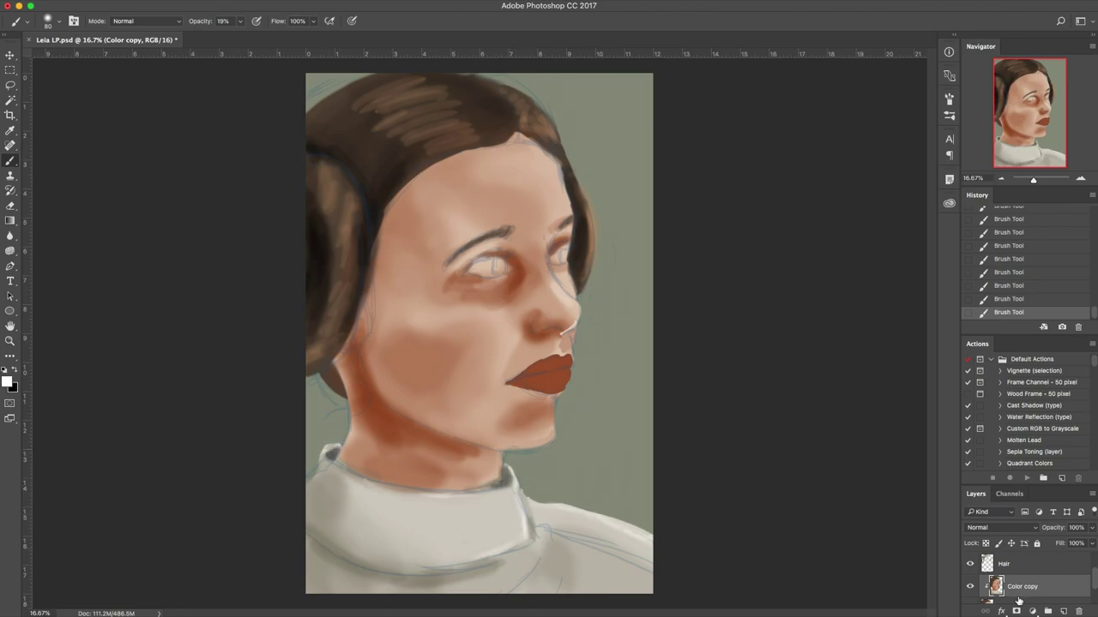
key("bracketright")
key("bracketright")
key("bracketright")
key("bracketleft")
key("bracketleft")
key("bracketleft")
key("bracketleft")
Choose a dark reddish brown and outline the near eye's upper and lower lids with a 40 px brush.
key("super+plus")
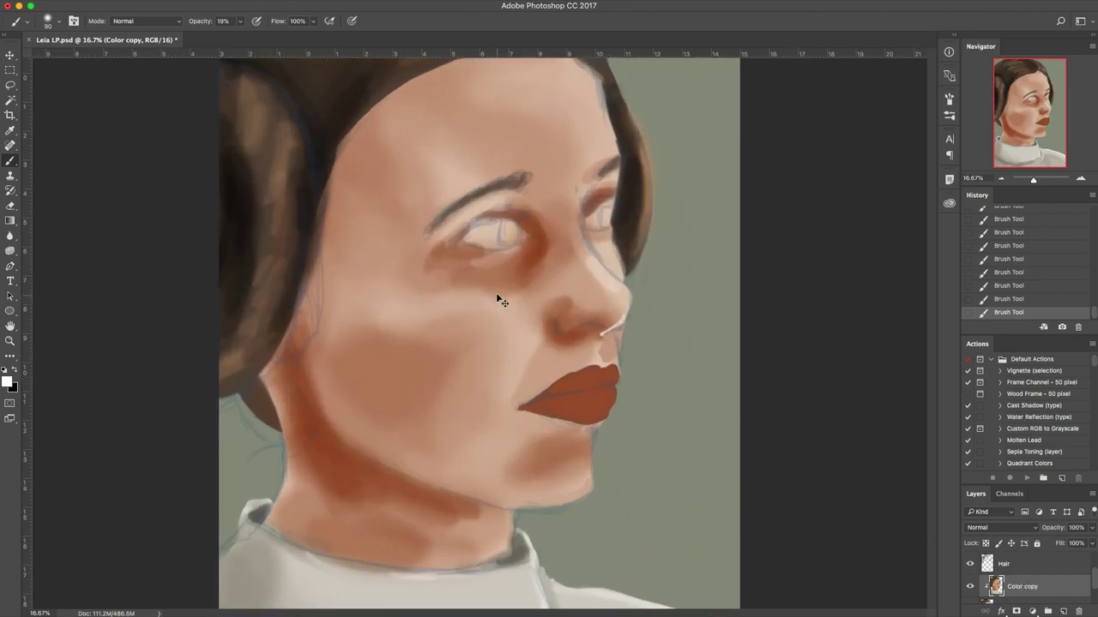
key("super+plus")
left_click_drag(508, 242, 568, 355)
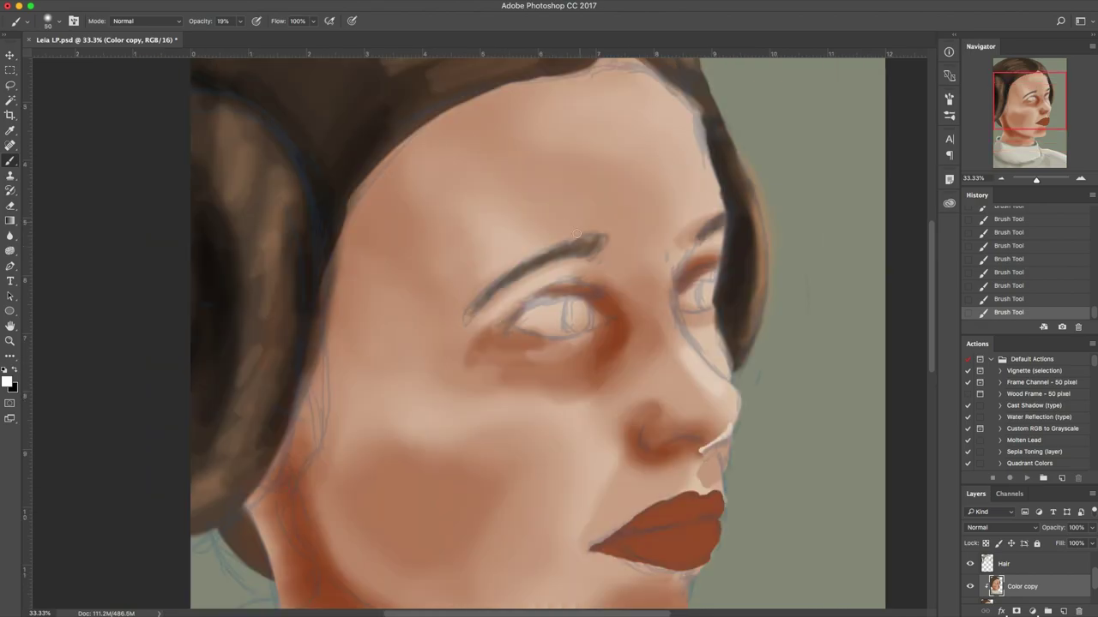
left_click(310, 513, "alt")
left_click(7, 383)
left_click_drag(713, 422, 723, 423)
left_click(721, 434)
left_click(873, 336)
left_click(9, 383)
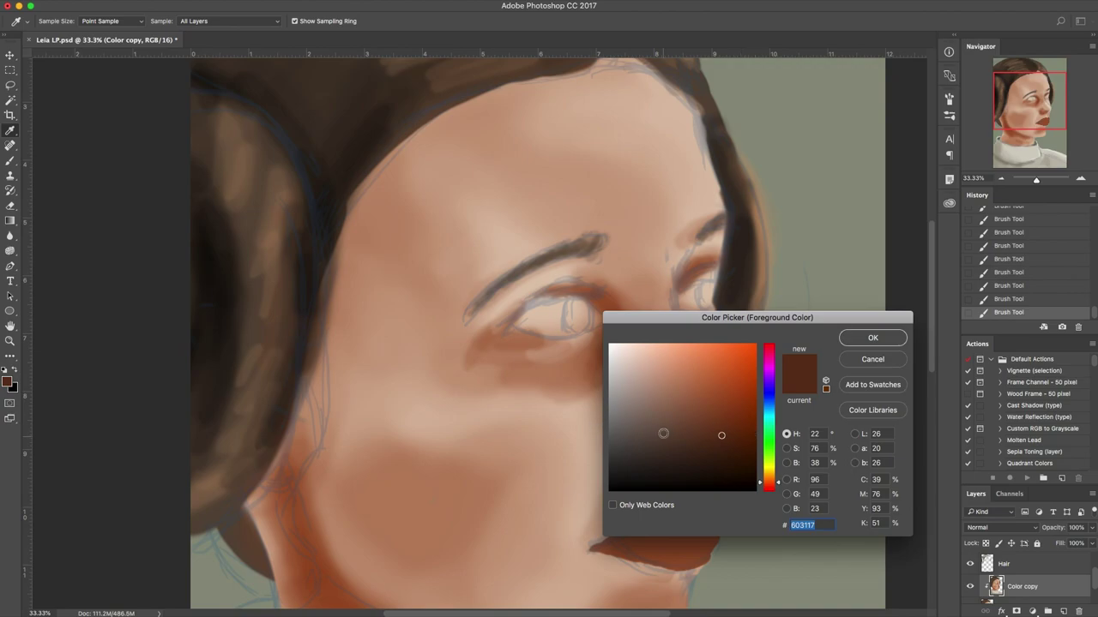
left_click(856, 341)
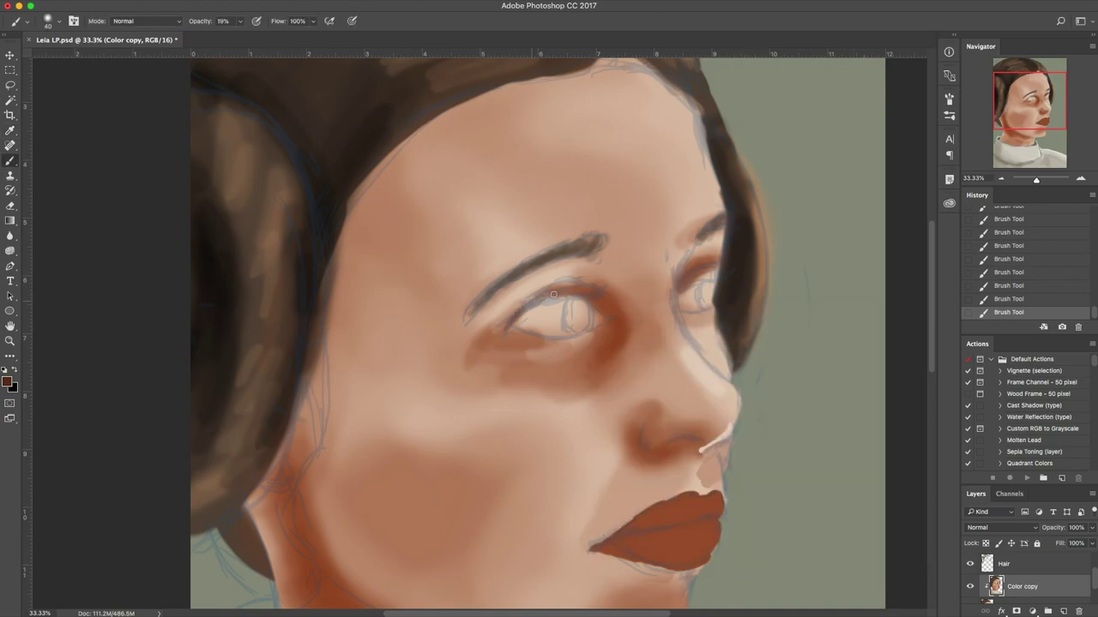
left_click_drag(570, 293, 514, 313)
left_click_drag(516, 327, 599, 326)
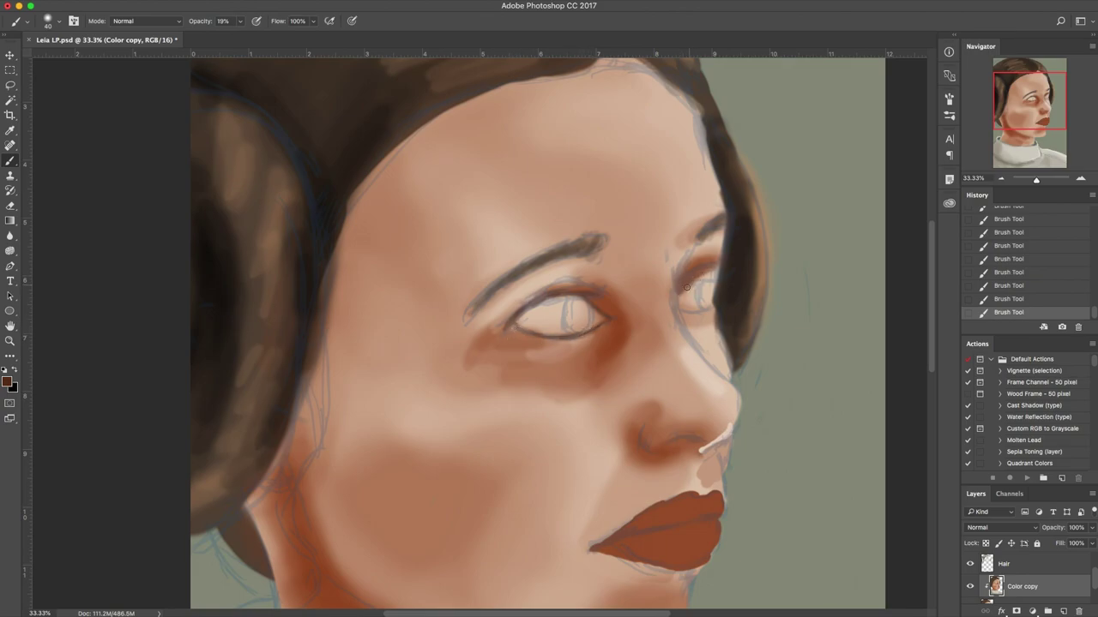
Darken the far eye's upper lid and shade its lower edge.
left_click_drag(722, 269, 680, 280)
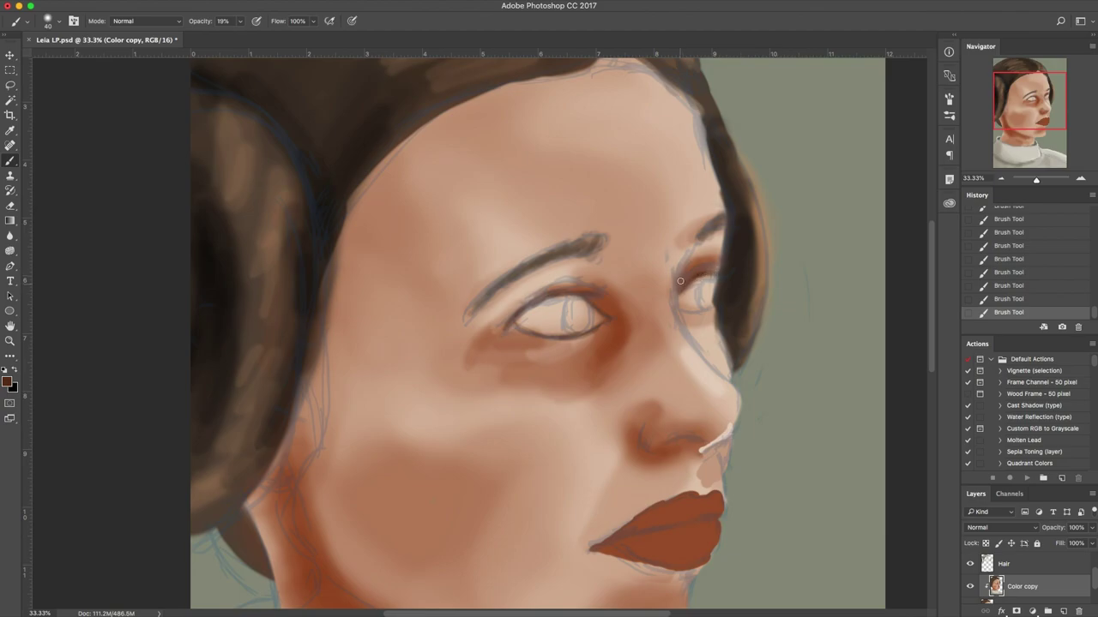
left_click(714, 250, "alt")
key("x")
left_click_drag(684, 311, 710, 307)
Enlarge the brush to 60 px and paint a light skin tone along the nose bridge beside the far eye.
key("x")
key("bracketright")
key("bracketright")
key("x")
key("x")
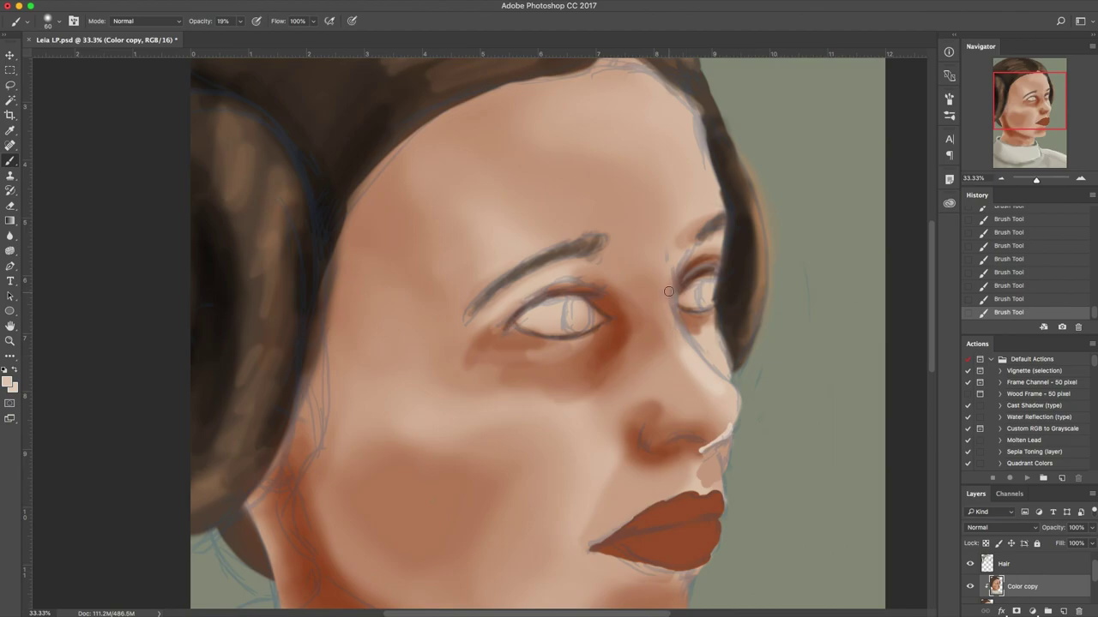
left_click_drag(675, 333, 672, 269)
Choose a very dark brown and fill in the irises of both eyes.
key("x")
left_click(8, 383)
left_click(696, 459)
key("Return")
mouse_move(568, 320)
left_mouse_down()
mouse_move(573, 312)
mouse_move(580, 328)
mouse_move(581, 305)
left_mouse_up()
mouse_move(696, 292)
left_mouse_down()
mouse_move(705, 284)
mouse_move(702, 298)
left_mouse_up()
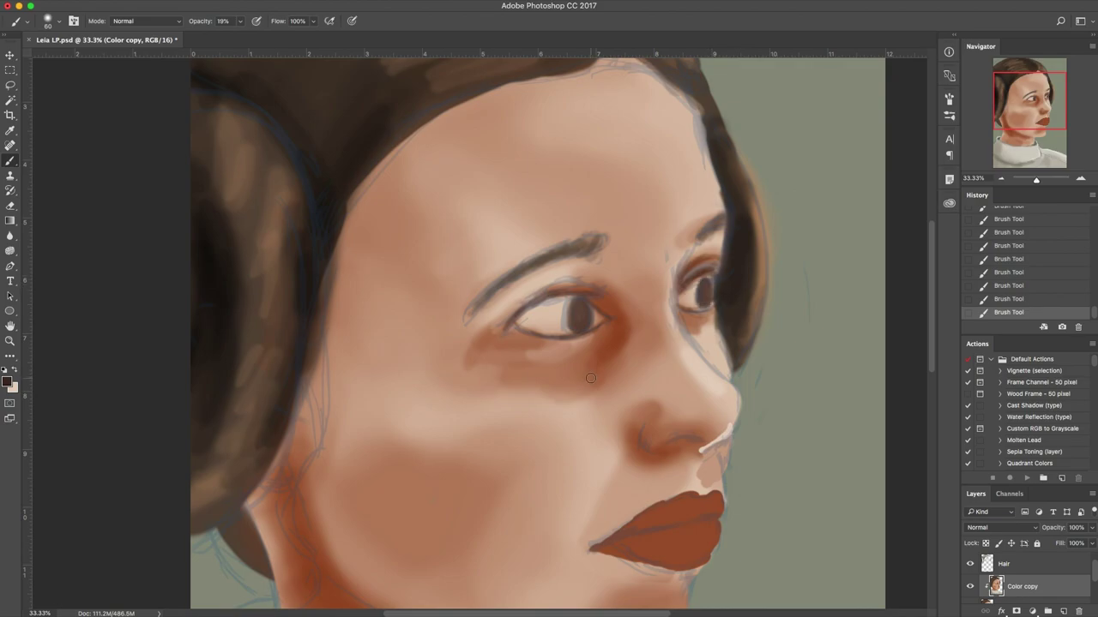
Reset the colours and paint the upper lash lines of both eyes in black, then compare with the Sketch layer hidden.
key("d")
mouse_move(504, 326)
left_mouse_down()
mouse_move(589, 297)
mouse_move(508, 322)
left_mouse_up()
left_click_drag(590, 296, 503, 328)
left_click_drag(685, 293, 721, 275)
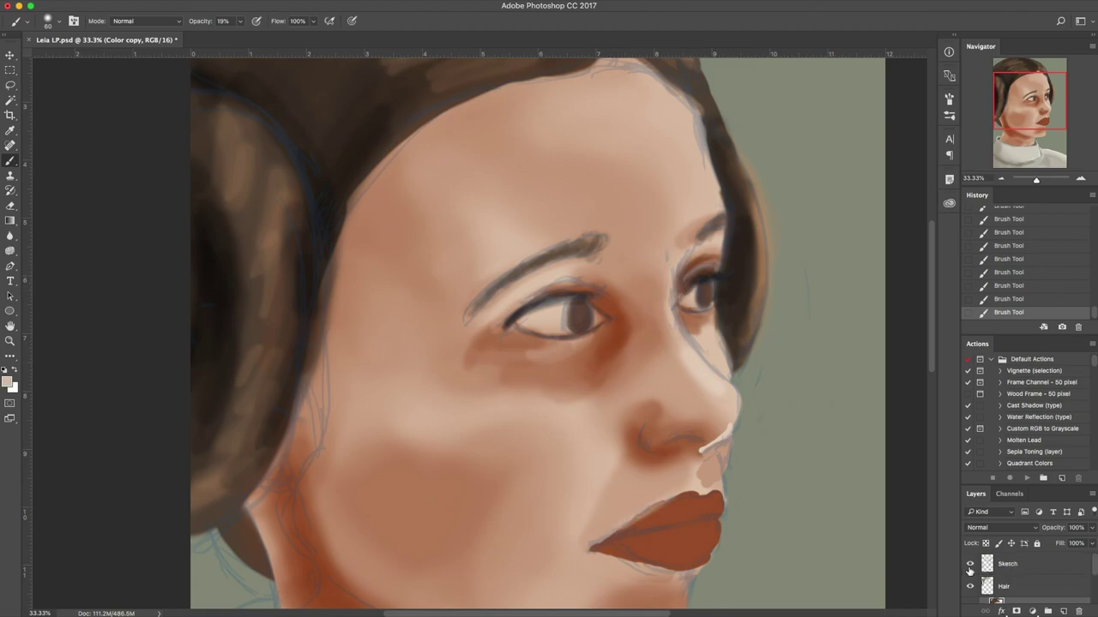
left_click(970, 564)
left_click(970, 564)
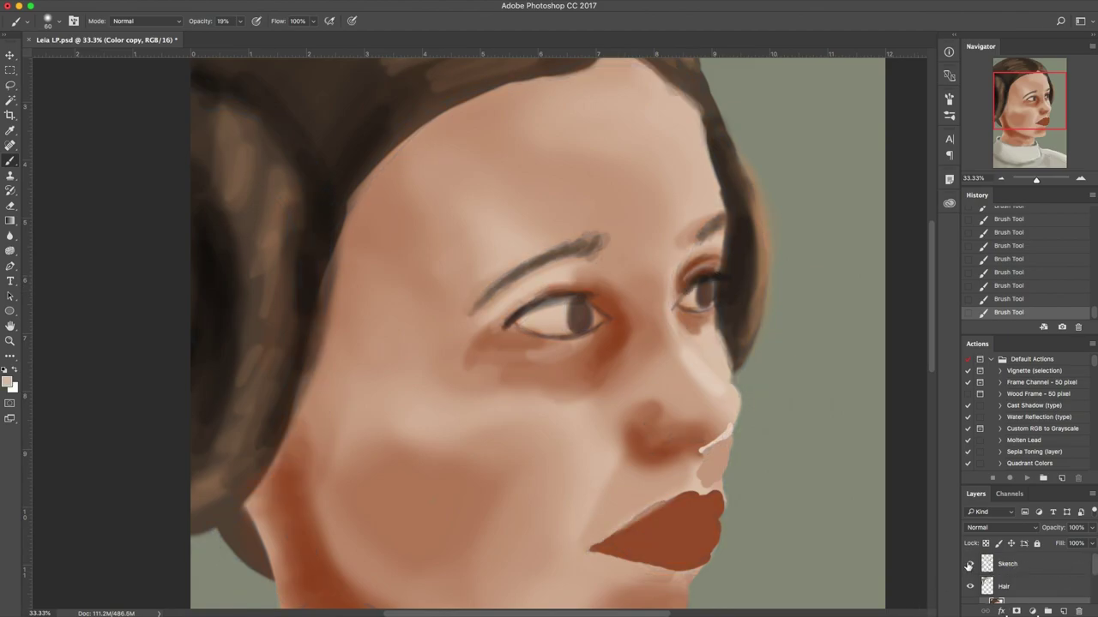
Choose a deep reddish brown based on the far eye's shadow tone and paint the nostril and the nose wing's contour.
left_click(686, 313, "alt")
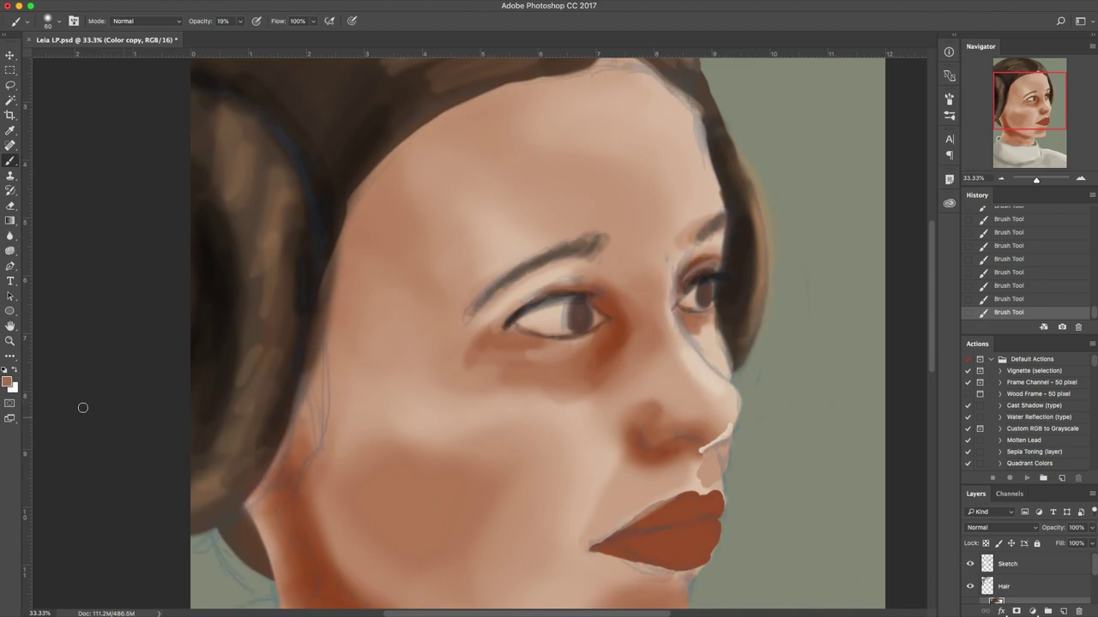
left_click(7, 383)
left_click(704, 428)
left_click(727, 439)
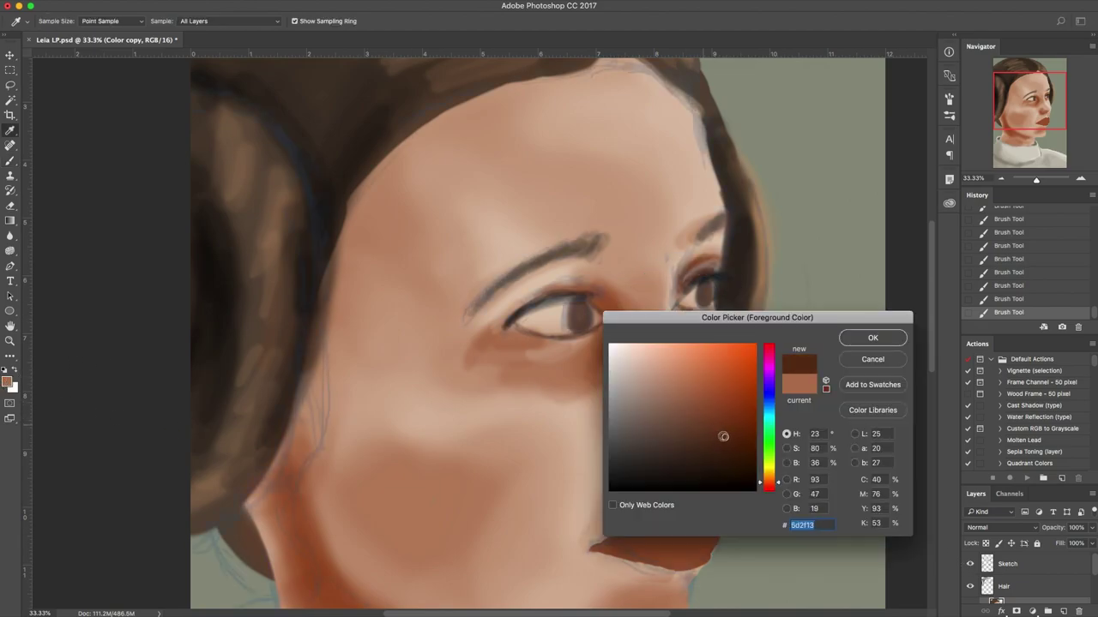
key("Return")
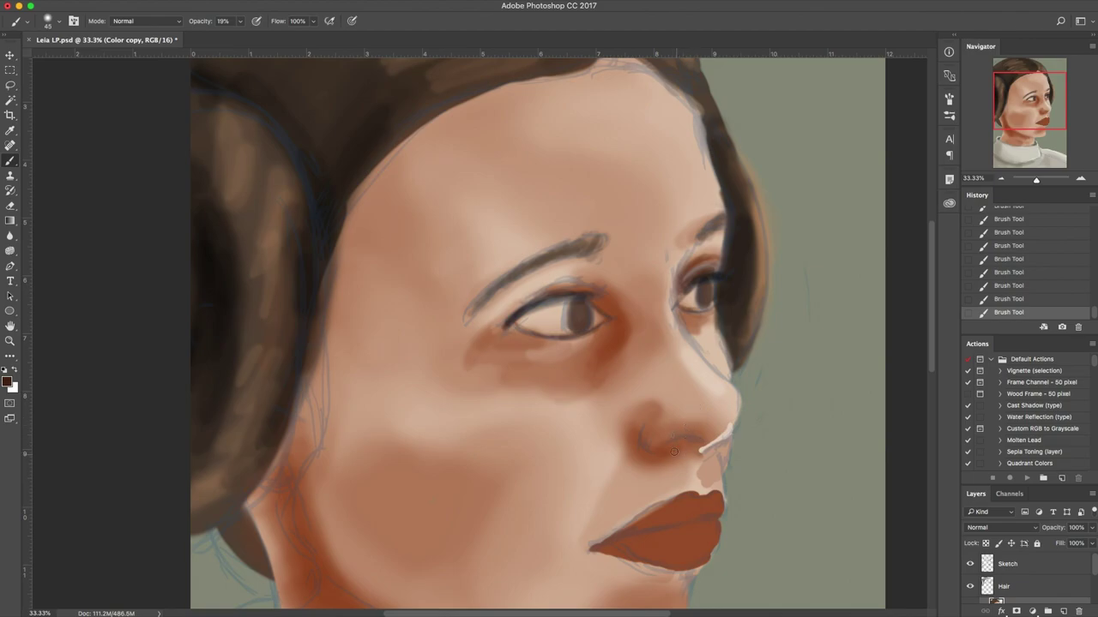
mouse_move(675, 439)
left_mouse_down()
mouse_move(664, 446)
mouse_move(696, 440)
left_mouse_up()
left_click_drag(638, 445, 670, 459)
Sample skin tones around the nose tip and soften the nostril rim and the white line beneath the nose, enlarging the brush to 70 px.
left_click(724, 438, "alt")
left_click_drag(664, 438, 679, 430)
left_click(699, 429, "alt")
key("bracketright")
key("bracketright")
key("bracketright")
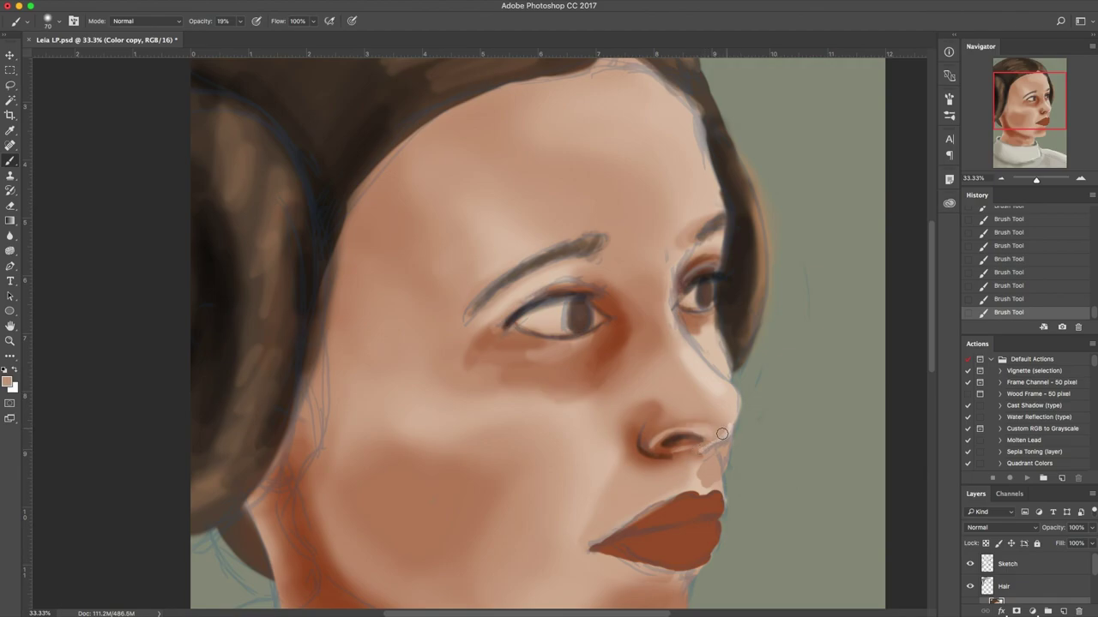
Sample the reddish shadow under the near eye and nearby skin tones to shade the skin between the nose and upper lip.
left_click(599, 359, "alt")
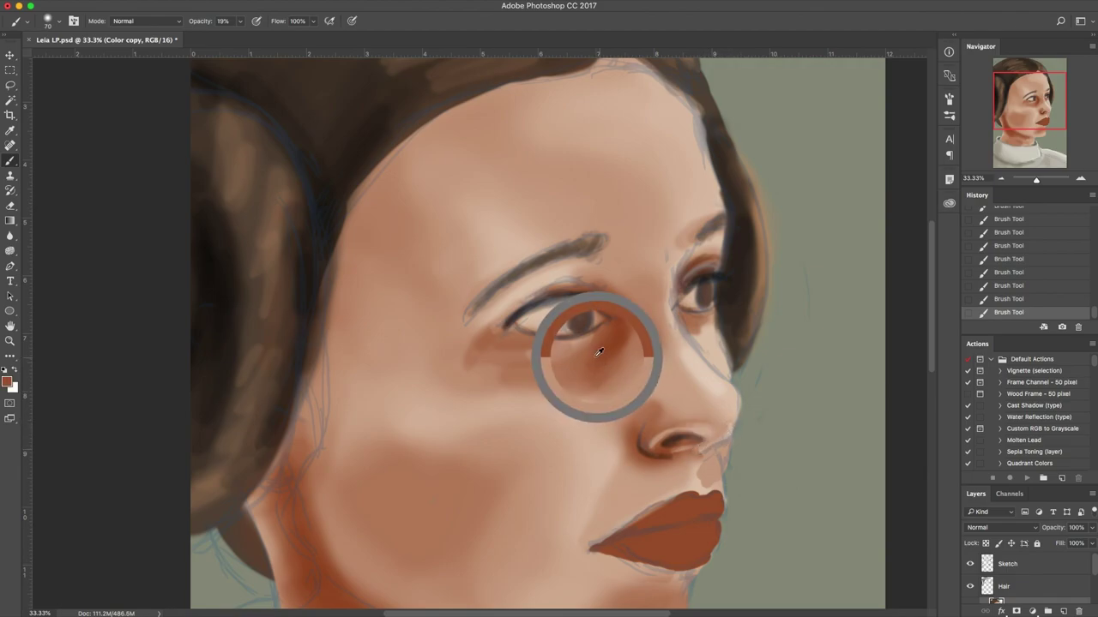
left_click_drag(721, 452, 711, 475)
left_click(709, 477, "alt")
left_click(725, 457, "alt")
left_click(708, 465, "alt")
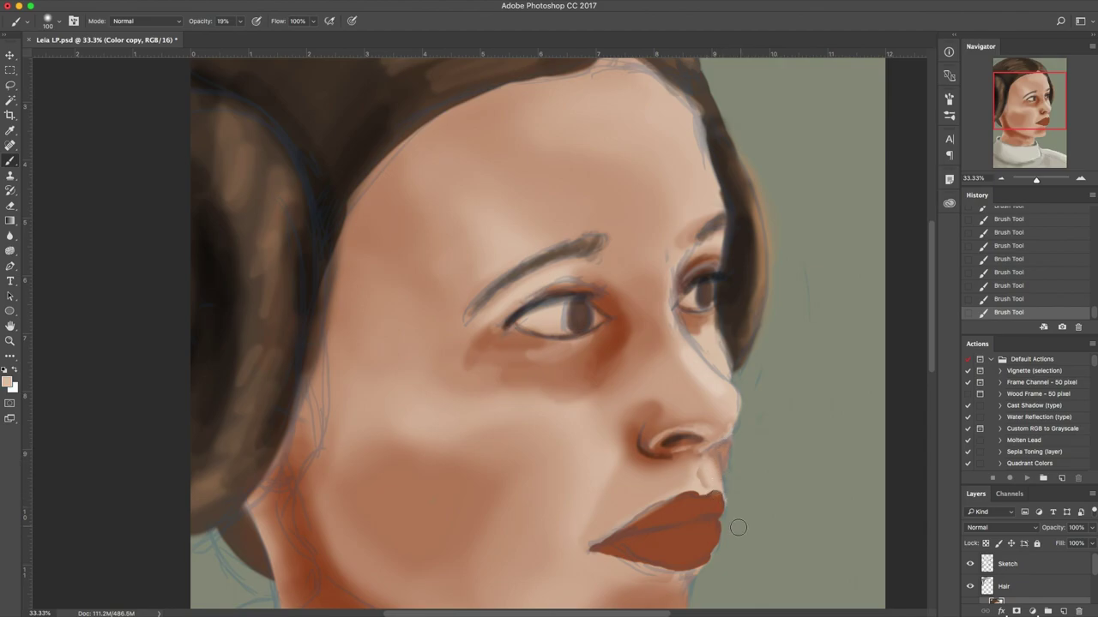
Sample skin tones around the mouth and soften the outer edges and near corner of the lips with a 100 px brush.
left_click(634, 557, "alt")
mouse_move(635, 557)
left_mouse_down()
mouse_move(593, 551)
mouse_move(689, 569)
mouse_move(647, 569)
left_mouse_up()
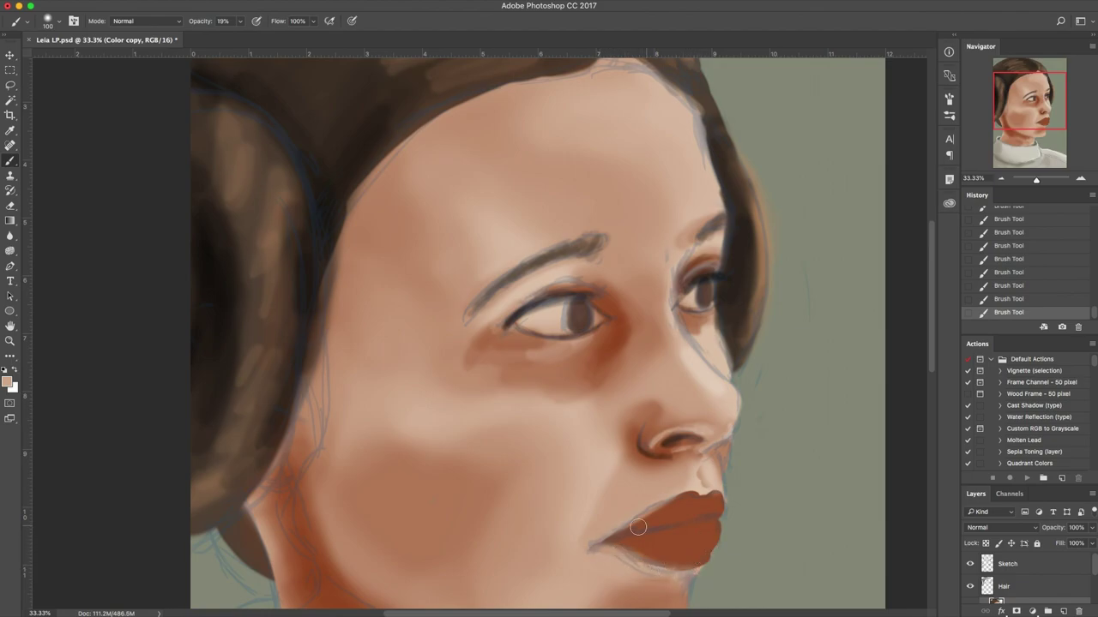
left_click(690, 476, "alt")
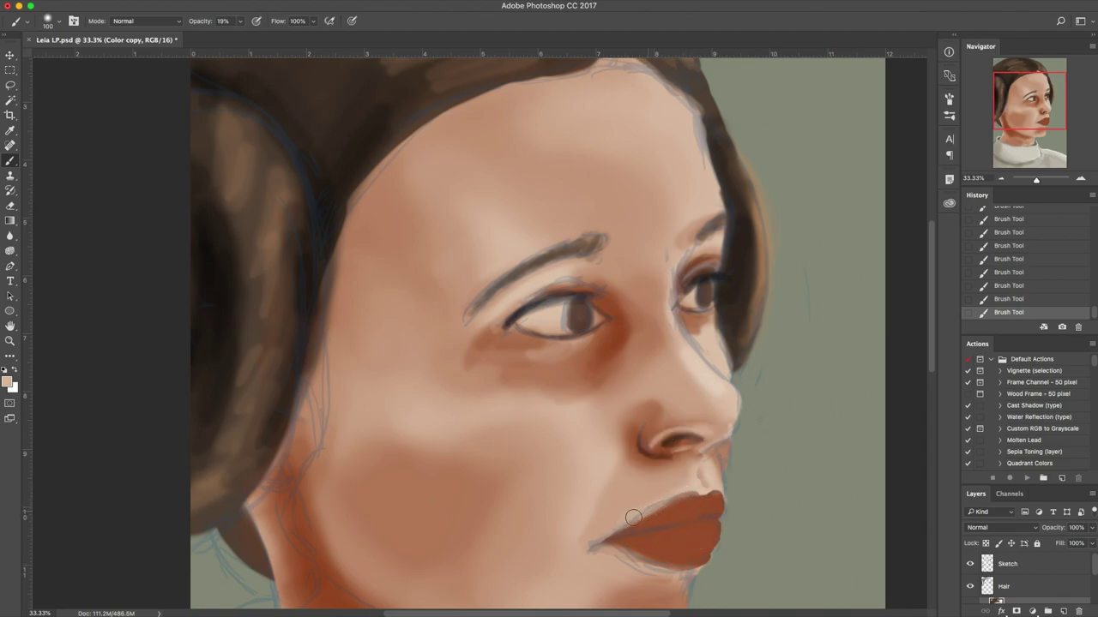
left_click(615, 559, "alt")
Choose a very dark reddish brown and paint the parting line between the lips at 70 px, then check it with the Sketch layer hidden.
left_click(656, 451, "alt")
left_click_drag(638, 531, 678, 521)
left_click(7, 382)
key("Return")
mouse_move(601, 548)
left_mouse_down()
mouse_move(632, 529)
mouse_move(710, 519)
left_mouse_up()
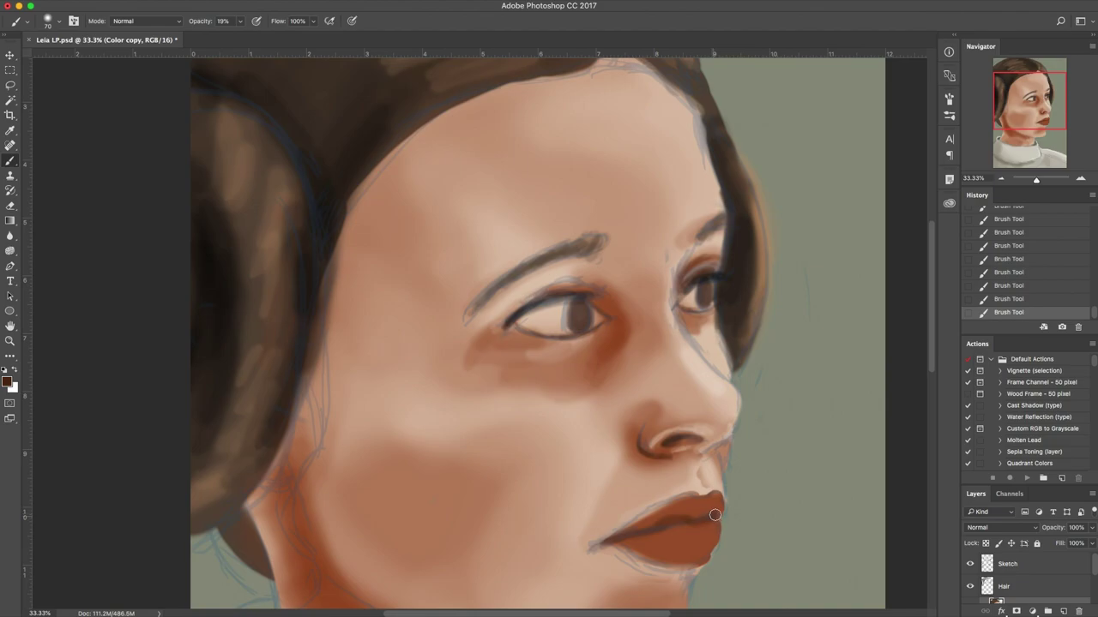
left_click(665, 528, "alt")
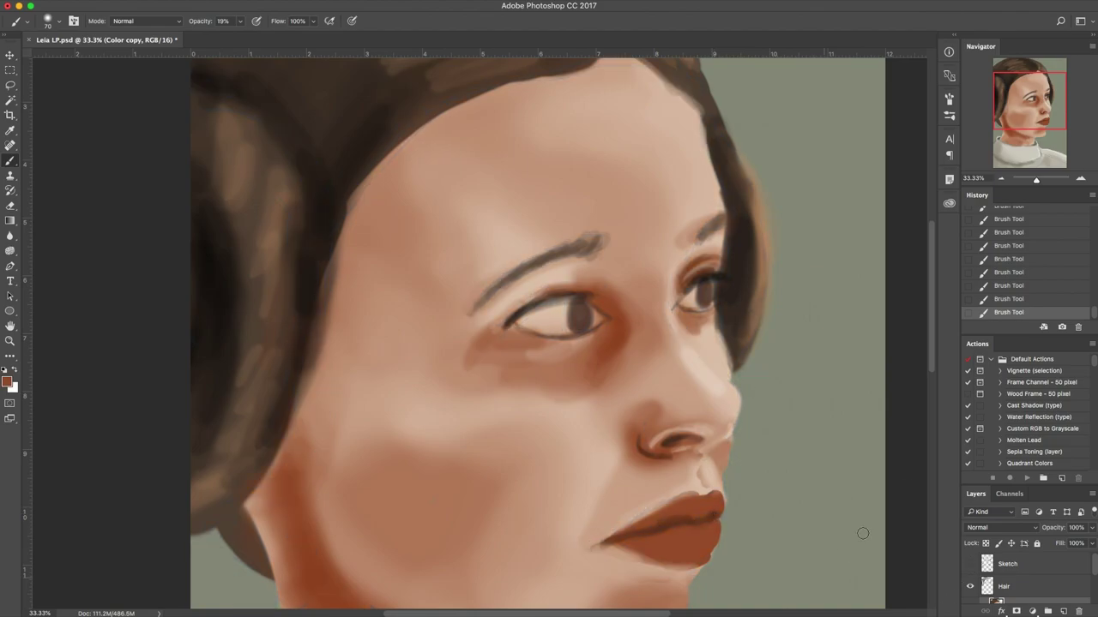
key("super+minus")
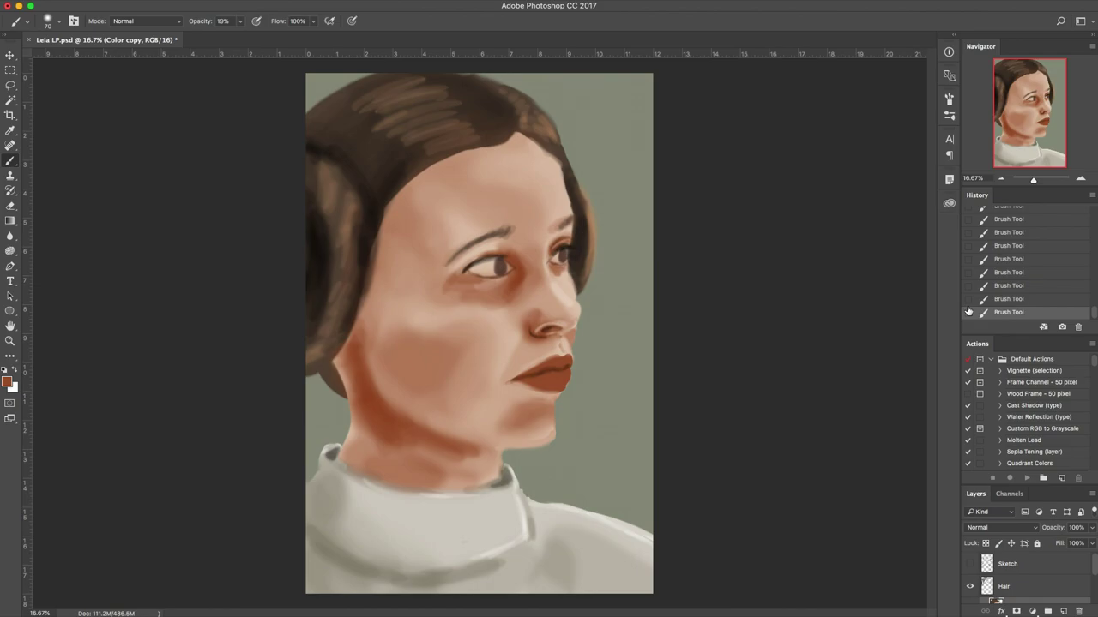
Merge Color copy down into the Color layer, then duplicate Color and clip the duplicate to it.
scroll(993, 583, "down", 3)
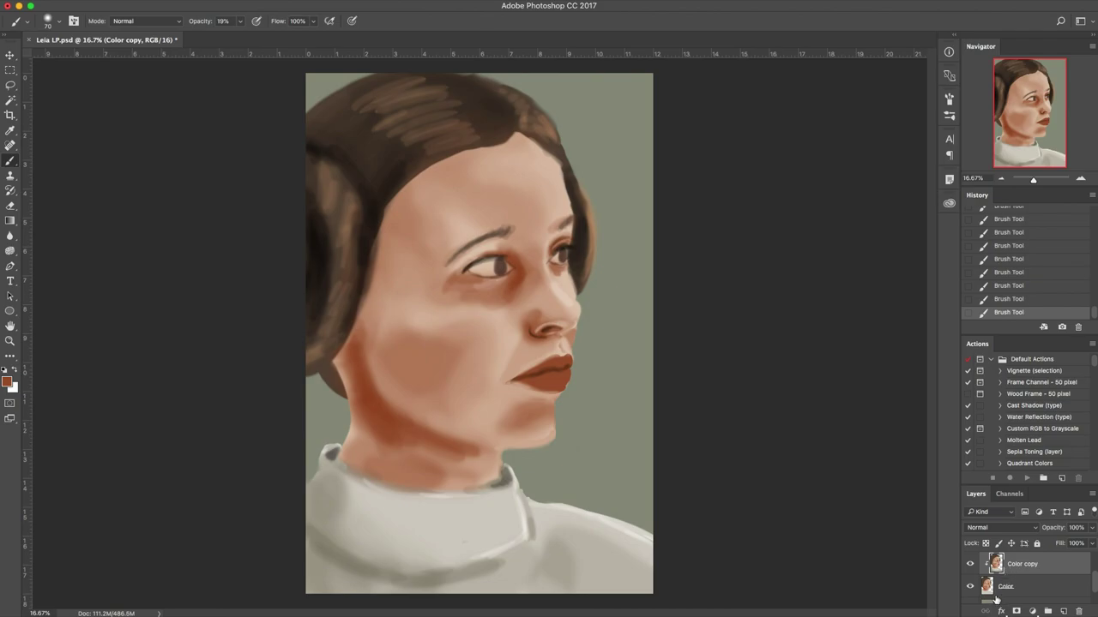
key("super+e")
key("super+z")
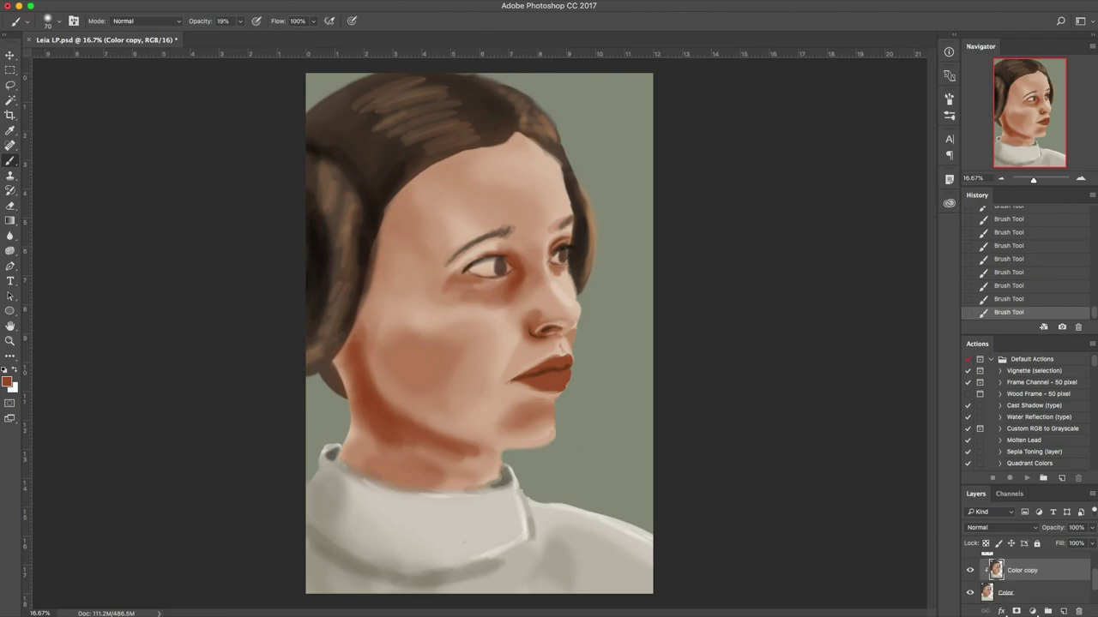
left_click(129, 1)
mouse_move(195, 0)
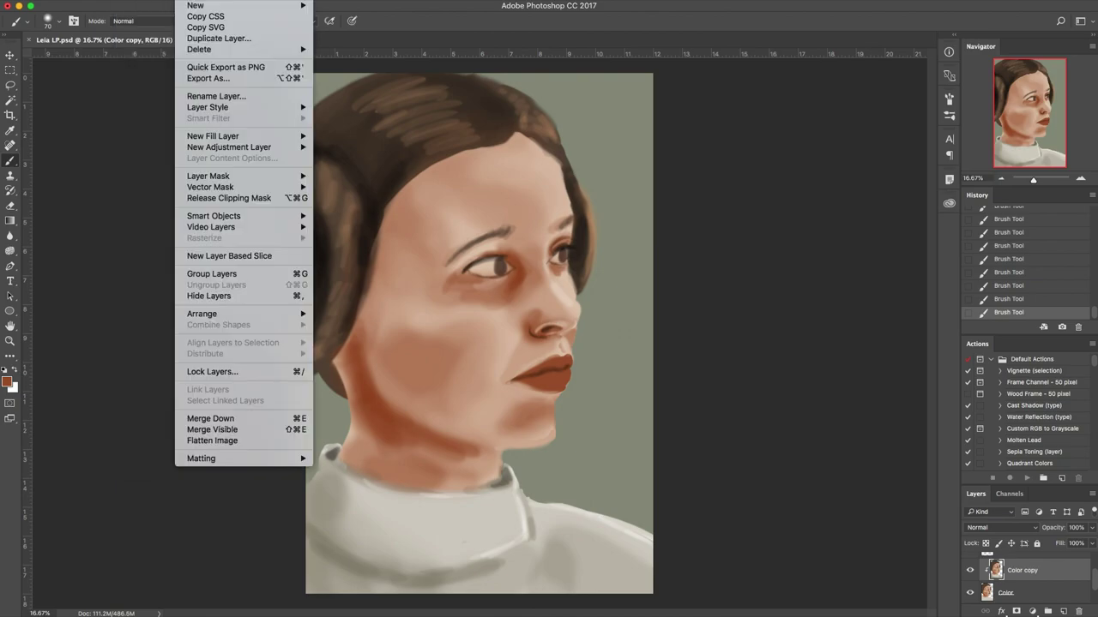
left_click(312, 419)
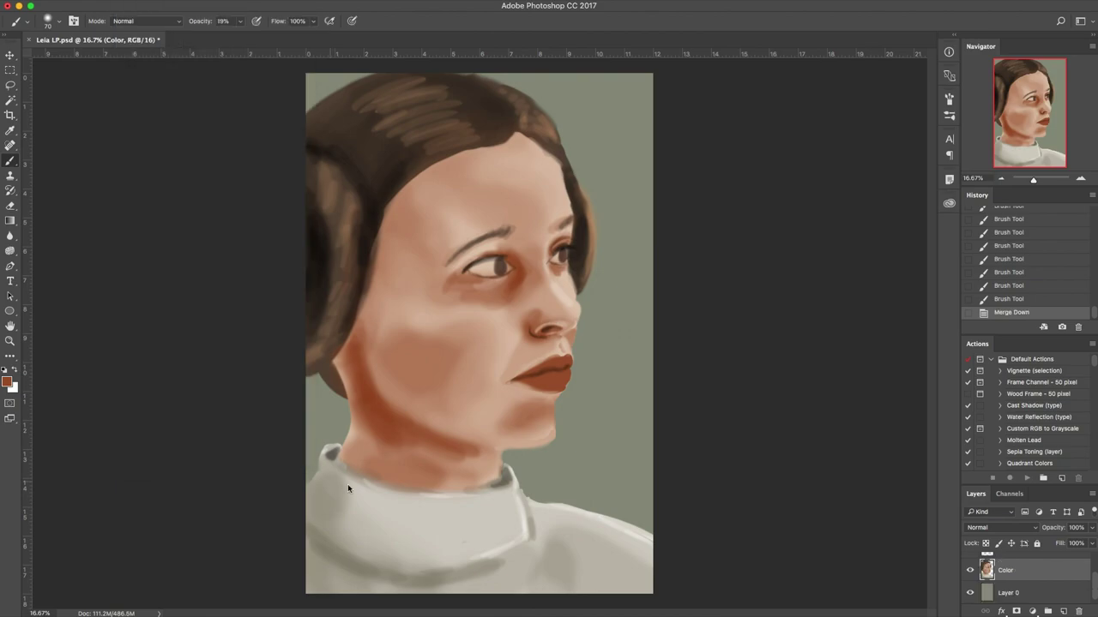
key("super+j")
left_click(1017, 577, "alt")
key("l")
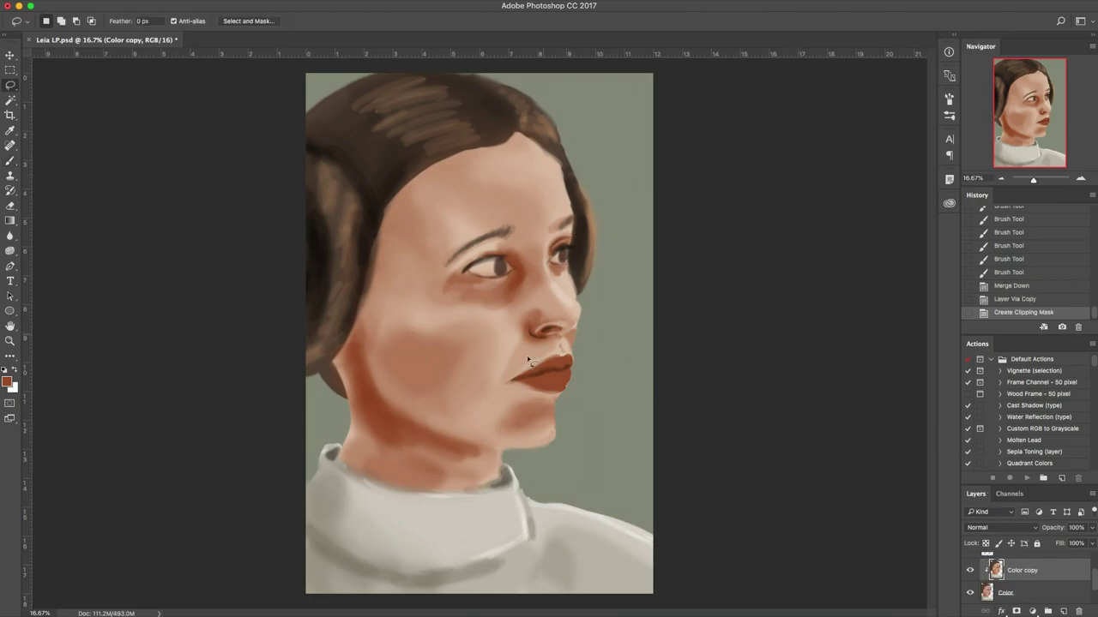
mouse_move(493, 250)
left_mouse_down()
mouse_move(473, 318)
mouse_move(446, 340)
mouse_move(469, 358)
left_mouse_up()
key("b")
key("super+d")
key("super+z")
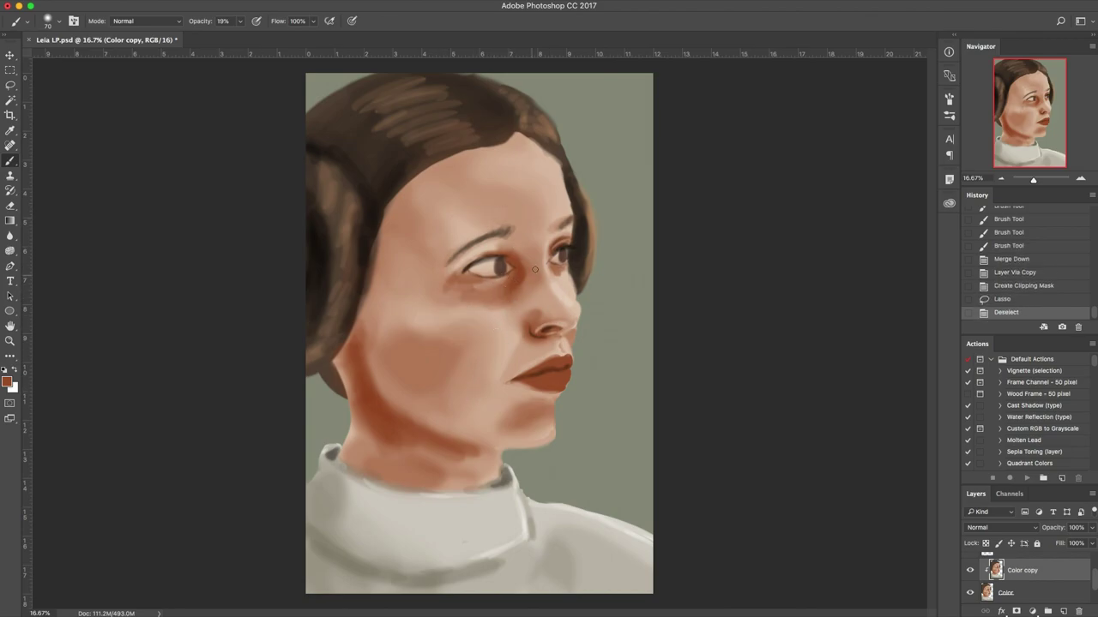
Lasso the near eye together with its eyebrow and under-eye shadow, and feather the selection by 15 pixels.
key("l")
mouse_move(523, 224)
left_mouse_down()
mouse_move(536, 268)
mouse_move(523, 302)
mouse_move(429, 315)
mouse_move(422, 246)
mouse_move(519, 225)
left_mouse_up()
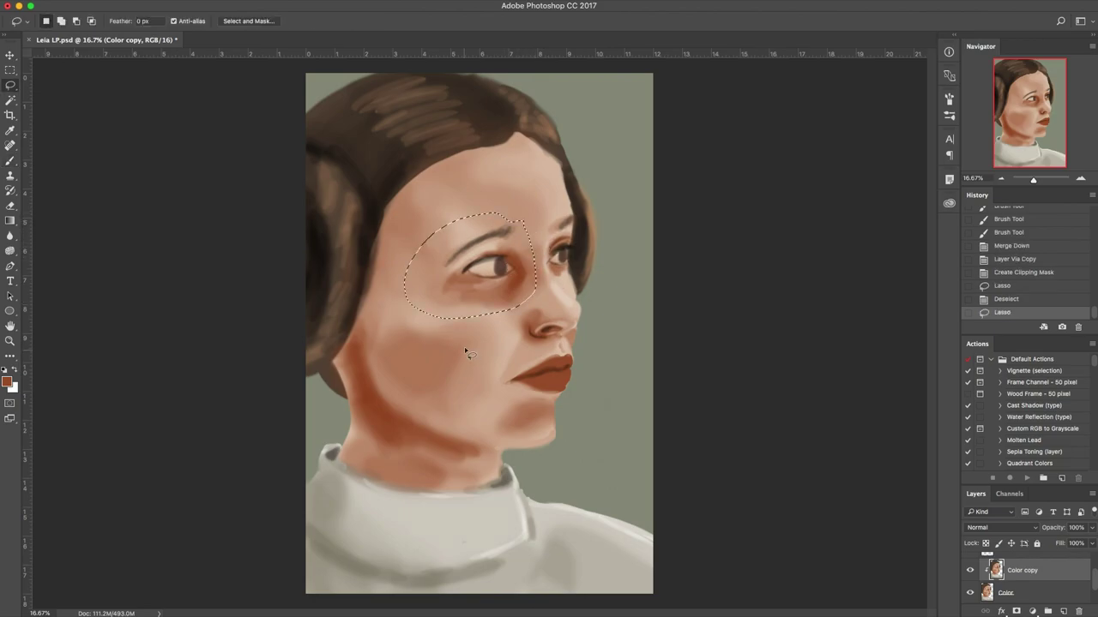
right_click(421, 266)
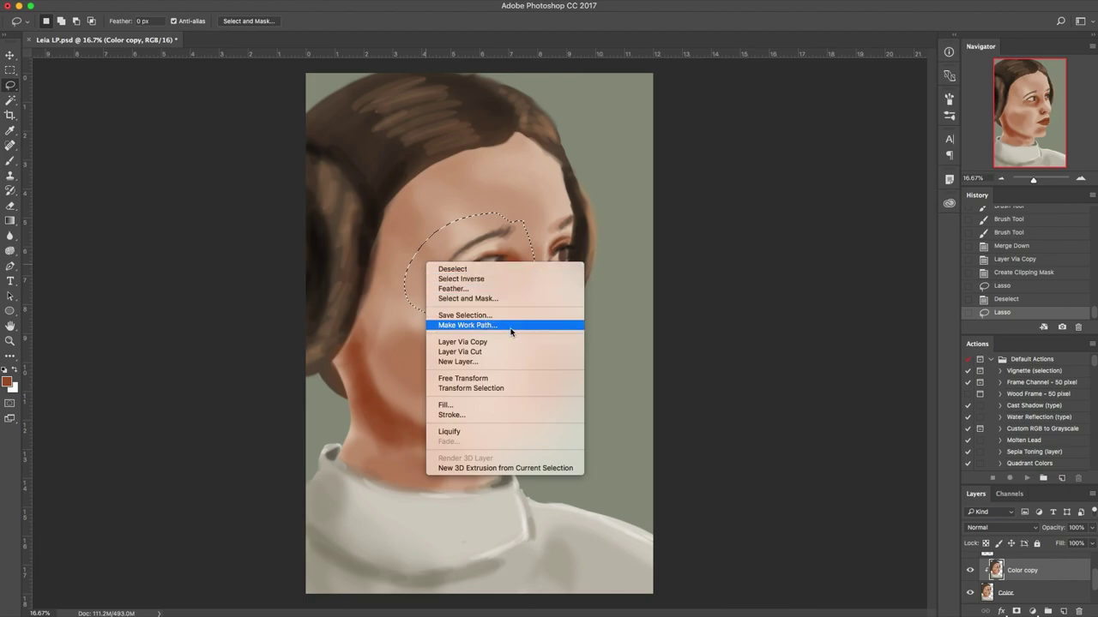
left_click(461, 290)
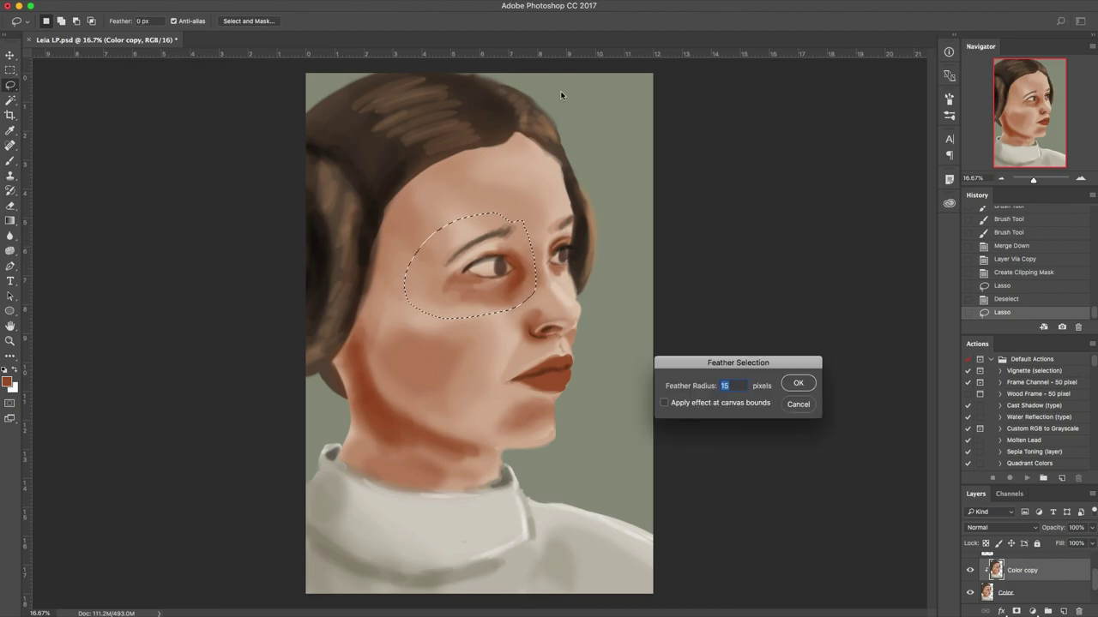
key("Return")
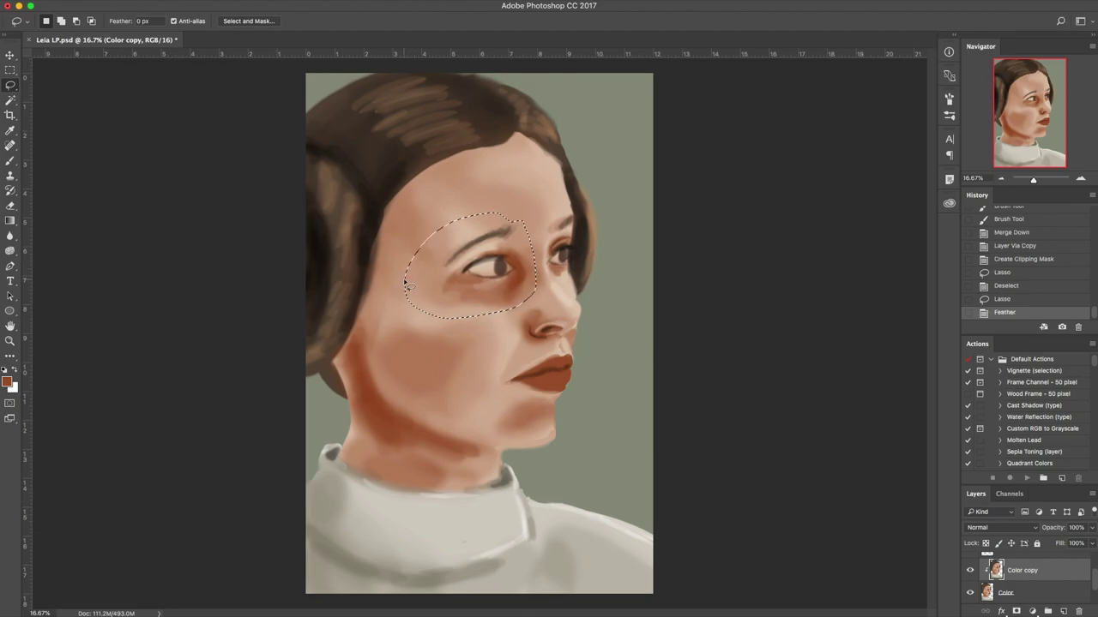
Free-transform the selected eye area to X 1674 px and Y 2016 px, and deselect it.
key("ctrl+t")
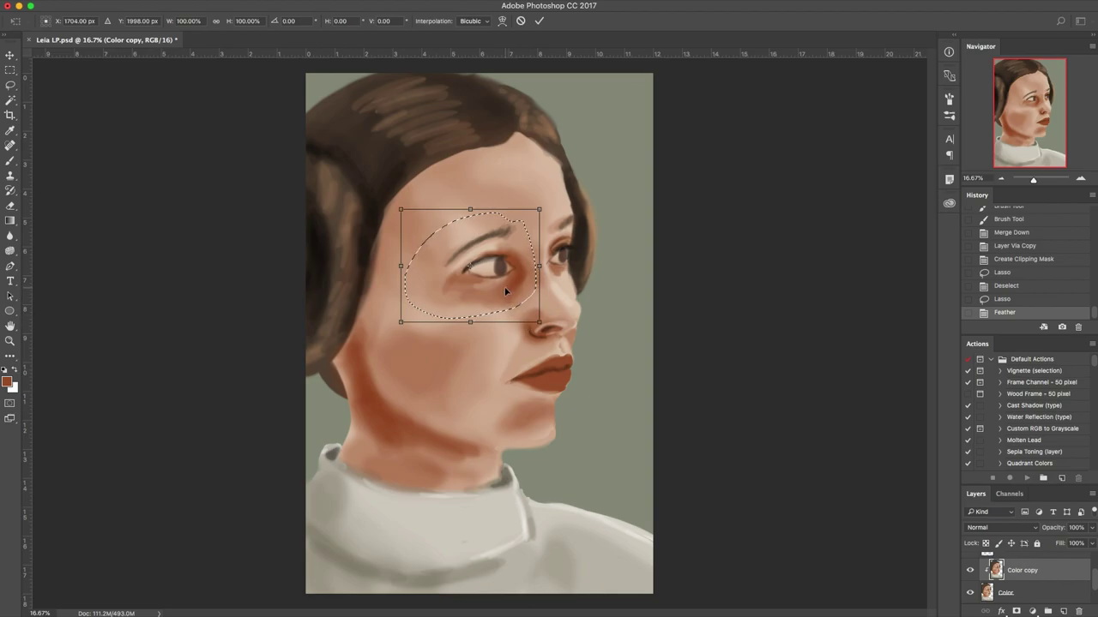
mouse_move(504, 290)
left_mouse_down()
mouse_move(487, 309)
mouse_move(549, 269)
mouse_move(476, 286)
mouse_move(509, 292)
left_mouse_up()
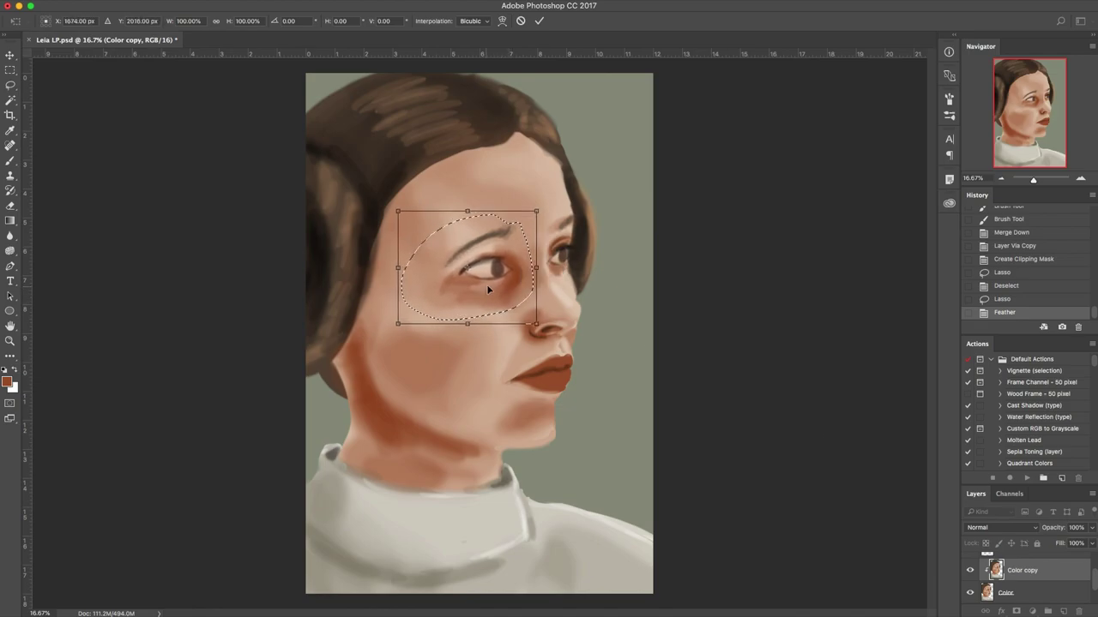
key("Escape")
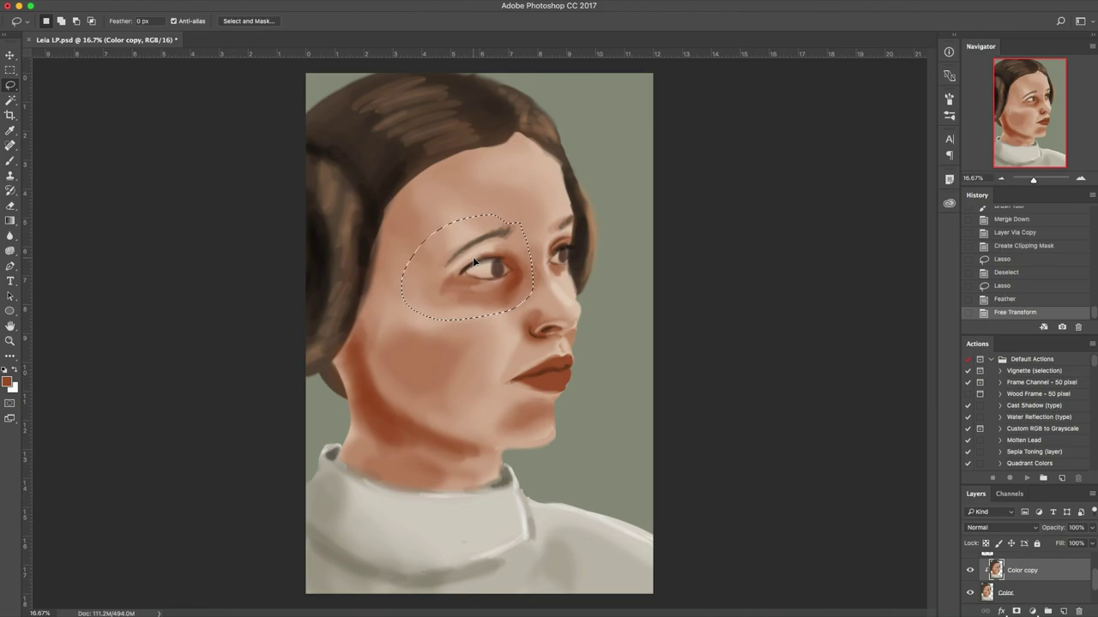
key("ctrl+d")
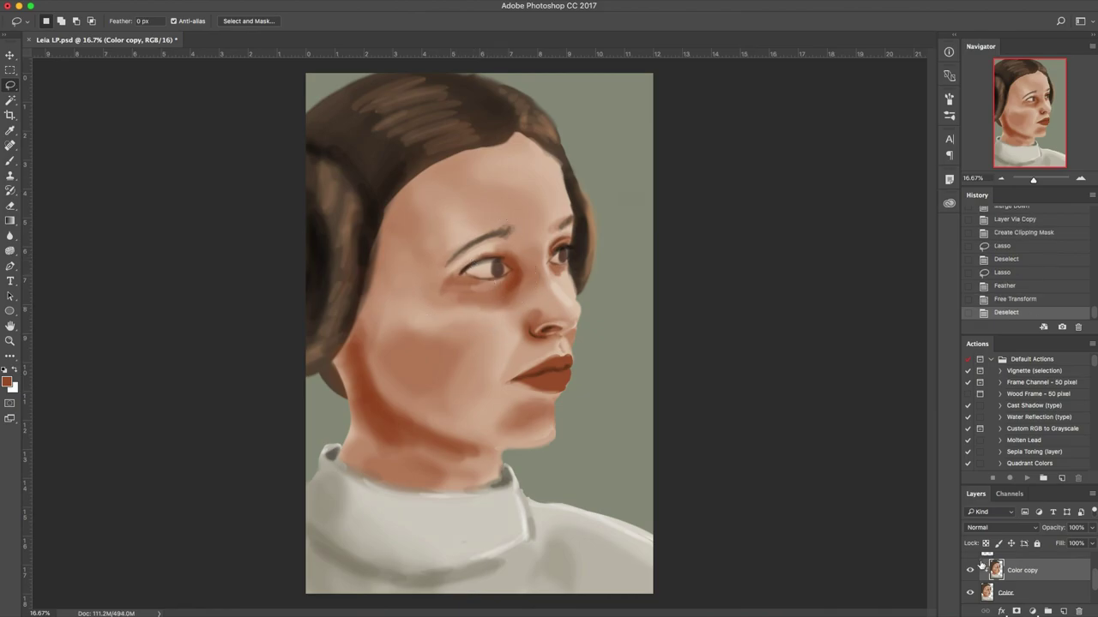
Merge the adjusted Color copy into Color again and make a fresh clipped duplicate of the Color layer.
key("b")
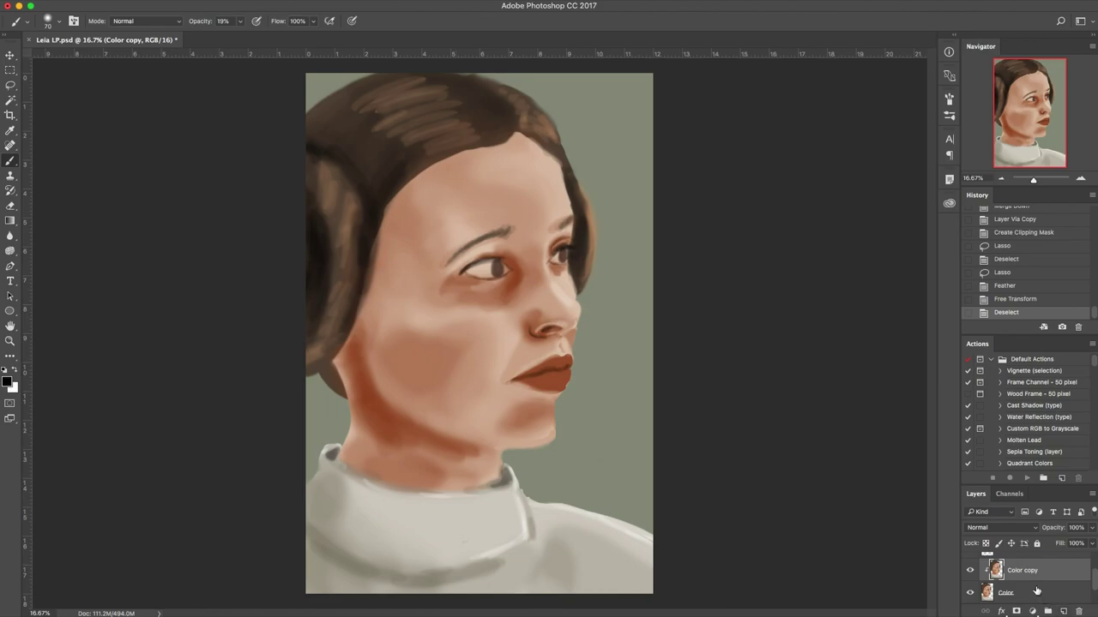
key("ctrl+e")
key("ctrl+j")
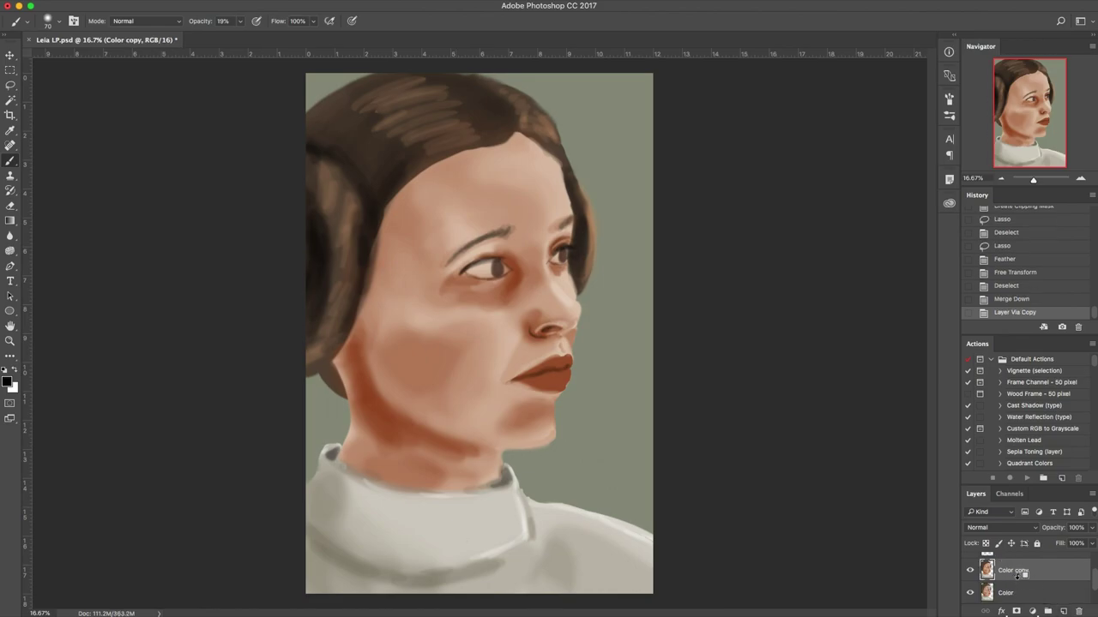
left_click(1016, 580, "alt")
On the Hair layer, sample the dark brown near the parting and paint the hairline from forehead to temple with a 125 px brush.
key("alt+]")
key("]")
key("]")
key("]")
key("]")
key("]")
key("]")
key("]")
key("]")
key("]")
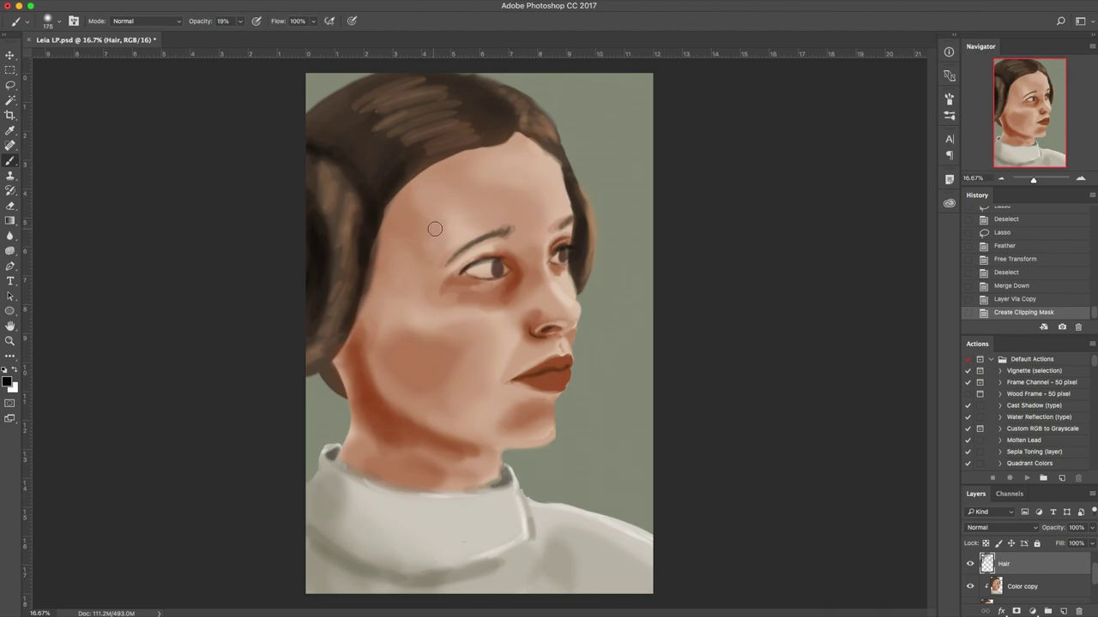
key("[")
key("[")
left_click(488, 137, "alt")
key("bracketleft")
left_click_drag(510, 134, 468, 151)
key("super+z")
mouse_move(497, 144)
left_mouse_down()
mouse_move(444, 159)
mouse_move(454, 156)
left_mouse_up()
left_click_drag(508, 136, 427, 168)
left_click_drag(502, 140, 418, 176)
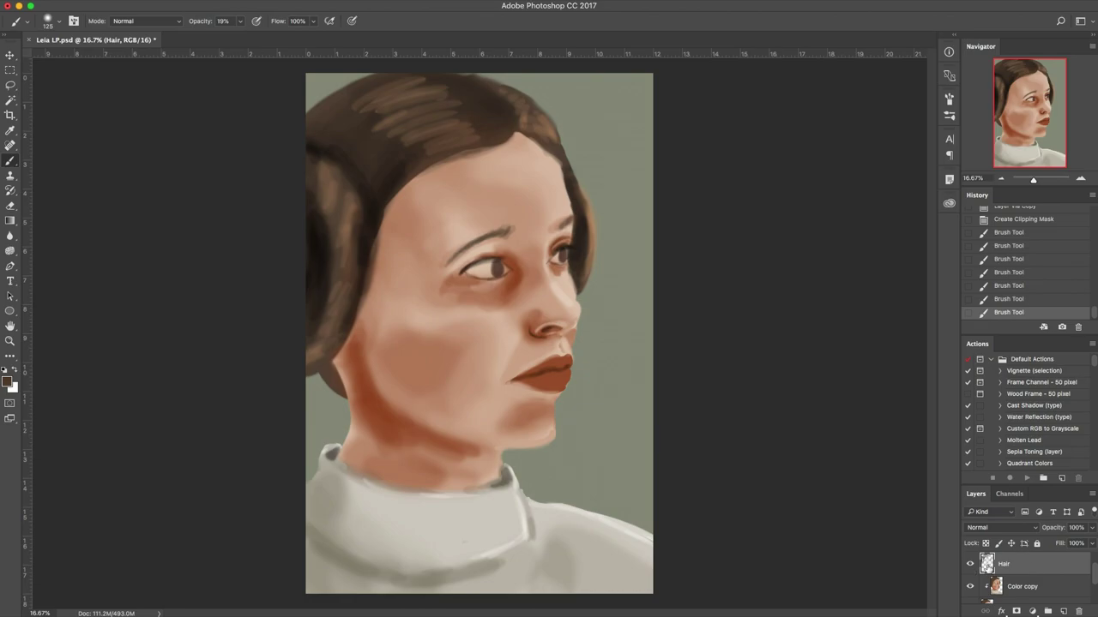
mouse_move(505, 141)
left_mouse_down()
mouse_move(415, 173)
mouse_move(442, 166)
mouse_move(375, 212)
mouse_move(391, 209)
mouse_move(375, 246)
mouse_move(394, 221)
left_mouse_up()
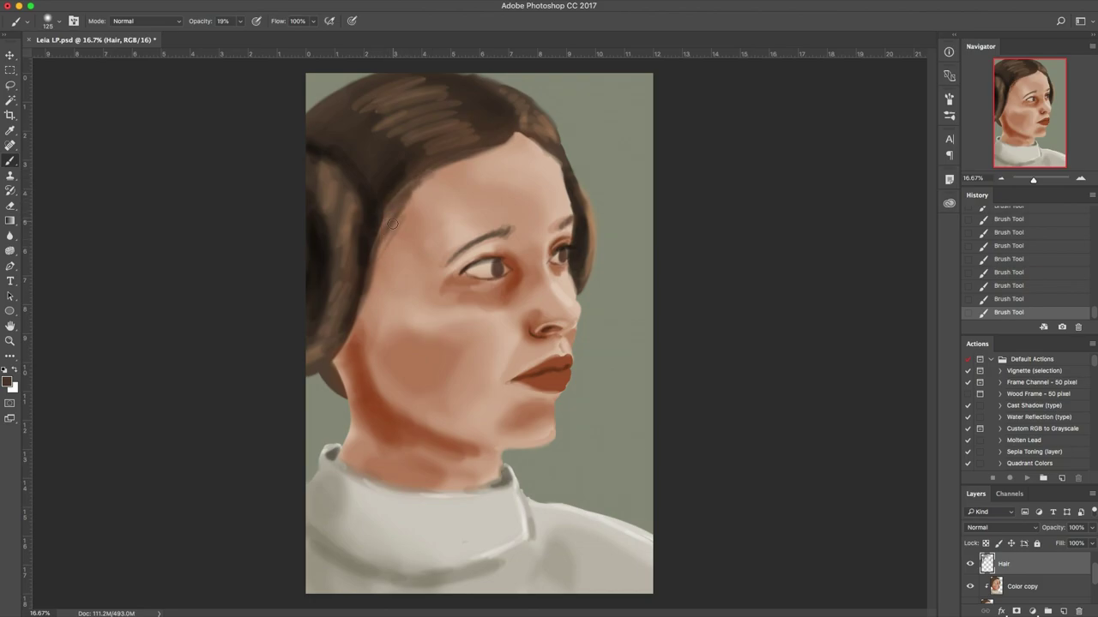
Sample a near-black from the near bun and extend its front edge over the cheek, enlarging the brush to 250 px.
mouse_move(373, 308)
left_mouse_down()
mouse_move(335, 350)
mouse_move(370, 288)
left_mouse_up()
left_click(365, 244, "alt")
mouse_move(374, 230)
left_mouse_down()
mouse_move(377, 264)
mouse_move(338, 355)
left_mouse_up()
key("bracketright")
key("bracketright")
key("bracketright")
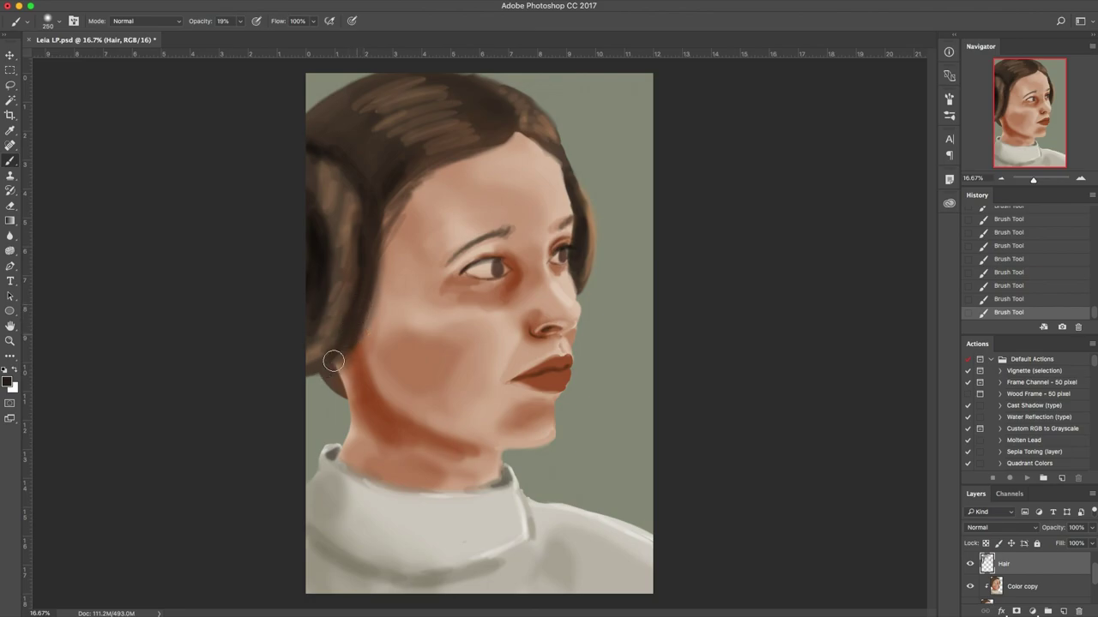
mouse_move(360, 329)
left_mouse_down()
mouse_move(381, 242)
mouse_move(371, 338)
left_mouse_up()
left_click_drag(382, 262, 350, 357)
mouse_move(377, 222)
left_mouse_down()
mouse_move(381, 252)
mouse_move(360, 321)
mouse_move(313, 377)
mouse_move(358, 345)
mouse_move(317, 377)
mouse_move(346, 303)
mouse_move(296, 367)
mouse_move(338, 277)
mouse_move(336, 327)
mouse_move(322, 346)
mouse_move(368, 250)
mouse_move(333, 331)
mouse_move(346, 335)
mouse_move(368, 225)
mouse_move(365, 244)
mouse_move(340, 187)
mouse_move(367, 279)
left_mouse_up()
Sample the bun's darkest tones and darken its interior, its lower part and the hair just above it.
left_click(350, 218, "alt")
left_click(351, 332, "alt")
mouse_move(345, 236)
left_mouse_down()
mouse_move(336, 316)
mouse_move(362, 294)
mouse_move(314, 331)
mouse_move(319, 343)
mouse_move(349, 331)
mouse_move(325, 348)
mouse_move(317, 335)
mouse_move(343, 313)
mouse_move(347, 182)
left_mouse_up()
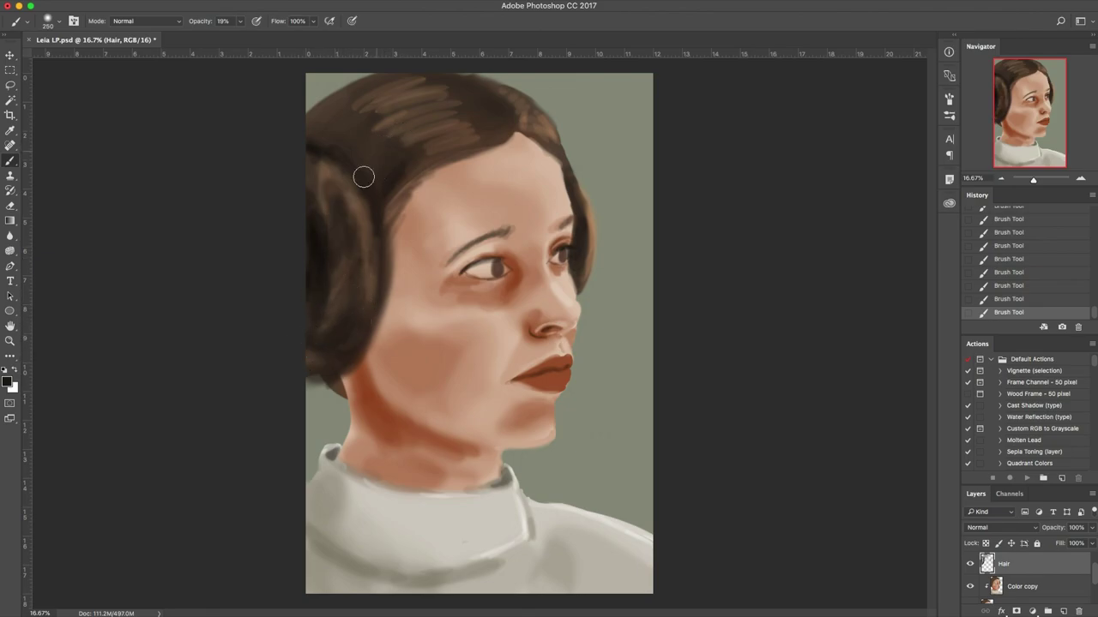
mouse_move(311, 133)
left_mouse_down()
mouse_move(377, 126)
mouse_move(388, 145)
mouse_move(375, 205)
mouse_move(394, 176)
left_mouse_up()
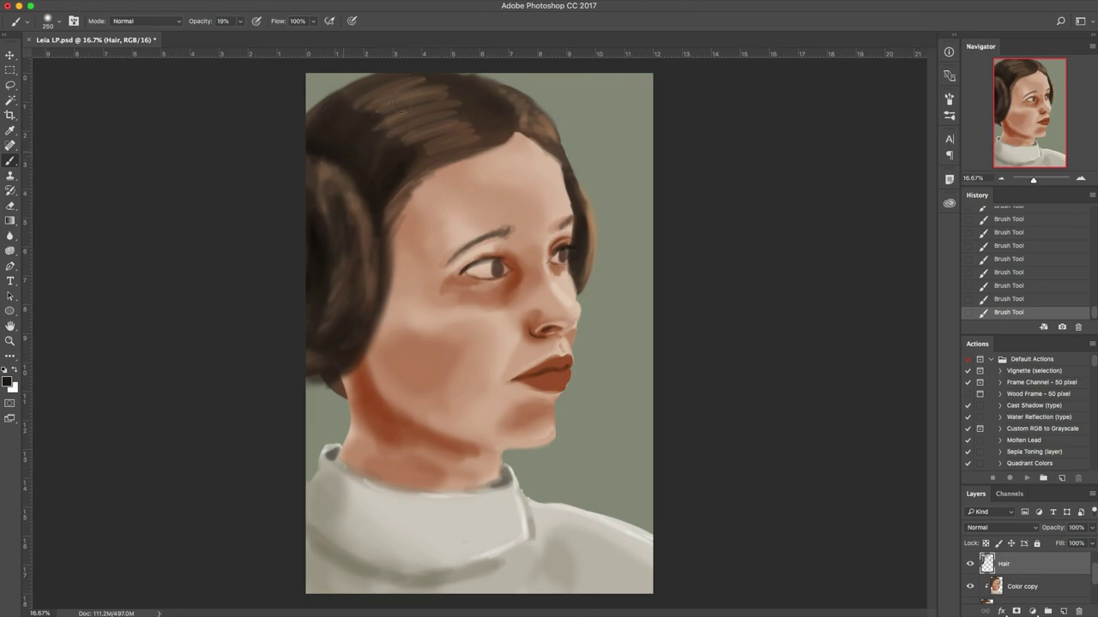
Sample a brown from the top of the bun, blend that area, and fill out the hairline down to the temple at 175 px.
left_click(320, 160, "alt")
left_click_drag(322, 161, 337, 171)
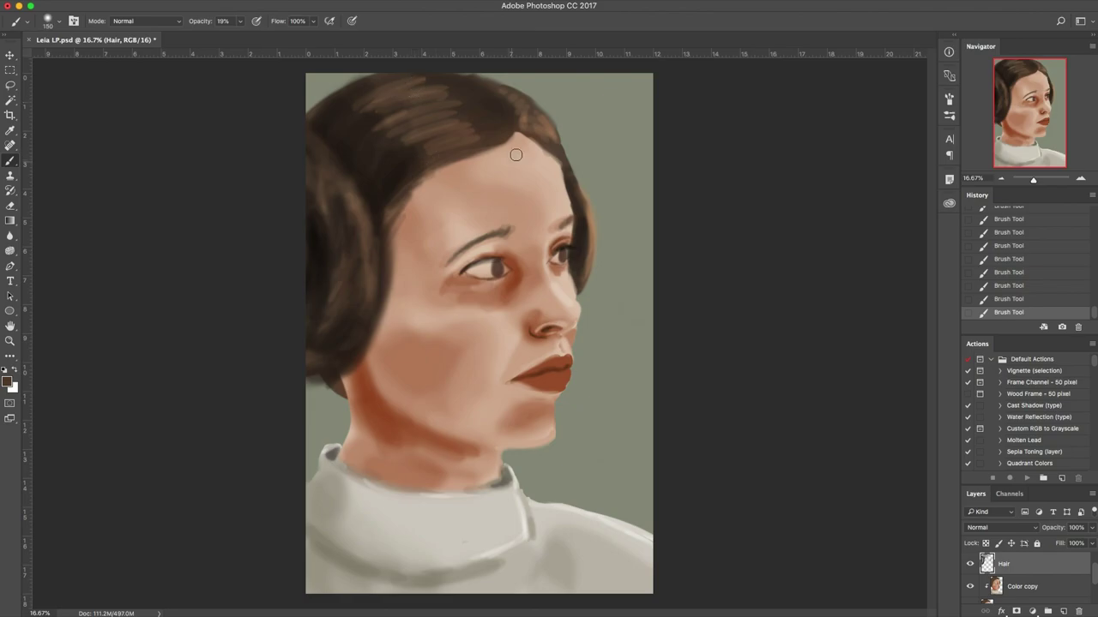
mouse_move(485, 141)
left_mouse_down()
mouse_move(511, 129)
mouse_move(470, 151)
mouse_move(491, 150)
mouse_move(498, 143)
mouse_move(446, 162)
mouse_move(500, 138)
mouse_move(422, 171)
mouse_move(434, 174)
mouse_move(384, 231)
mouse_move(397, 242)
mouse_move(387, 266)
left_mouse_up()
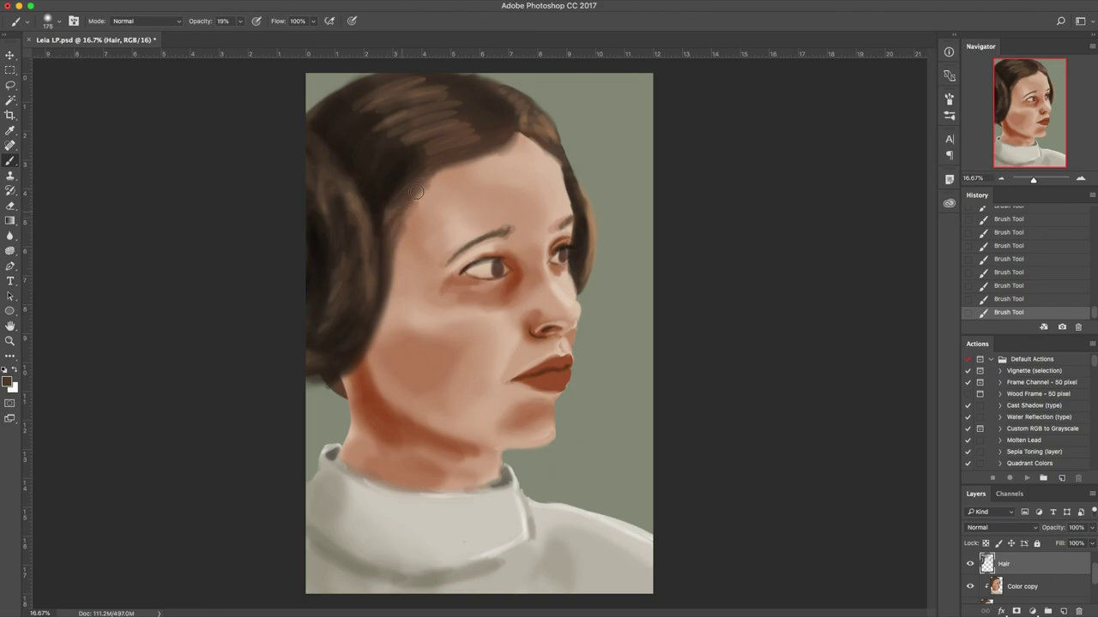
mouse_move(512, 130)
left_mouse_down()
mouse_move(560, 175)
mouse_move(504, 146)
mouse_move(516, 135)
mouse_move(552, 159)
mouse_move(512, 128)
mouse_move(506, 153)
mouse_move(516, 139)
mouse_move(431, 182)
mouse_move(401, 238)
mouse_move(413, 198)
mouse_move(429, 187)
mouse_move(396, 251)
left_mouse_up()
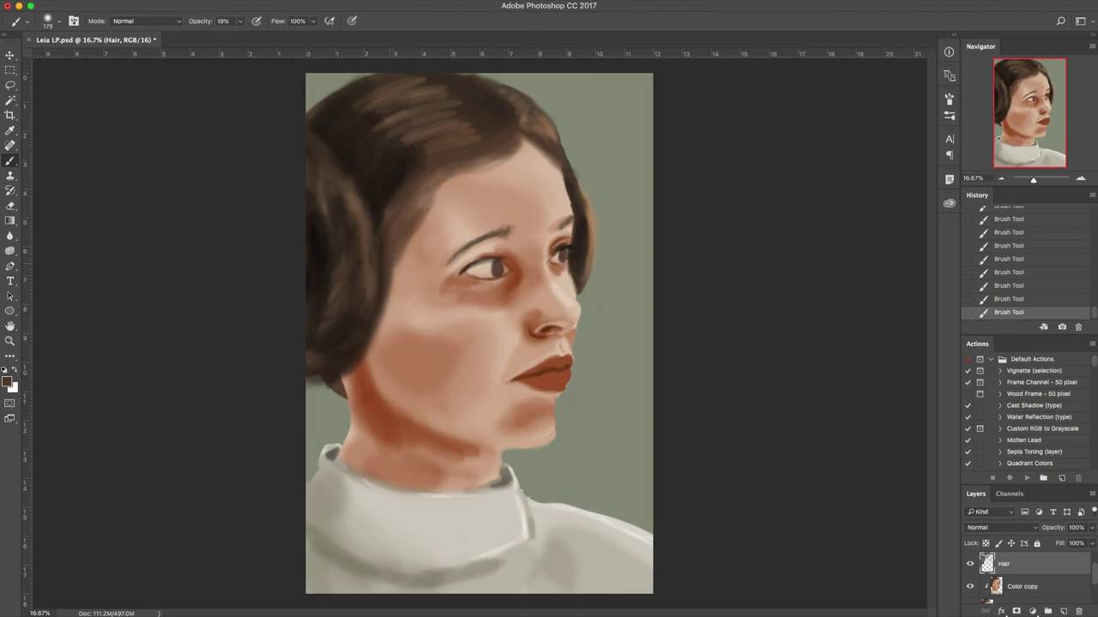
Paint a loose, curling strand from the temple down to the neck with a 90 px brush, erase its stray end, and flip the canvas horizontally.
mouse_move(437, 197)
left_mouse_down()
mouse_move(415, 227)
mouse_move(374, 247)
mouse_move(419, 264)
mouse_move(383, 289)
mouse_move(391, 332)
mouse_move(369, 318)
mouse_move(371, 404)
mouse_move(364, 347)
left_mouse_up()
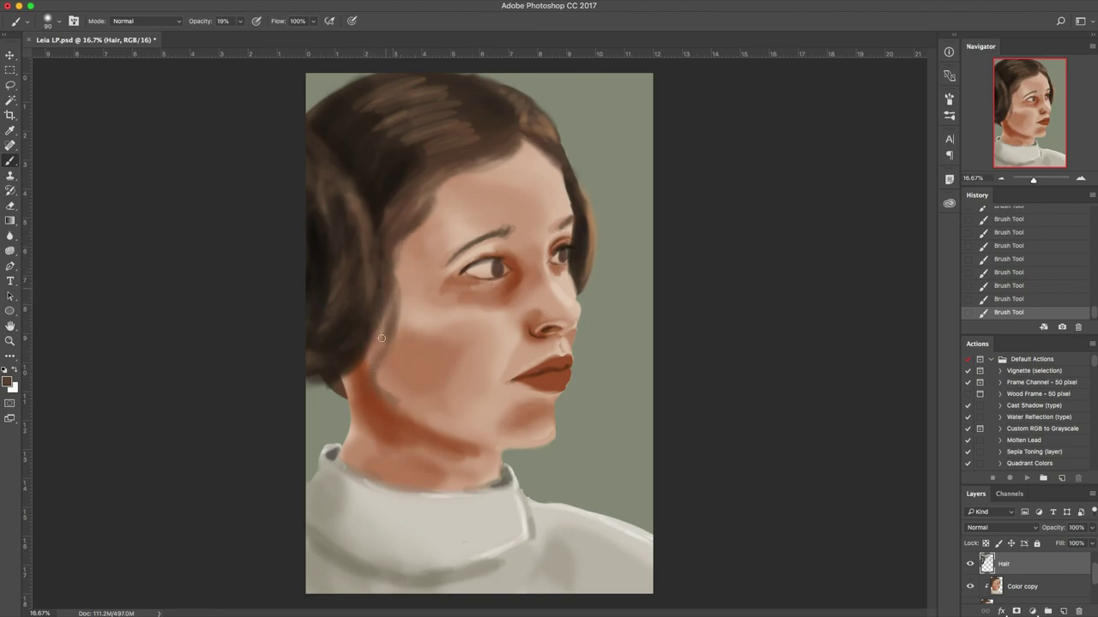
key("e")
left_click_drag(378, 419, 387, 414)
key("b")
left_click_drag(374, 342, 365, 362)
left_click_drag(379, 411, 368, 436)
left_click_drag(395, 249, 364, 348)
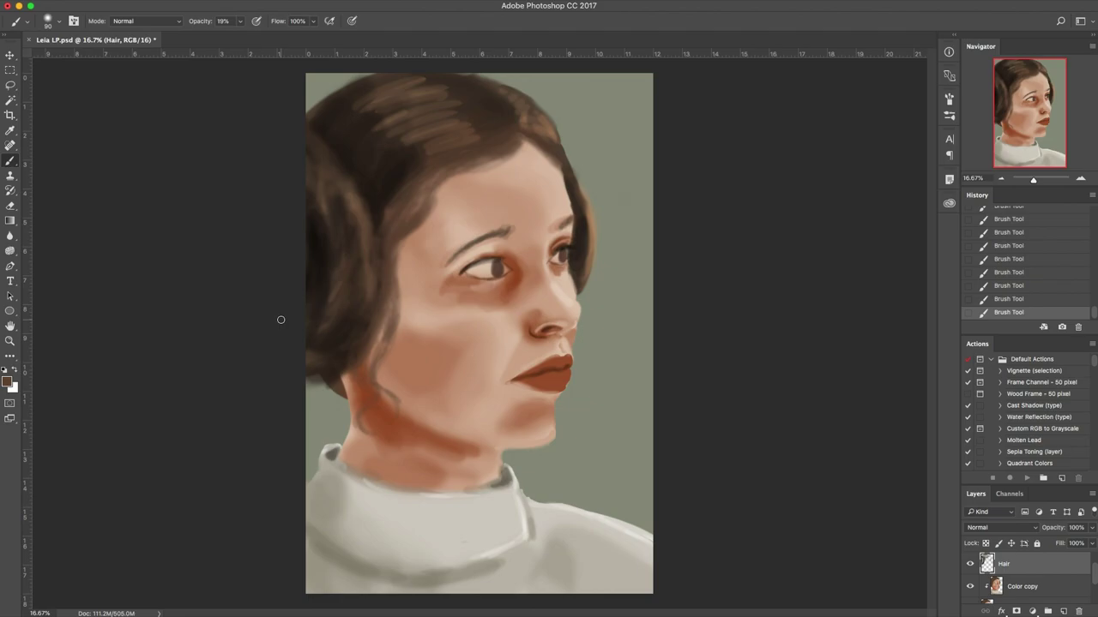
key("super+shift+h")
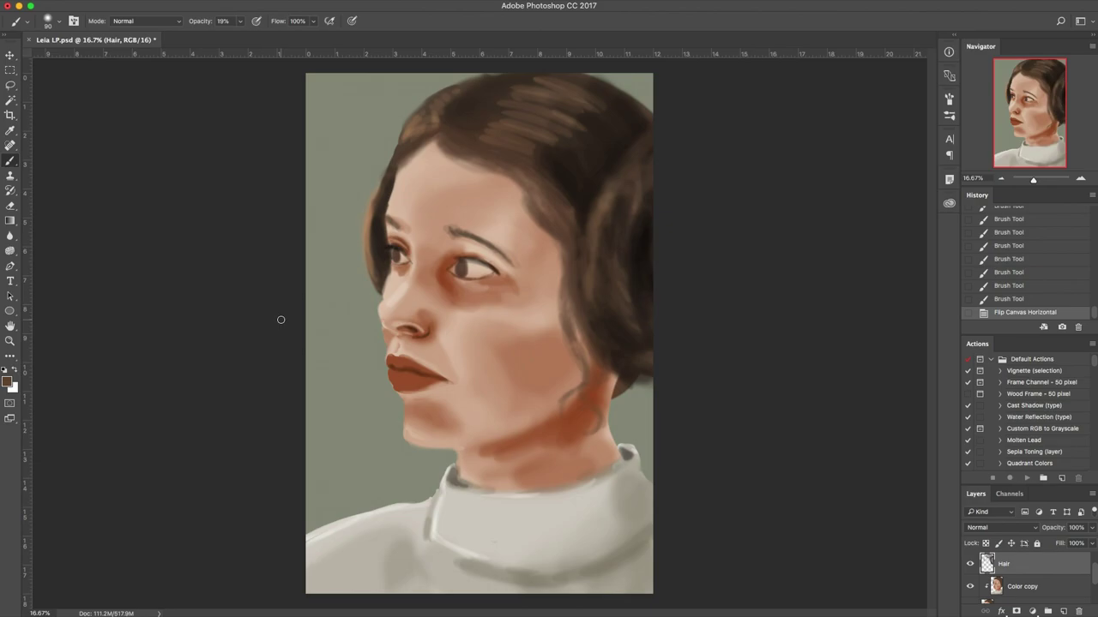
Flip the canvas back horizontally, save the document, and ready a 150 px brush on the Color copy layer.
key("super+shift+h")
key("super+s")
key("alt+[")
key("]")
key("]")
key("]")
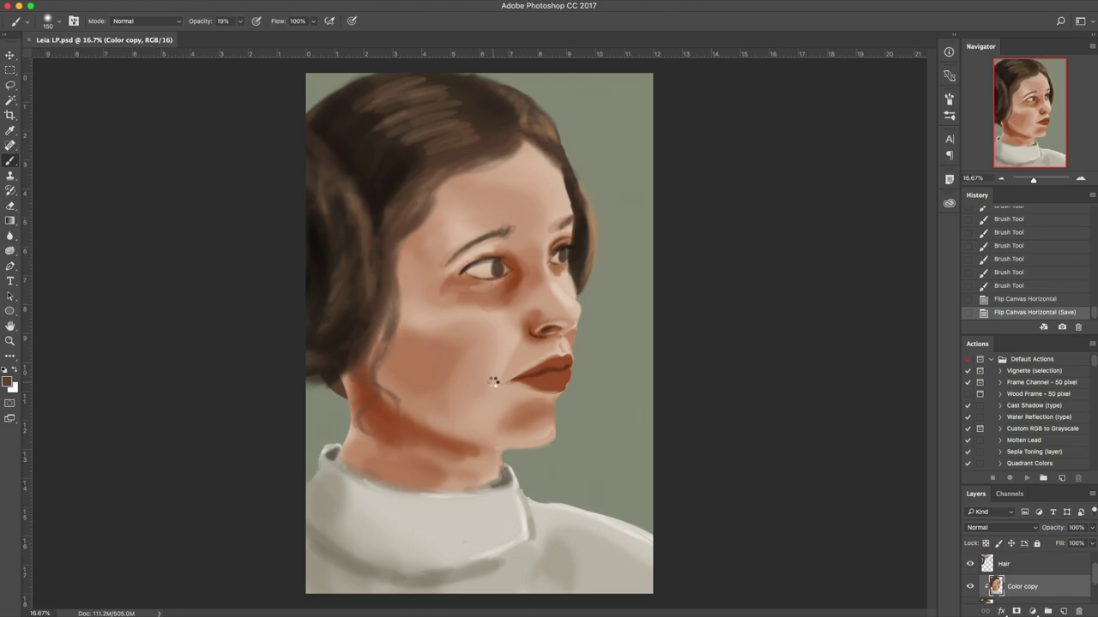
Create a new 1 x 1 inch document at 300 pixels/inch with a white background.
key("super+n")
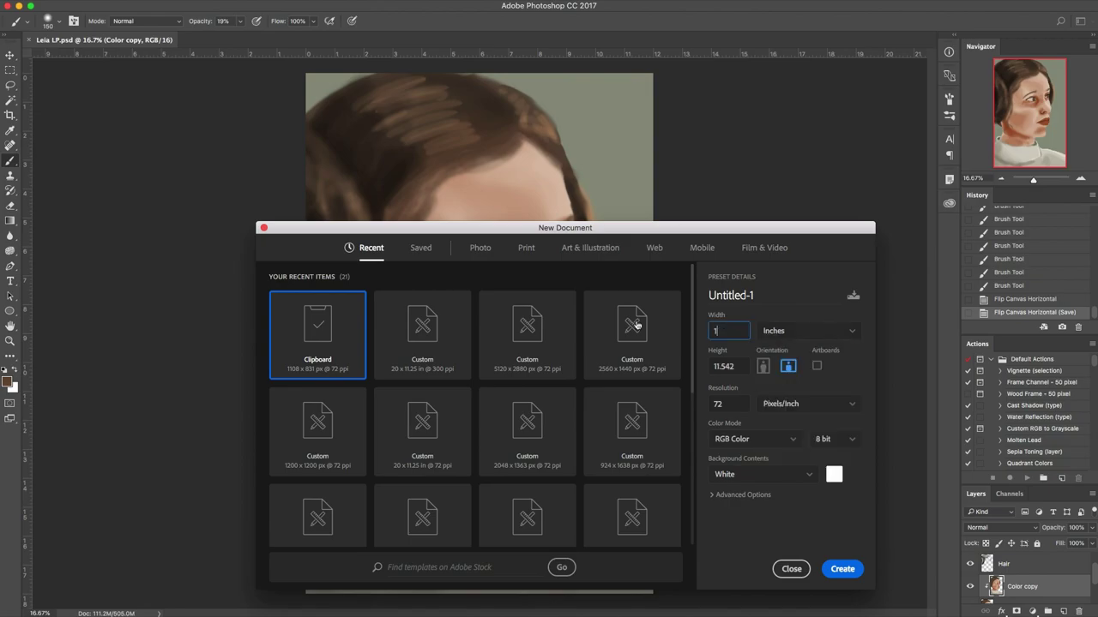
key("Tab")
type("1")
key("shift+Tab")
left_click(731, 404)
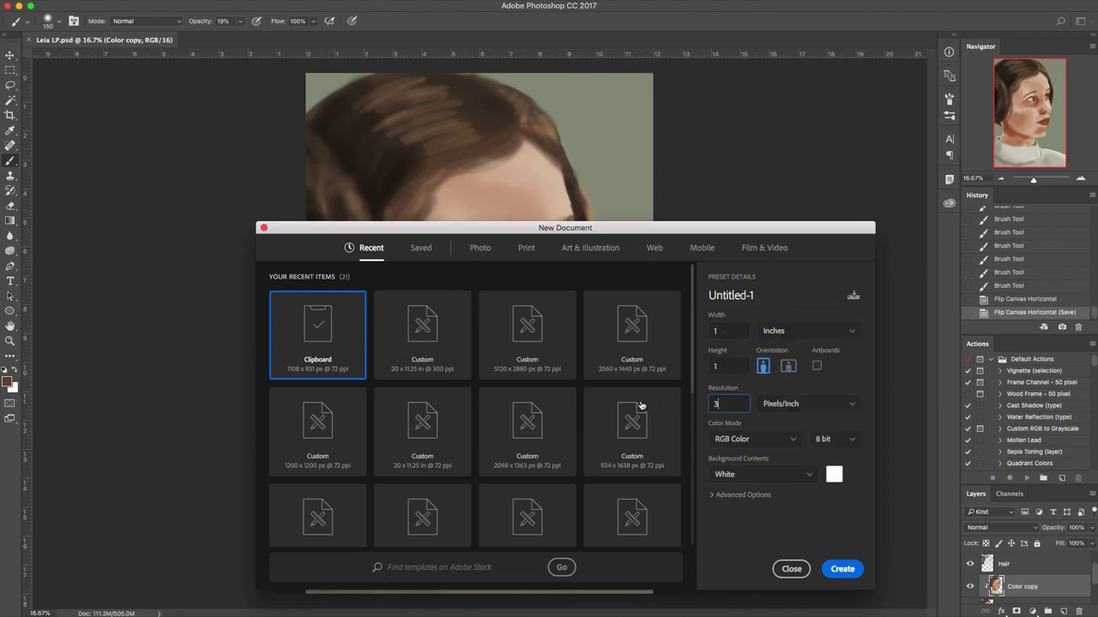
left_click(842, 568)
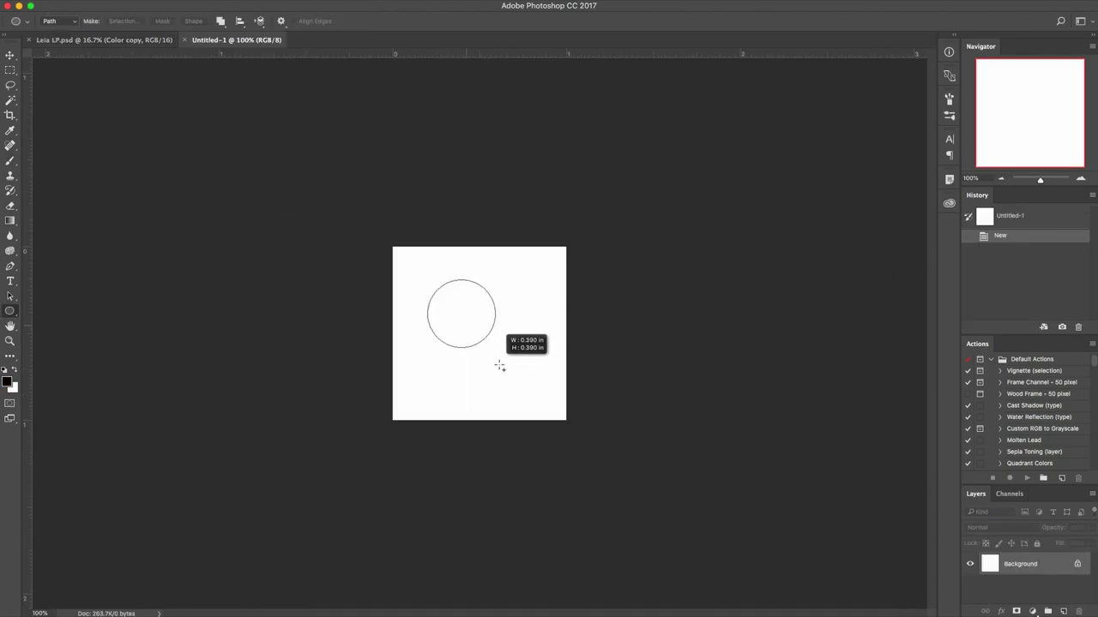
Undo the first ellipse attempt and draw a circular path about 224 px in diameter, centred on the white canvas.
left_click_drag(498, 366, 547, 421)
key("super+z")
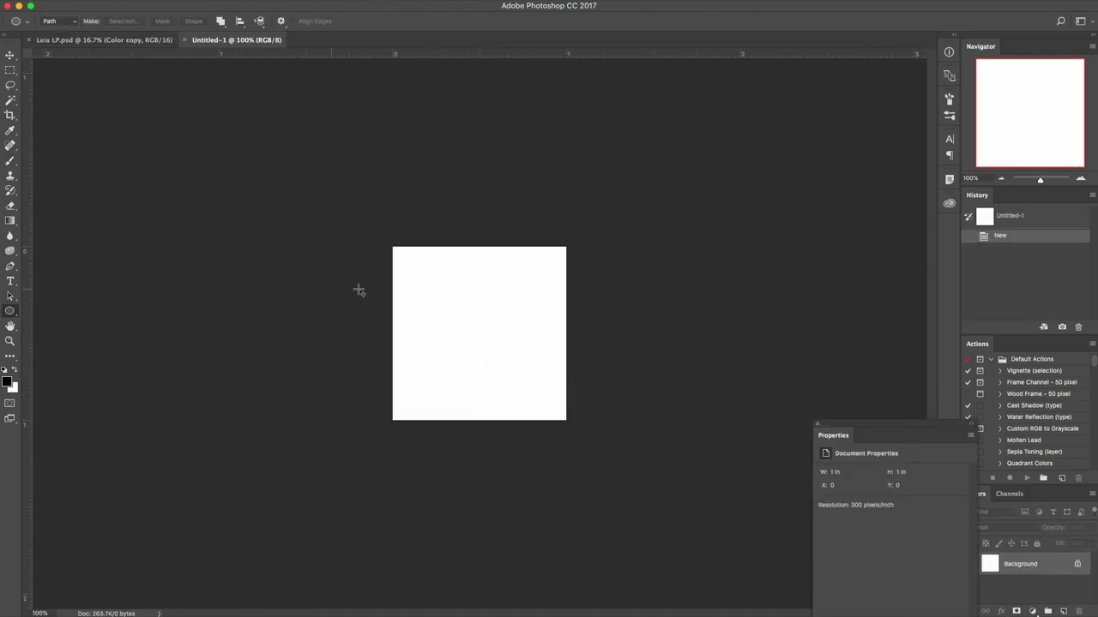
left_click_drag(419, 273, 530, 375)
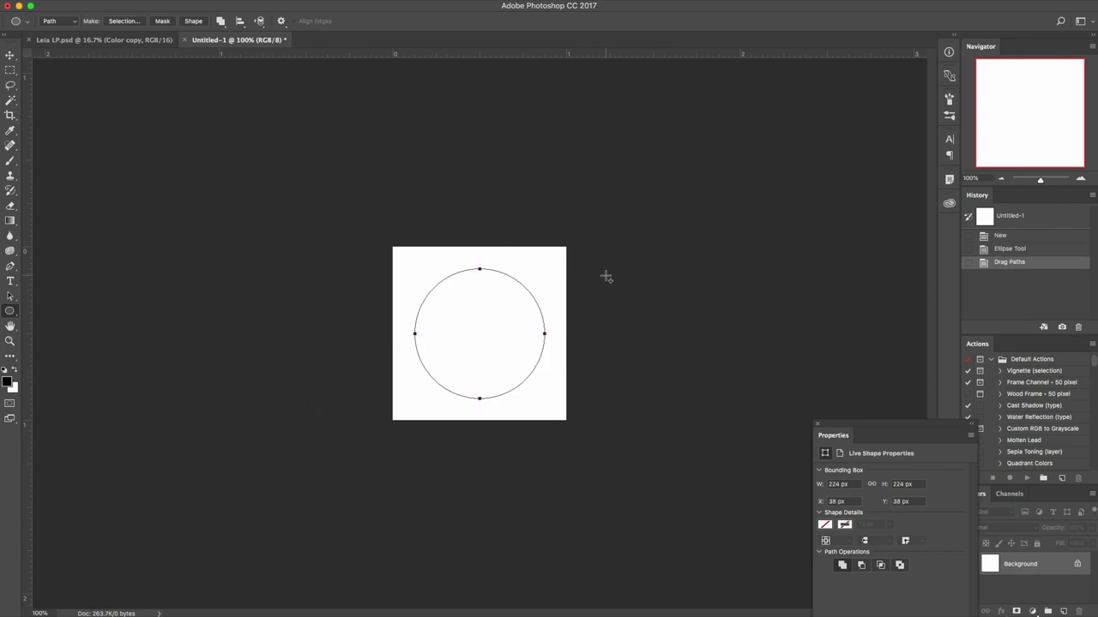
Fill the circular path with the black foreground color in Normal mode at 100% opacity, and dismiss the path.
key("p")
right_click(466, 312)
left_click(503, 382)
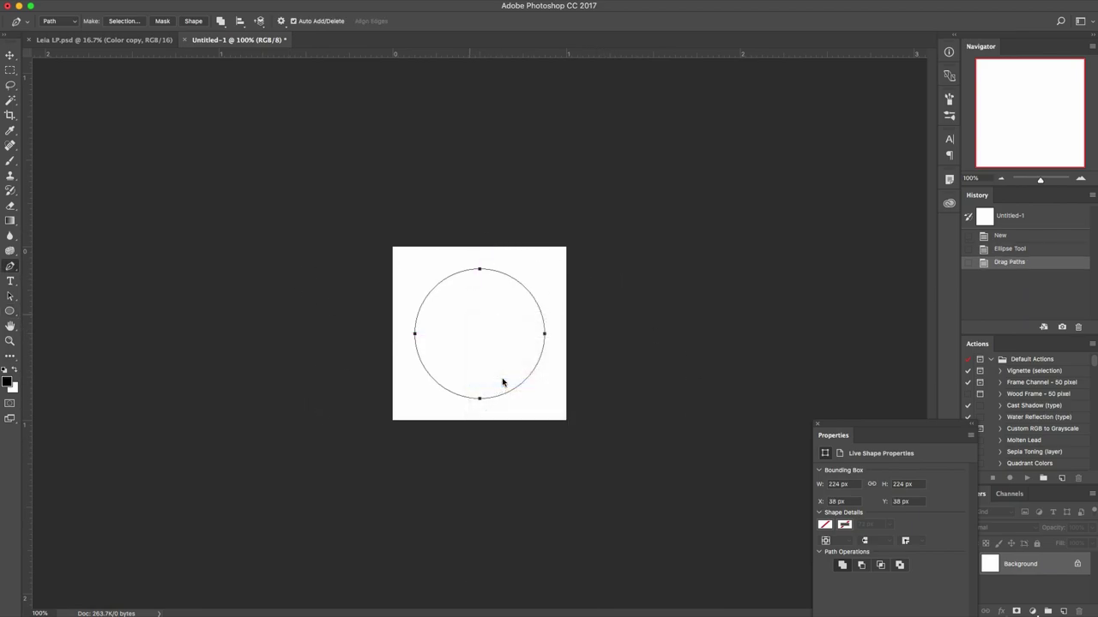
left_click(307, 325)
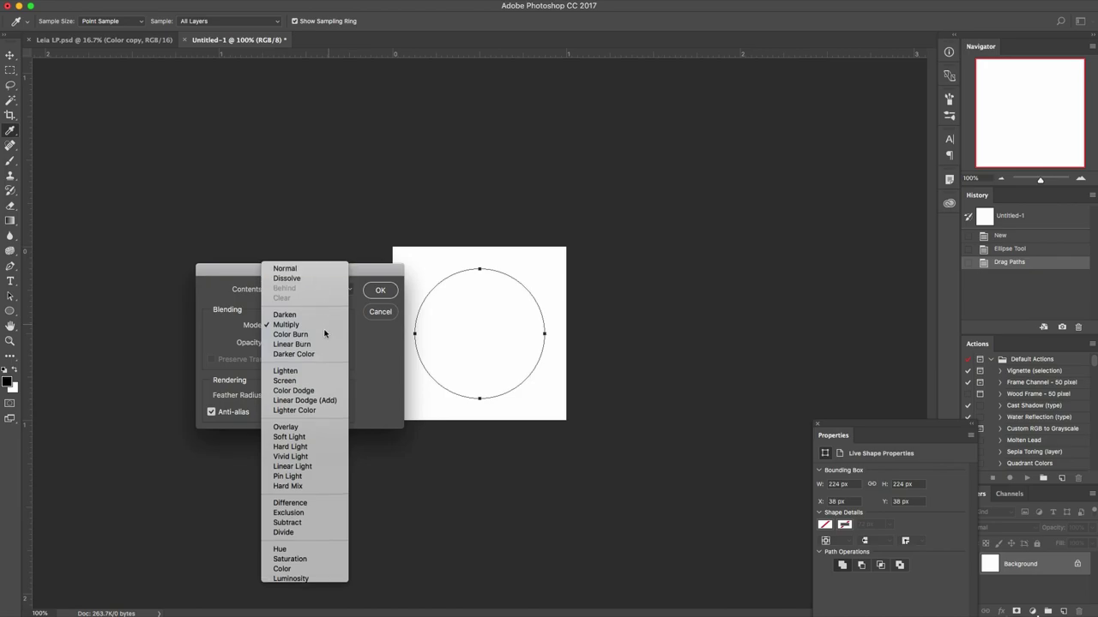
left_click(287, 265)
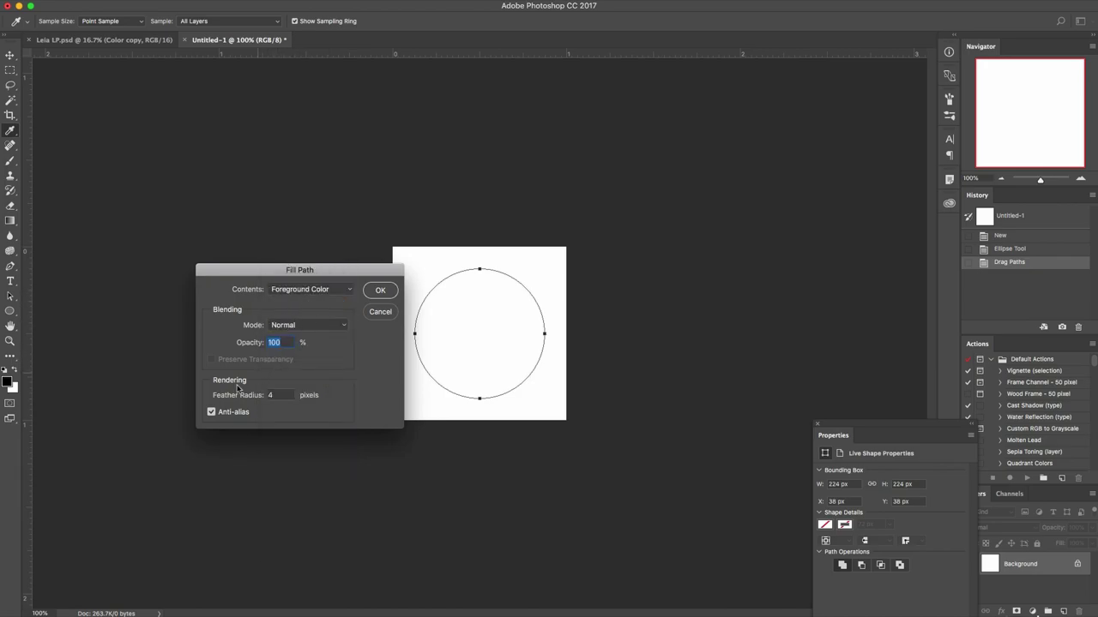
key("Tab")
key("Return")
key("p")
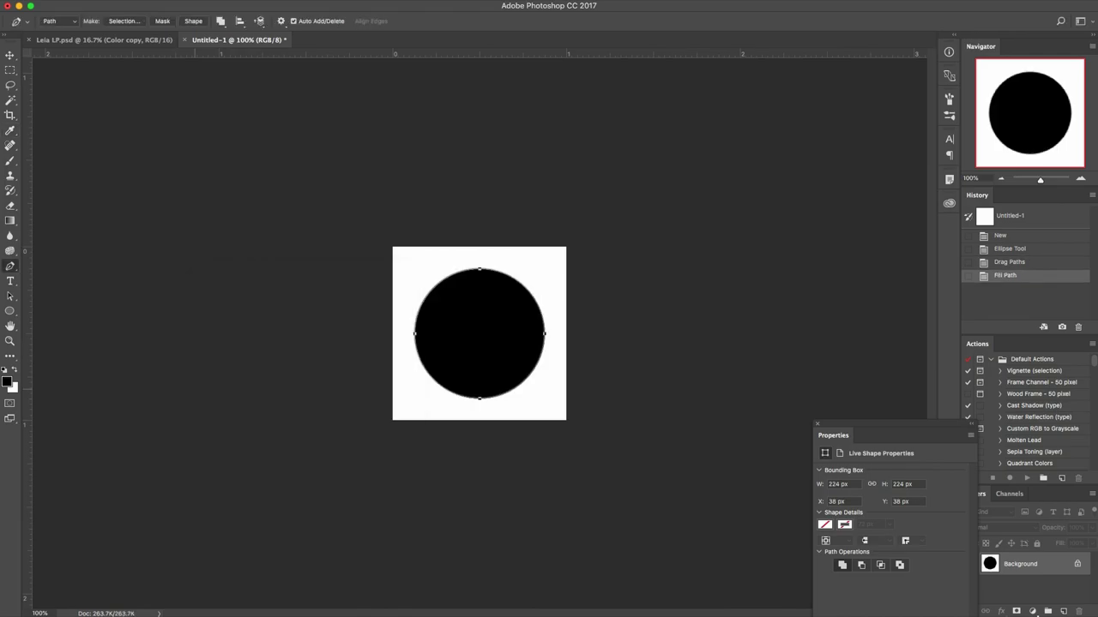
key("Return")
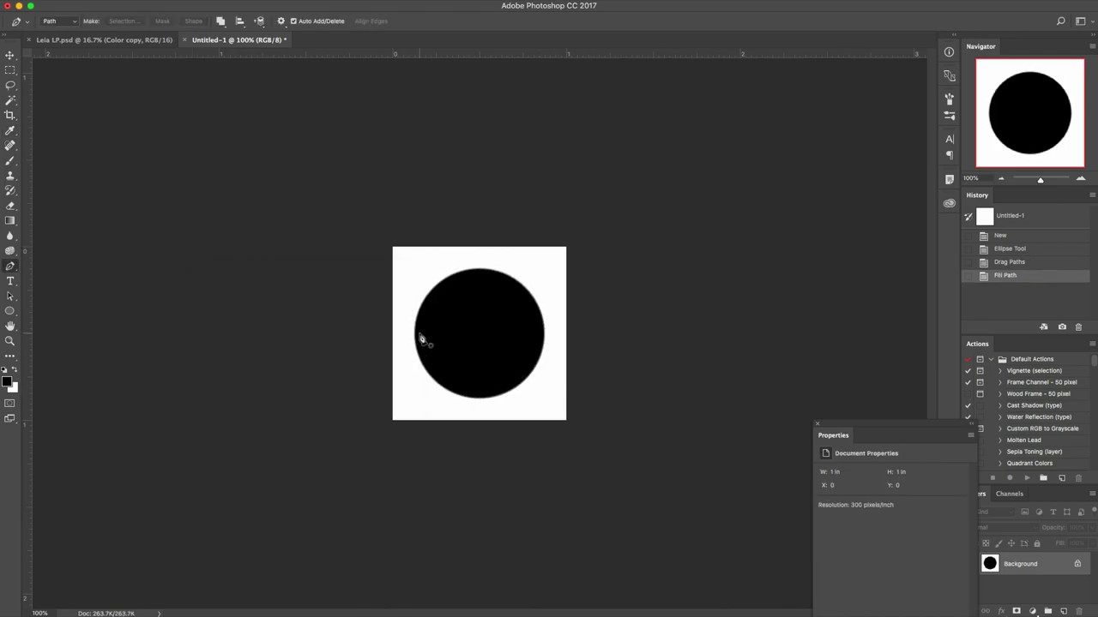
Set up a small white brush at 80% opacity, trying strokes across the black circle and undoing them.
key("b")
key("x")
key("bracketleft")
key("bracketleft")
key("bracketleft")
key("bracketleft")
key("bracketleft")
key("bracketleft")
key("bracketleft")
key("bracketleft")
key("bracketleft")
key("bracketleft")
key("bracketleft")
key("bracketleft")
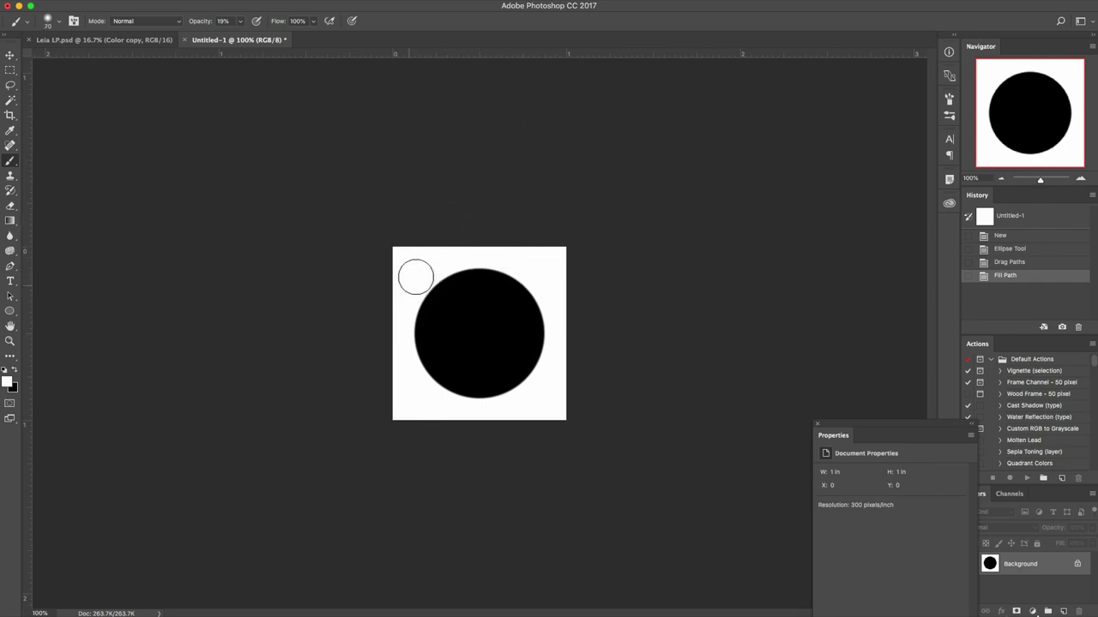
left_click_drag(407, 286, 539, 304)
key("super+z")
left_click_drag(240, 20, 273, 39)
key("8")
key("bracketleft")
key("bracketleft")
key("bracketleft")
left_click_drag(403, 290, 514, 282)
key("super+z")
Paint many thin, nearly horizontal white streaks across the whole black circle.
left_click_drag(407, 290, 499, 285)
left_click_drag(466, 307, 411, 311)
left_click_drag(410, 318, 520, 313)
mouse_move(470, 328)
left_mouse_down()
mouse_move(440, 332)
mouse_move(515, 332)
left_mouse_up()
left_click_drag(418, 358, 501, 347)
mouse_move(420, 364)
left_mouse_down()
mouse_move(525, 351)
mouse_move(474, 363)
left_mouse_up()
mouse_move(427, 375)
left_mouse_down()
mouse_move(536, 370)
mouse_move(507, 382)
left_mouse_up()
left_click_drag(457, 400, 501, 395)
mouse_move(471, 342)
left_mouse_down()
mouse_move(545, 337)
mouse_move(444, 346)
left_mouse_up()
left_click_drag(429, 302, 539, 303)
left_click_drag(425, 292, 530, 292)
mouse_move(444, 277)
left_mouse_down()
mouse_move(514, 276)
mouse_move(501, 273)
left_mouse_up()
left_click_drag(415, 318, 473, 317)
mouse_move(413, 330)
left_mouse_down()
mouse_move(461, 329)
mouse_move(470, 347)
left_mouse_up()
mouse_move(546, 351)
left_mouse_down()
mouse_move(512, 351)
mouse_move(542, 349)
left_mouse_up()
left_click_drag(544, 336, 534, 336)
Dab soft white dots around the edge and interior of the black circle with a 35 px brush.
key("bracketright")
key("bracketright")
key("bracketright")
key("bracketright")
key("bracketright")
left_click(420, 328)
left_click(430, 368)
left_click(456, 363)
left_click(438, 382)
left_click(465, 392)
left_click(497, 390)
left_click(525, 377)
left_click(506, 368)
left_click(490, 371)
left_click(532, 357)
left_click(503, 347)
left_click(525, 331)
left_click(535, 325)
left_click(528, 307)
left_click(517, 294)
left_click(504, 283)
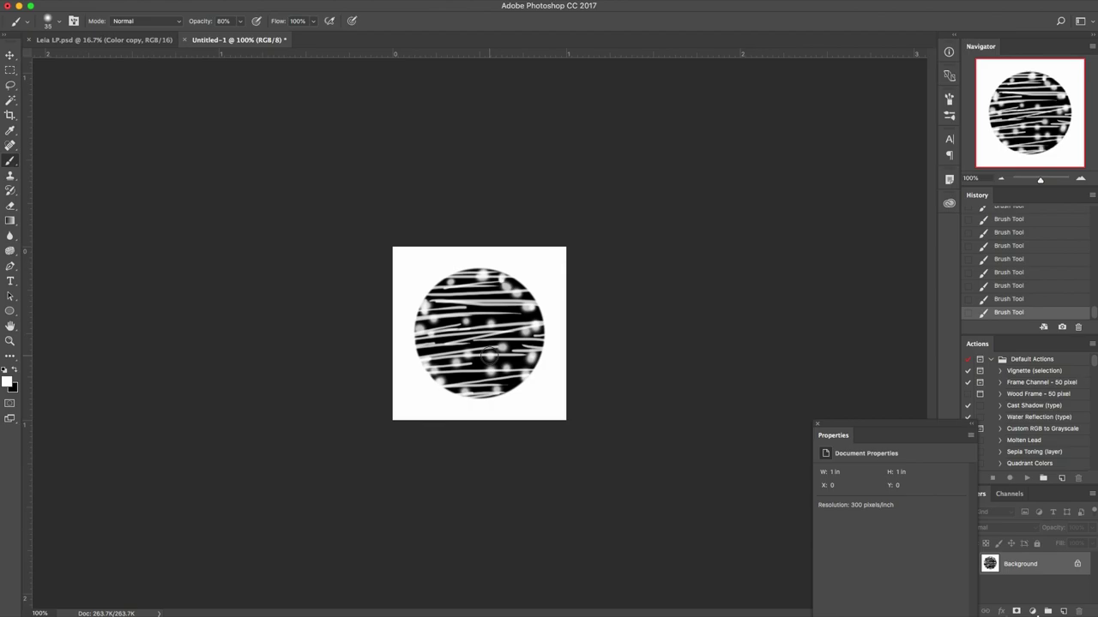
left_click(490, 356)
left_click(466, 372)
Break up the white dots and streaks with small black dabs and strokes, using a 9 px brush.
key("x")
mouse_move(475, 318)
left_mouse_down()
mouse_move(434, 322)
mouse_move(539, 305)
left_mouse_up()
key("super+z")
key("bracketleft")
key("bracketleft")
key("bracketleft")
key("bracketleft")
key("bracketleft")
key("bracketleft")
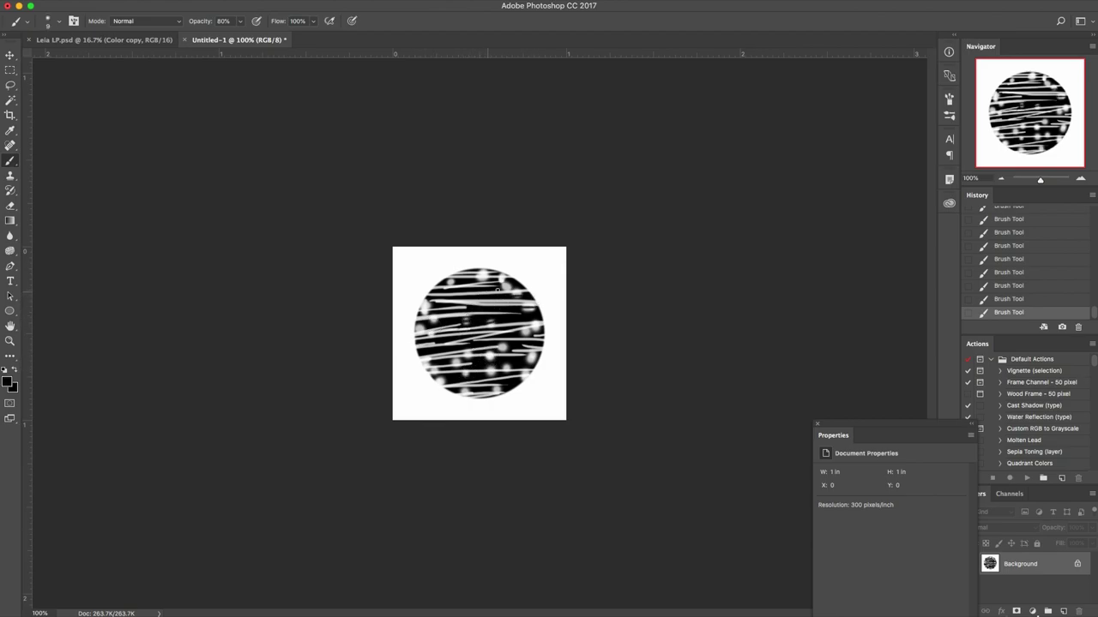
left_click(488, 277)
left_click(476, 274)
left_click(426, 312)
left_click(446, 316)
left_click_drag(418, 333, 439, 336)
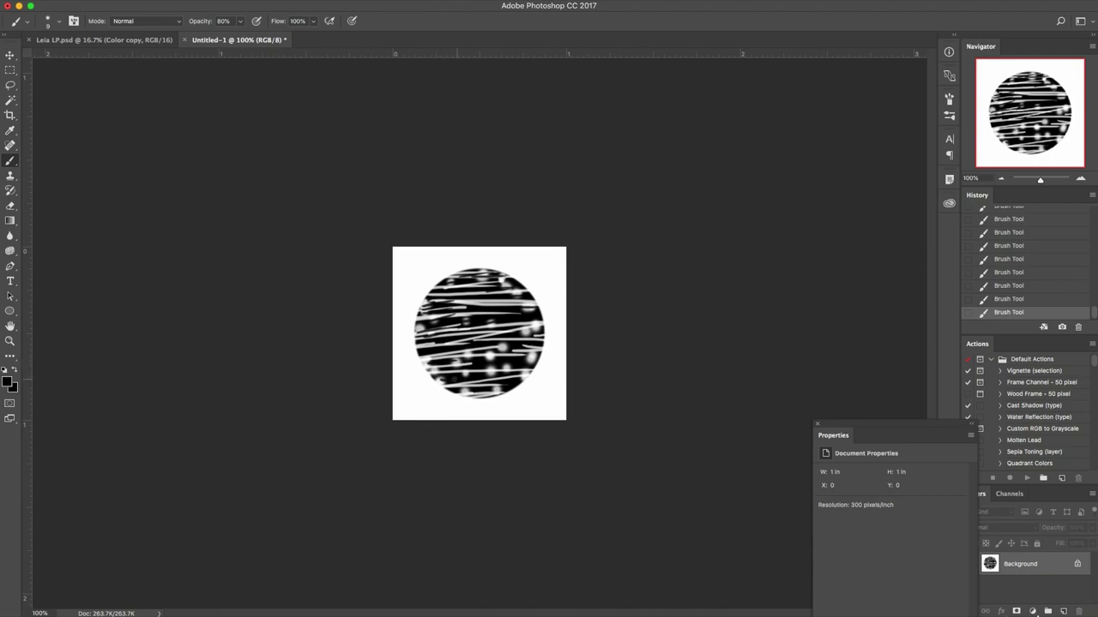
left_click_drag(459, 386, 501, 350)
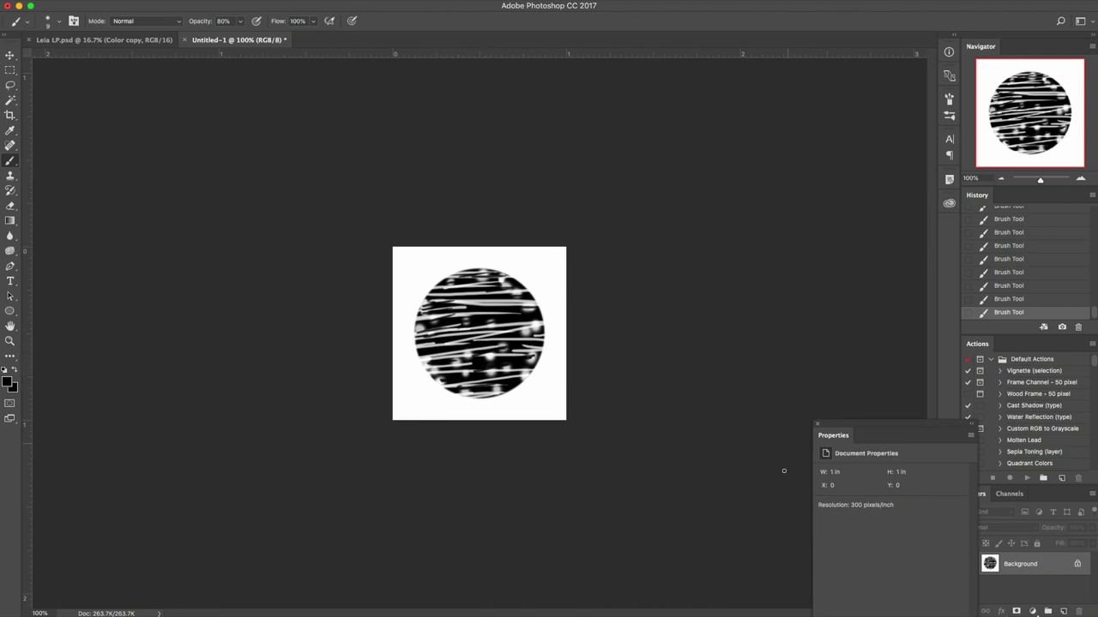
Close the floating document properties and bring up the file commands for the brush-tip drawing.
left_click(818, 423)
left_click(102, 0)
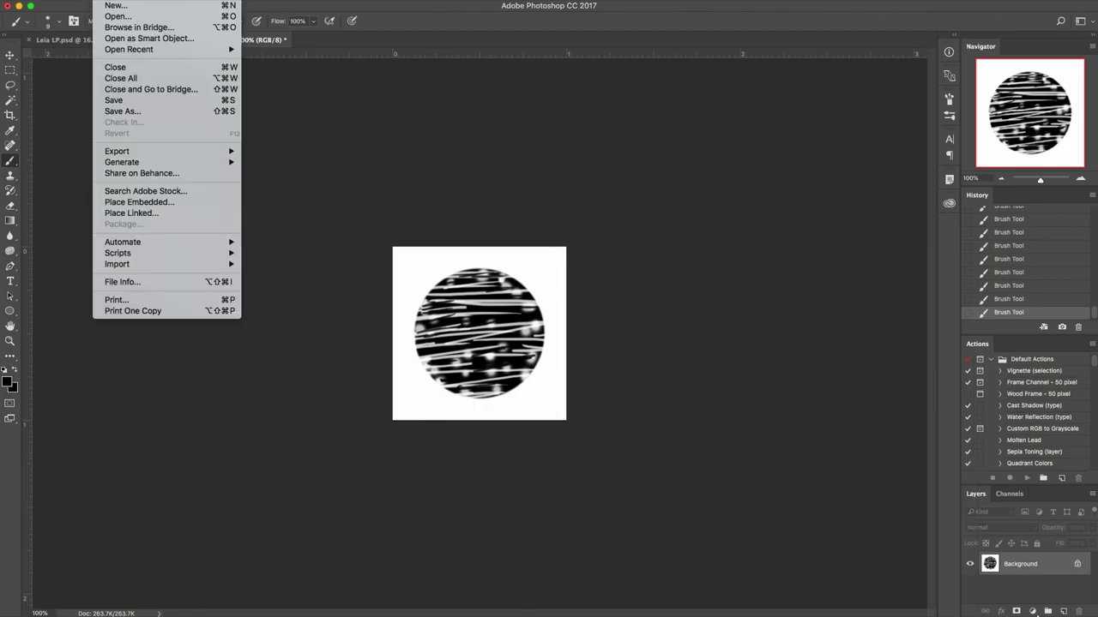
Define the black textured circle as a brush preset named "Texture Brush Mystery number".
mouse_move(128, 0)
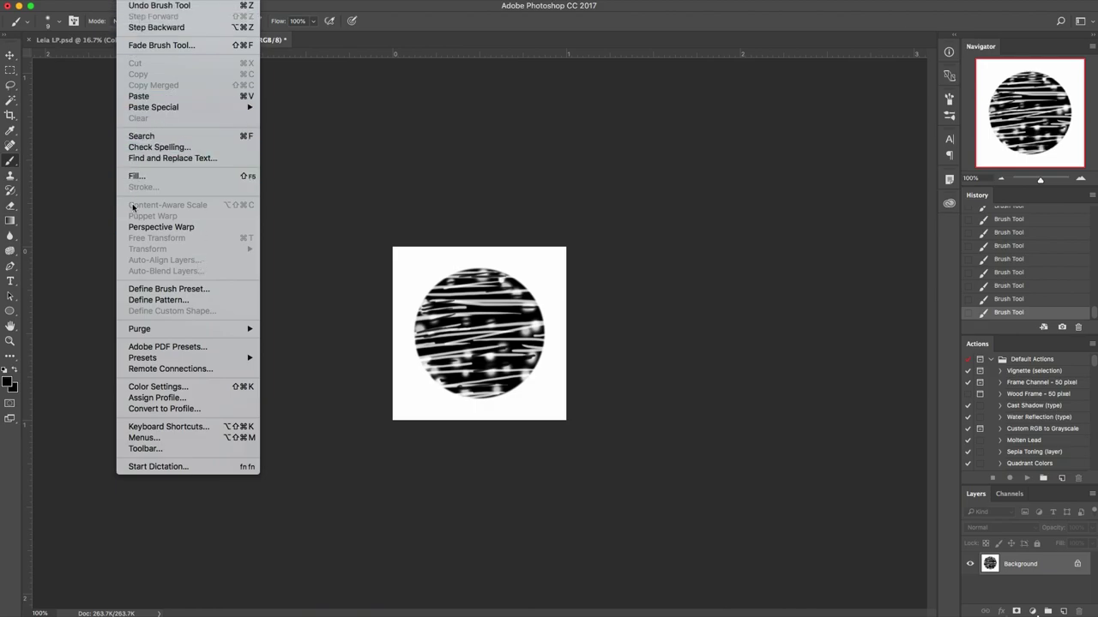
left_click(190, 292)
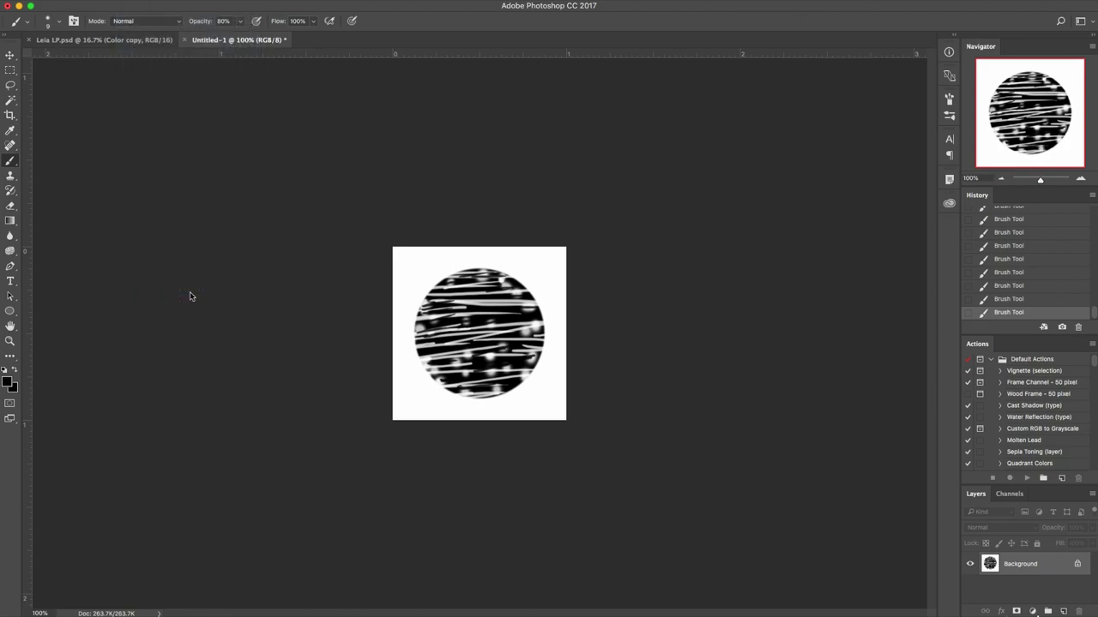
type("Texture B")
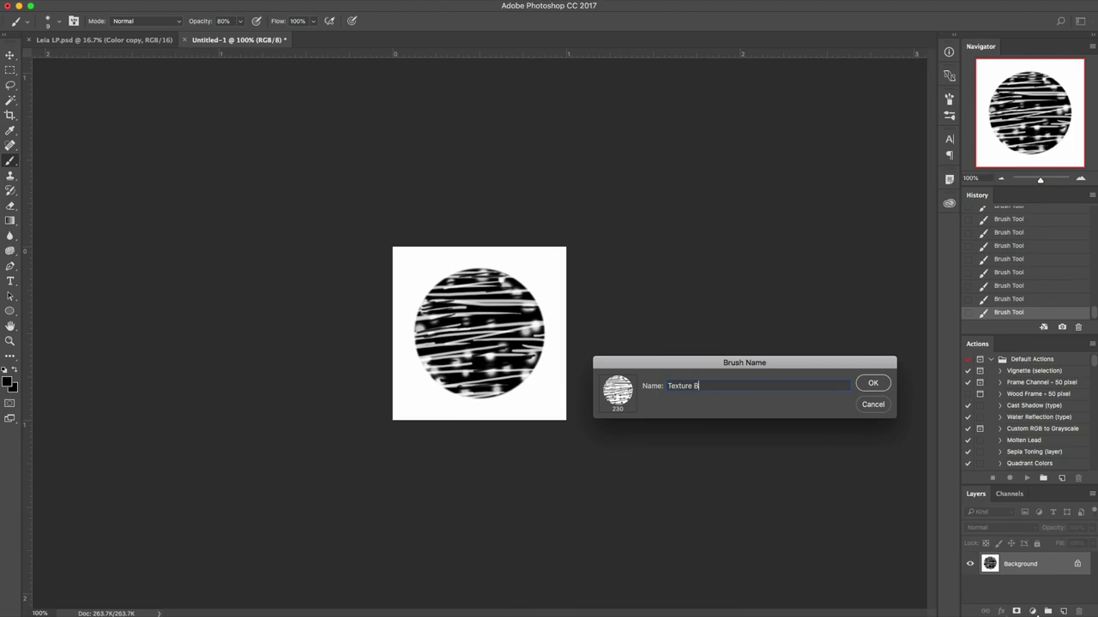
type("rush Mystery number")
key("Return")
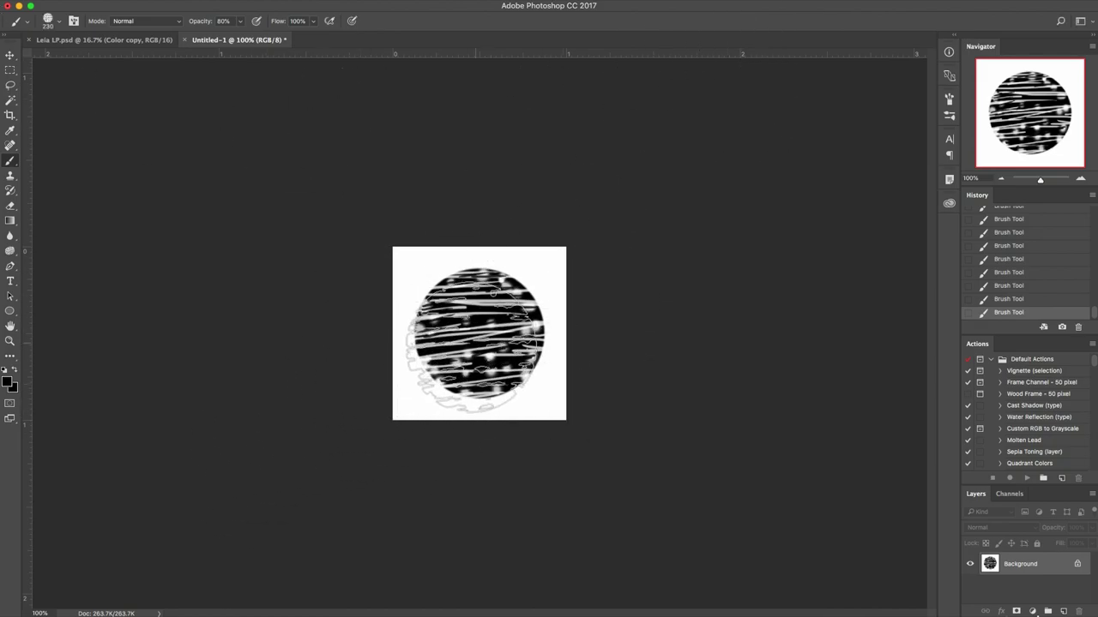
In the Leia LP.psd portrait, try the new texture brush at 700 px across the face and undo the stroke.
key("ctrl+Tab")
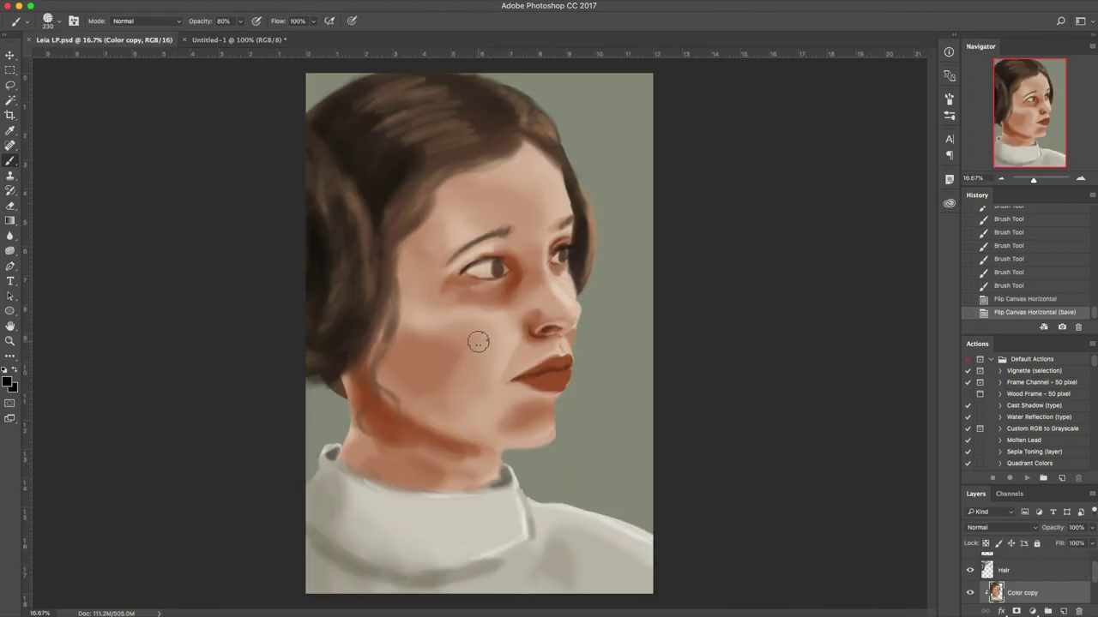
key("]")
key("]")
key("]")
key("]")
key("]")
key("]")
mouse_move(472, 346)
left_mouse_down()
mouse_move(442, 352)
mouse_move(392, 453)
mouse_move(404, 467)
mouse_move(583, 274)
left_mouse_up()
key("ctrl+z")
Display the Brush settings for the new texture brush.
key("F5")
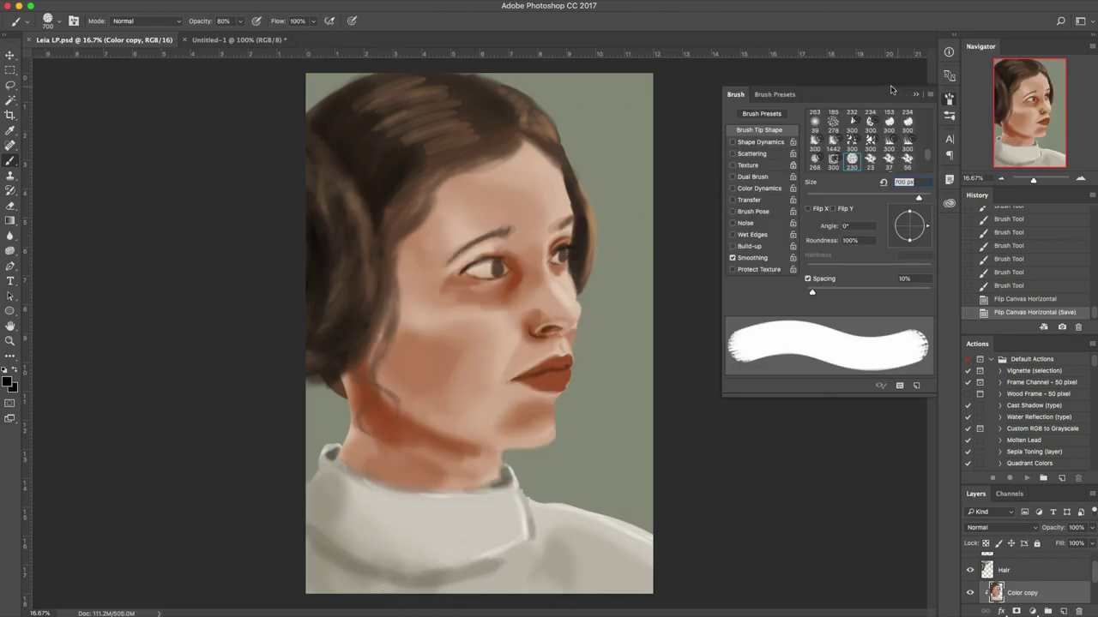
left_click(949, 101)
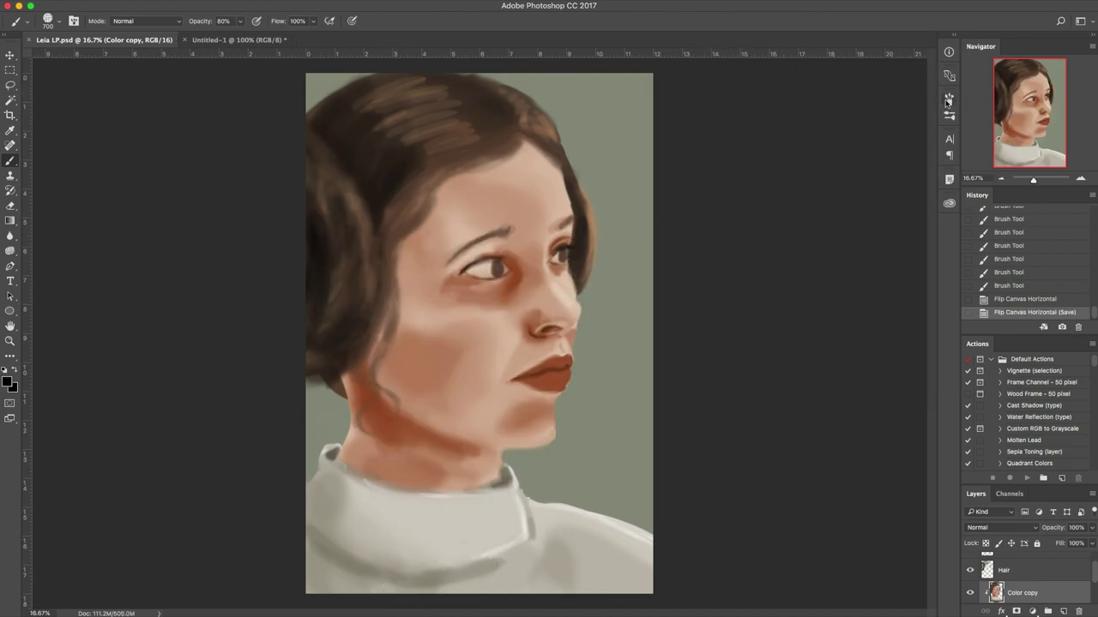
left_click(948, 100)
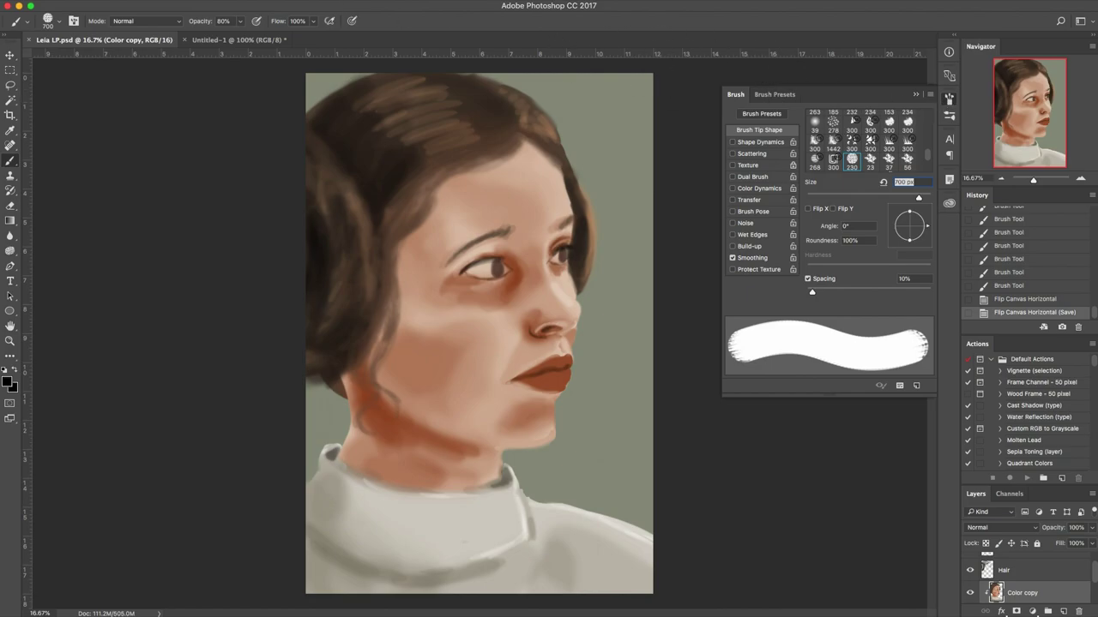
left_click(367, 2)
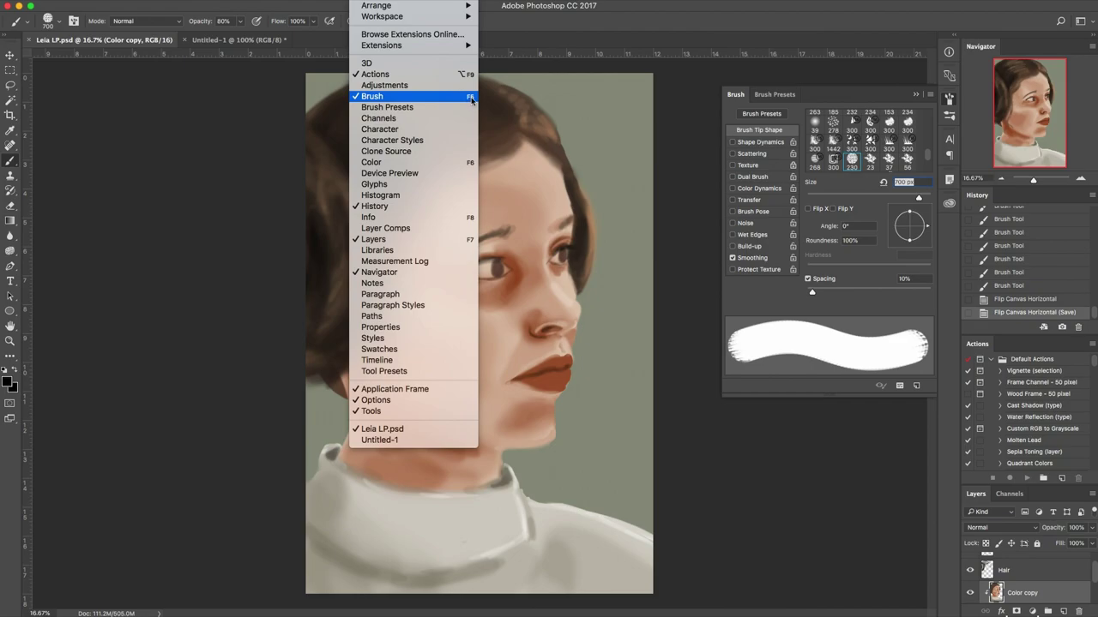
left_click(373, 97)
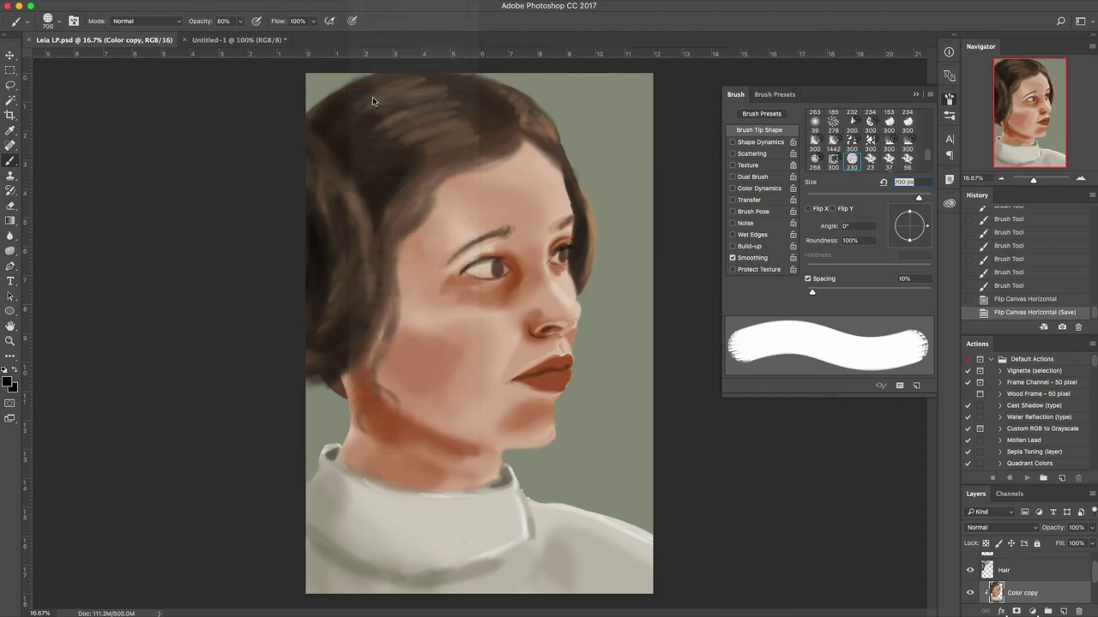
left_click(369, 2)
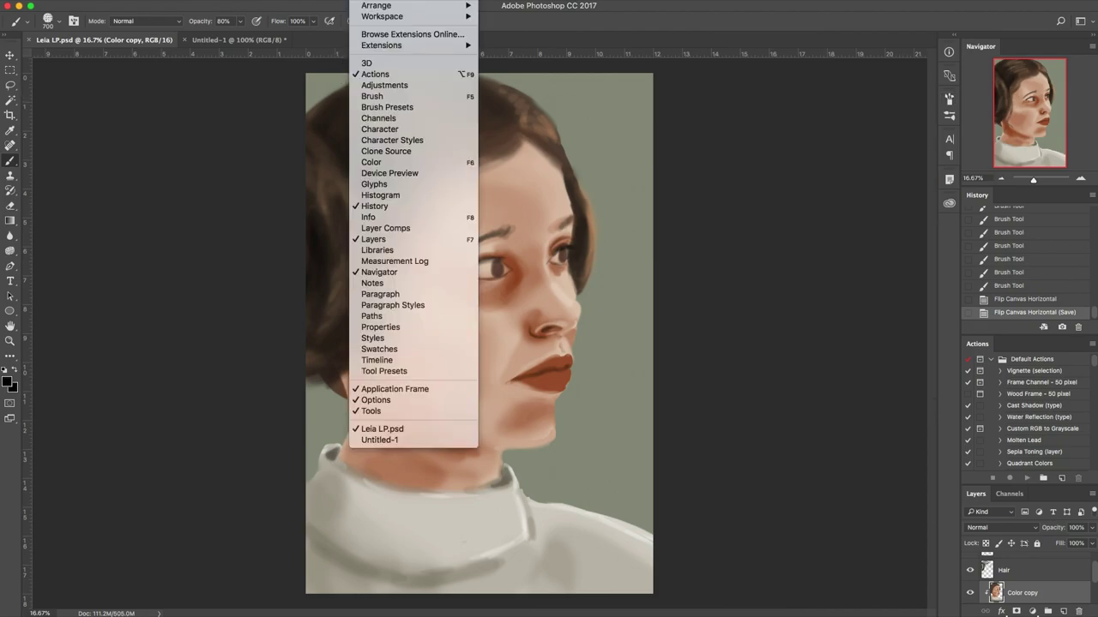
left_click(375, 97)
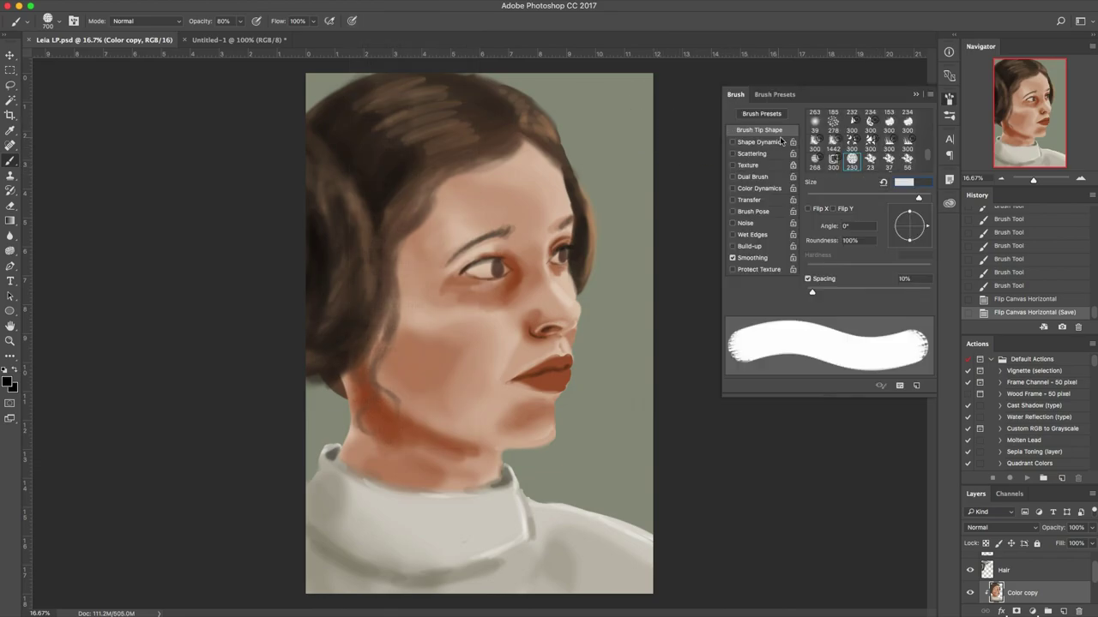
Set the texture brush's spacing to 32% and enable Shape Dynamics with a size jitter of 15%.
left_click_drag(815, 295, 825, 293)
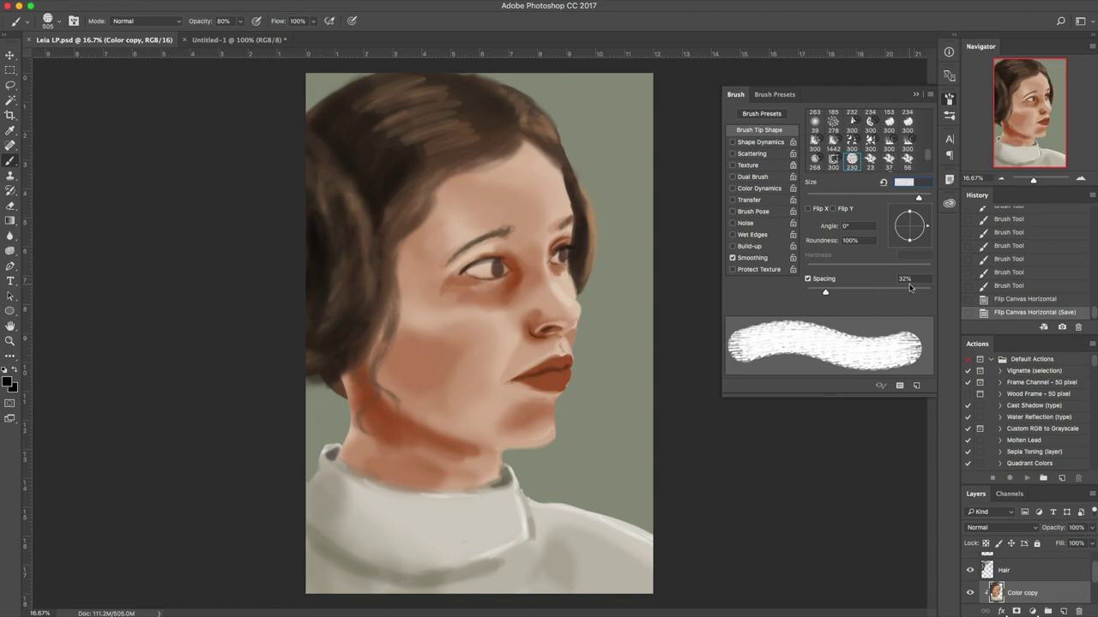
left_click(760, 142)
left_click_drag(808, 127, 825, 127)
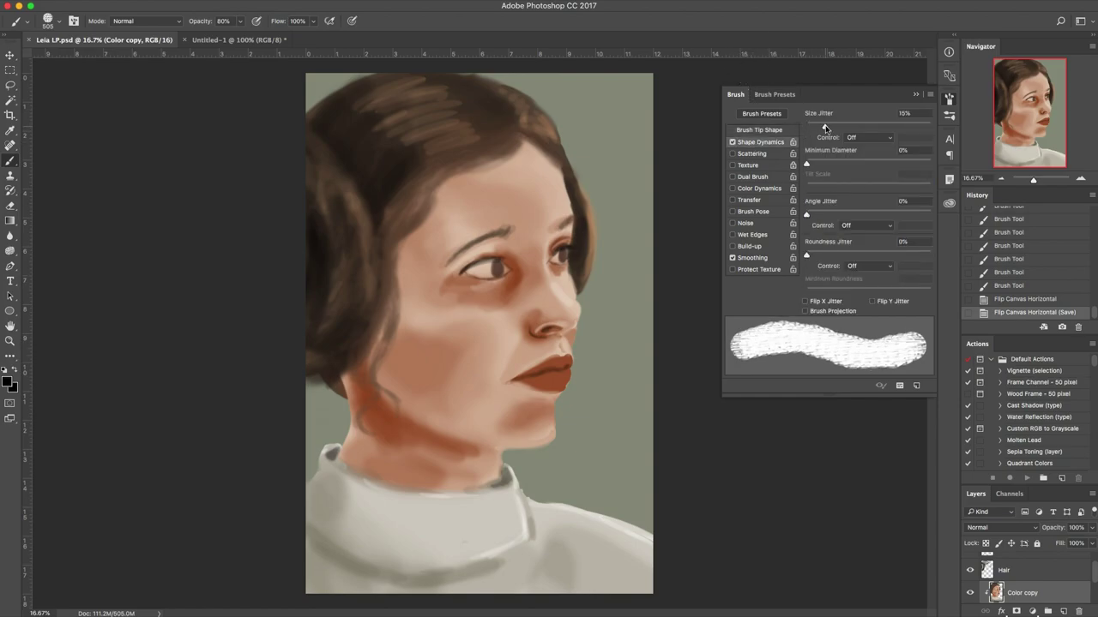
Set the Angle Jitter control of the texture brush to Direction.
left_click(879, 225)
left_click(879, 225)
left_click(866, 226)
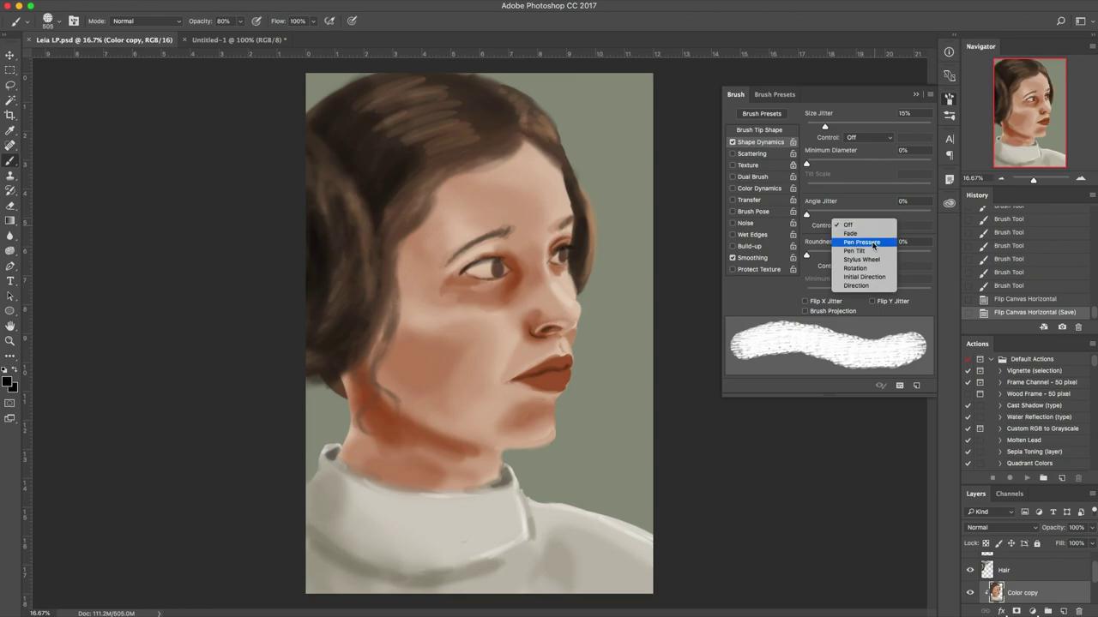
left_click(857, 289)
Test the brush with strokes over the face, setting its size control to Pen Pressure, and revert the test strokes.
mouse_move(453, 210)
left_mouse_down()
mouse_move(411, 342)
mouse_move(550, 334)
mouse_move(512, 373)
mouse_move(473, 473)
mouse_move(410, 430)
left_mouse_up()
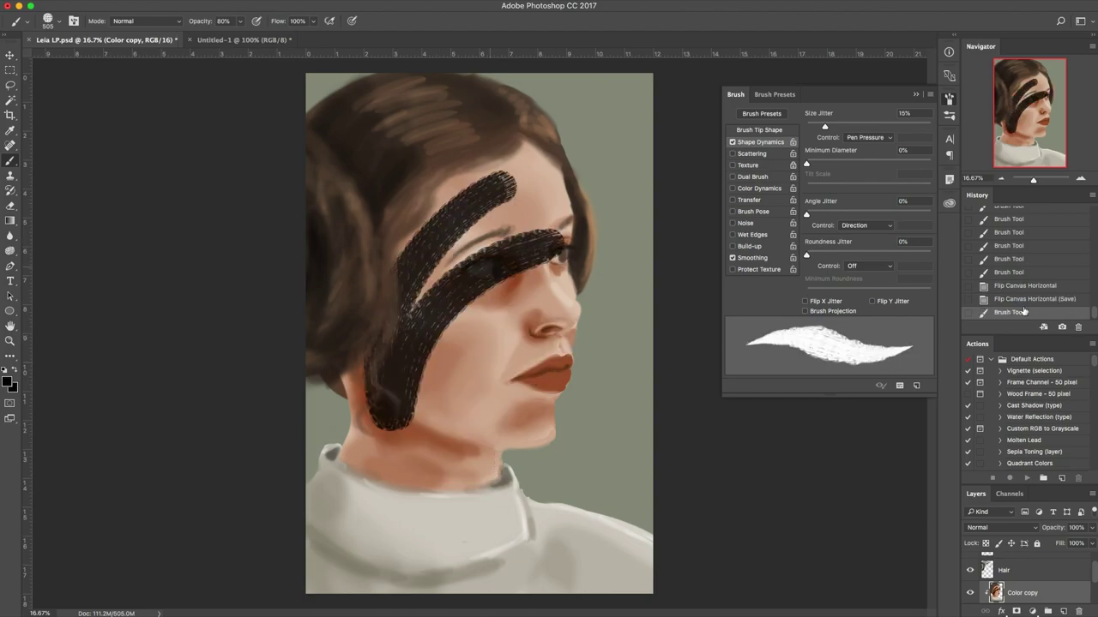
left_click(1023, 306)
mouse_move(511, 186)
left_mouse_down()
mouse_move(444, 227)
mouse_move(411, 300)
mouse_move(484, 345)
mouse_move(510, 384)
left_mouse_up()
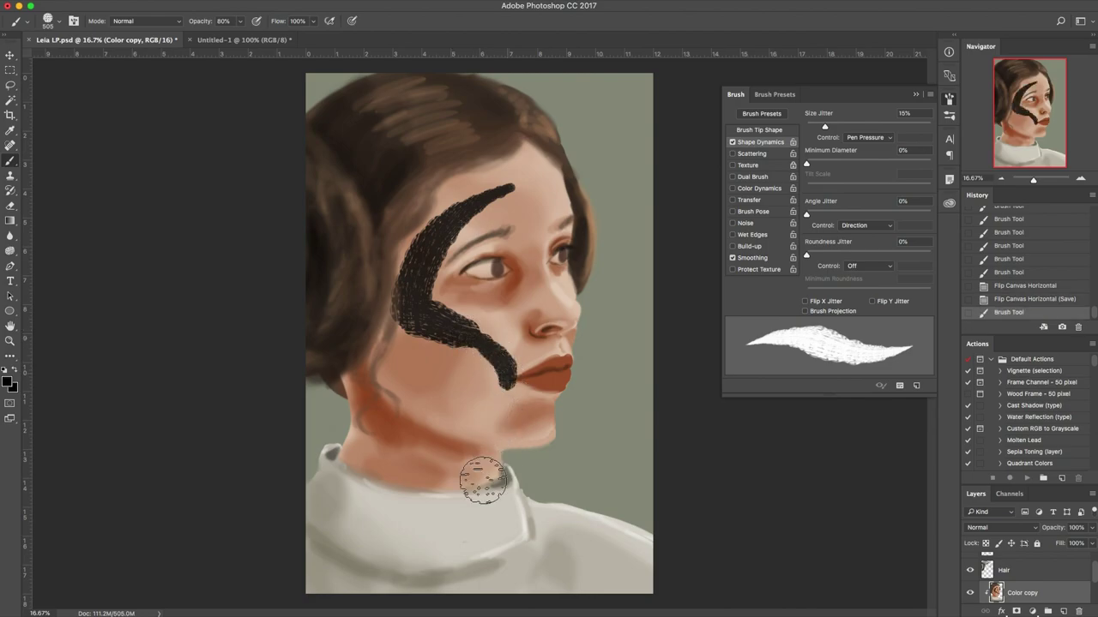
left_click(1022, 299)
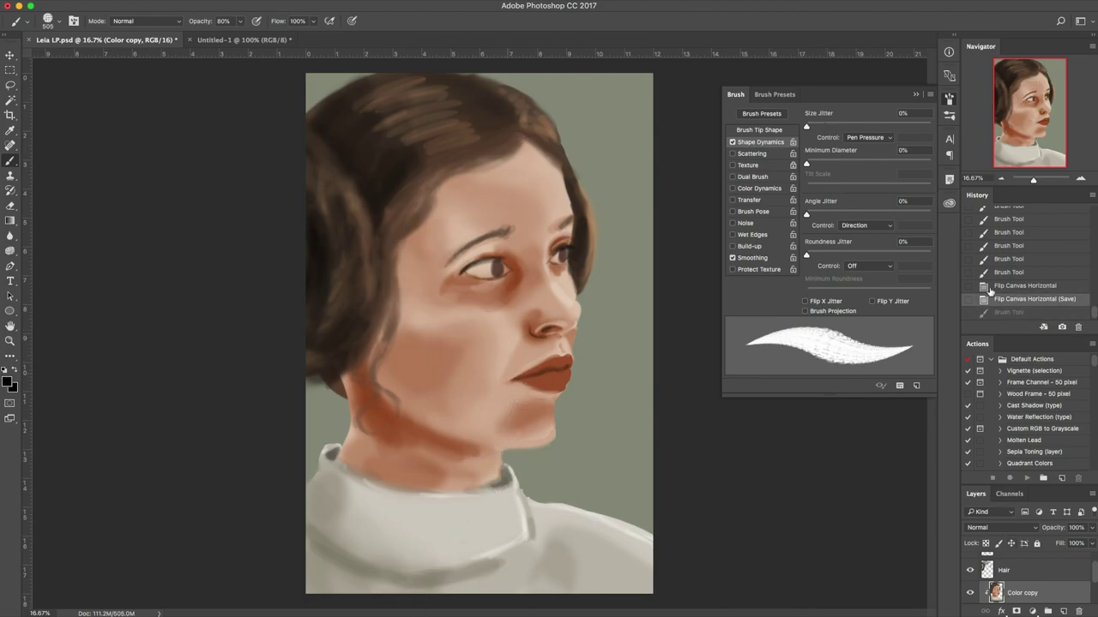
Reset the size jitter to 0%, put away the brush settings and save the portrait.
left_click(744, 97)
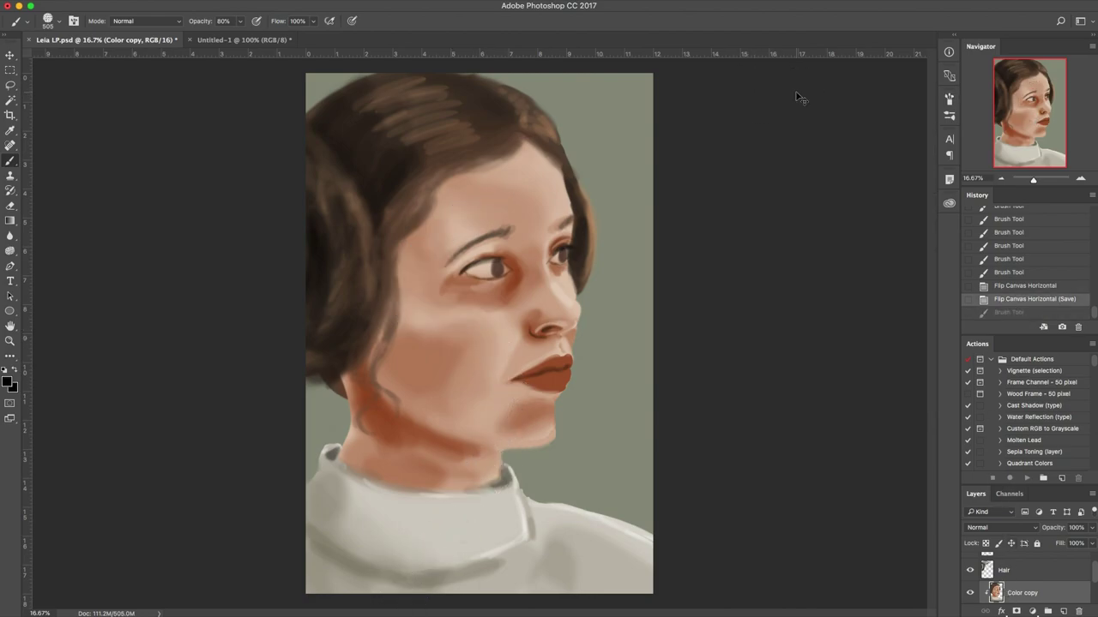
key("super+s")
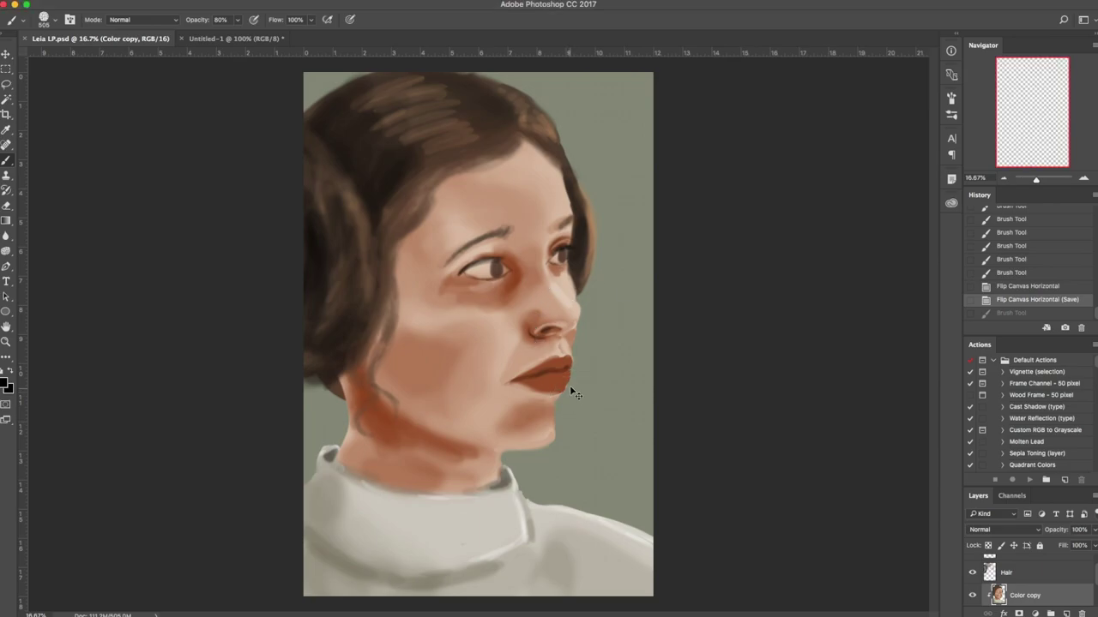
Try a stroke on the cheek, undo it, and lower the brush opacity to 22%.
key("super+equal")
mouse_move(470, 304)
left_mouse_down()
mouse_move(400, 385)
mouse_move(402, 357)
left_mouse_up()
key("super+z")
key("2")
key("2")
Paint textured strokes over the cheek down to the jaw, blending with skin tones sampled from the face.
left_click(458, 303, "alt")
mouse_move(458, 305)
left_mouse_down()
mouse_move(429, 399)
mouse_move(449, 360)
mouse_move(437, 363)
mouse_move(451, 314)
mouse_move(393, 323)
left_mouse_up()
mouse_move(398, 324)
left_mouse_down()
mouse_move(456, 321)
mouse_move(421, 348)
mouse_move(441, 350)
left_mouse_up()
left_click(403, 343, "alt")
mouse_move(447, 353)
left_mouse_down()
mouse_move(446, 426)
mouse_move(456, 438)
left_mouse_up()
left_click(392, 384, "alt")
mouse_move(412, 390)
left_mouse_down()
mouse_move(428, 395)
mouse_move(446, 370)
left_mouse_up()
mouse_move(435, 407)
left_mouse_down()
mouse_move(400, 426)
mouse_move(454, 411)
left_mouse_up()
left_click(466, 350, "alt")
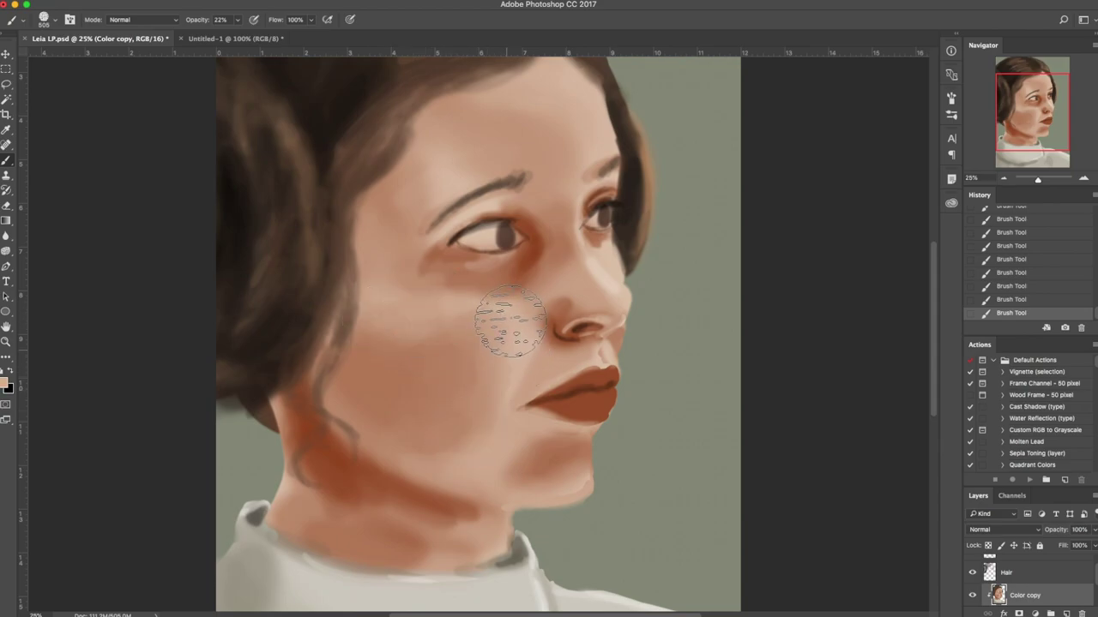
left_click(457, 363, "alt")
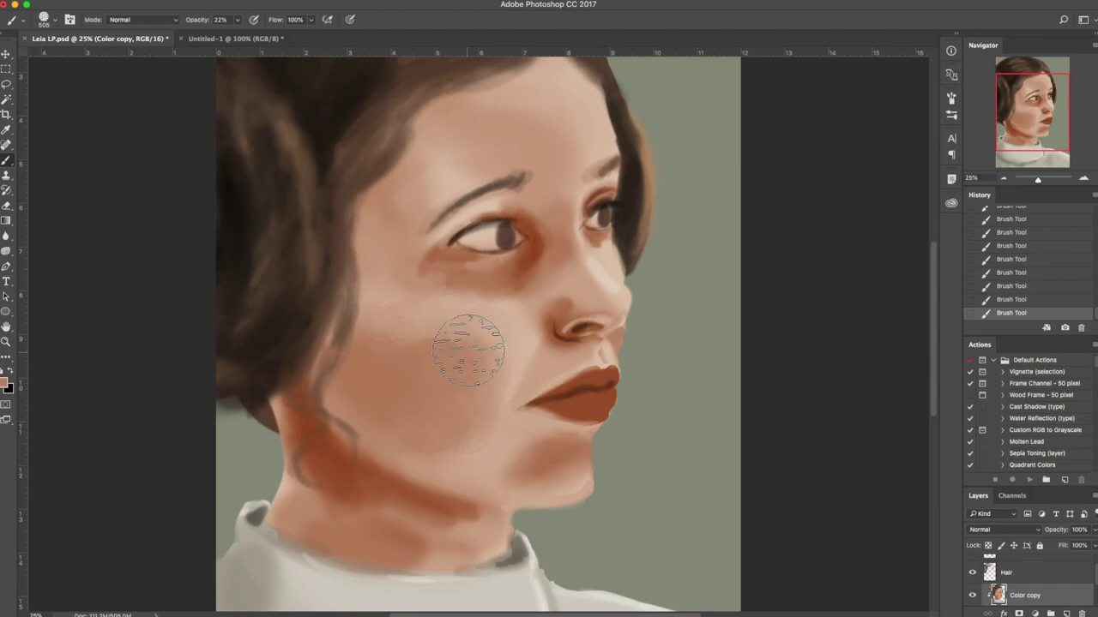
Deepen the cheek shadow with reddish tones sampled from the neck and cheek, undoing the overly strong dab.
left_click(321, 438, "alt")
mouse_move(407, 370)
left_mouse_down()
mouse_move(412, 357)
mouse_move(420, 388)
left_mouse_up()
left_click(412, 363, "alt")
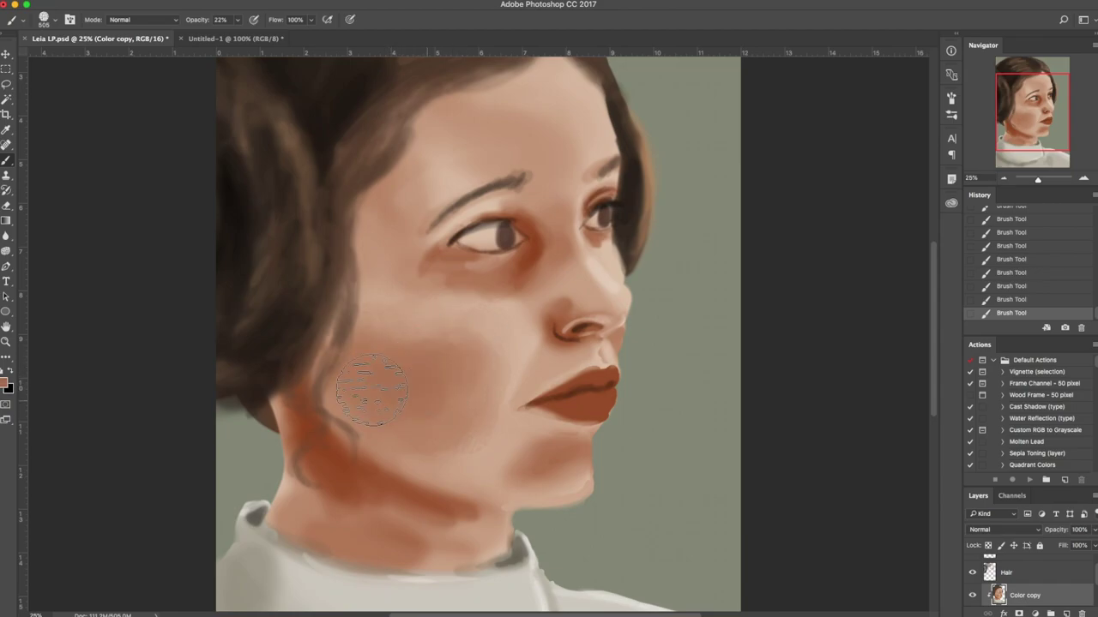
left_click(334, 449, "alt")
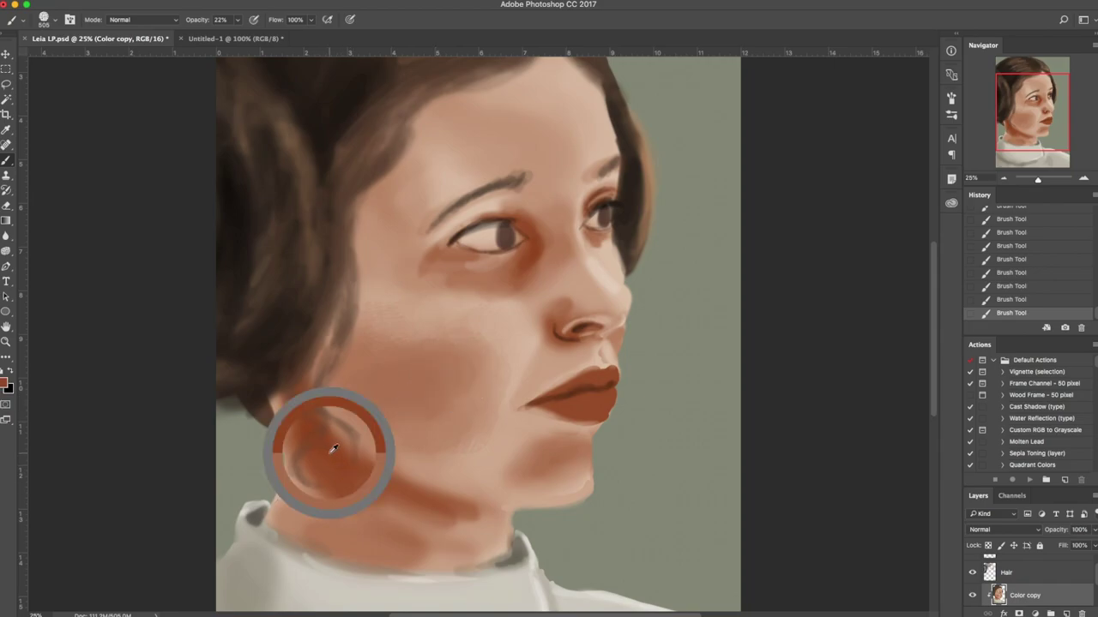
left_click(415, 379)
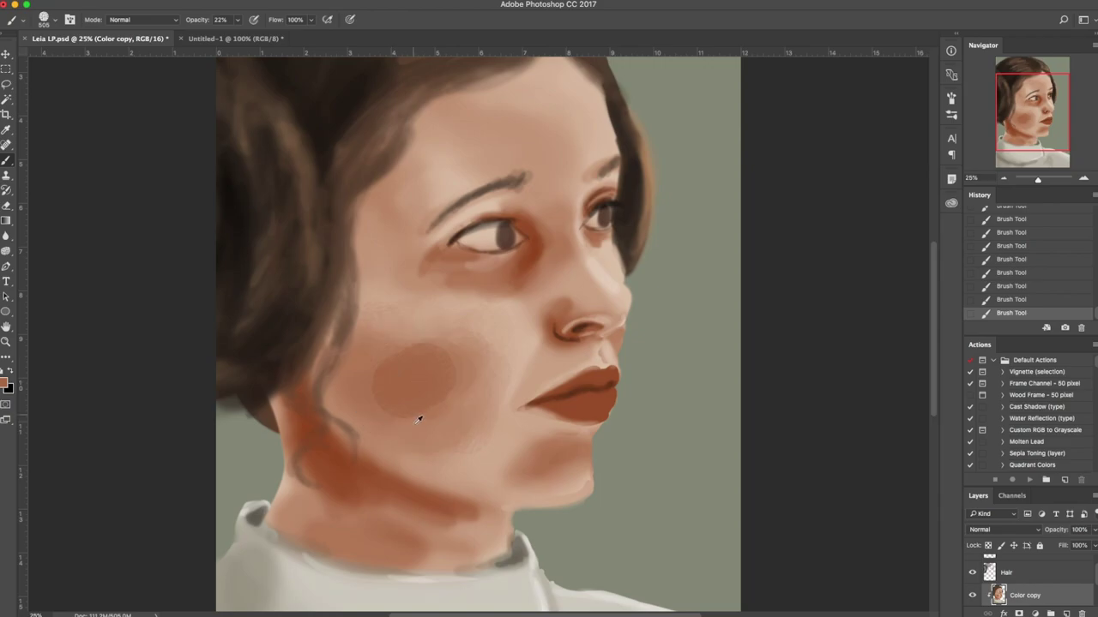
key("ctrl+z")
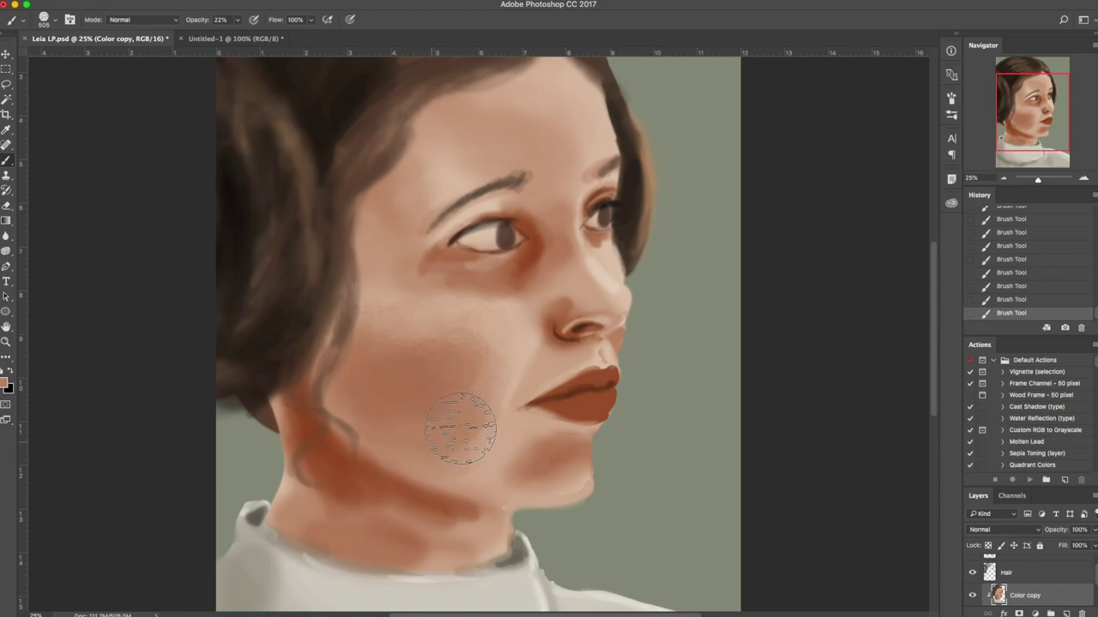
Resize the texture brush to 400 px and blend shading along the side of the nose with sampled skin tones.
left_click(501, 363, "alt")
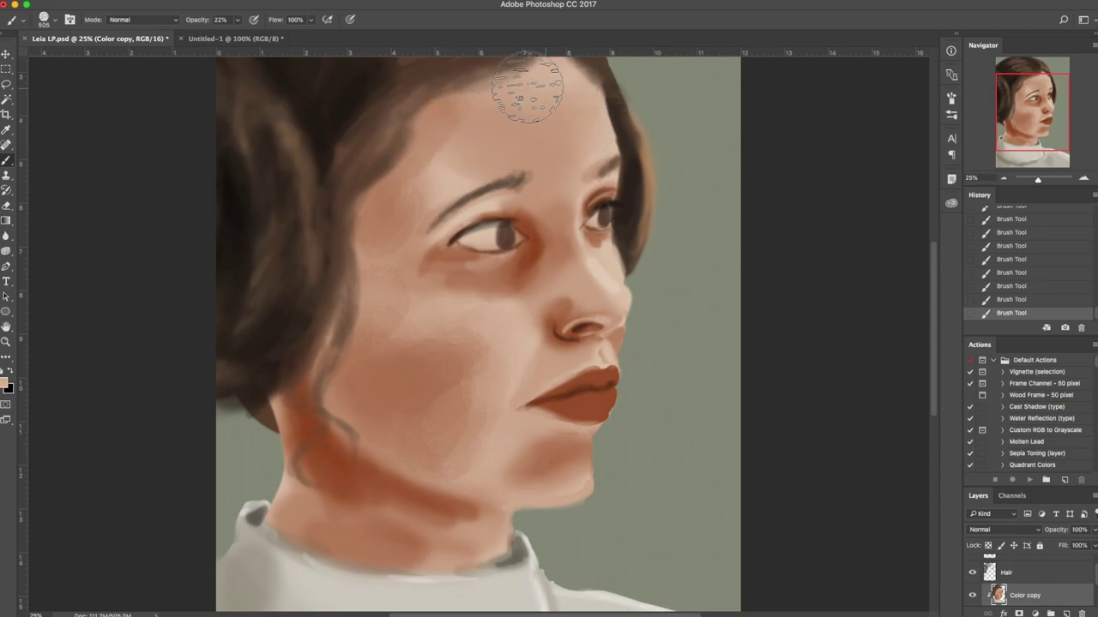
key("bracketleft")
key("bracketleft")
key("bracketleft")
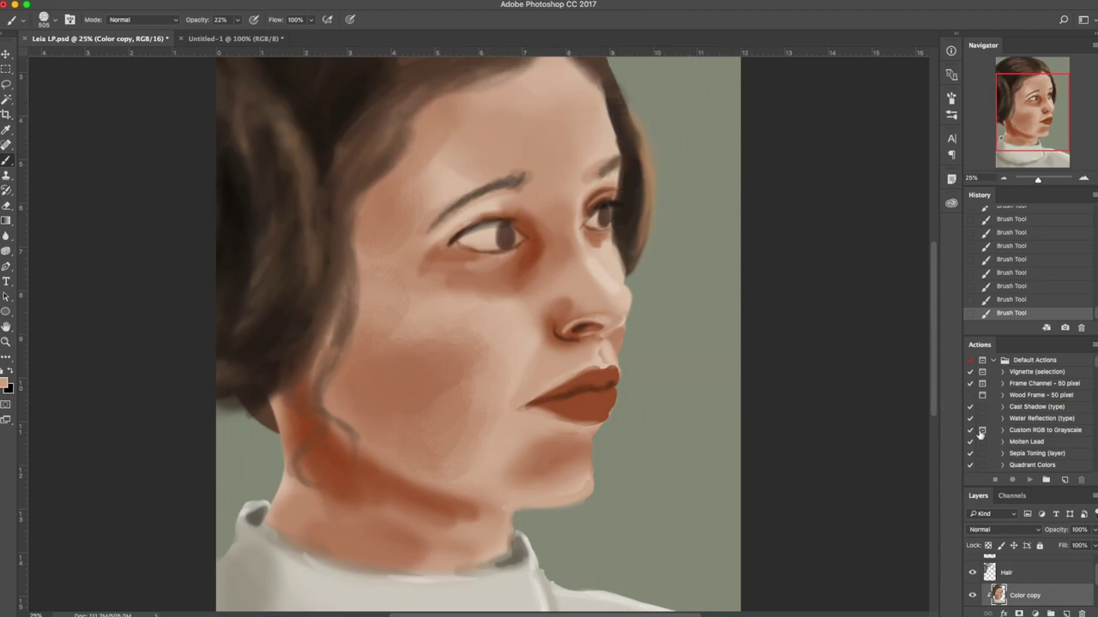
mouse_move(550, 285)
left_mouse_down("alt")
mouse_move(542, 257)
mouse_move(552, 251)
mouse_move(546, 233)
mouse_move(551, 266)
mouse_move(544, 232)
mouse_move(569, 290)
mouse_move(539, 278)
mouse_move(536, 292)
mouse_move(543, 233)
mouse_move(577, 292)
left_mouse_up("alt")
key("bracketright")
key("bracketright")
key("bracketright")
left_click(552, 223, "alt")
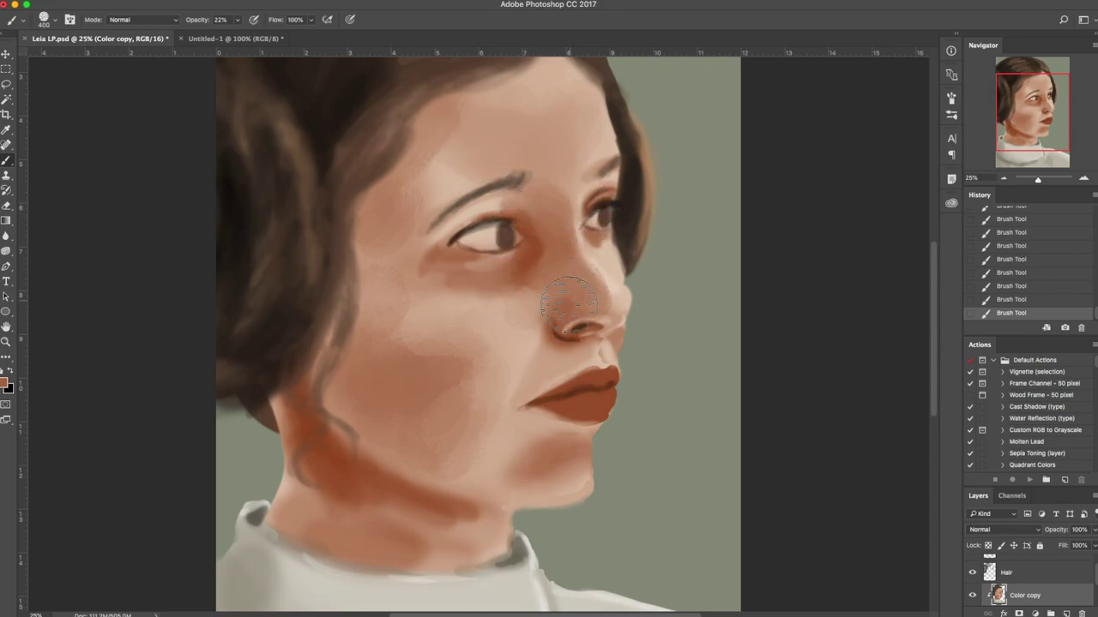
left_click(613, 306, "alt")
left_click(570, 327)
Texture the chin and jawline with soft strokes, sampling nearby skin color for the blend.
key("bracketright")
key("bracketright")
left_click(540, 465)
left_click_drag(504, 468, 554, 485)
left_click(485, 488, "alt")
mouse_move(498, 464)
left_mouse_down()
mouse_move(472, 459)
mouse_move(499, 468)
mouse_move(496, 409)
mouse_move(475, 436)
left_mouse_up()
Rework the cheek shadow and the lighter area beneath the eye with alternating skin tones sampled from the cheek.
left_click(470, 412, "alt")
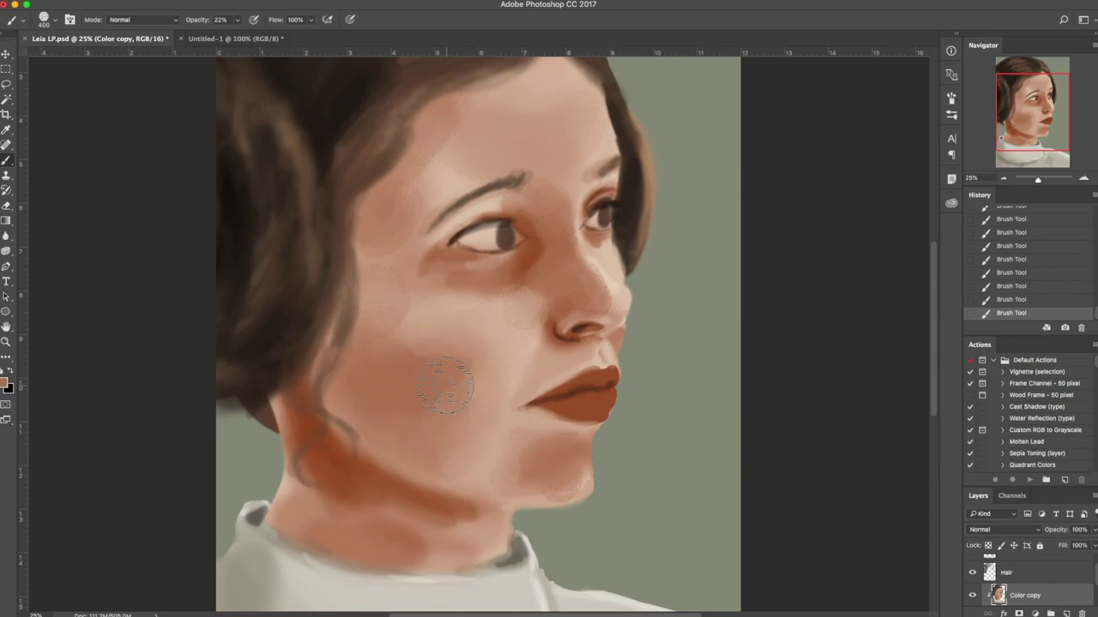
left_click(409, 342, "alt")
mouse_move(407, 338)
left_mouse_down()
mouse_move(434, 367)
mouse_move(446, 359)
left_mouse_up()
left_click(421, 334, "alt")
left_click(407, 391, "alt")
left_click_drag(428, 326, 465, 306)
left_click(489, 279, "alt")
Blend the neck and the shadow beneath the jaw with sampled skin tones, reducing the brush to 300 px.
mouse_move(415, 546)
left_mouse_down()
mouse_move(301, 537)
mouse_move(410, 564)
mouse_move(398, 528)
mouse_move(362, 531)
mouse_move(476, 566)
left_mouse_up()
mouse_move(319, 525)
left_mouse_down()
mouse_move(309, 492)
mouse_move(307, 506)
mouse_move(272, 511)
mouse_move(275, 460)
mouse_move(285, 482)
mouse_move(275, 491)
mouse_move(300, 481)
mouse_move(350, 528)
left_mouse_up()
left_click(286, 502, "alt")
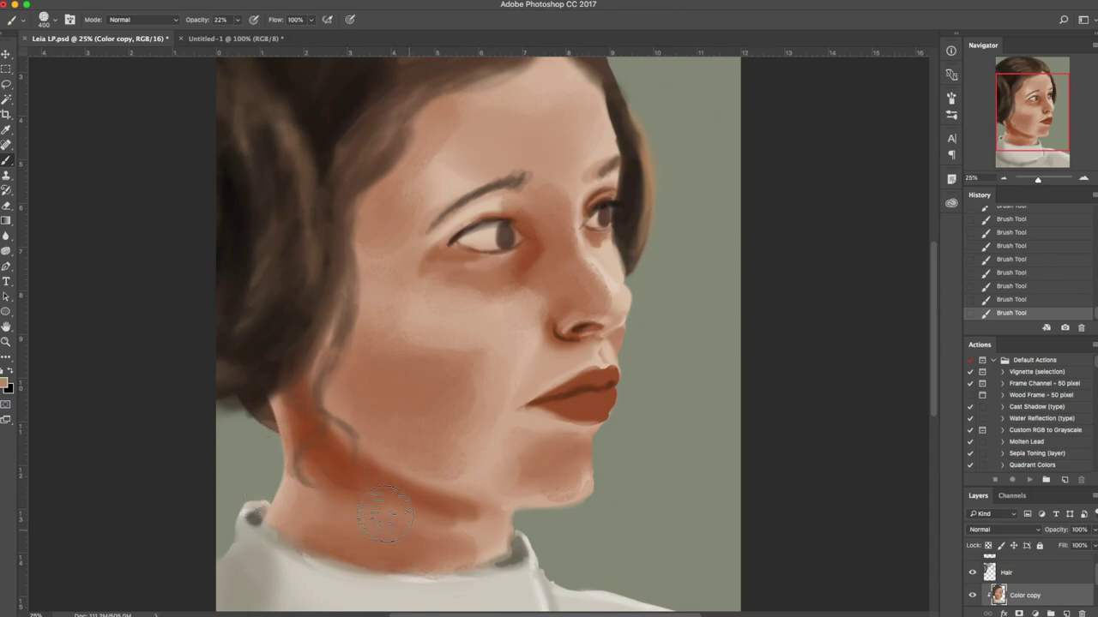
left_click(328, 510, "alt")
left_click(348, 498, "alt")
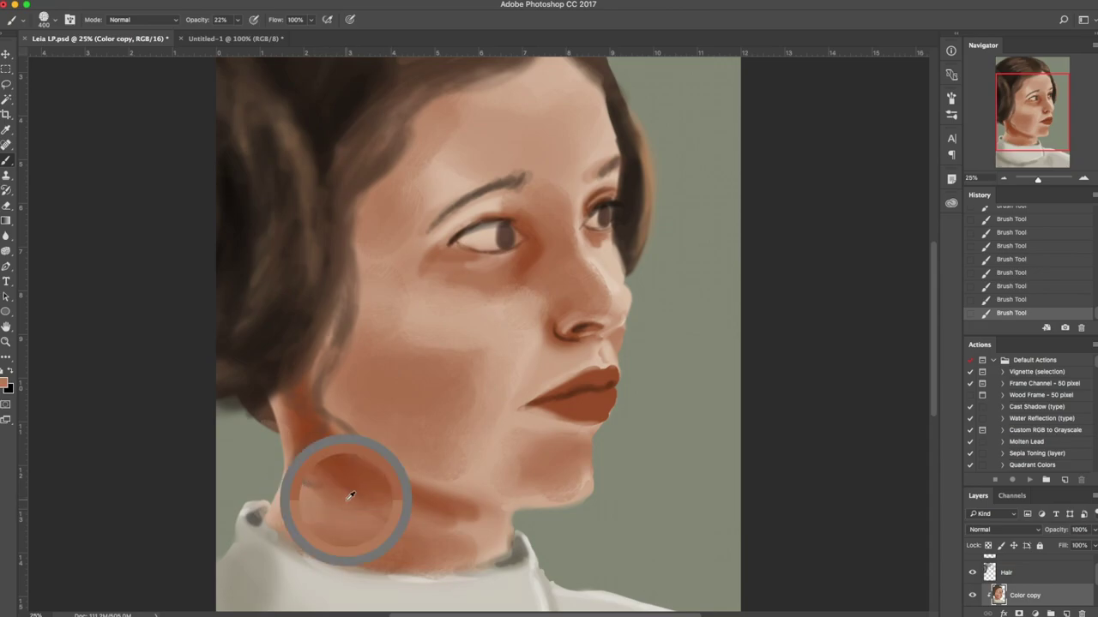
key("bracketleft")
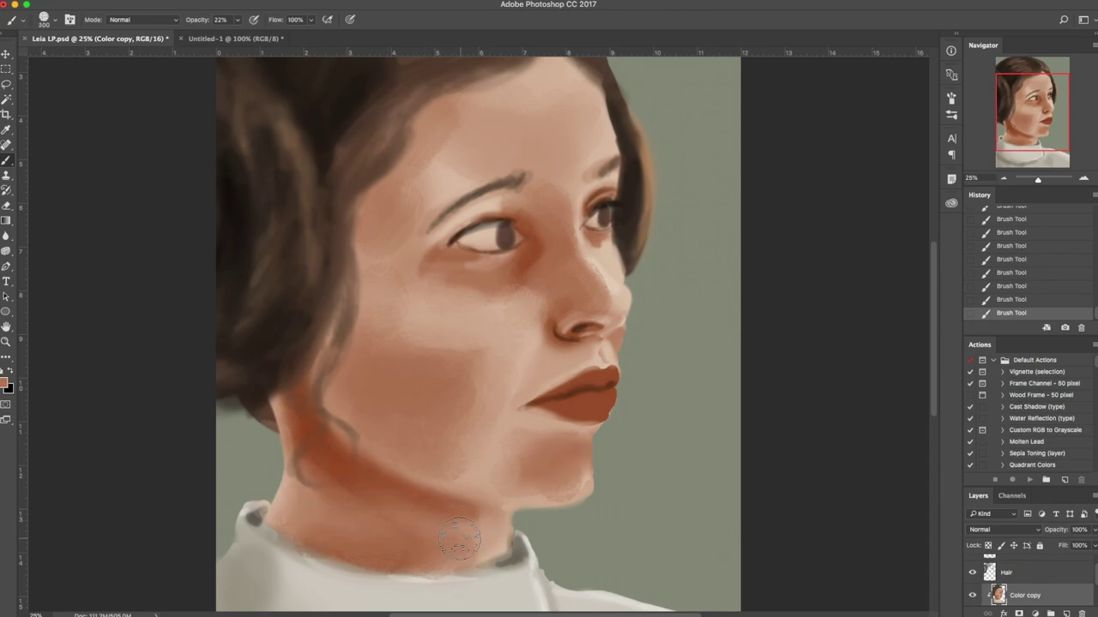
mouse_move(483, 513)
left_mouse_down()
mouse_move(509, 527)
mouse_move(492, 557)
mouse_move(471, 565)
mouse_move(502, 543)
mouse_move(481, 558)
mouse_move(517, 548)
mouse_move(475, 549)
left_mouse_up()
Blend the far side of the forehead with light skin tones sampled from the face, using a 300 px brush.
left_click(581, 327, "alt")
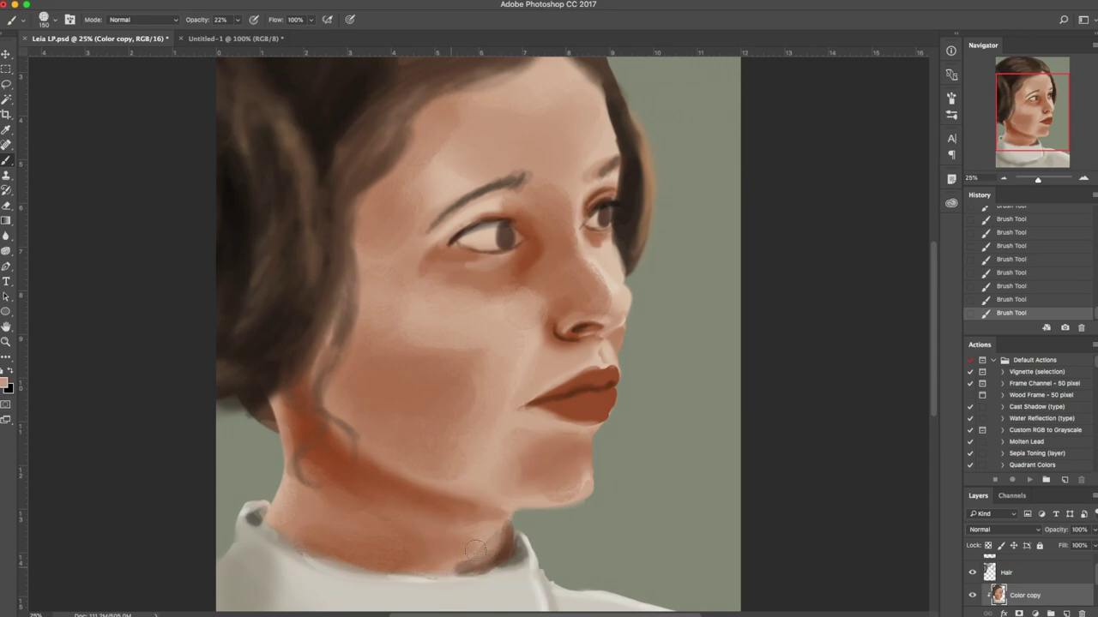
key("bracketright")
key("bracketright")
left_click(440, 190, "alt")
mouse_move(587, 97)
left_mouse_down()
mouse_move(595, 128)
mouse_move(571, 94)
mouse_move(603, 135)
left_mouse_up()
left_click(581, 144, "alt")
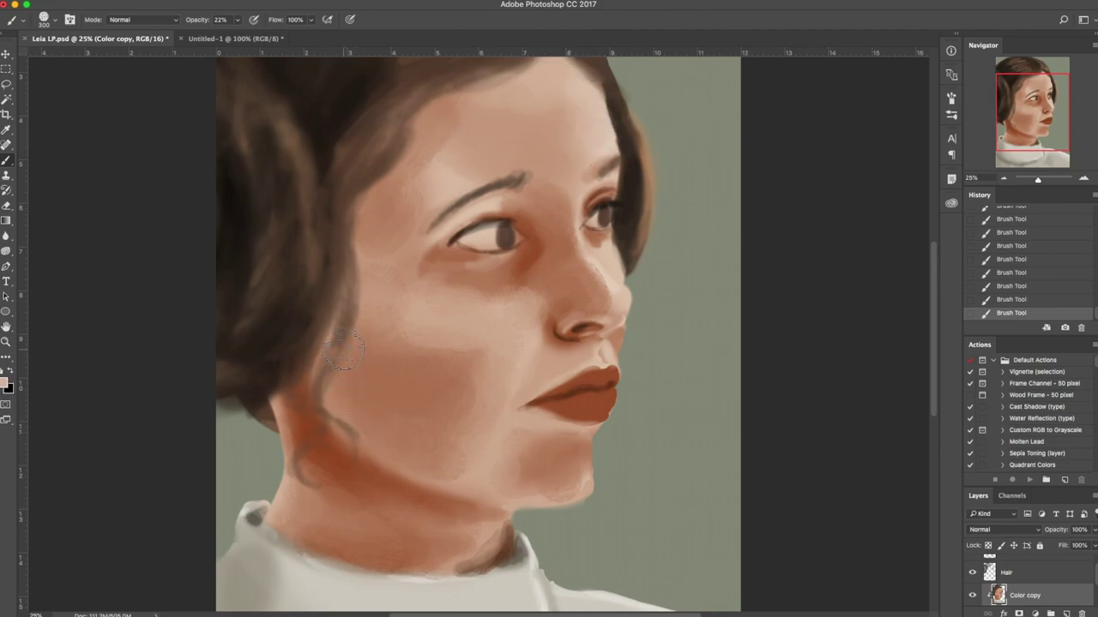
Switch to a soft round brush at 175 px with 19% hardness, with a skin tone sampled near the jaw.
key("super+minus")
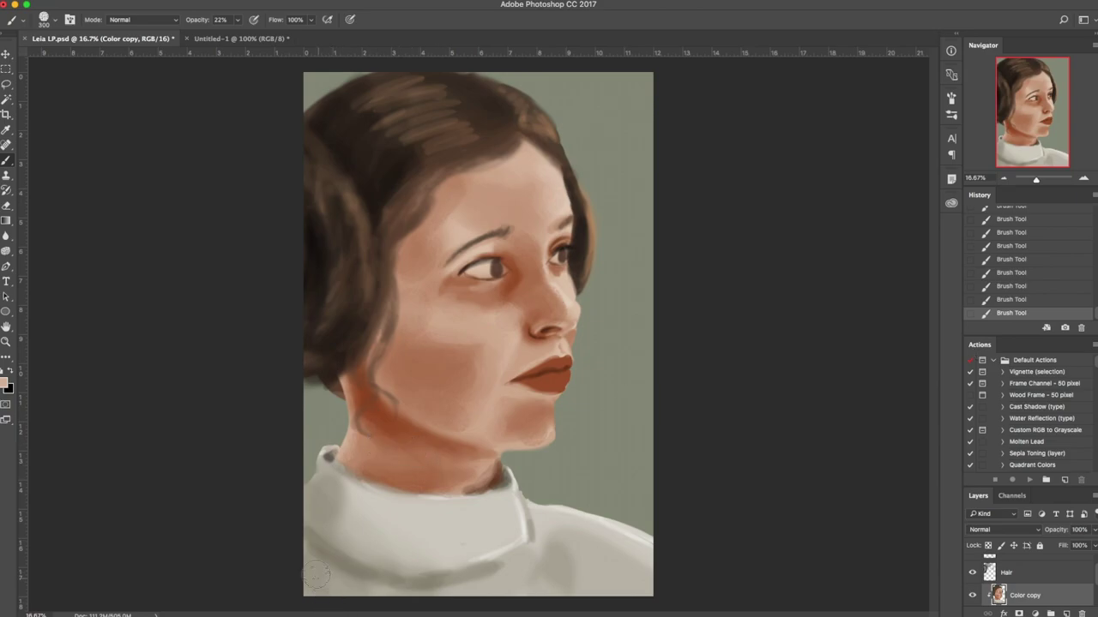
left_click(404, 430, "alt")
right_click(464, 353)
left_click_drag(769, 566, 770, 361)
left_click(435, 452)
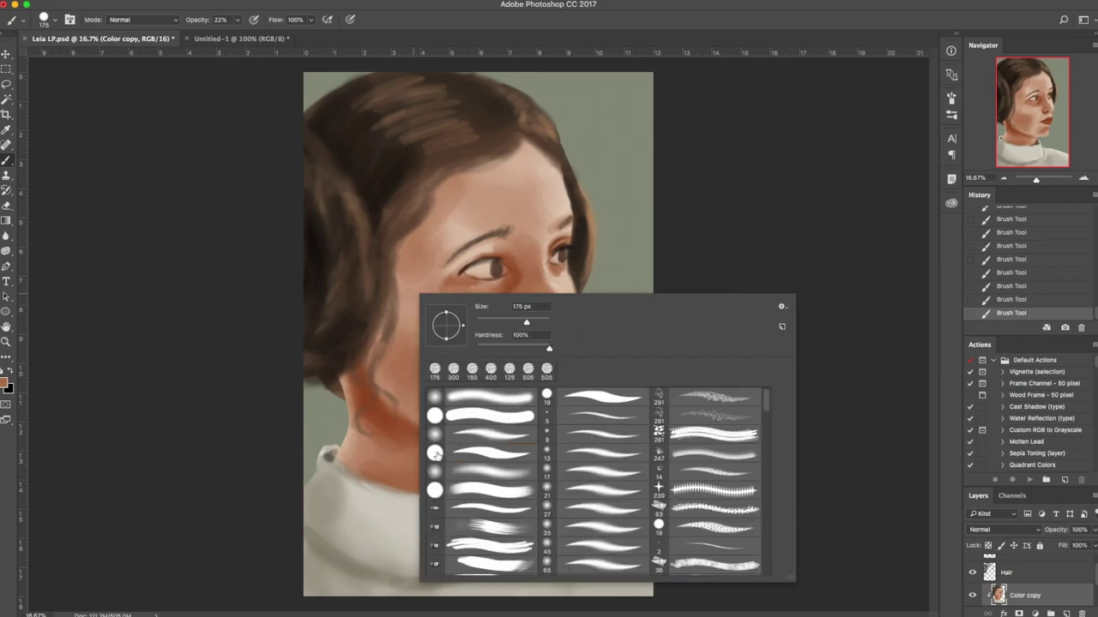
left_click(488, 349)
left_click(410, 279)
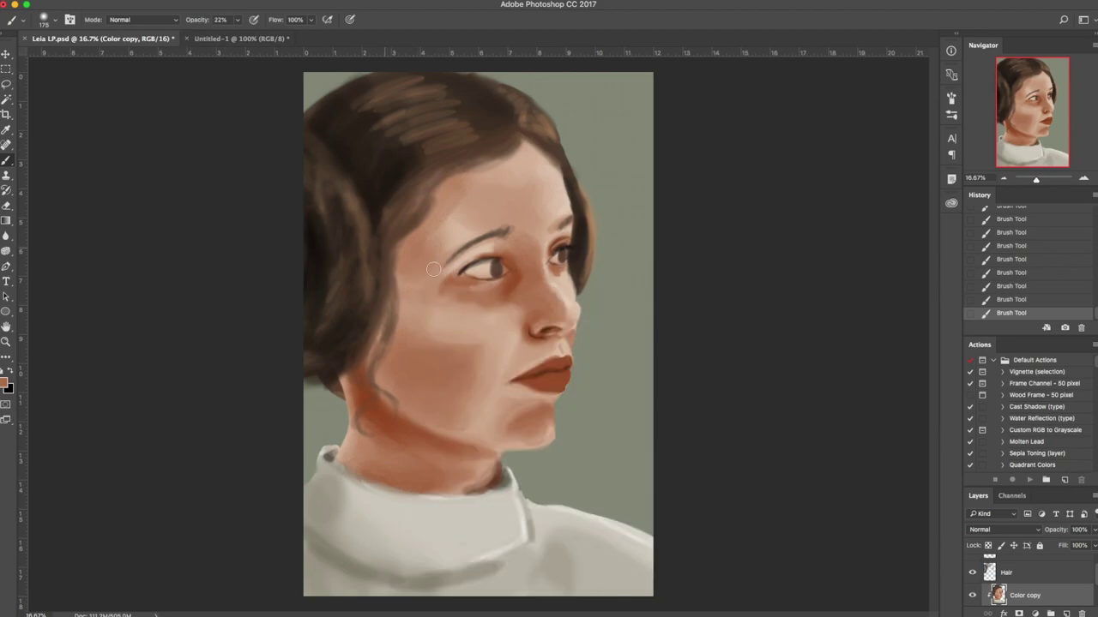
key("super+bracketright")
key("super+z")
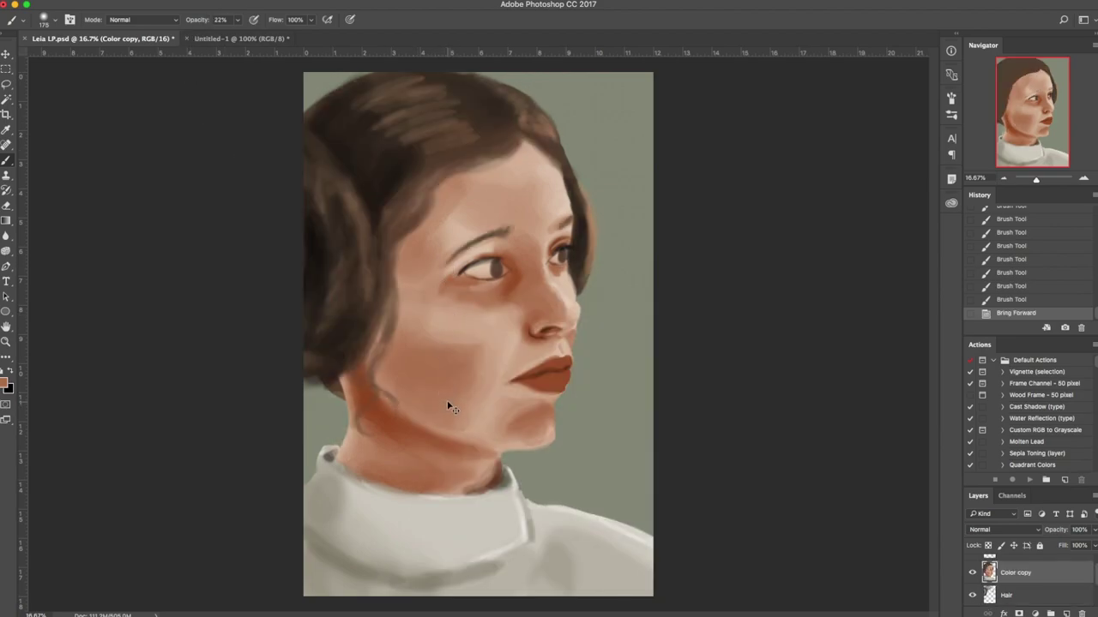
Smooth the cheek shadow into the lower cheek with tones sampled from the face, enlarging the brush to 500 px.
key("super+equal")
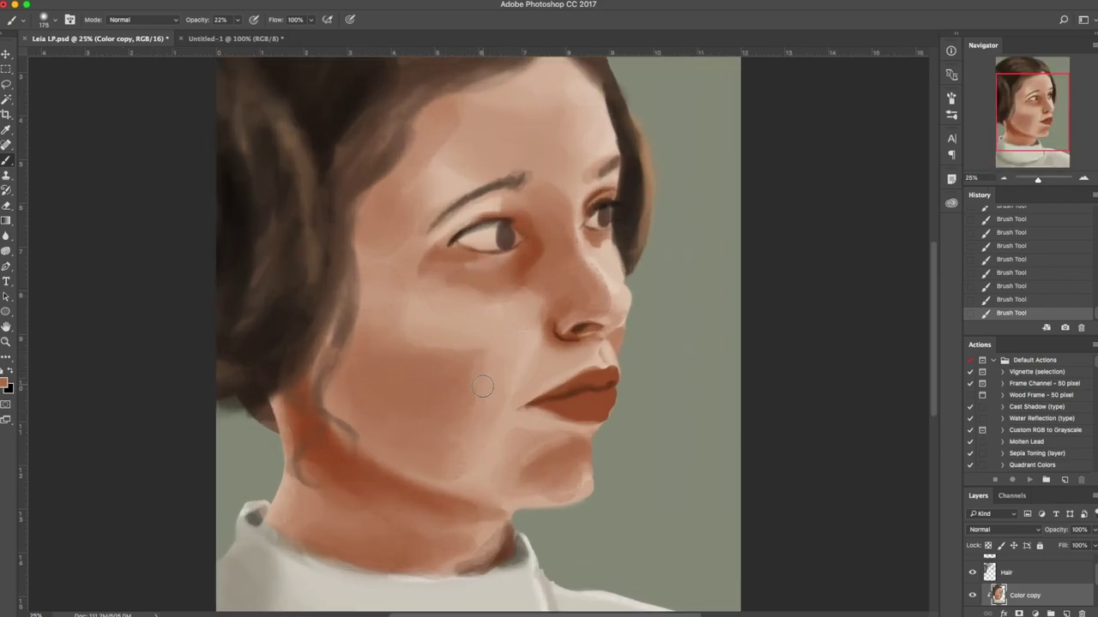
left_click_drag(508, 318, 516, 383)
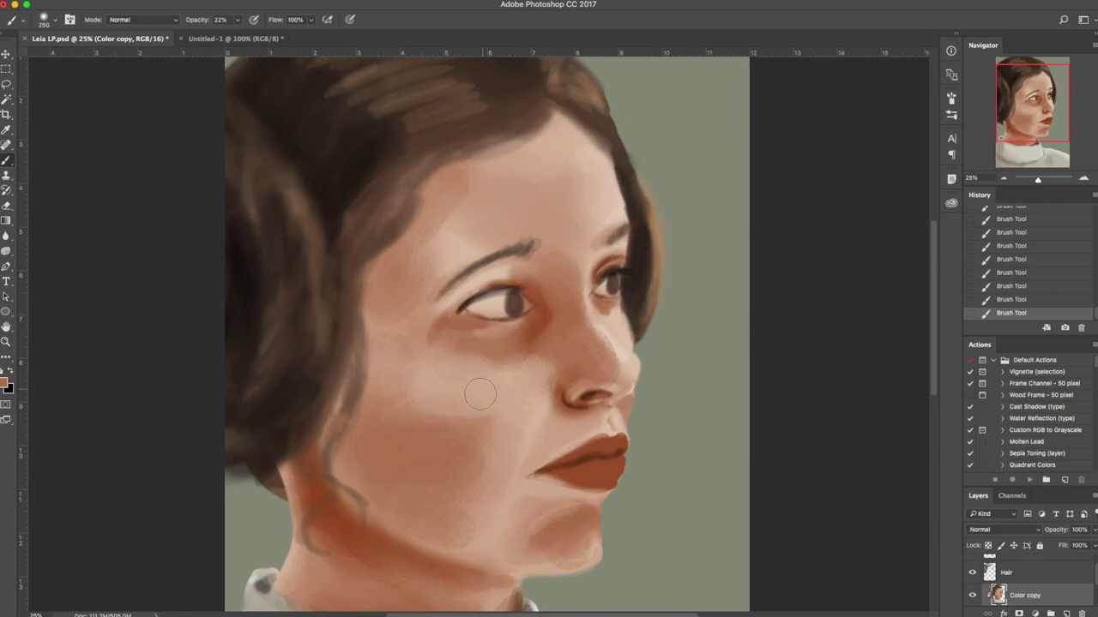
left_click(438, 398, "alt")
mouse_move(482, 435)
left_mouse_down()
mouse_move(439, 429)
mouse_move(493, 463)
mouse_move(478, 528)
left_mouse_up()
left_click(479, 535, "alt")
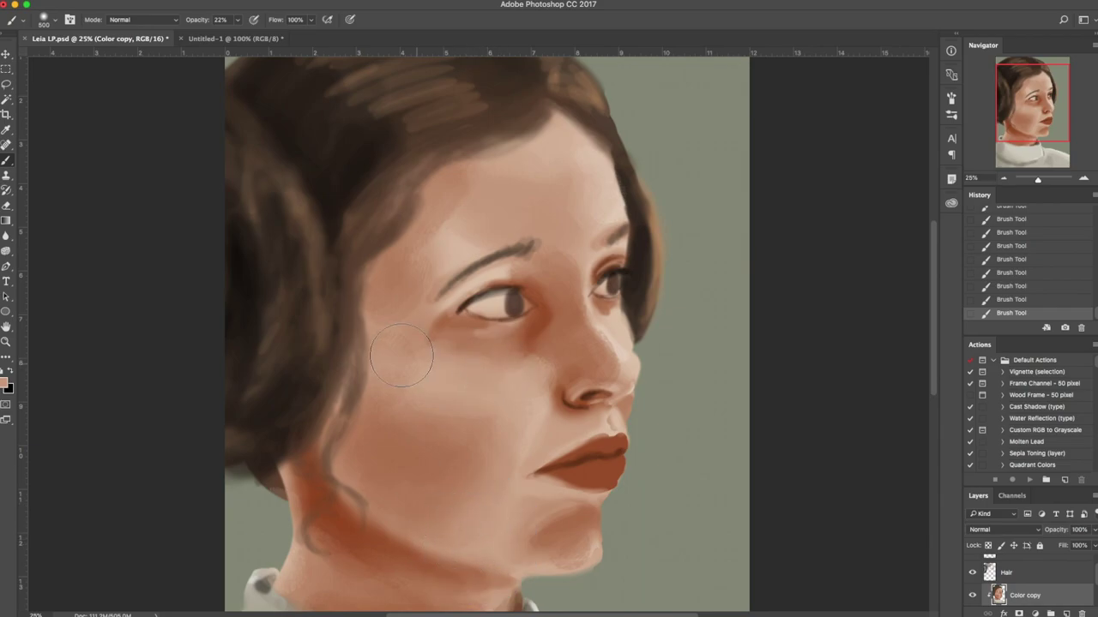
key("bracketleft")
left_click(587, 397, "alt")
Merge the Color copy layer into Color, duplicate the merged layer, and clip the duplicate to Color.
scroll(1029, 592, "down", 1)
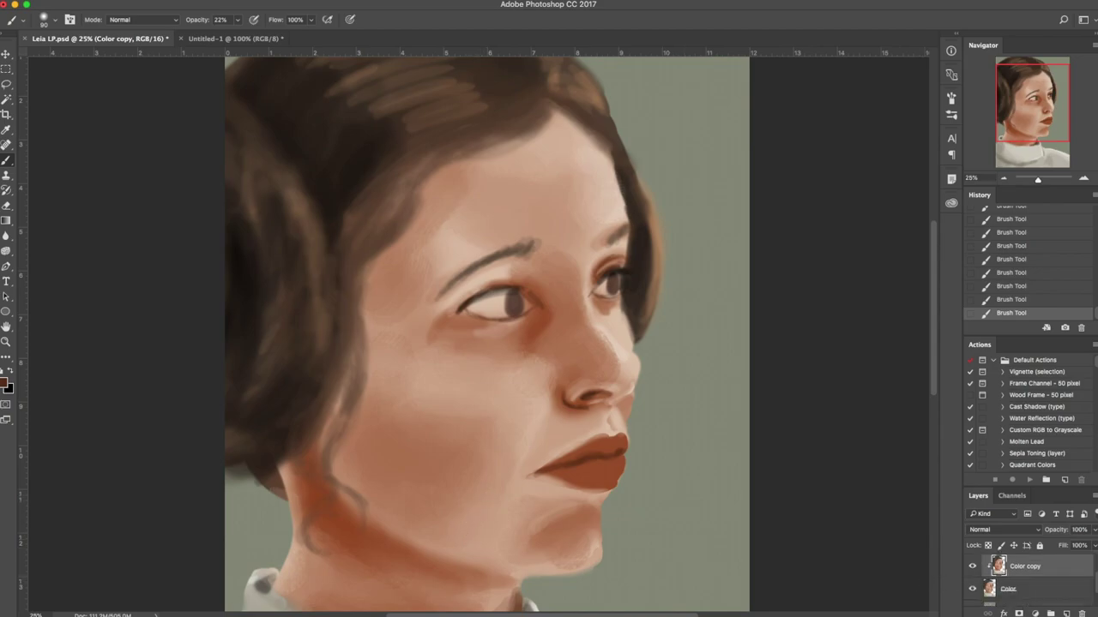
key("super+e")
key("super+j")
left_click(1012, 581, "alt")
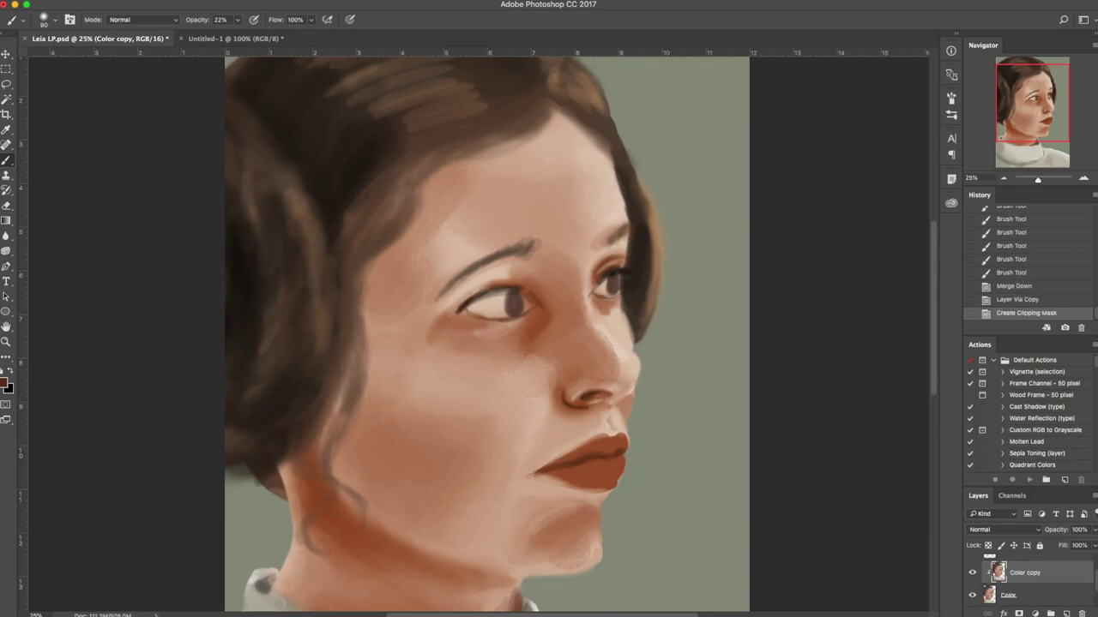
Blend the skin between the nostril and the corner of the mouth with sampled tones, using a 175 px brush.
left_click(537, 399, "alt")
key("bracketright")
key("bracketright")
key("bracketright")
key("bracketright")
key("bracketright")
left_click(562, 397, "alt")
key("bracketleft")
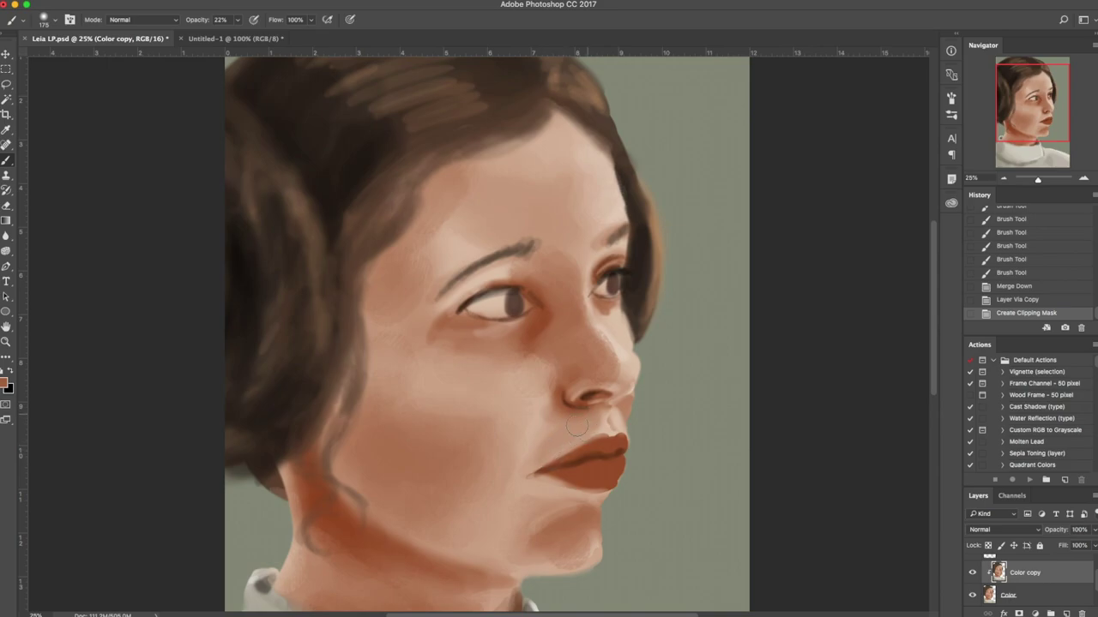
left_click(568, 425, "alt")
mouse_move(559, 422)
left_mouse_down()
mouse_move(530, 371)
mouse_move(480, 362)
mouse_move(537, 381)
mouse_move(519, 437)
mouse_move(536, 409)
mouse_move(536, 420)
mouse_move(518, 447)
mouse_move(538, 457)
mouse_move(549, 447)
mouse_move(528, 468)
left_mouse_up()
key("super+z")
left_click(537, 457, "alt")
left_click_drag(533, 463, 525, 469)
left_click_drag(524, 469, 551, 488)
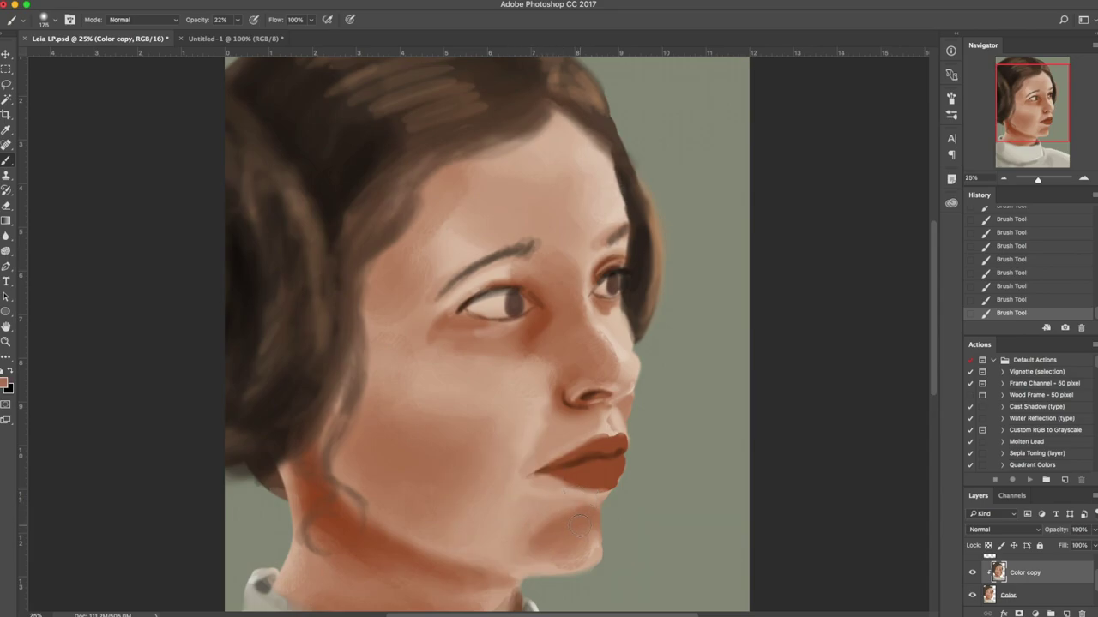
Soften the shadow beneath the lower lip and the chin with skin tones sampled around them.
left_click(598, 392, "alt")
left_click(579, 514, "alt")
mouse_move(579, 513)
left_mouse_down()
mouse_move(556, 527)
mouse_move(566, 530)
left_mouse_up()
left_click(598, 502, "alt")
left_click(537, 562, "alt")
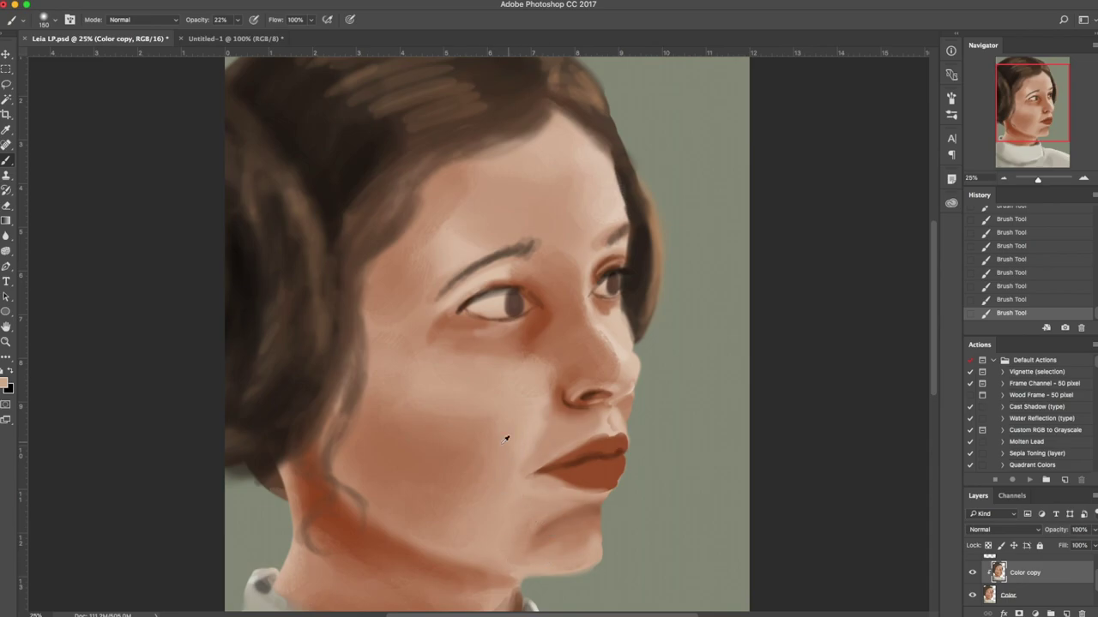
Refine the nostril and the skin above the lip with sampled dark tones, reducing the brush to 40 px.
left_click(566, 404, "alt")
key("bracketright")
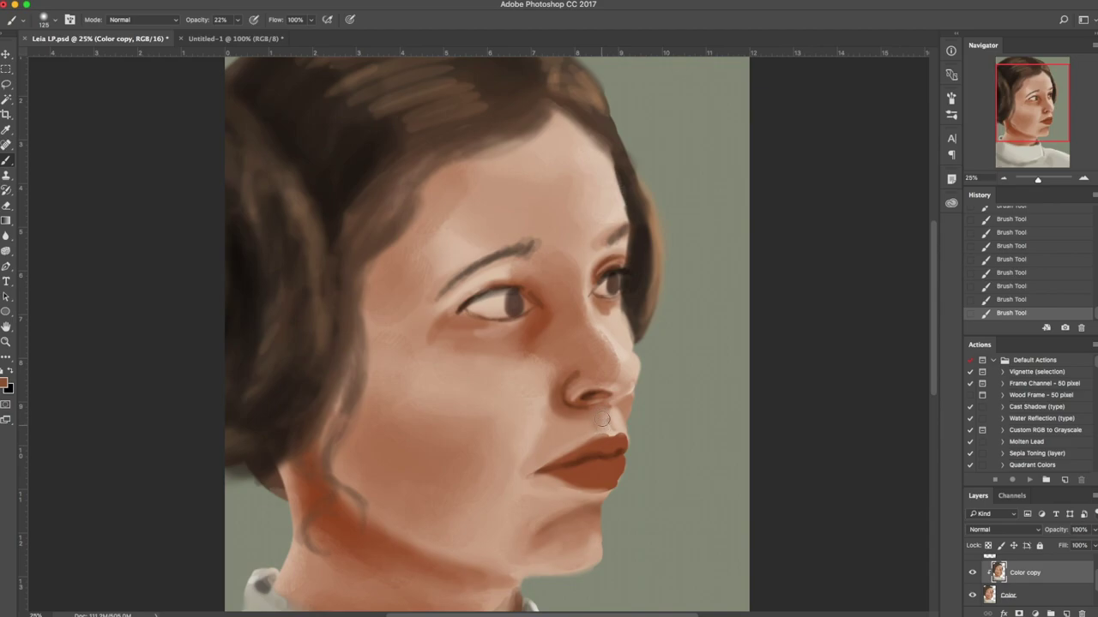
key("d")
key("bracketleft")
key("bracketleft")
key("bracketleft")
key("bracketleft")
key("bracketleft")
left_click(588, 398, "alt")
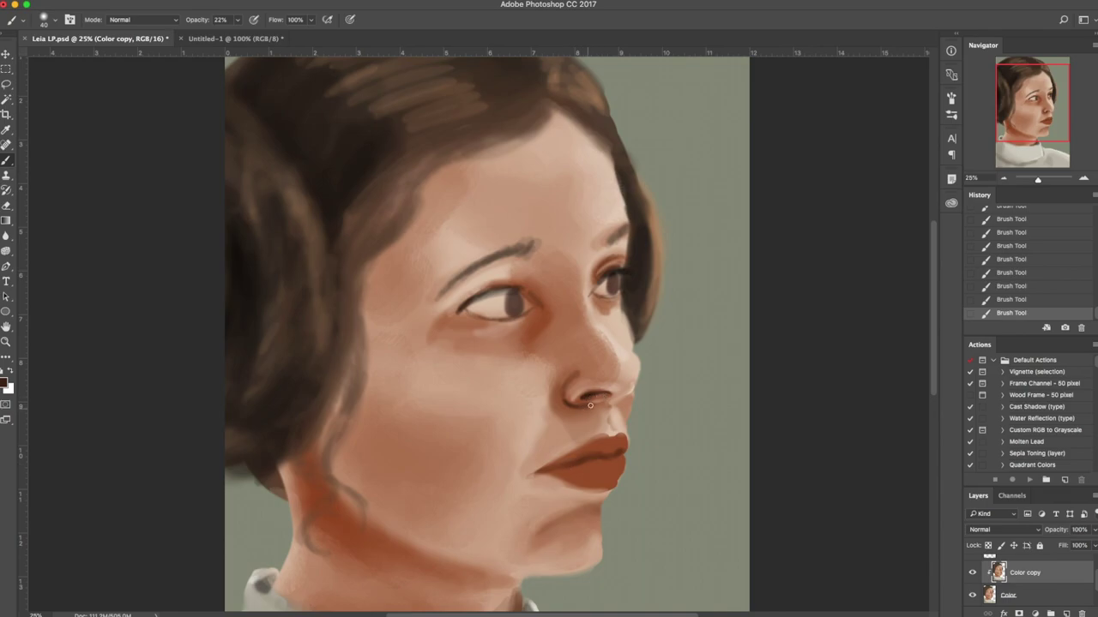
Shade the tip and underside of the nose with tones sampled from the nose, using a 100 px brush.
left_click(625, 348, "alt")
left_click(614, 380, "alt")
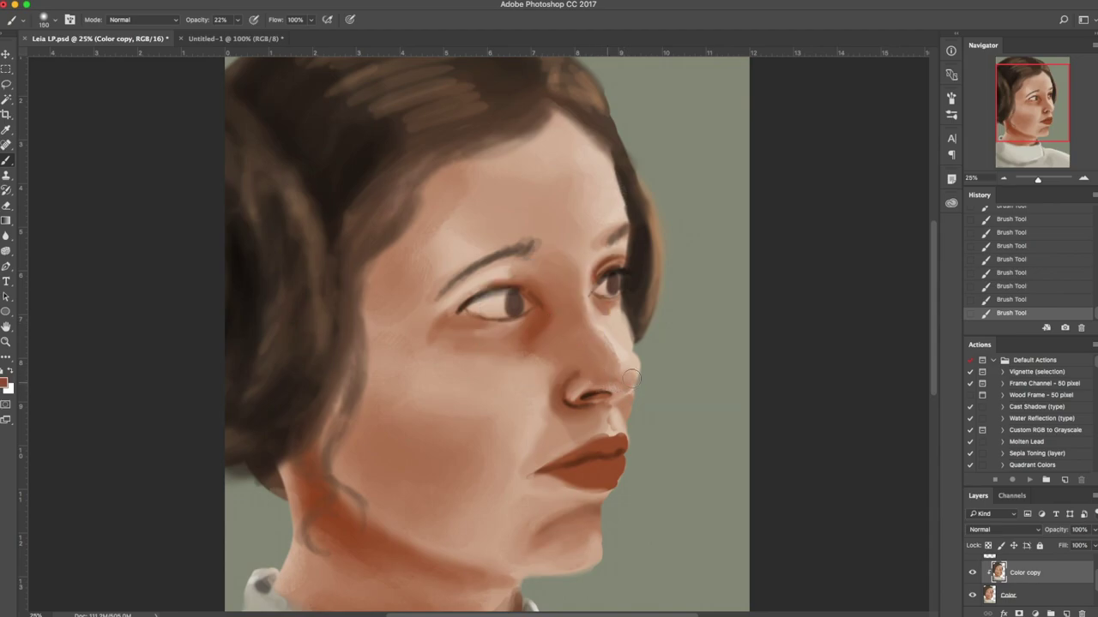
left_click(628, 364, "alt")
key("bracketleft")
key("bracketleft")
key("bracketleft")
Blend the far cheek beside the nose with lighter sampled skin tones, using a 175 px brush.
left_click(540, 346, "alt")
mouse_move(629, 341)
left_mouse_down()
mouse_move(605, 312)
mouse_move(624, 336)
left_mouse_up()
left_click(458, 392, "alt")
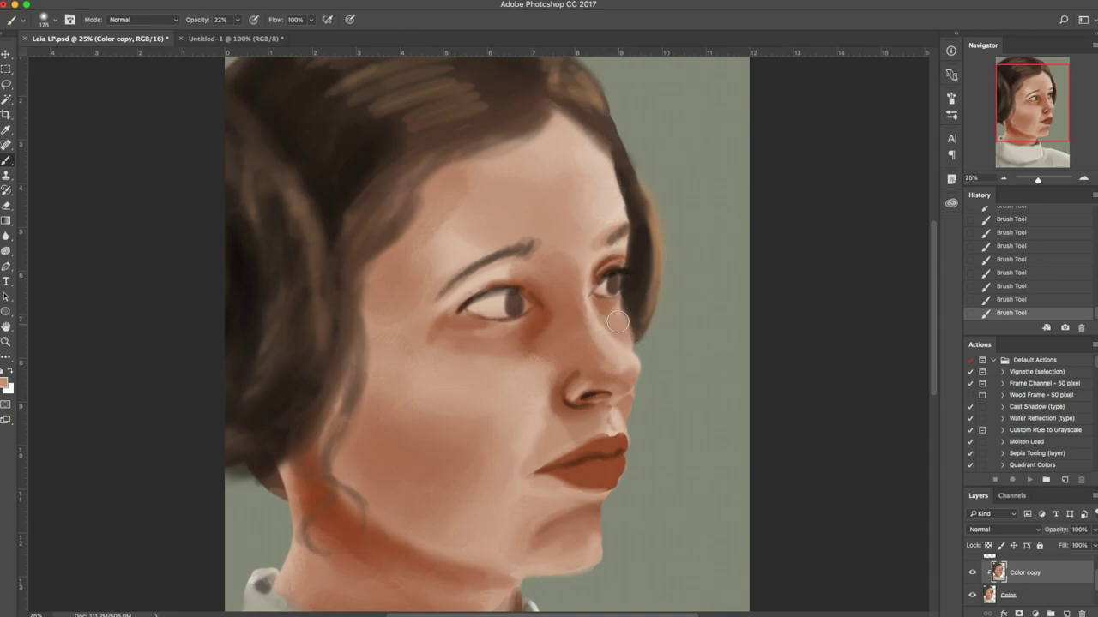
left_click(500, 267, "alt")
left_click_drag(621, 314, 631, 345)
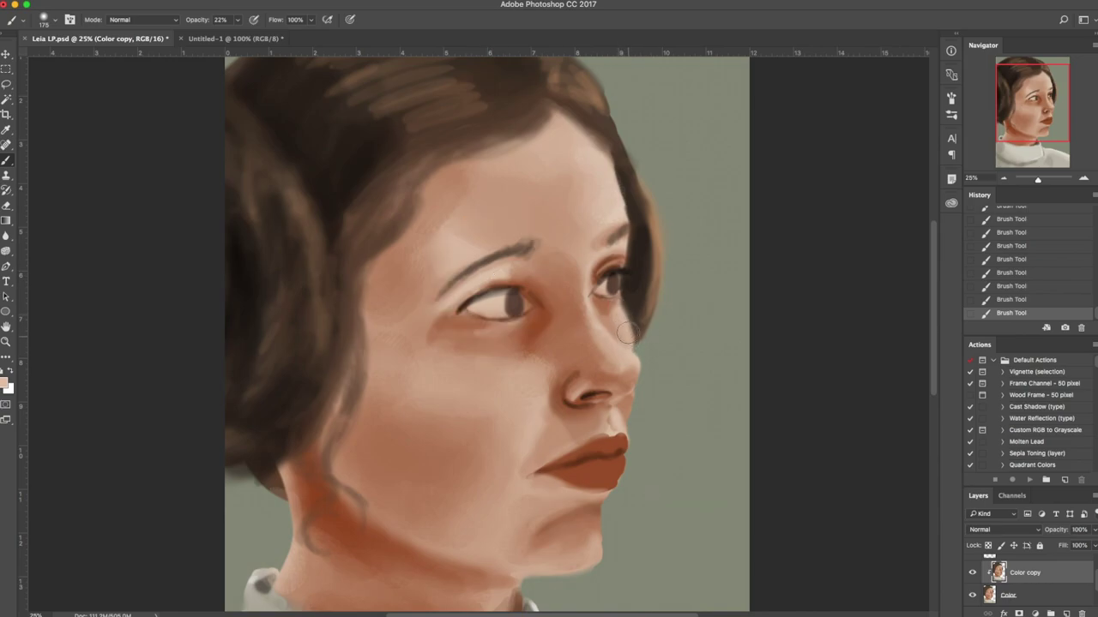
left_click_drag(618, 306, 634, 336)
Even out the bridge and side of the nose with skin tones sampled around it.
left_click(596, 325, "alt")
left_click(610, 311, "alt")
left_click(551, 339, "alt")
left_click(597, 351, "alt")
Darken the side of the nose with reddish brown #904014, using a 400 px brush.
key("bracketright")
left_click(5, 382)
mouse_move(735, 411)
left_mouse_down()
mouse_move(728, 428)
mouse_move(734, 410)
left_mouse_up()
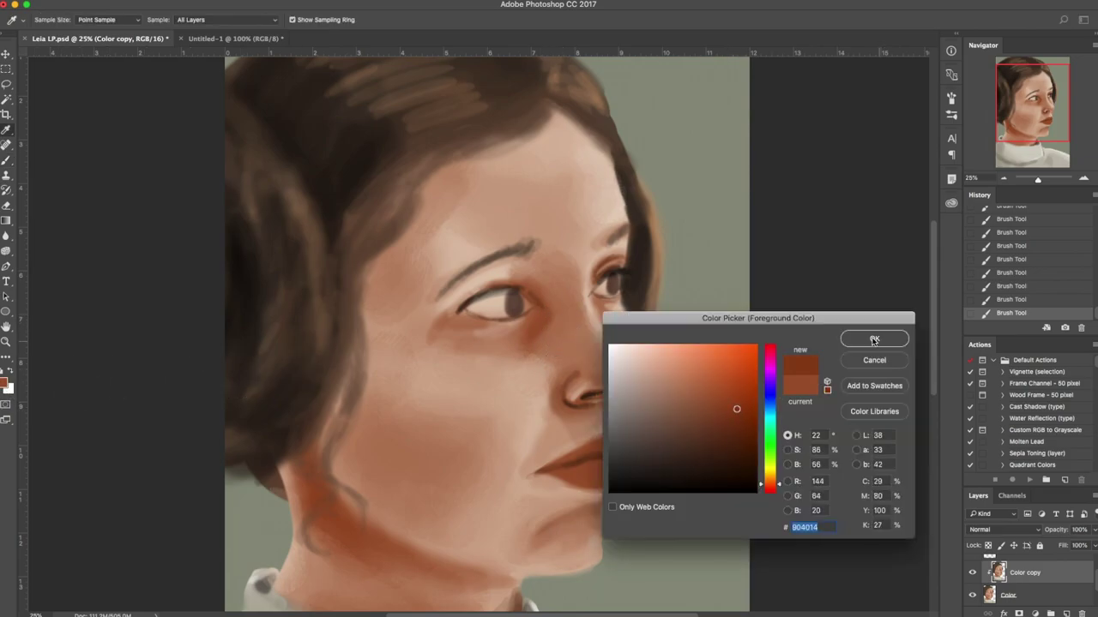
left_click(874, 339)
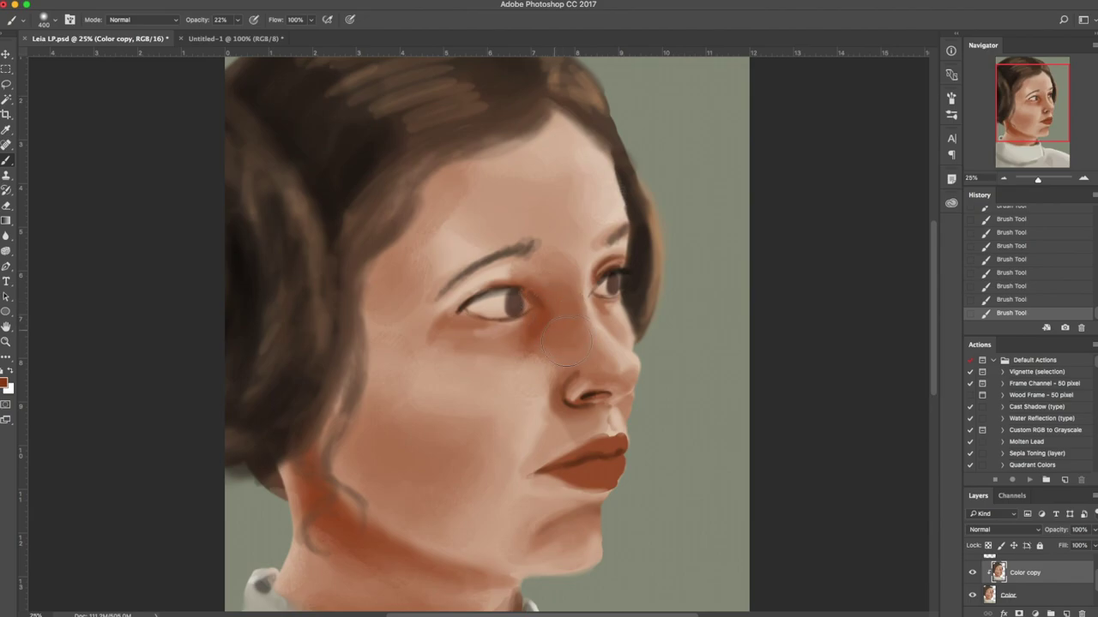
mouse_move(562, 381)
left_mouse_down()
mouse_move(554, 403)
mouse_move(596, 356)
mouse_move(615, 379)
mouse_move(592, 341)
mouse_move(558, 348)
mouse_move(556, 309)
mouse_move(574, 377)
mouse_move(603, 373)
mouse_move(578, 368)
left_mouse_up()
Deepen the cheek shadow and extend it toward the hairline with a 600 px brush and sampled brown tones.
key("bracketright")
key("bracketright")
mouse_move(460, 424)
left_mouse_down()
mouse_move(442, 458)
mouse_move(404, 456)
left_mouse_up()
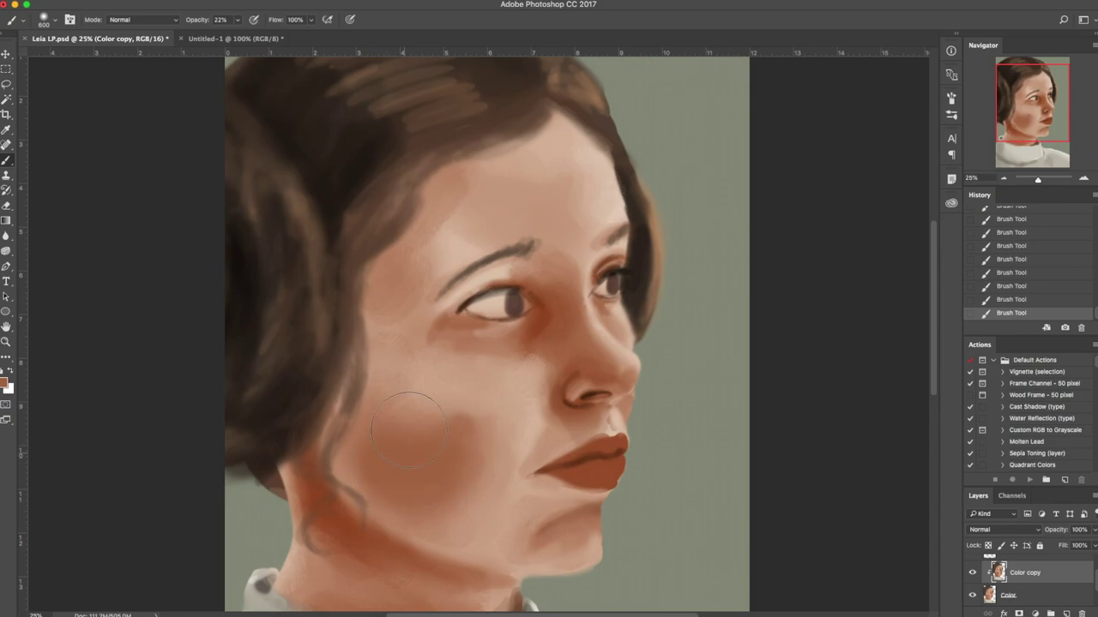
left_click(481, 497, "alt")
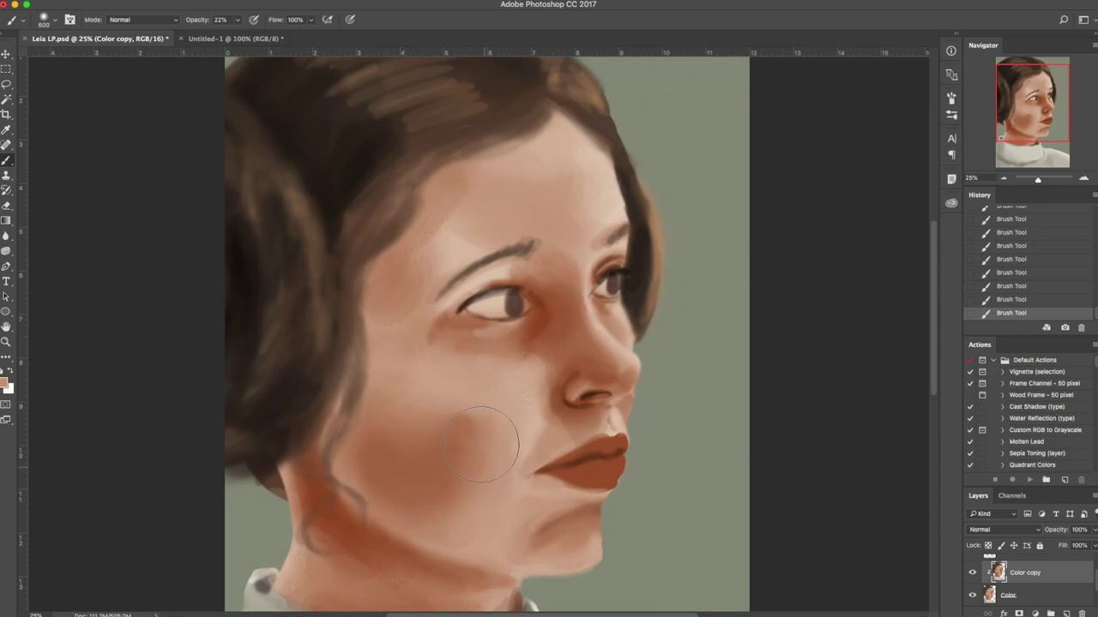
left_click(461, 491, "alt")
mouse_move(390, 495)
left_mouse_down()
mouse_move(360, 488)
mouse_move(344, 425)
left_mouse_up()
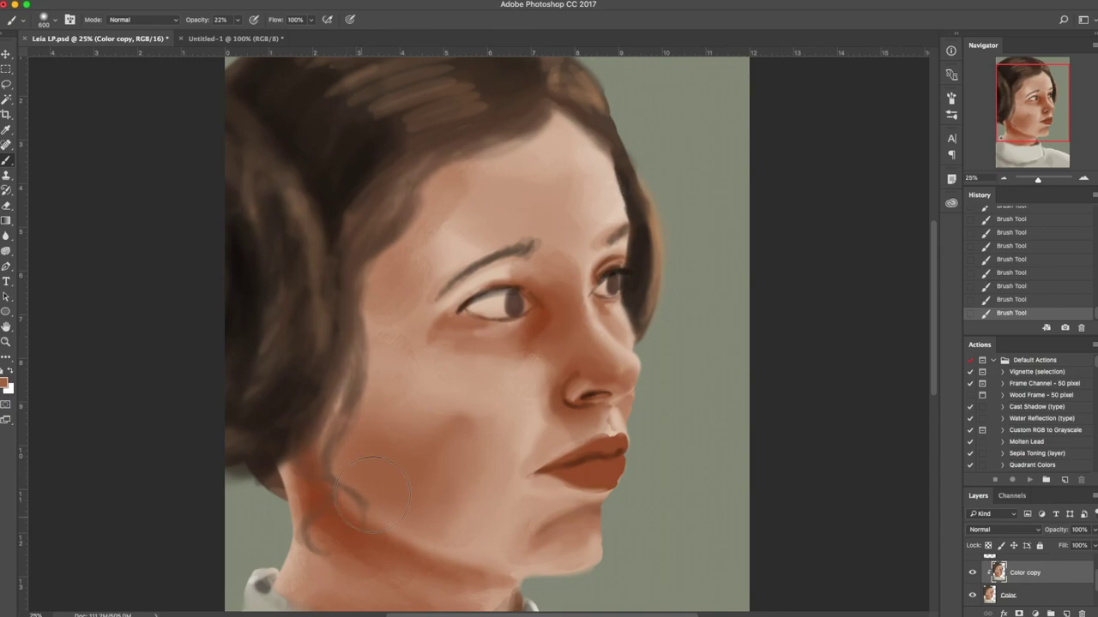
Soften the lower cheek and the front edge of the cheek shadow with alternating sampled tones.
left_click(461, 519, "alt")
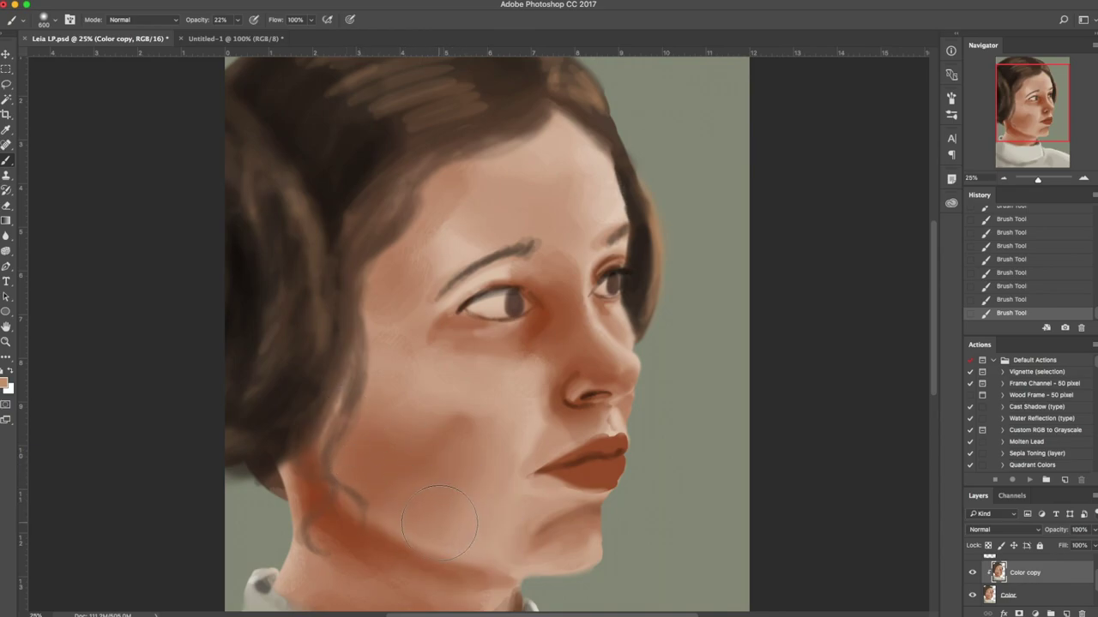
left_click(436, 477, "alt")
left_click_drag(468, 432, 453, 418)
left_click(396, 382, "alt")
left_click(433, 434, "alt")
left_click(415, 431)
left_click(418, 428, "alt")
Blend the skin beneath the near eye with a sampled tone, reducing the brush to 250 px.
key("bracketleft")
key("bracketleft")
key("bracketleft")
key("bracketleft")
key("bracketleft")
key("bracketleft")
key("bracketleft")
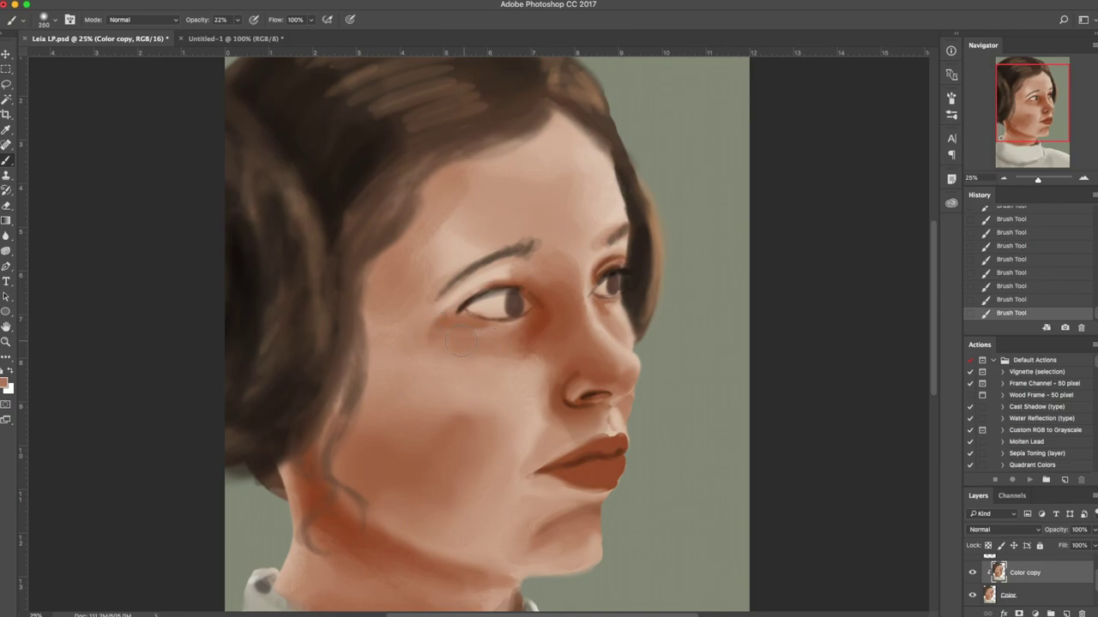
left_click(482, 362, "alt")
Soften the upper edge of the cheek shadow with a tone sampled from it, using a 600 px brush.
left_click(423, 420, "alt")
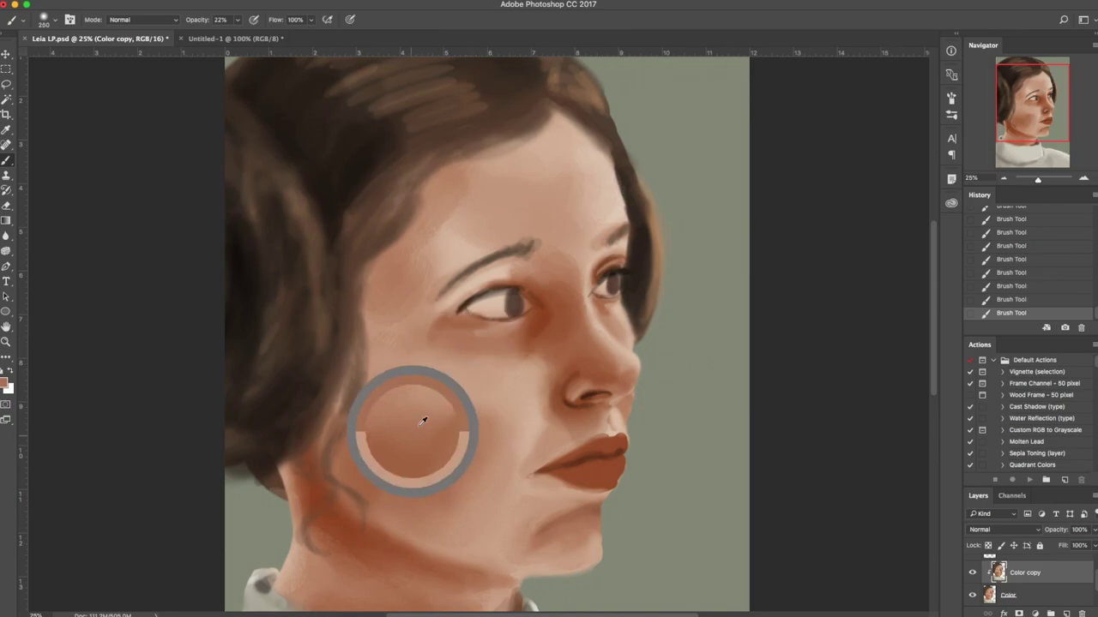
key("bracketright")
key("bracketright")
key("bracketright")
key("bracketright")
mouse_move(465, 409)
left_mouse_down()
mouse_move(399, 402)
mouse_move(459, 420)
mouse_move(434, 405)
left_mouse_up()
left_click(471, 420, "alt")
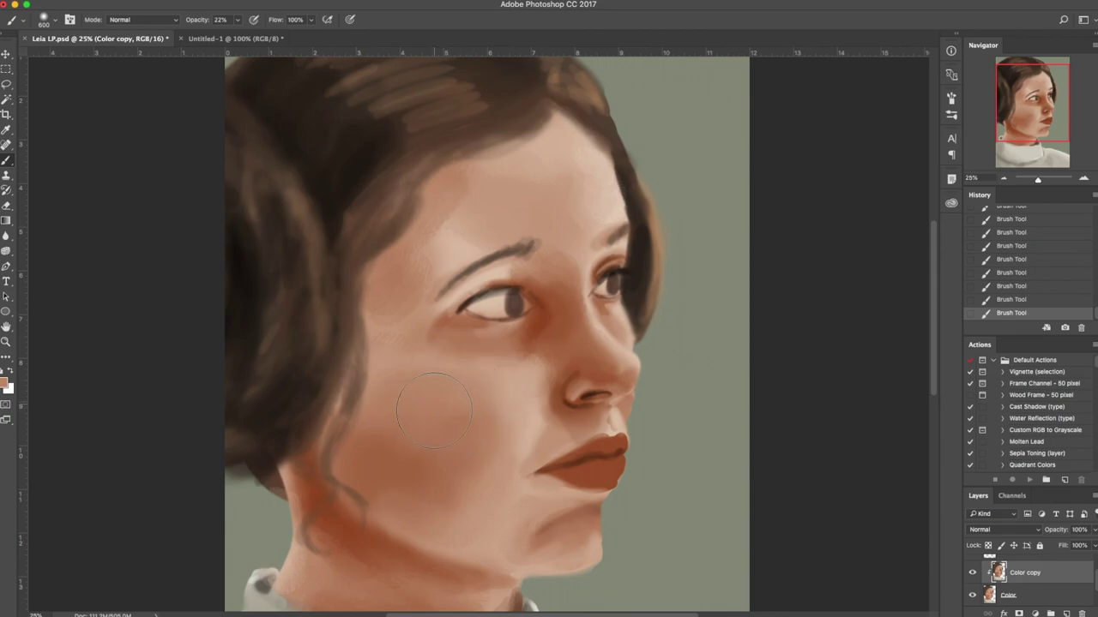
Even out the middle of the cheek by alternating tones sampled from the shadow and its lighter edge.
left_click(460, 428, "alt")
left_click(424, 399, "alt")
left_click(466, 424, "alt")
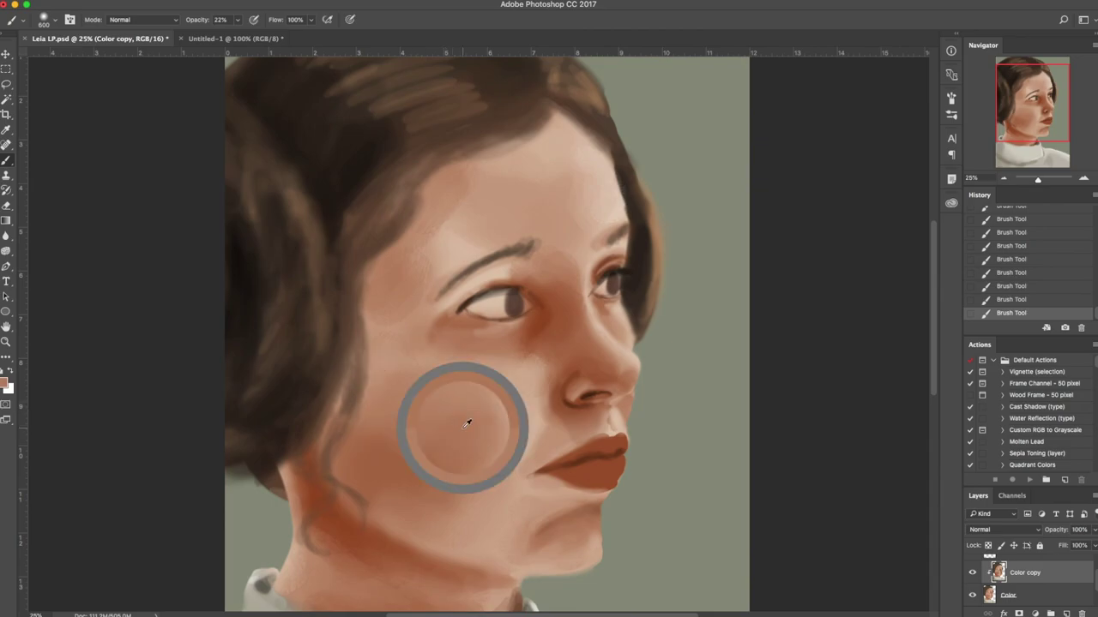
left_click(437, 400, "alt")
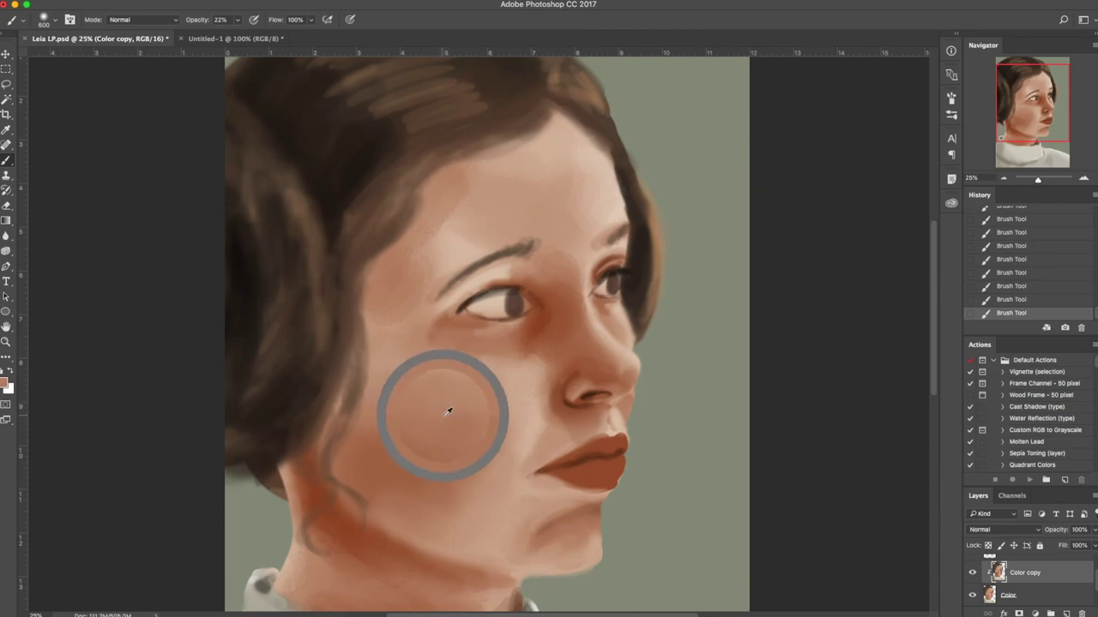
left_click(414, 445, "alt")
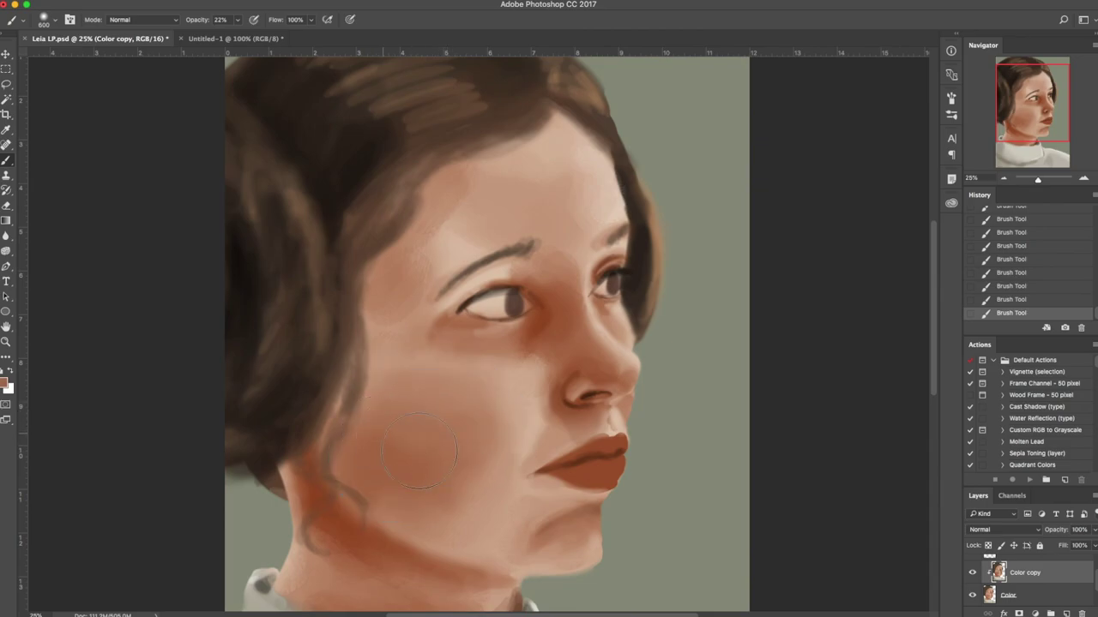
Blend the lower cheek and the area beside the mouth with lighter sampled skin tones.
left_click(397, 450, "alt")
left_click(488, 474, "alt")
left_click(519, 439, "alt")
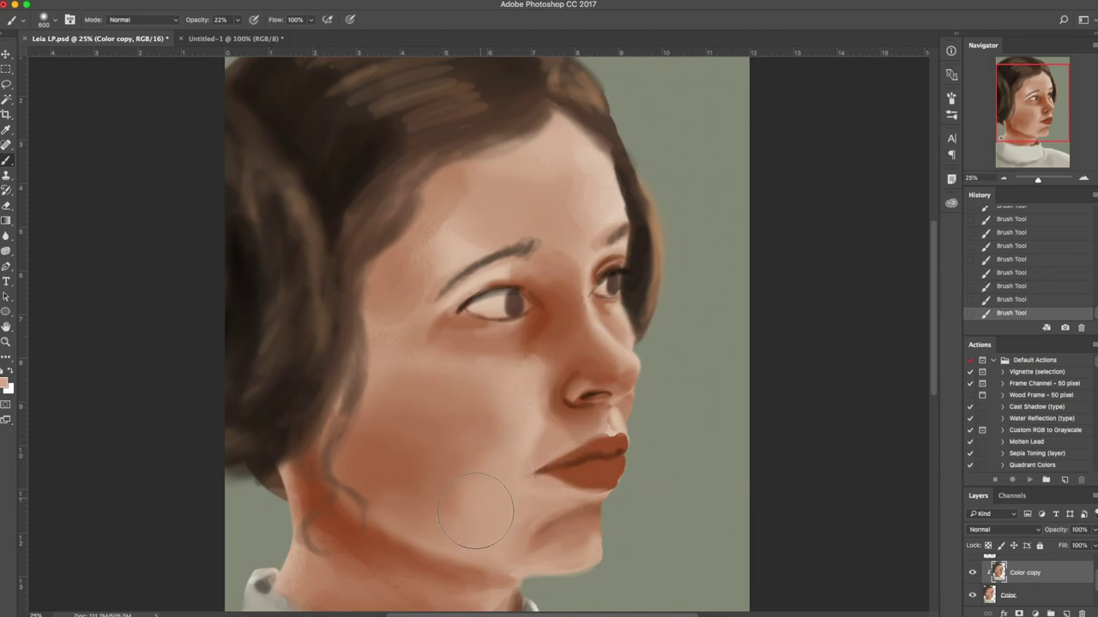
left_click(473, 472, "alt")
left_click(455, 442, "alt")
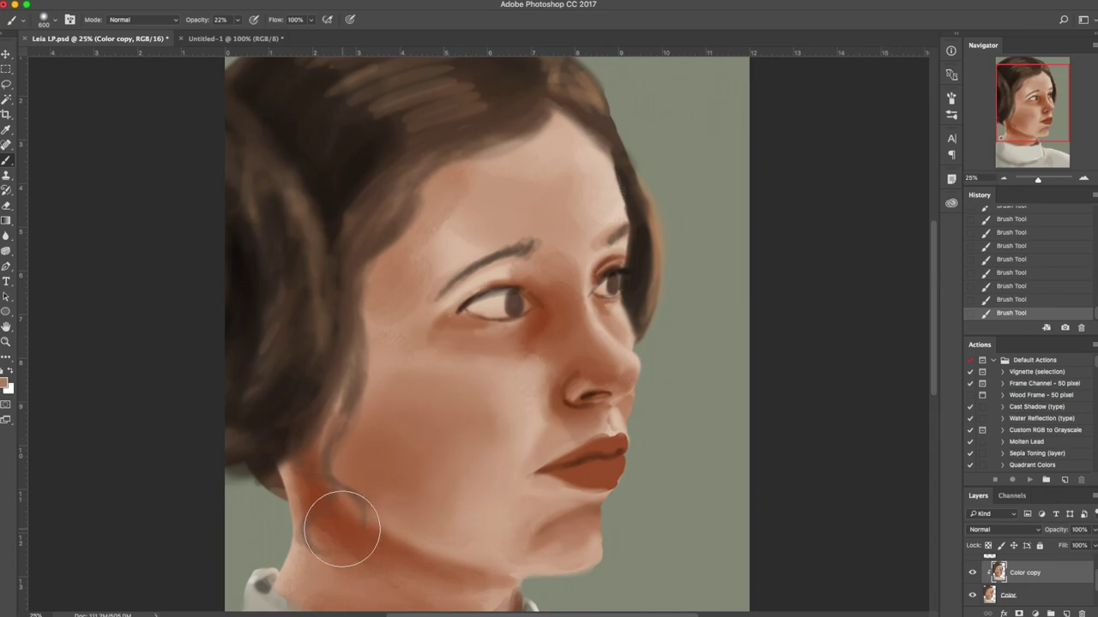
Lighten the upper cheek near the hairline with a pale skin tone sampled beside the nose.
left_click(397, 358, "alt")
left_click(518, 384, "alt")
left_click_drag(381, 404, 403, 396)
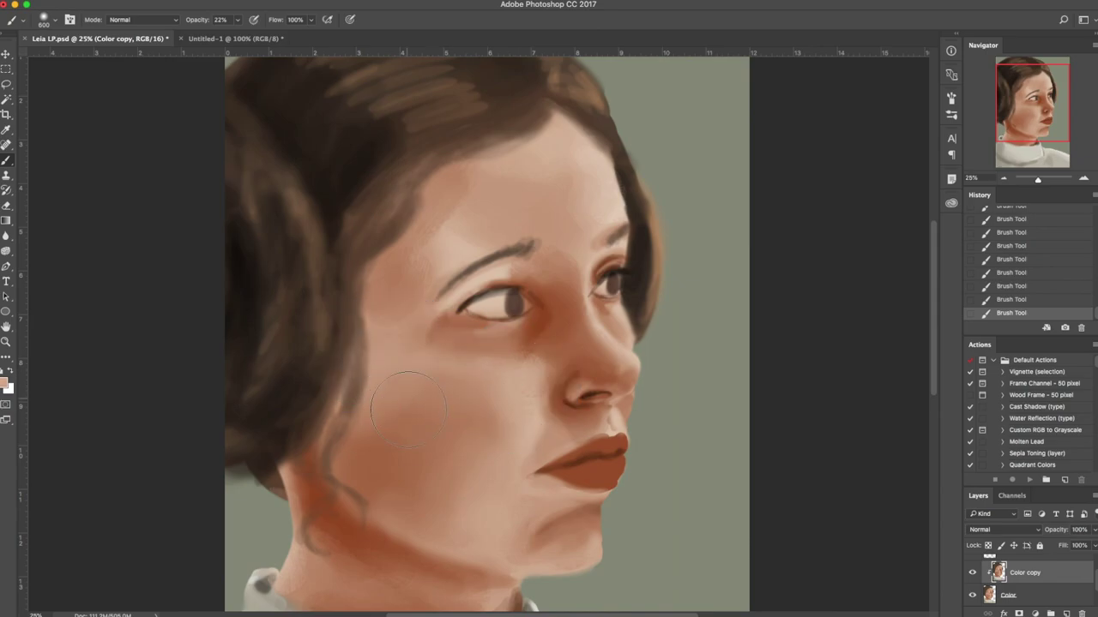
key("d")
key("x")
mouse_move(499, 419)
left_mouse_down()
mouse_move(479, 398)
mouse_move(419, 370)
mouse_move(439, 381)
mouse_move(406, 391)
left_mouse_up()
key("super+z")
Switch to the 175 px texture brush, with a skin tone sampled from the lower cheek.
left_click(412, 519, "alt")
left_click(474, 512, "alt")
right_click(412, 401)
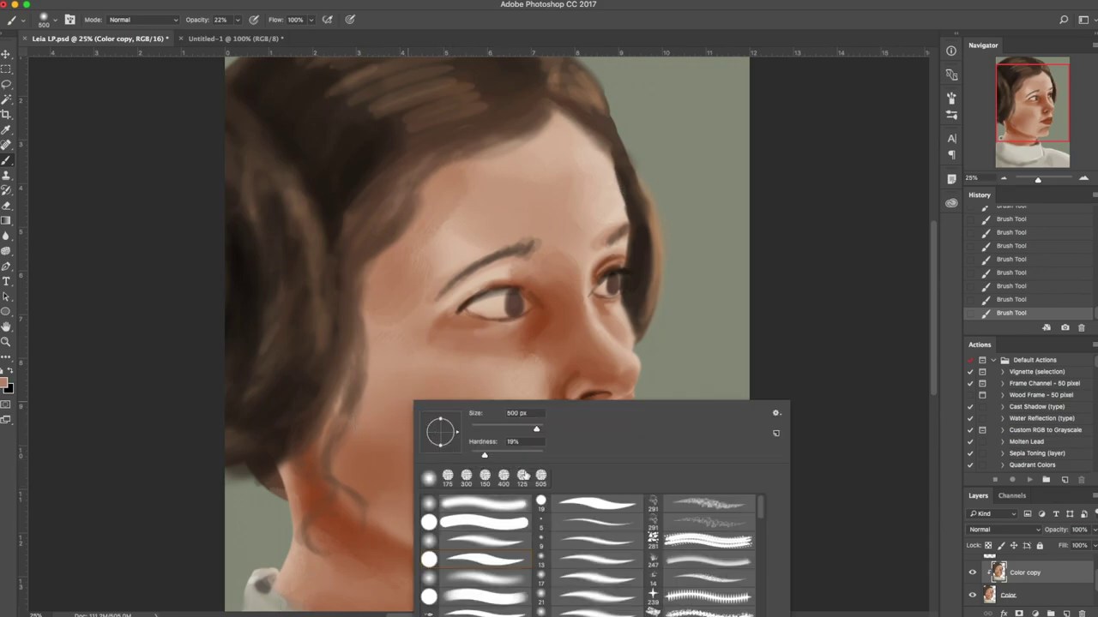
left_click(447, 477)
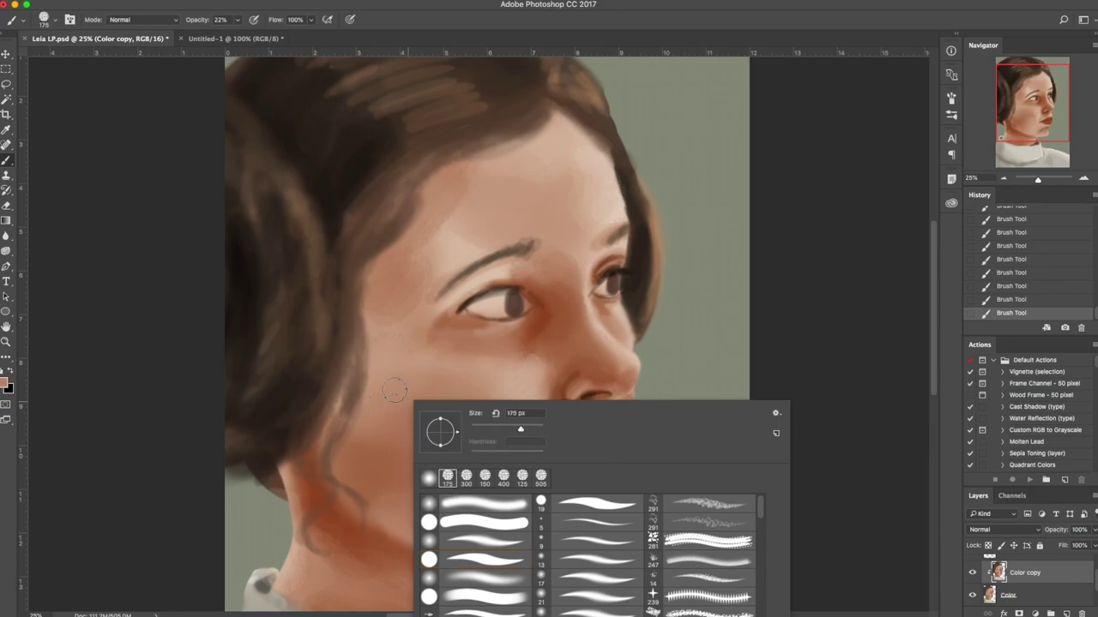
left_click(393, 396)
Texture the cheek and jaw shadow with tones sampled from them, enlarging the texture brush to 500 px.
left_click(335, 520, "alt")
key("bracketright")
key("bracketright")
key("bracketright")
key("bracketright")
left_click(390, 440, "alt")
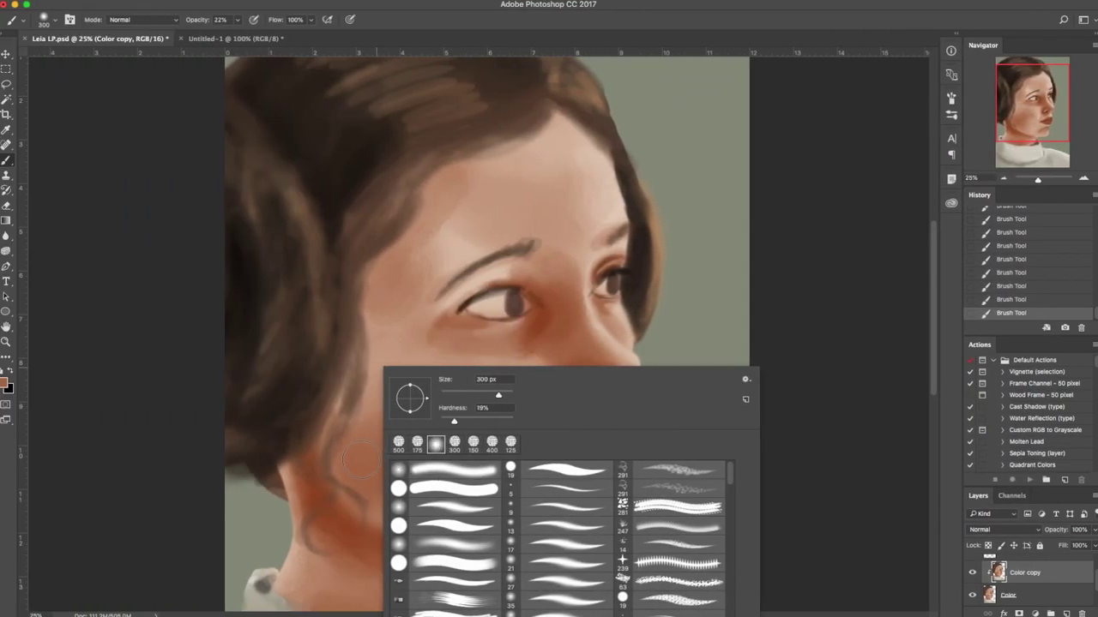
Darken around the eyes in black with a soft round brush at 0% hardness and 12% opacity, sized 150 then 200 px.
key("Return")
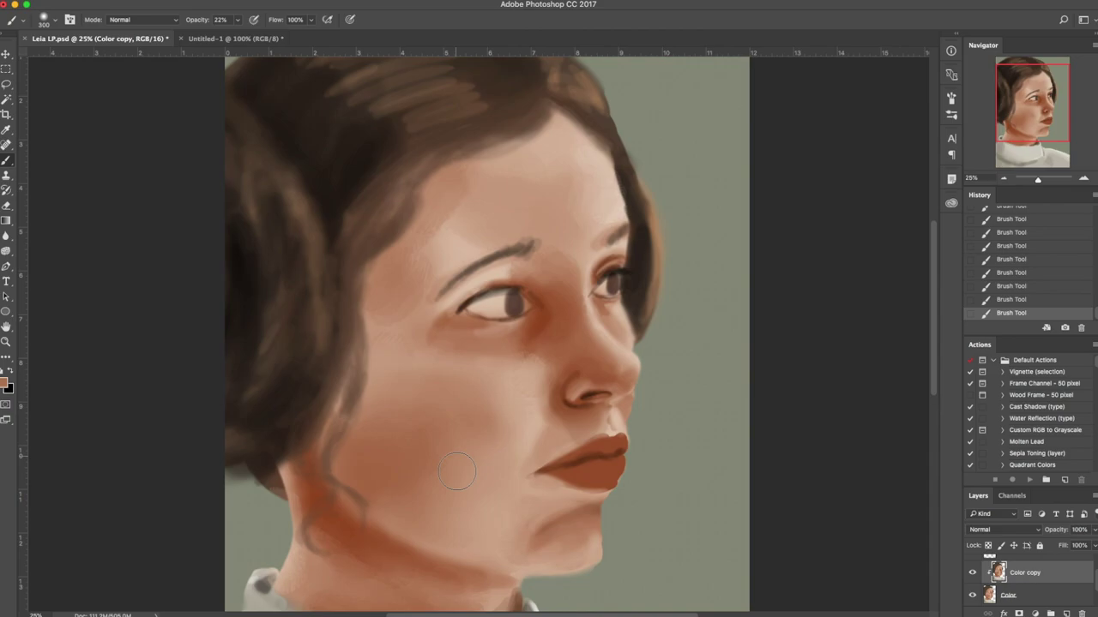
left_click(237, 20)
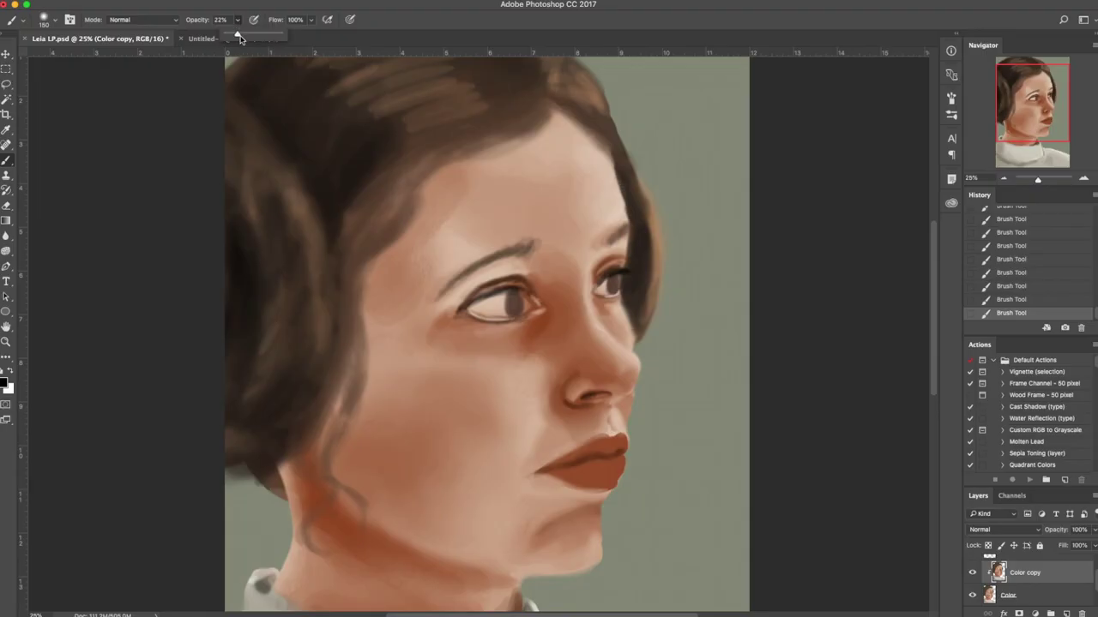
right_click(482, 306)
left_click_drag(561, 359, 546, 357)
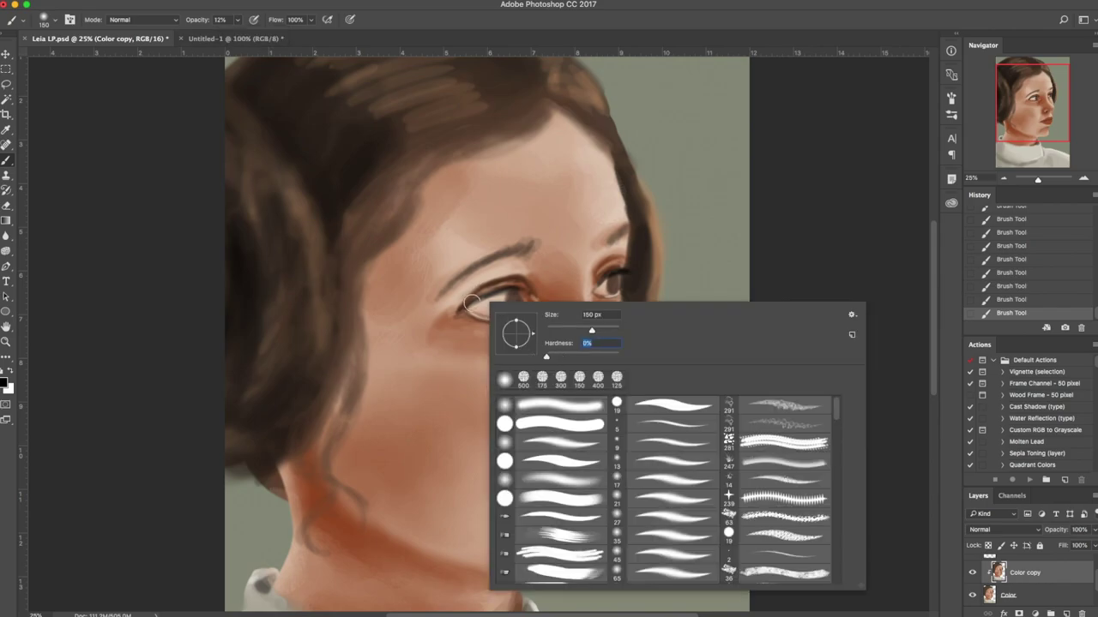
key("Return")
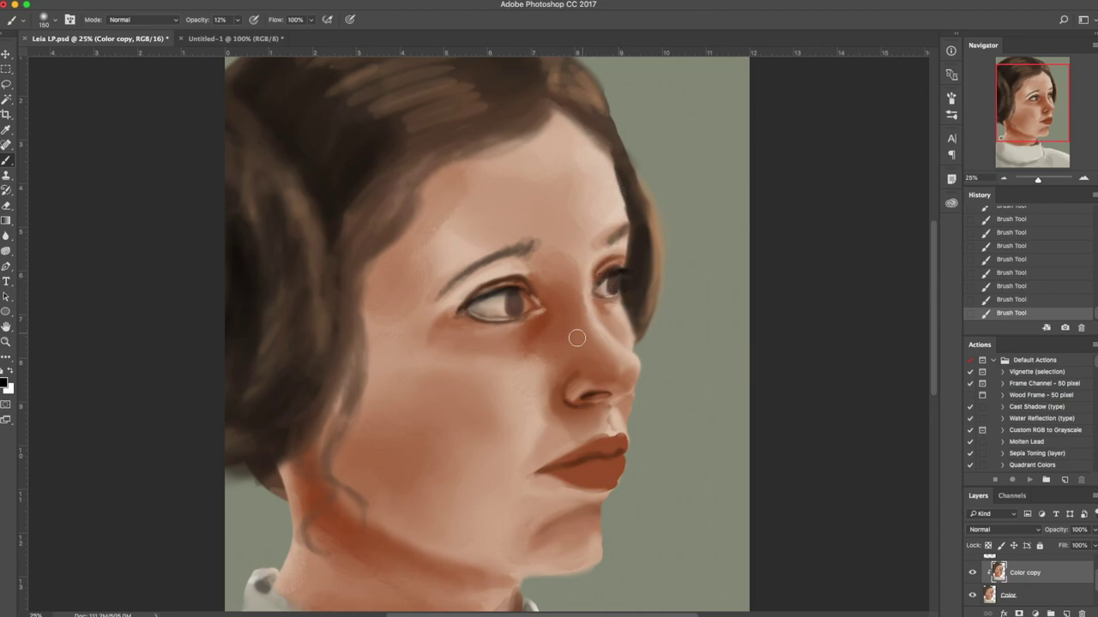
key("bracketright")
key("bracketright")
Merge the Color copy layer down into the Color layer.
key("ctrl+e")
left_click(974, 573)
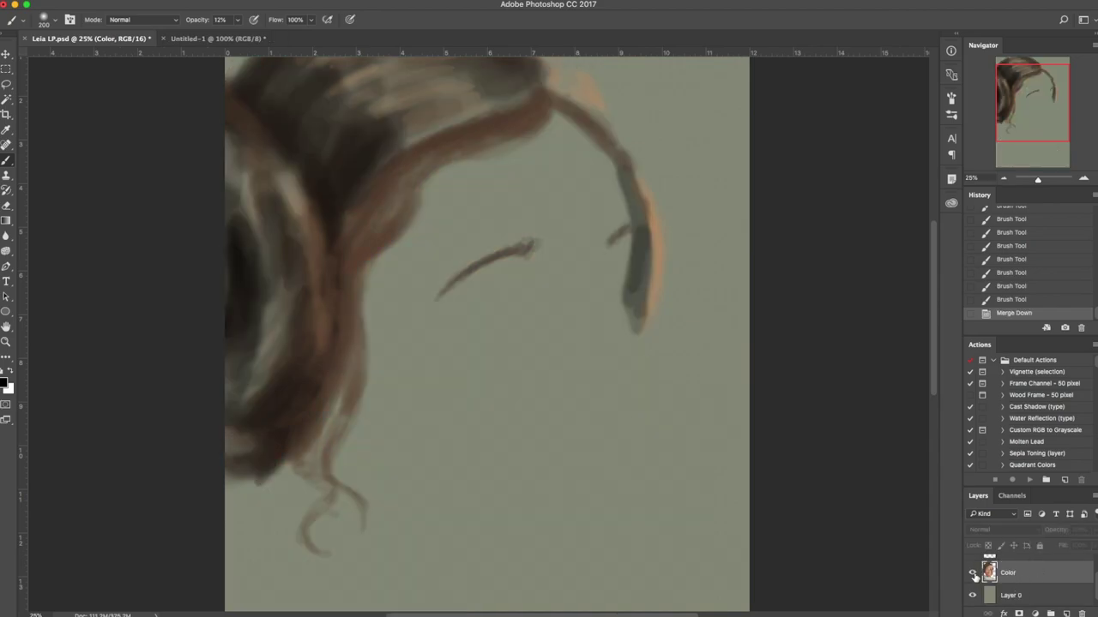
left_click(972, 573)
key("ctrl+z")
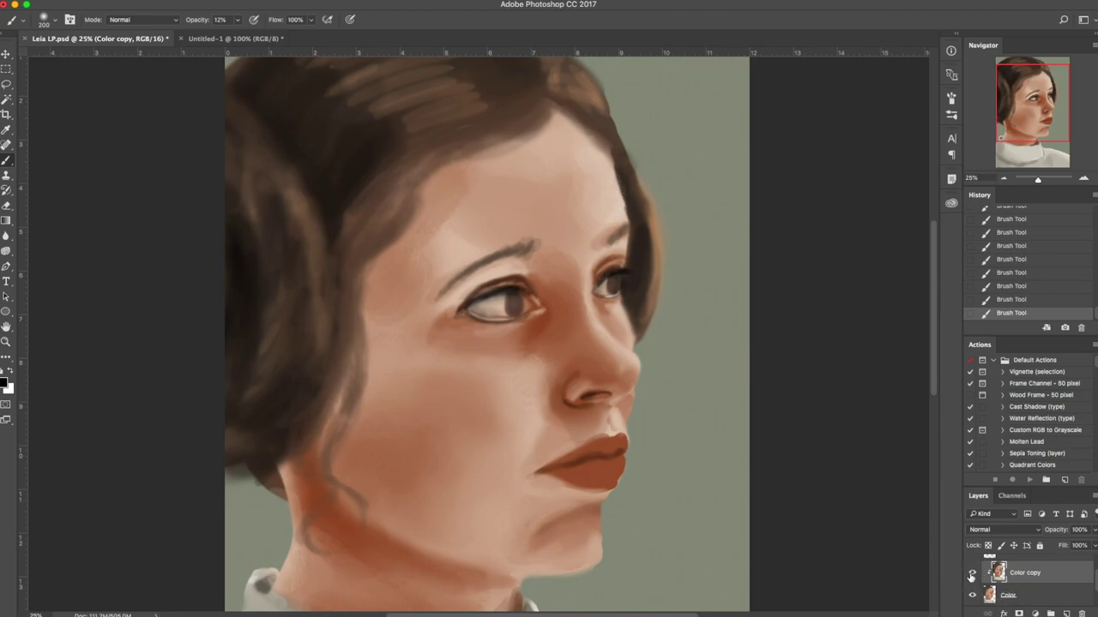
key("super+e")
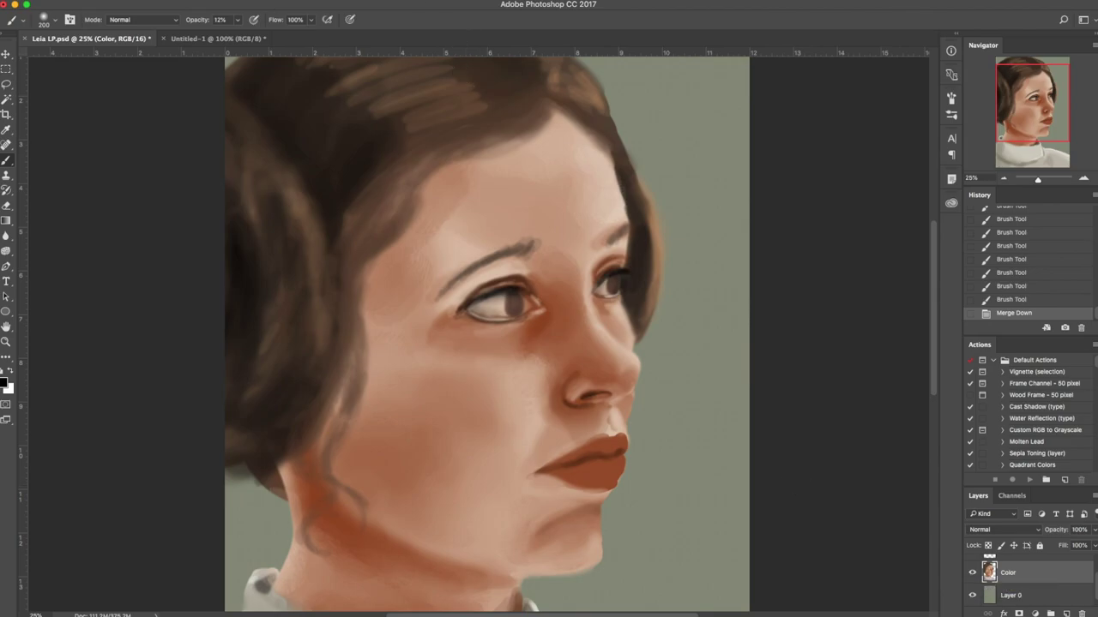
Open the Liquify filter on the Color layer and reduce the warp brush size to 300.
left_click(293, 3)
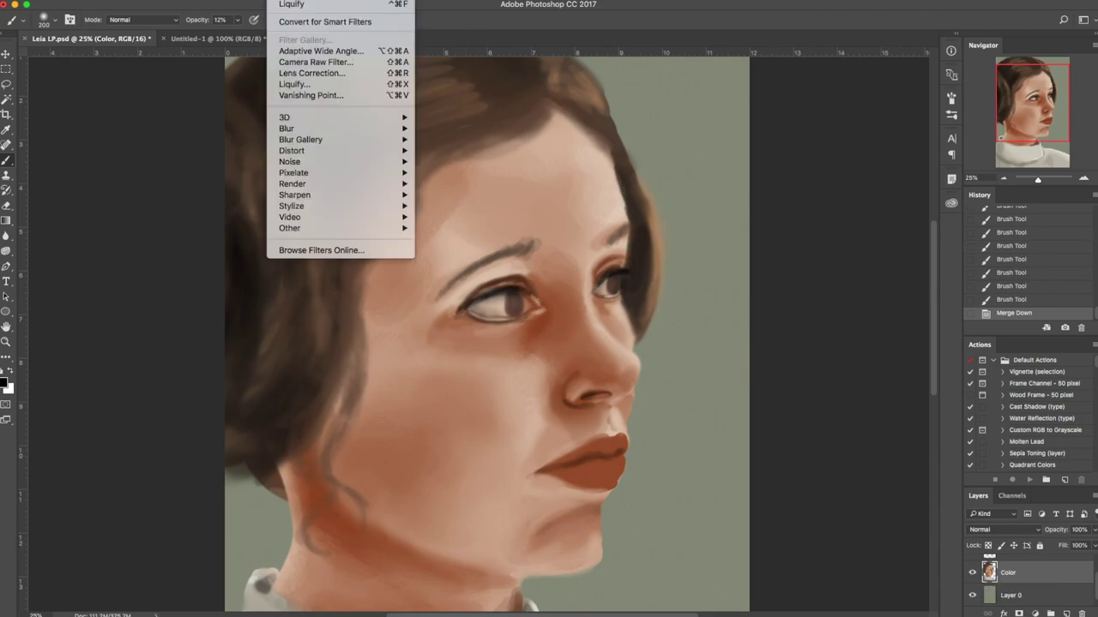
left_click(292, 85)
key("super+plus")
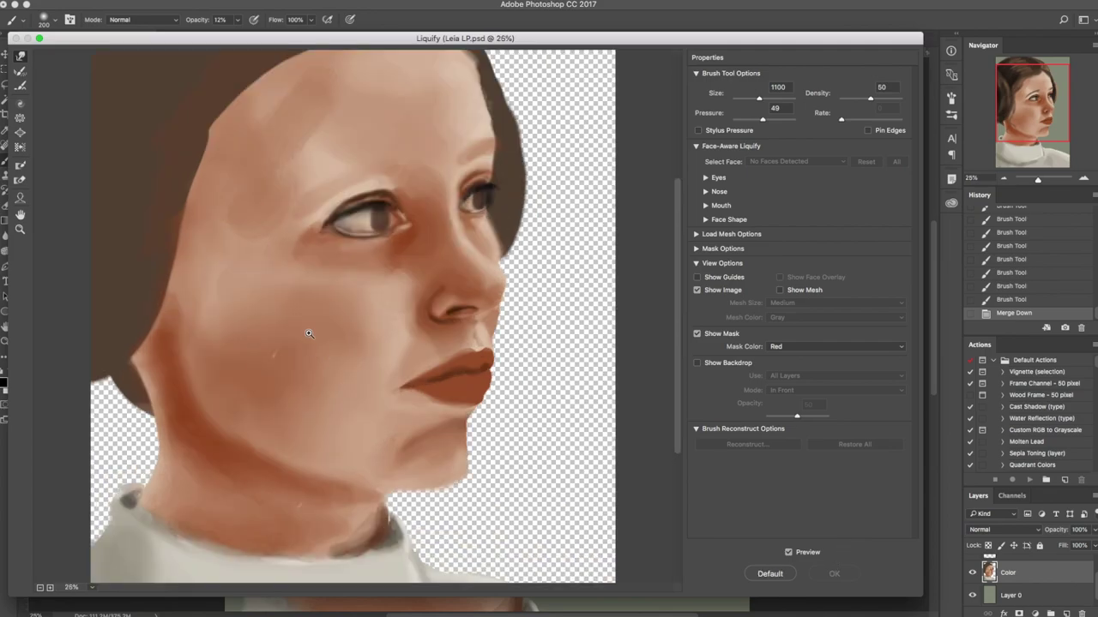
key("[")
key("bracketleft")
key("bracketleft")
key("bracketleft")
key("bracketleft")
key("bracketleft")
key("bracketleft")
key("bracketleft")
key("bracketleft")
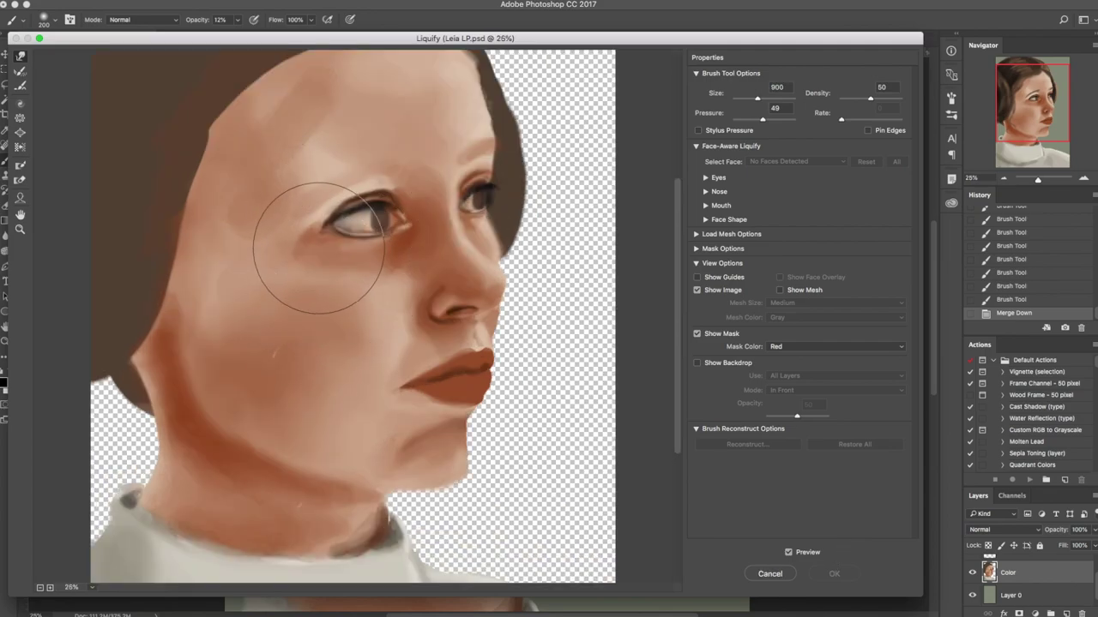
key("bracketright")
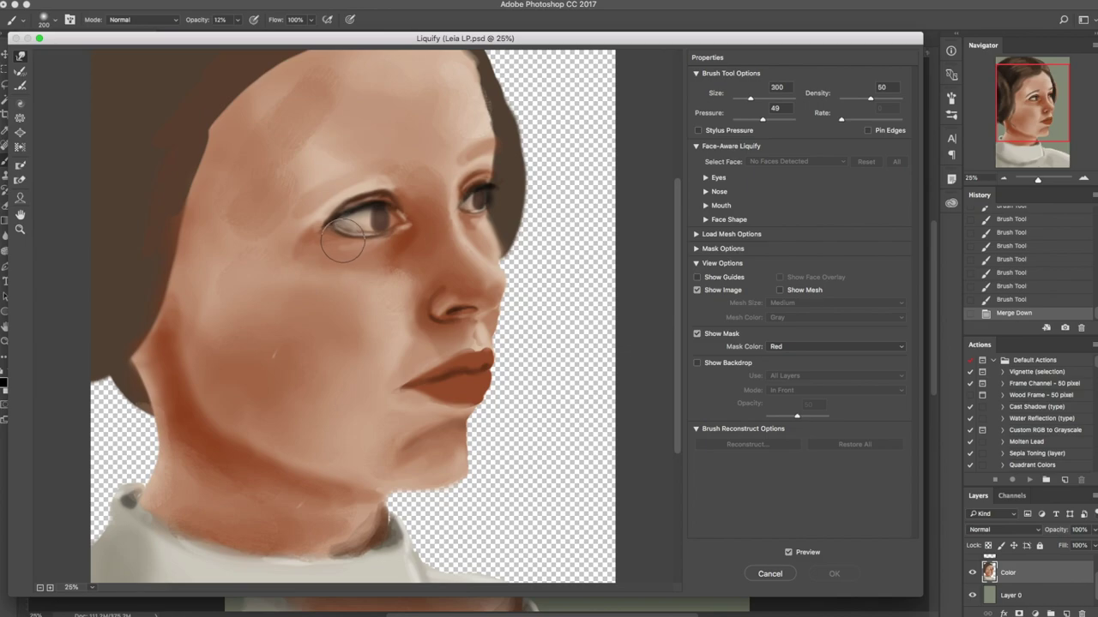
Refine the outer corner and lower lid of the near eye, reducing the warp brush size to 150.
mouse_move(343, 239)
left_mouse_down()
mouse_move(328, 220)
mouse_move(323, 228)
mouse_move(369, 240)
mouse_move(334, 227)
left_mouse_up()
key("super+z")
key("[")
key("[")
key("[")
key("[")
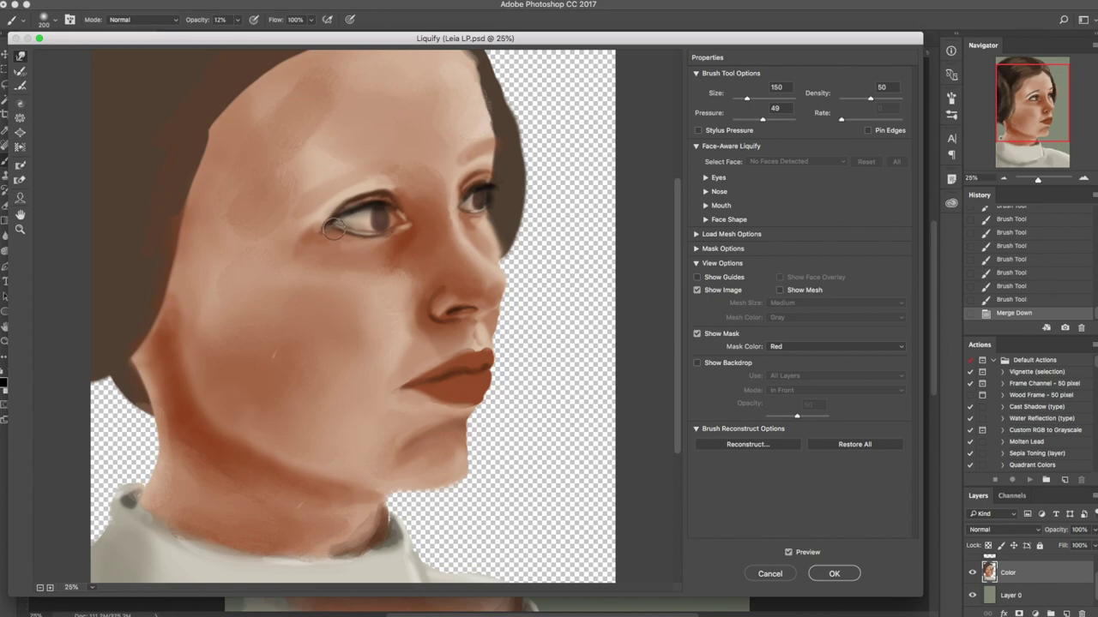
Reshape the lower lip and the contour just beneath it, varying the warp brush size between 300 and 100.
key("bracketright")
key("bracketright")
key("bracketright")
key("bracketright")
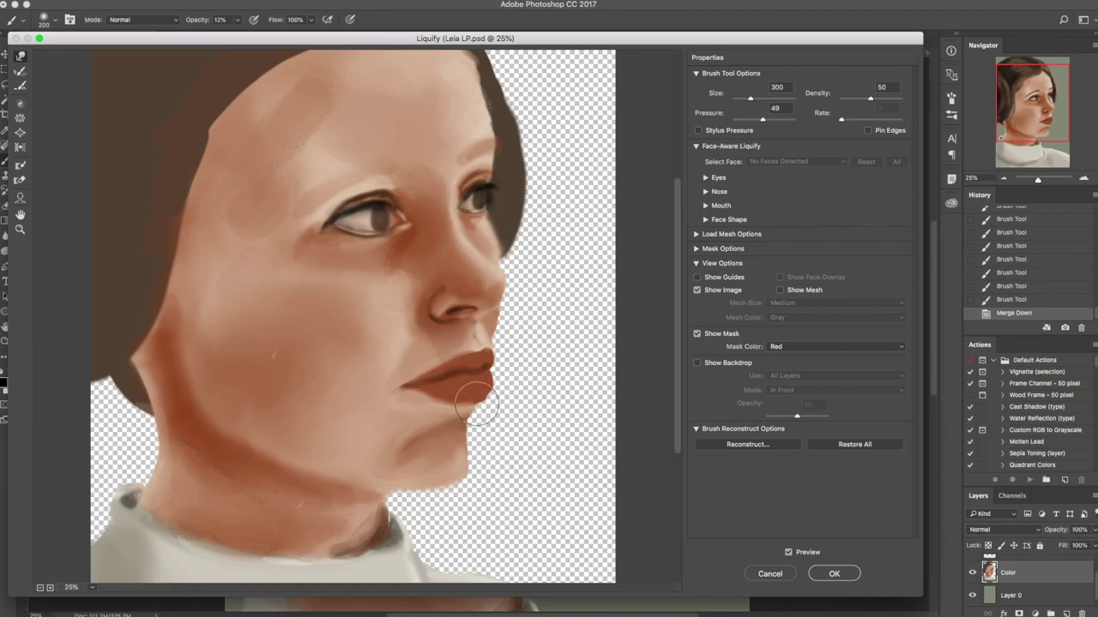
key("bracketleft")
key("bracketleft")
key("bracketleft")
key("bracketleft")
key("bracketright")
key("bracketright")
key("bracketright")
key("bracketright")
key("bracketleft")
key("bracketleft")
key("bracketleft")
key("bracketleft")
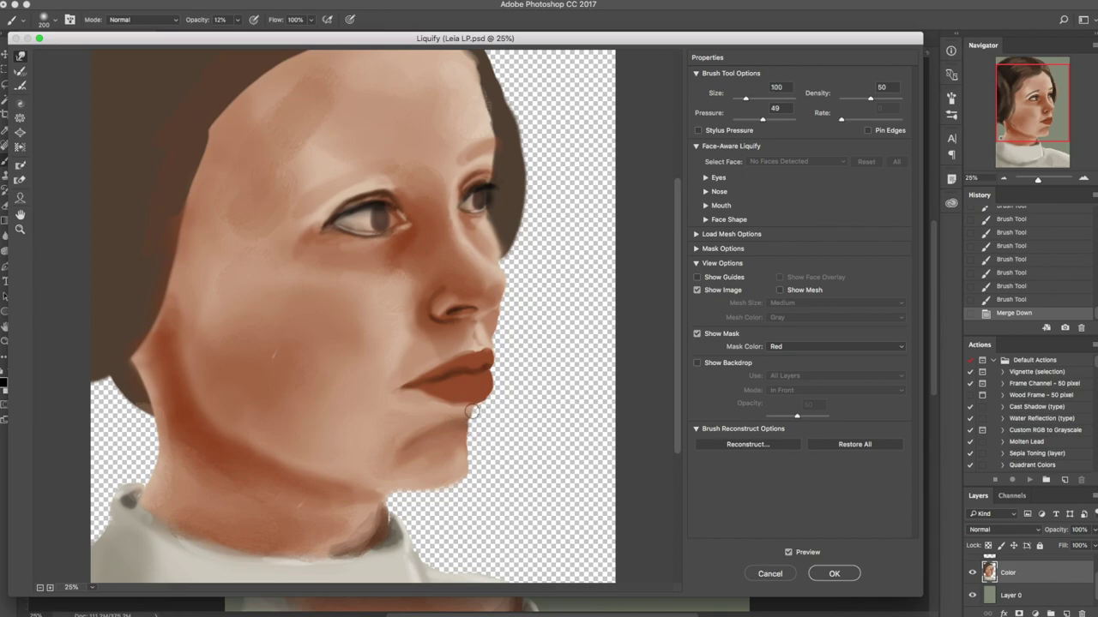
Smooth the jawline from the cheek shadow to the chin with the warp brush enlarged to 600.
key("bracketright")
key("bracketright")
key("bracketright")
key("bracketright")
key("bracketright")
key("bracketright")
key("bracketright")
key("bracketright")
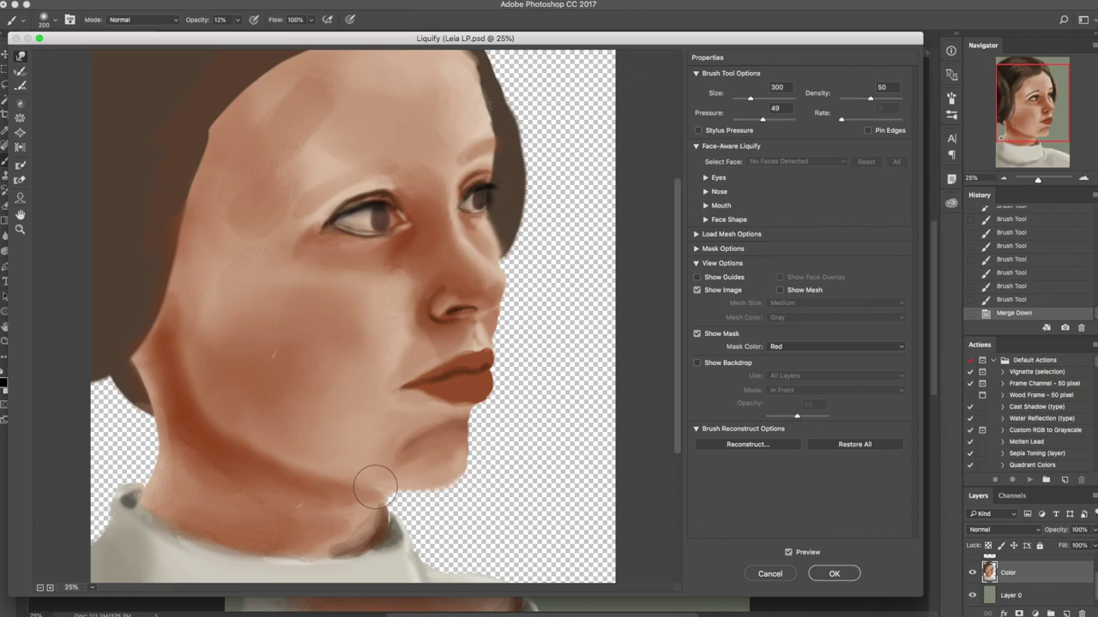
key("bracketright")
key("bracketright")
key("bracketright")
key("bracketleft")
key("bracketleft")
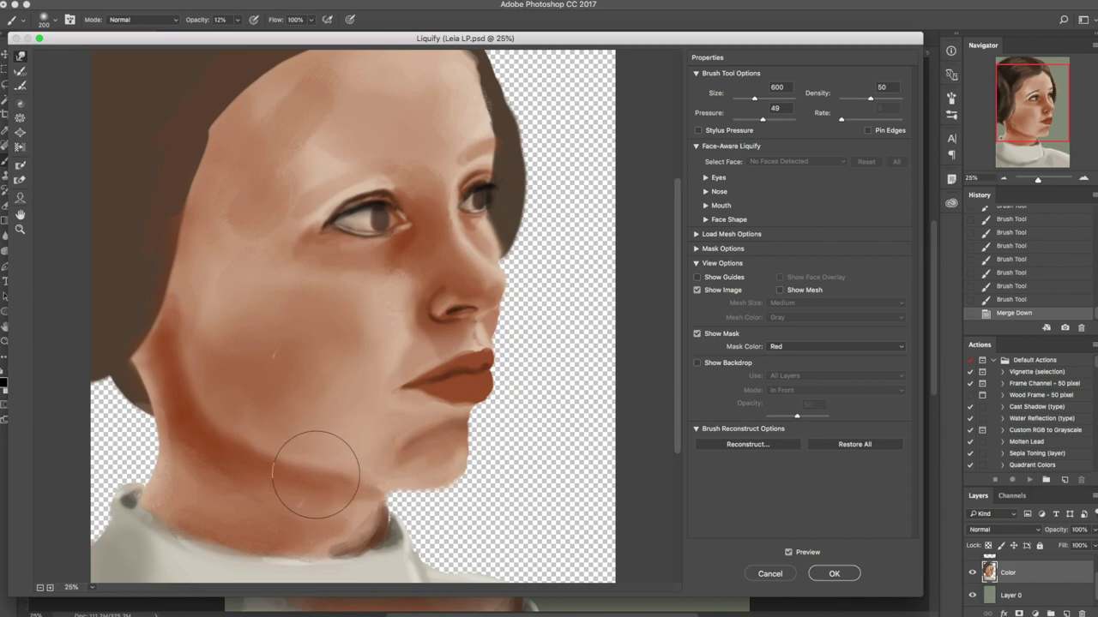
mouse_move(277, 441)
left_mouse_down()
mouse_move(357, 490)
mouse_move(347, 495)
mouse_move(364, 484)
mouse_move(342, 570)
mouse_move(384, 491)
left_mouse_up()
Round out the chin's contour with the warp brush at size 400 and apply the Liquify changes.
key("bracketleft")
key("bracketleft")
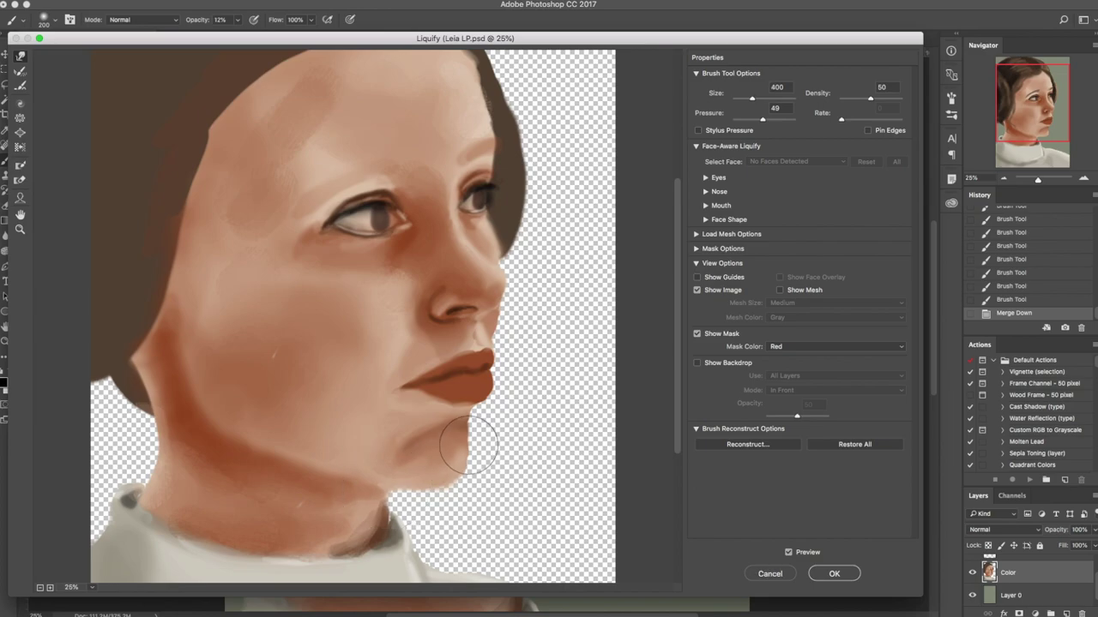
mouse_move(464, 452)
left_mouse_down()
mouse_move(463, 467)
mouse_move(400, 483)
left_mouse_up()
key("bracketleft")
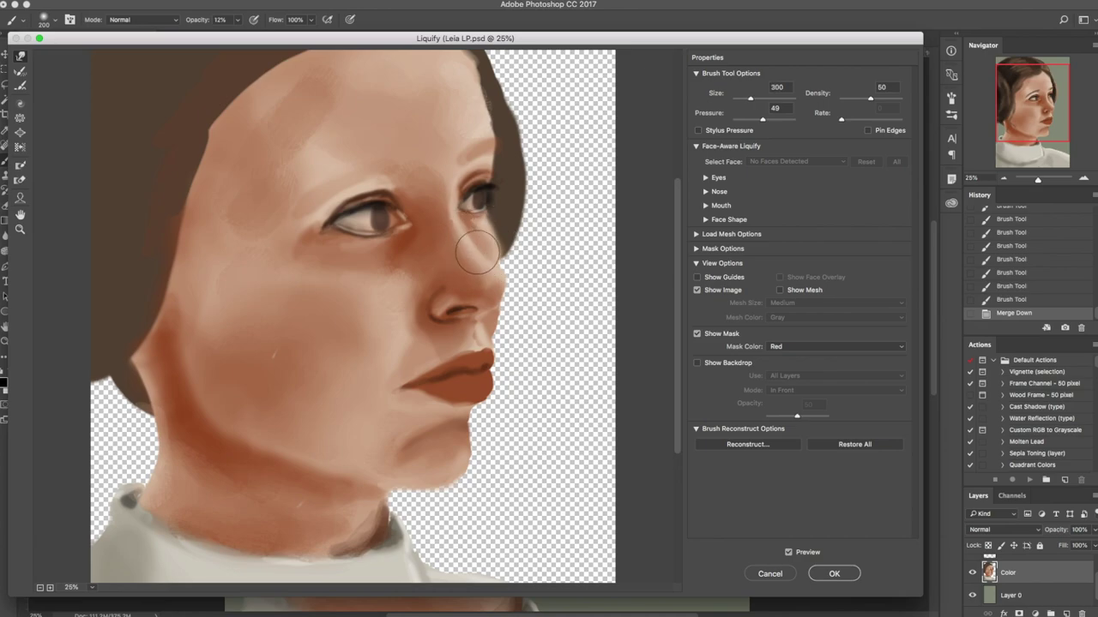
key("bracketright")
key("bracketright")
key("bracketright")
left_click(835, 573)
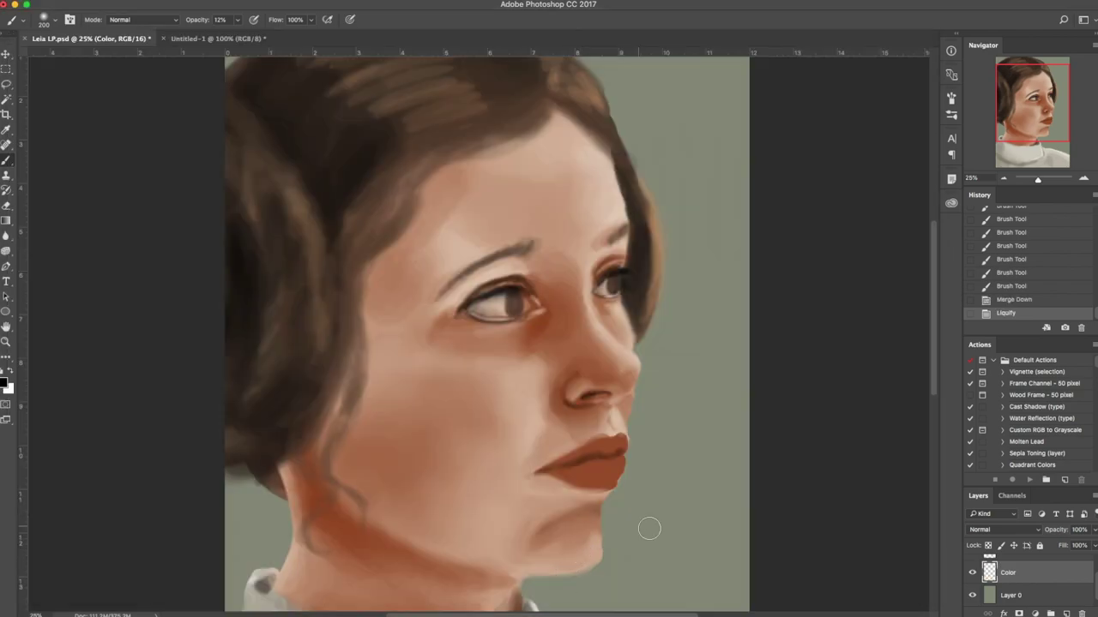
Compare the whole portrait before and after the Liquify changes.
key("super+minus")
key("super+z")
key("super+z")
key("super+z")
key("super+z")
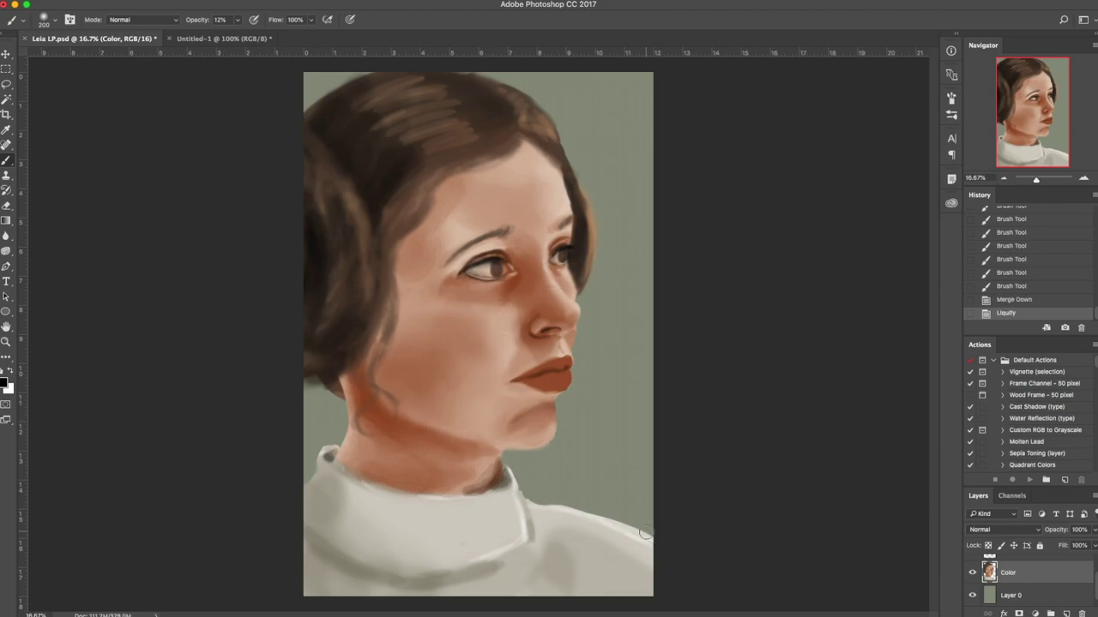
key("super+plus")
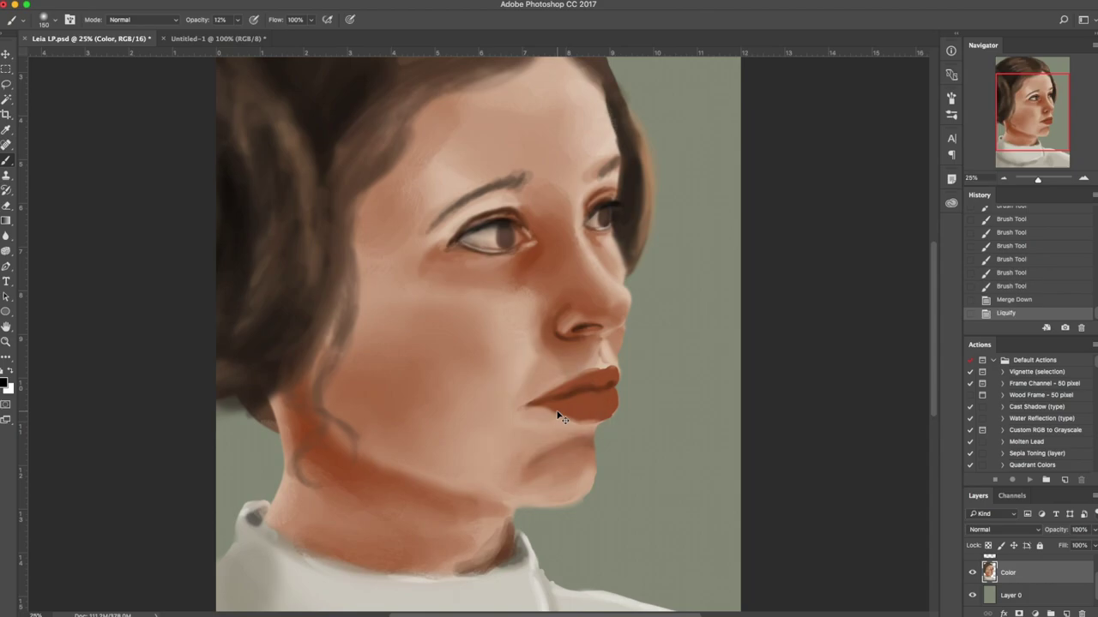
Liquify the mouth corner upward and inward with a size 600 warp brush and apply the change.
left_click(276, 2)
left_click(309, 84)
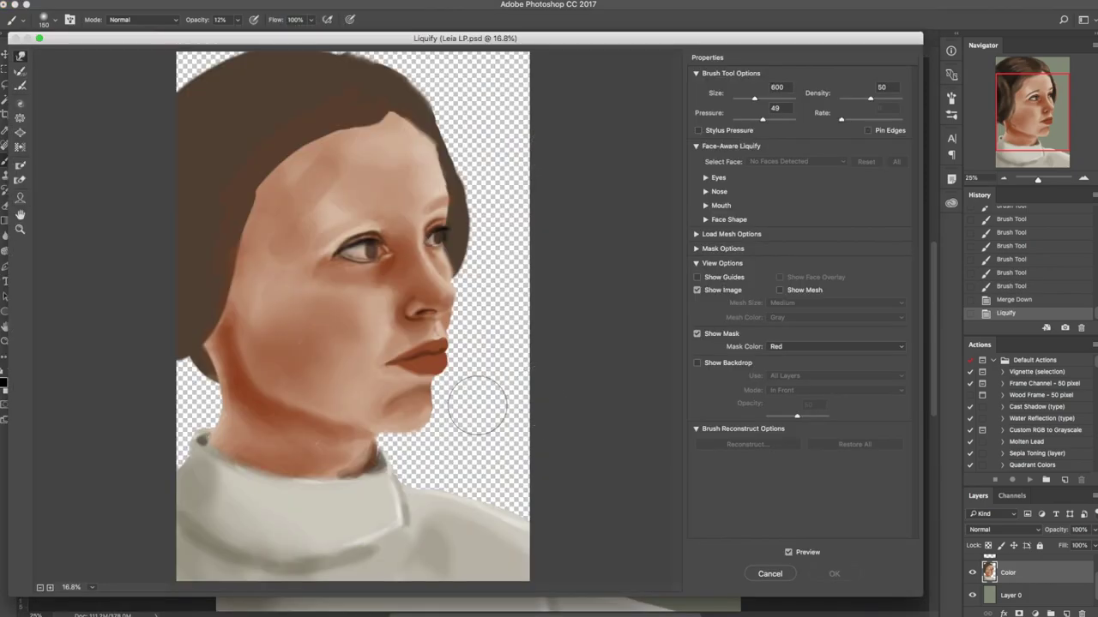
left_click_drag(389, 372, 404, 352)
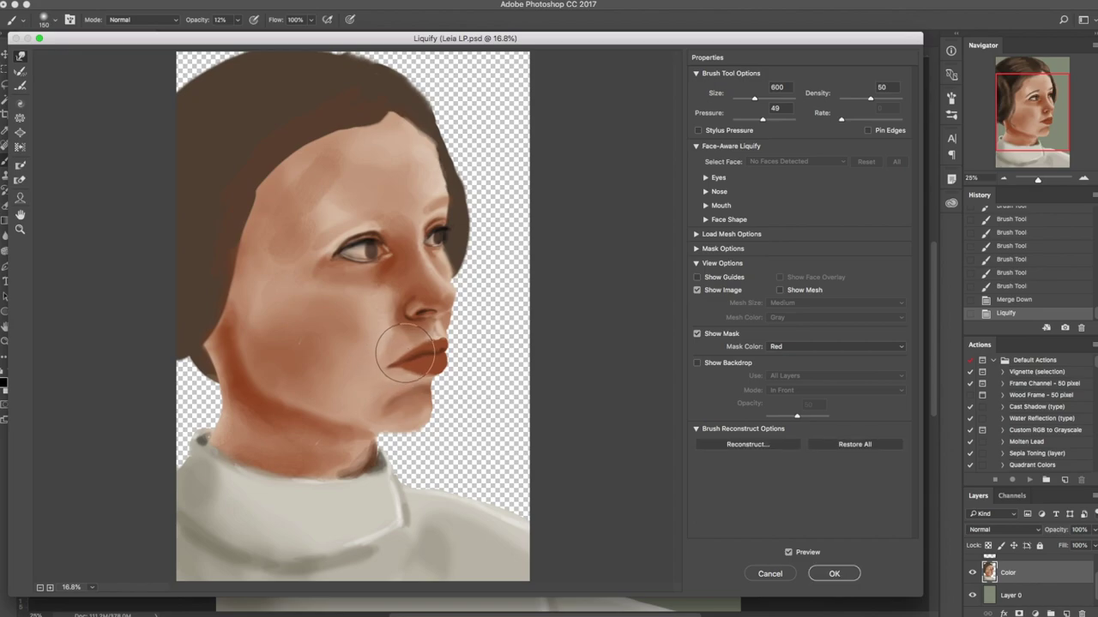
key("Return")
Soften the mouth corner and lip edge with sampled face tones, reducing the brush to 100 px.
key("bracketright")
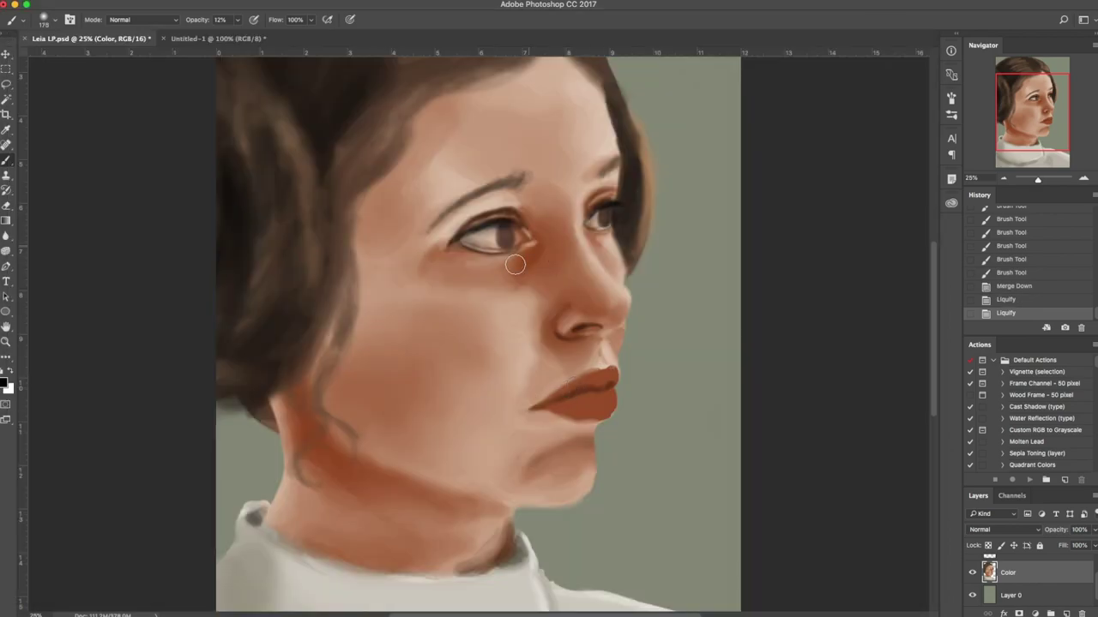
left_click(512, 203, "alt")
key("bracketleft")
mouse_move(560, 385)
left_mouse_down()
mouse_move(601, 391)
mouse_move(568, 396)
left_mouse_up()
left_click(596, 392, "alt")
key("super+z")
key("bracketleft")
key("bracketleft")
left_click_drag(573, 393, 549, 402)
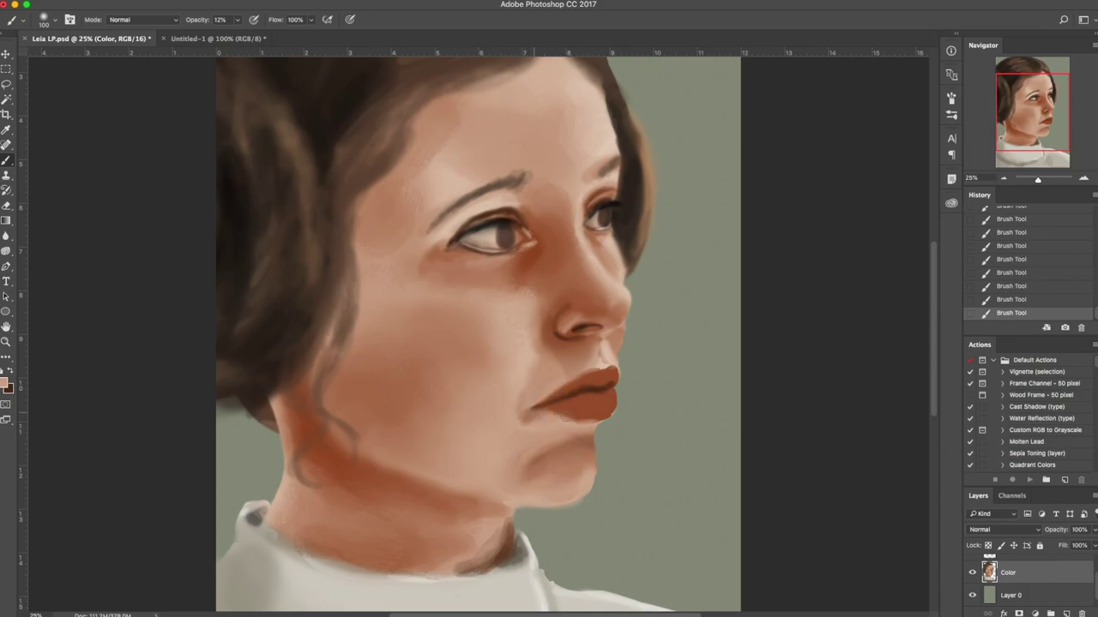
Blend the skin between the nose and upper lip with tones sampled nearby, using a 200 px brush.
left_click(579, 354, "alt")
key("bracketright")
key("bracketright")
key("bracketright")
key("bracketright")
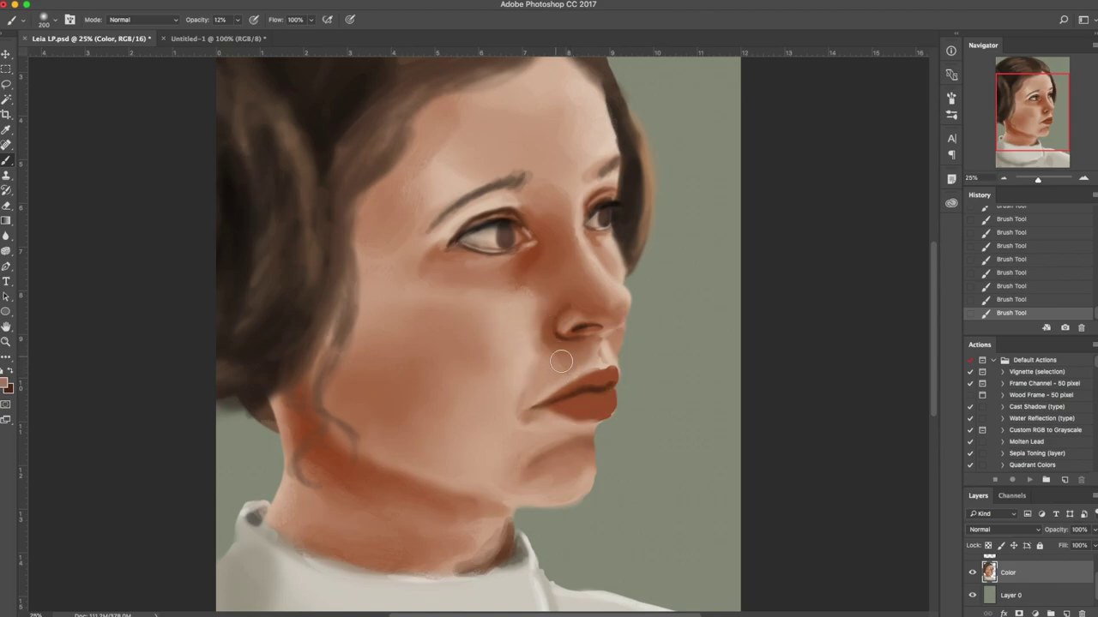
left_click(590, 365, "alt")
left_click(557, 331, "alt")
left_click(523, 359, "alt")
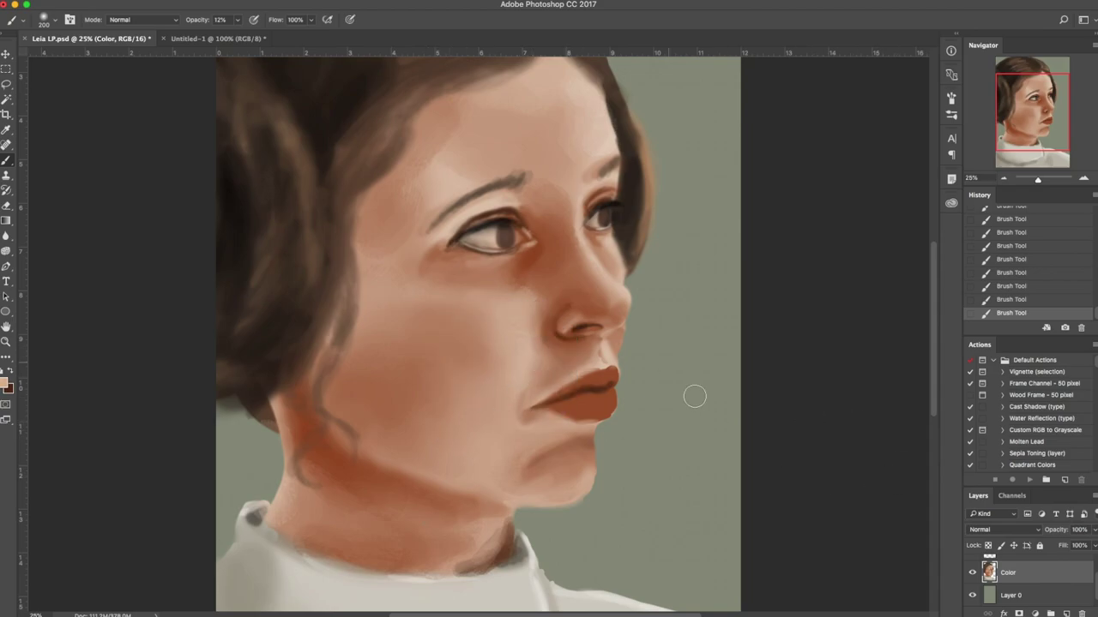
Run Liquify on the Color layer again to adjust the mouth corner slightly, and apply it.
left_click(302, 0)
mouse_move(273, 0)
left_click(300, 85)
key("super+shift+x")
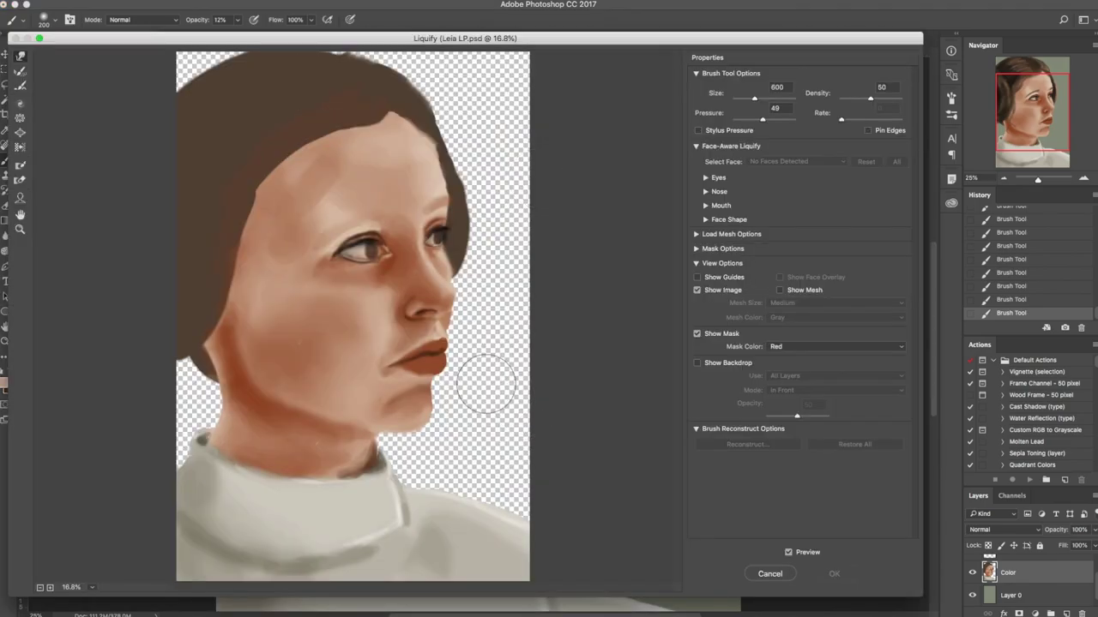
left_click(829, 573)
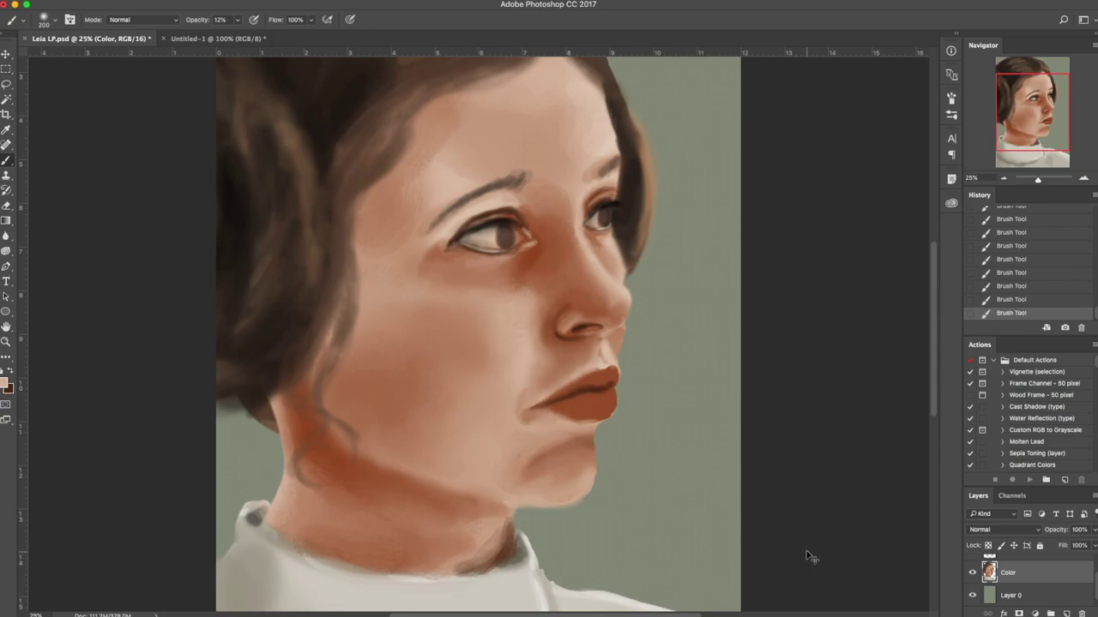
Reduce the brush to 125 px and shift the sampled lip color to a deeper red (R 151, G 53, B 23).
key("bracketleft")
key("bracketleft")
key("bracketleft")
left_click(583, 402, "alt")
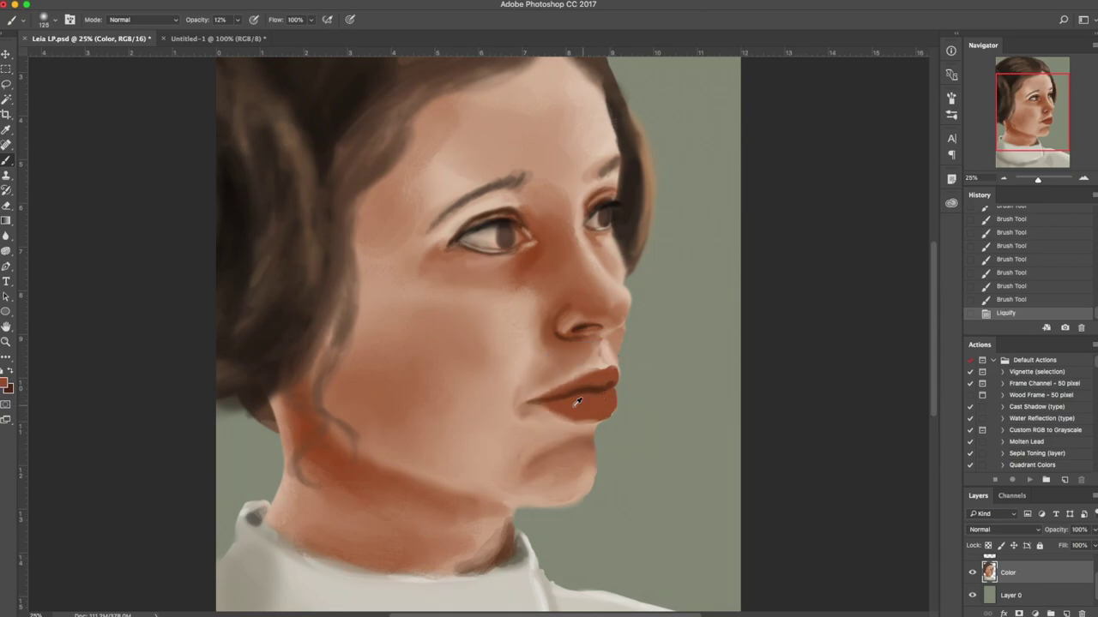
left_click(5, 384)
left_click(771, 487)
left_click(733, 403)
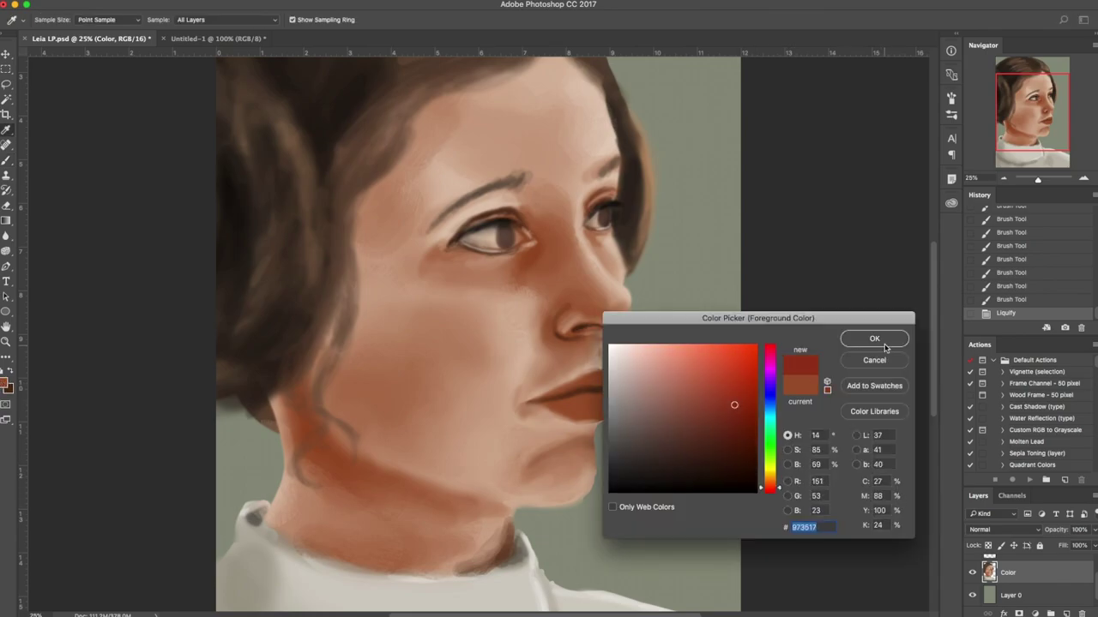
left_click(873, 339)
Duplicate the Color layer as a copy clipped to it, and paint the lips with the deeper red.
key("ctrl+j")
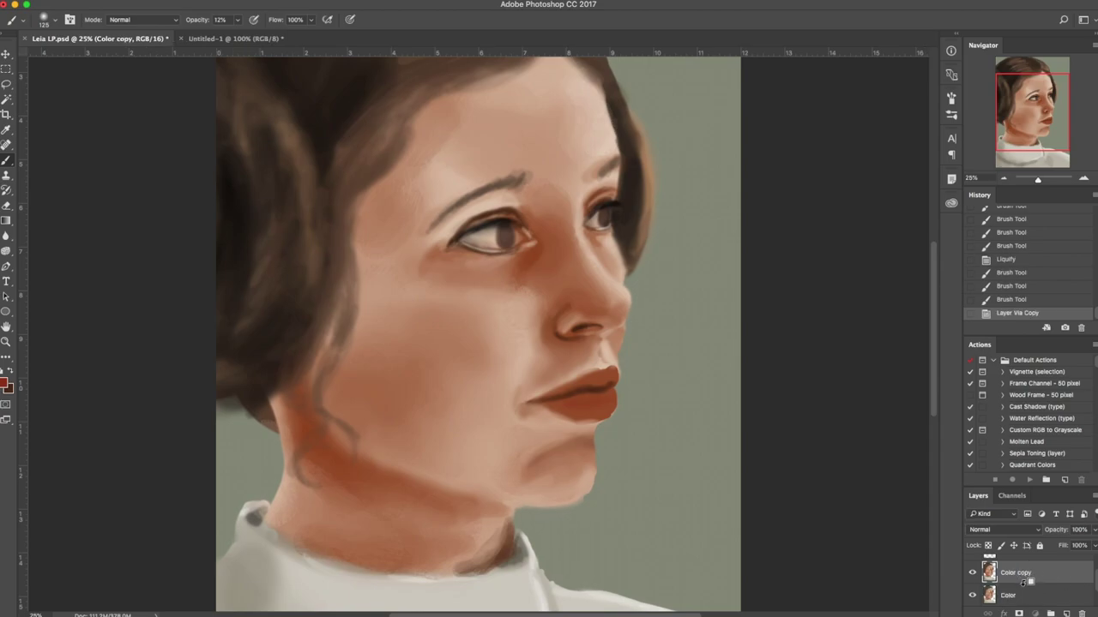
left_click(1026, 584, "alt")
mouse_move(565, 369)
left_mouse_down()
mouse_move(601, 404)
mouse_move(590, 393)
left_mouse_up()
mouse_move(592, 396)
left_mouse_down()
mouse_move(565, 401)
mouse_move(615, 391)
mouse_move(577, 418)
mouse_move(637, 407)
mouse_move(573, 413)
left_mouse_up()
mouse_move(566, 410)
left_mouse_down()
mouse_move(607, 412)
mouse_move(548, 405)
mouse_move(605, 412)
mouse_move(606, 376)
mouse_move(566, 391)
left_mouse_up()
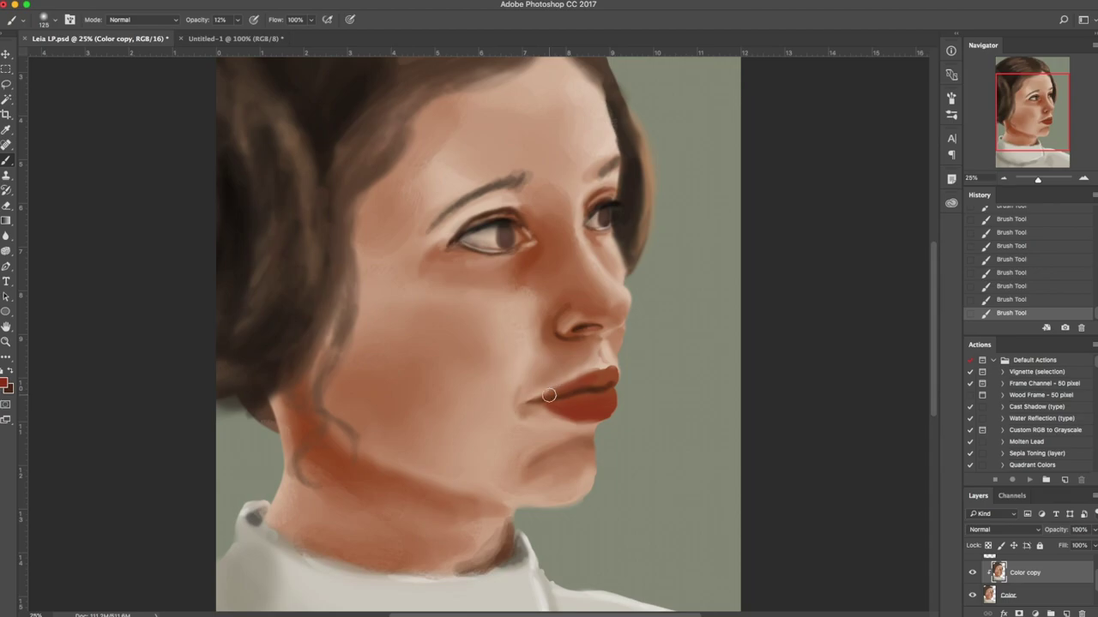
Set the painting color to a dark reddish brown (R 66, G 22, B 6) and shade the lips toward the mouth corner.
left_click(6, 387)
left_click(742, 454)
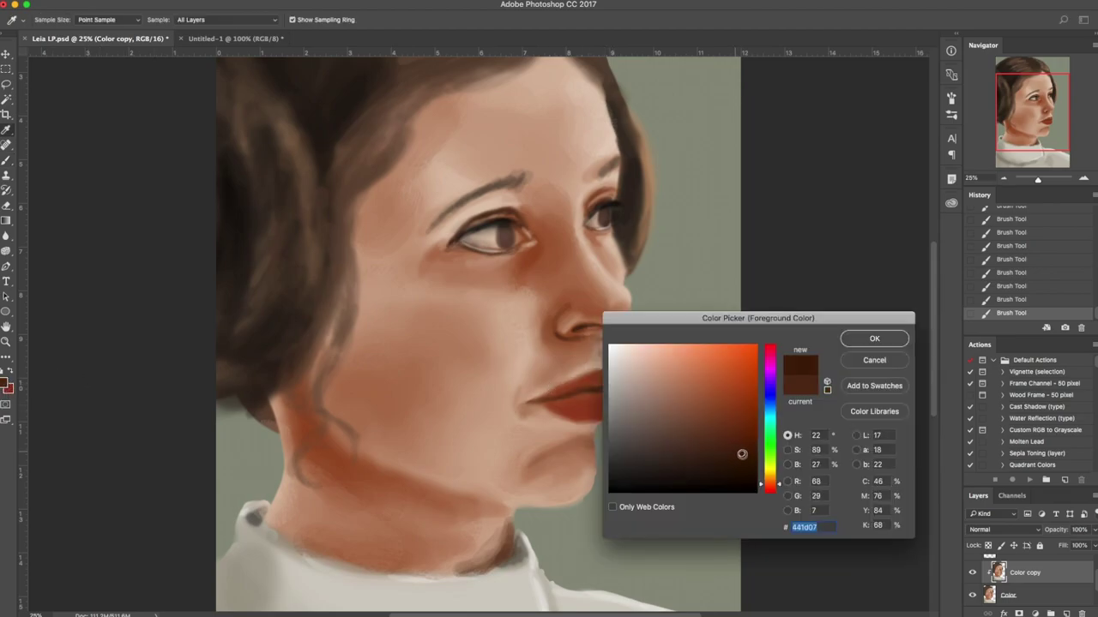
left_click_drag(776, 485, 779, 491)
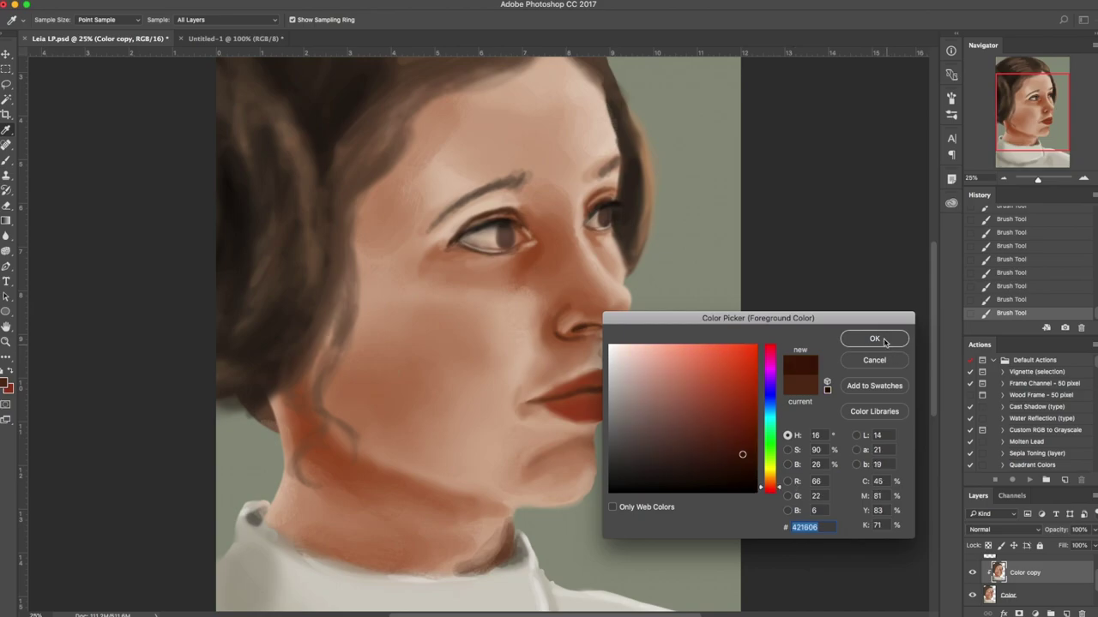
left_click(858, 343)
mouse_move(558, 392)
left_mouse_down()
mouse_move(610, 375)
mouse_move(520, 407)
left_mouse_up()
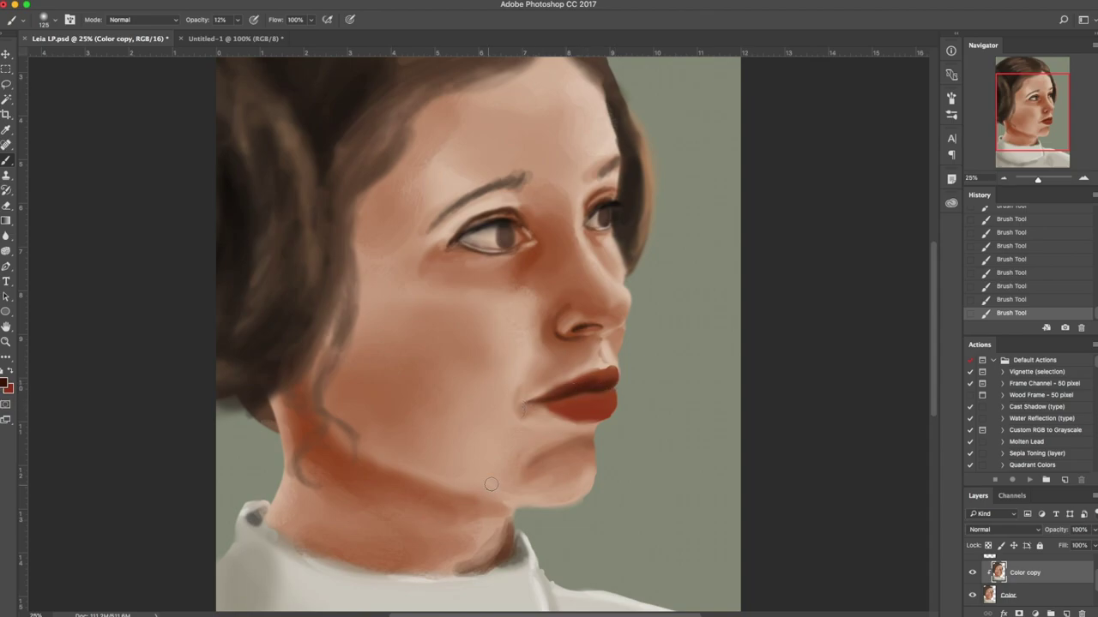
Reduce the brush size and darken the line between the lips near the mouth corner.
key("bracketleft")
key("bracketleft")
key("bracketleft")
key("d")
key("bracketleft")
key("bracketleft")
left_click_drag(573, 392, 540, 401)
Sample the lip red, shift it to a lighter, brighter red, and highlight the lower lip.
left_click(567, 392, "alt")
left_click(596, 398, "alt")
left_click(4, 382)
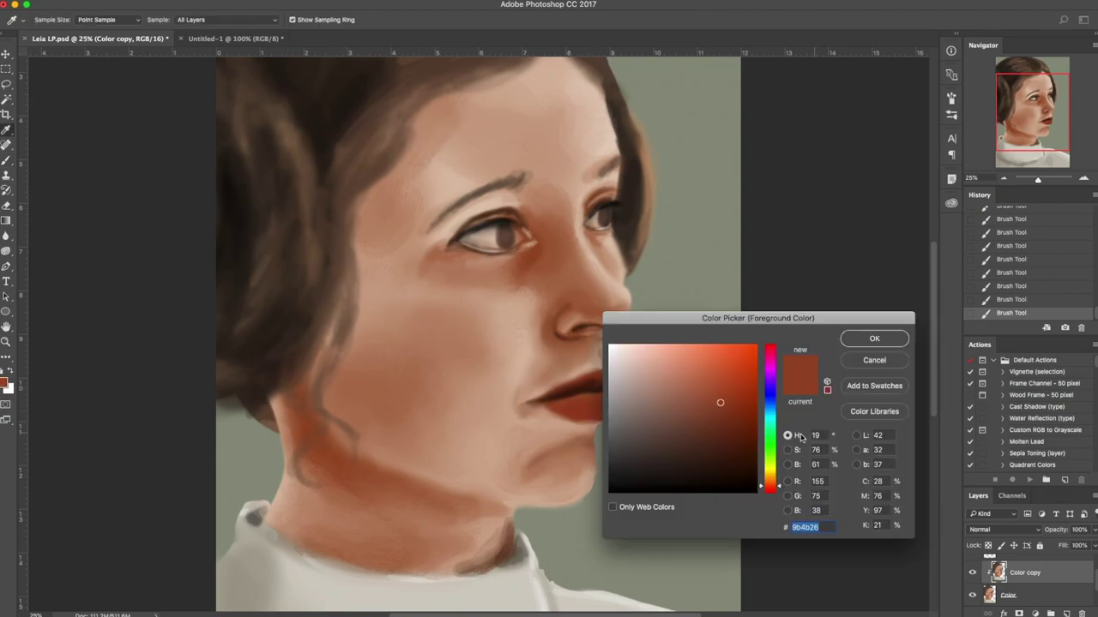
left_click(706, 368)
left_click_drag(780, 490, 781, 491)
left_click(704, 357)
left_click(874, 339)
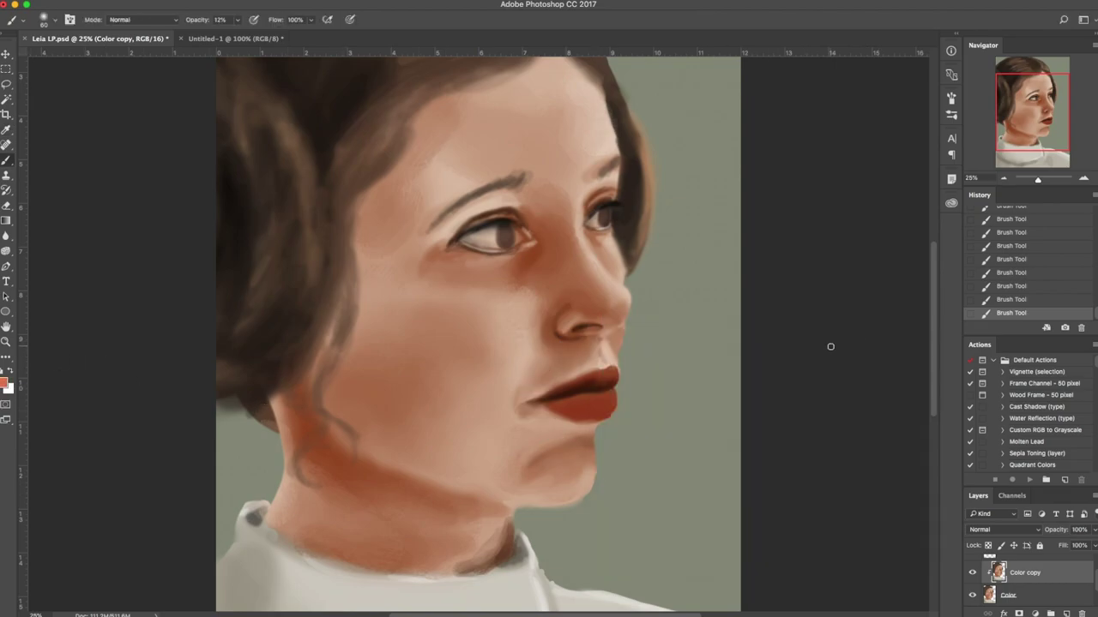
Erase stray paint along the outer edge of the lips on the Color layer with a smaller eraser.
key("alt+bracketleft")
key("e")
key("bracketleft")
key("bracketleft")
key("bracketleft")
key("bracketleft")
key("bracketleft")
left_click_drag(604, 424, 621, 379)
key("super+z")
left_click(624, 374)
Clean up the chin contour on the Color layer with a 100 px eraser, and reselect the Color copy layer.
left_click(521, 513)
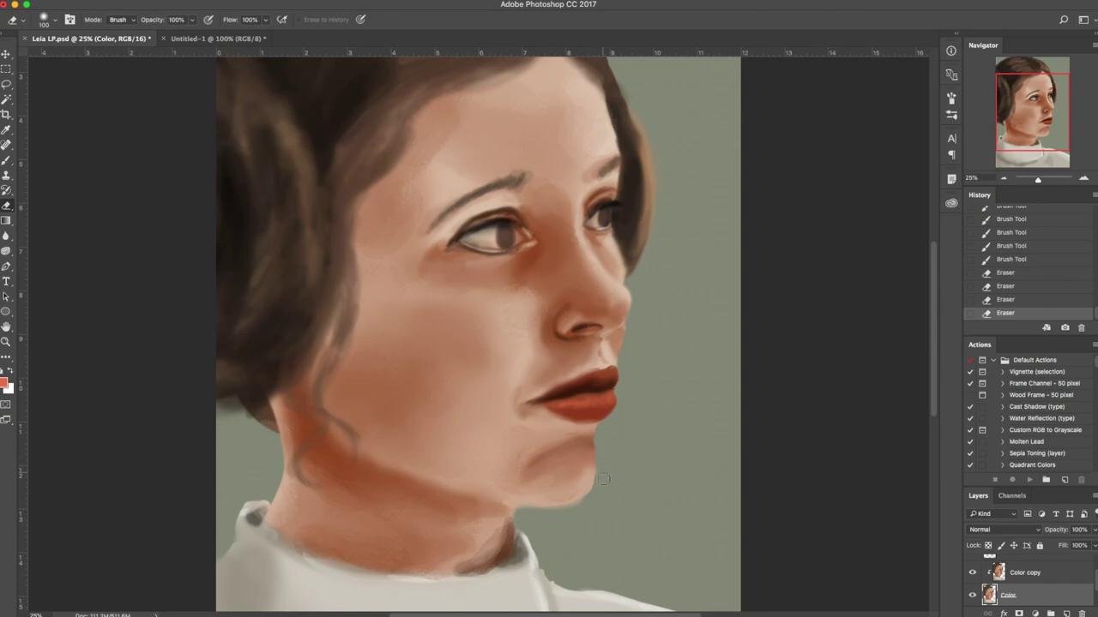
left_click_drag(600, 479, 578, 498)
left_click_drag(603, 458, 595, 487)
left_click(583, 502)
left_click(562, 508)
left_click(1038, 576)
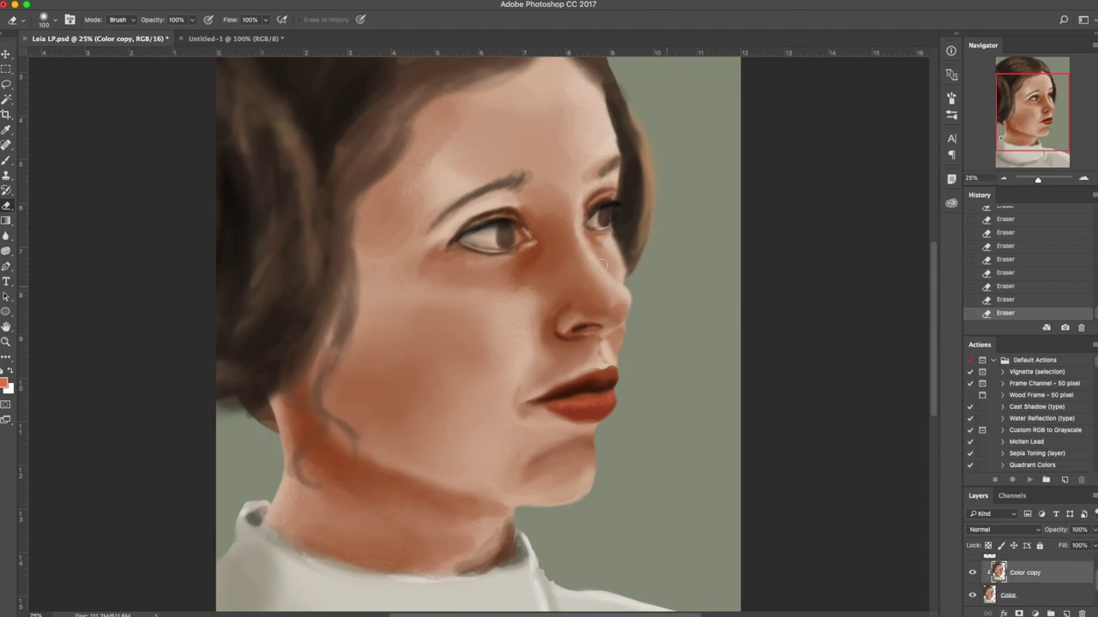
Sample the dark lip tone and shade the bottom edge of the lower lip.
left_click(588, 391, "alt")
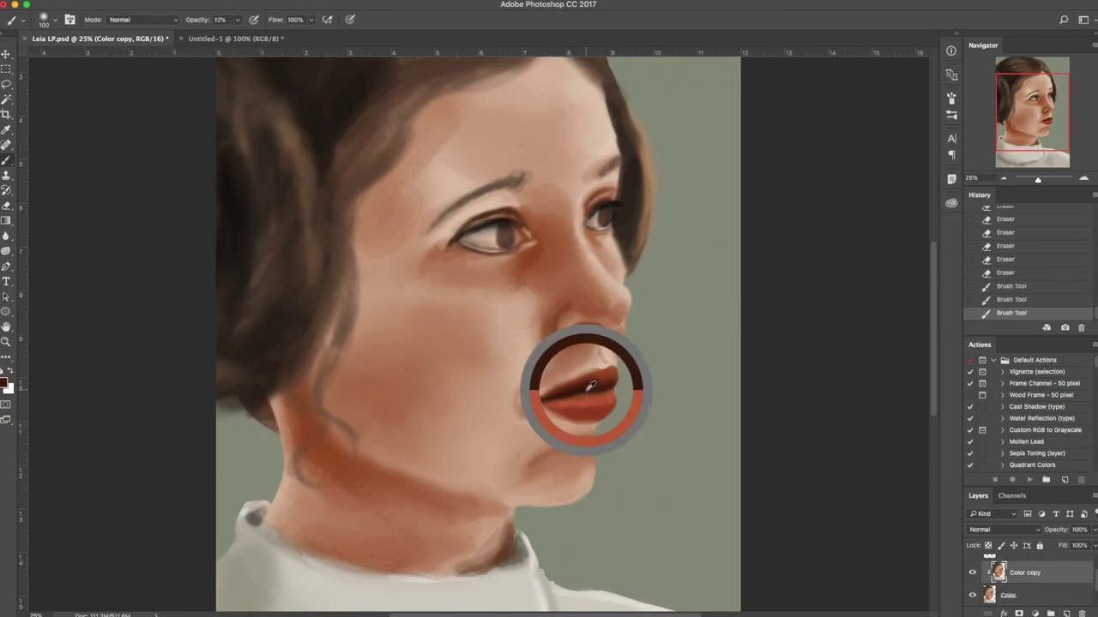
left_click_drag(561, 414, 598, 416)
mouse_move(562, 414)
left_mouse_down()
mouse_move(611, 411)
mouse_move(600, 416)
left_mouse_up()
left_click_drag(592, 417, 573, 416)
left_click_drag(566, 415, 555, 413)
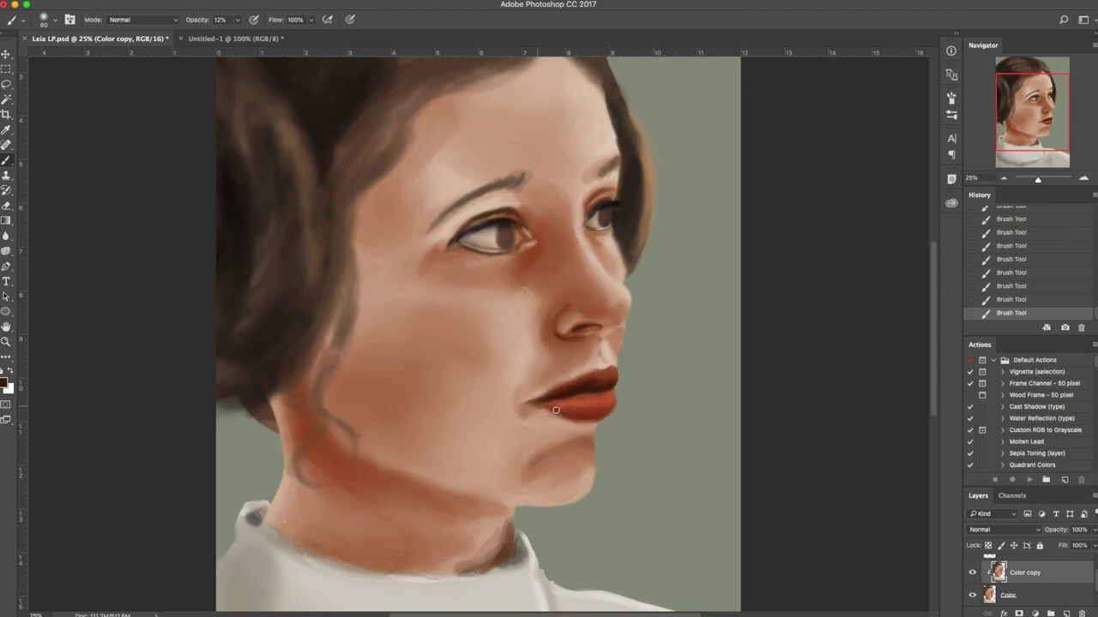
Blend the skin between the nose and upper lip with tones sampled around it.
left_click(604, 366, "alt")
left_click(582, 341, "alt")
left_click(600, 349, "alt")
left_click(598, 349, "alt")
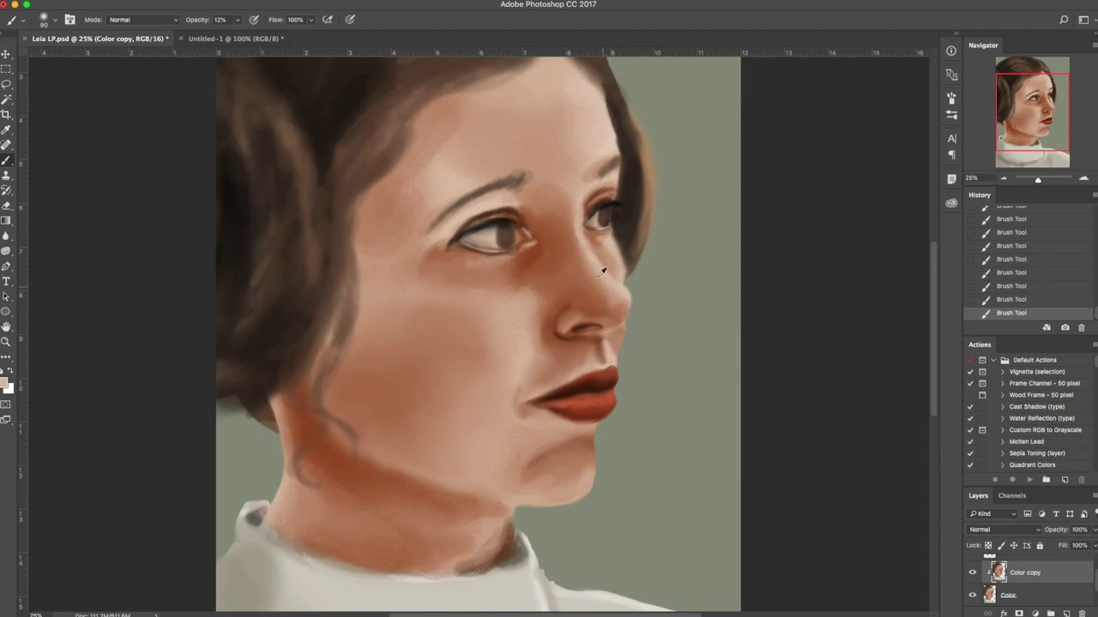
Trim the profile edge between the nose and upper lip on the Color layer with the Eraser, and reselect Color copy.
key("d")
key("x")
left_click(1027, 598)
key("e")
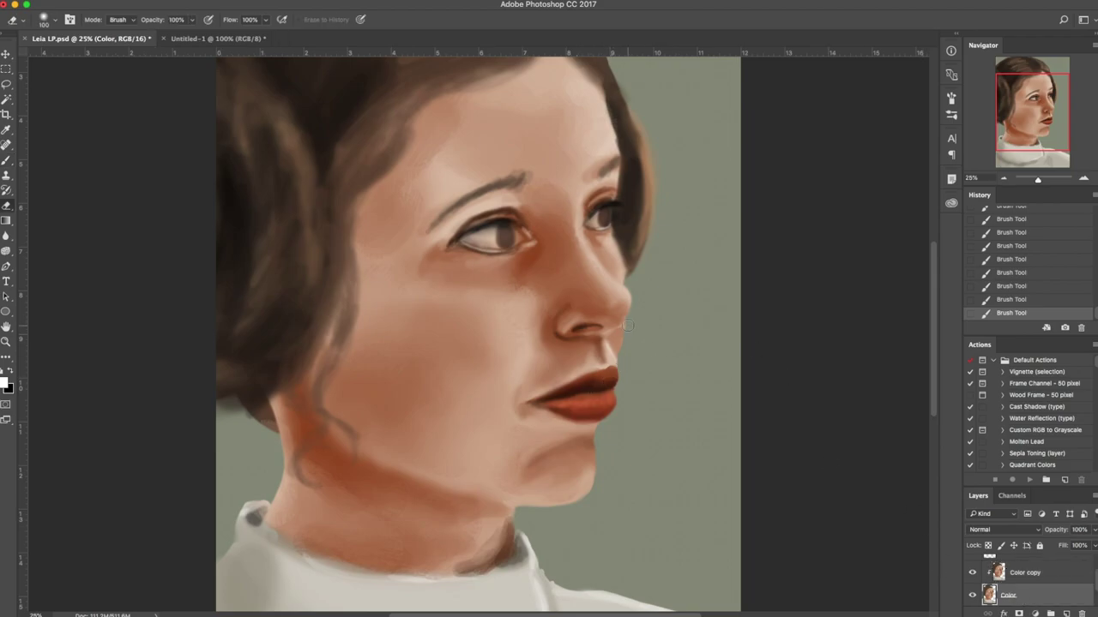
left_click_drag(627, 334, 624, 339)
key("ctrl+z")
key("ctrl+z")
right_click(626, 339)
left_click_drag(733, 376, 711, 380)
key("Return")
left_click_drag(624, 347, 610, 384)
key("alt+]")
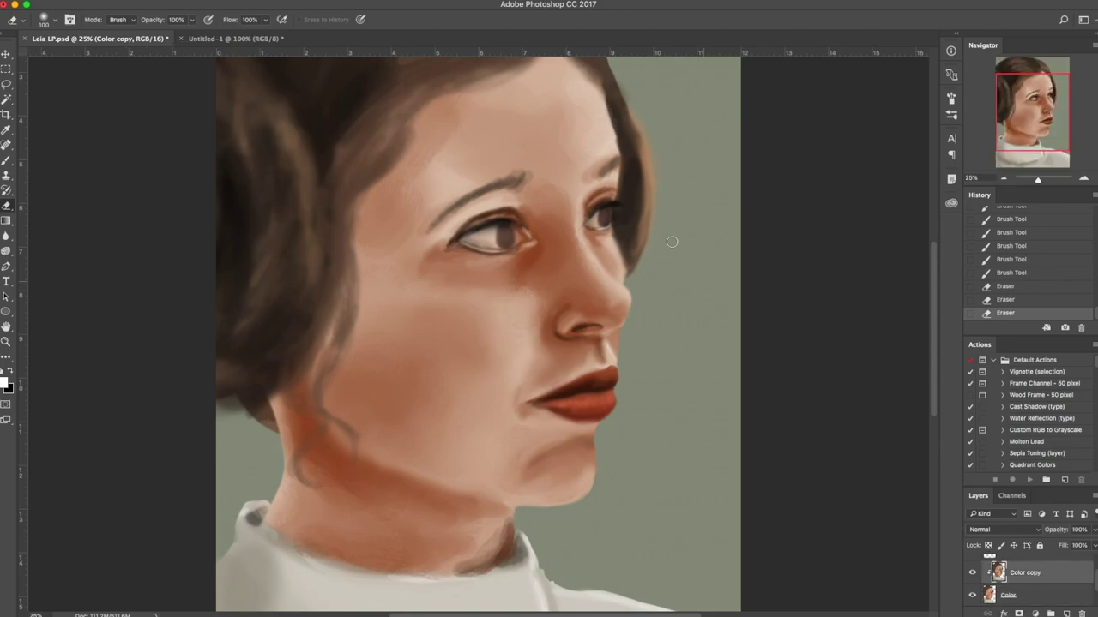
Paint light skin tone along the profile edge above the upper lip with a 175 px brush.
key("b")
key("]")
mouse_move(623, 344)
left_mouse_down()
mouse_move(637, 278)
mouse_move(625, 277)
mouse_move(612, 352)
left_mouse_up()
left_click(626, 281)
left_click_drag(616, 346, 612, 360)
left_click_drag(618, 344, 614, 359)
left_click(624, 288)
Touch up the nose tip on the Color layer with an 80 px brush, and return to the Color copy layer.
left_click(1032, 598)
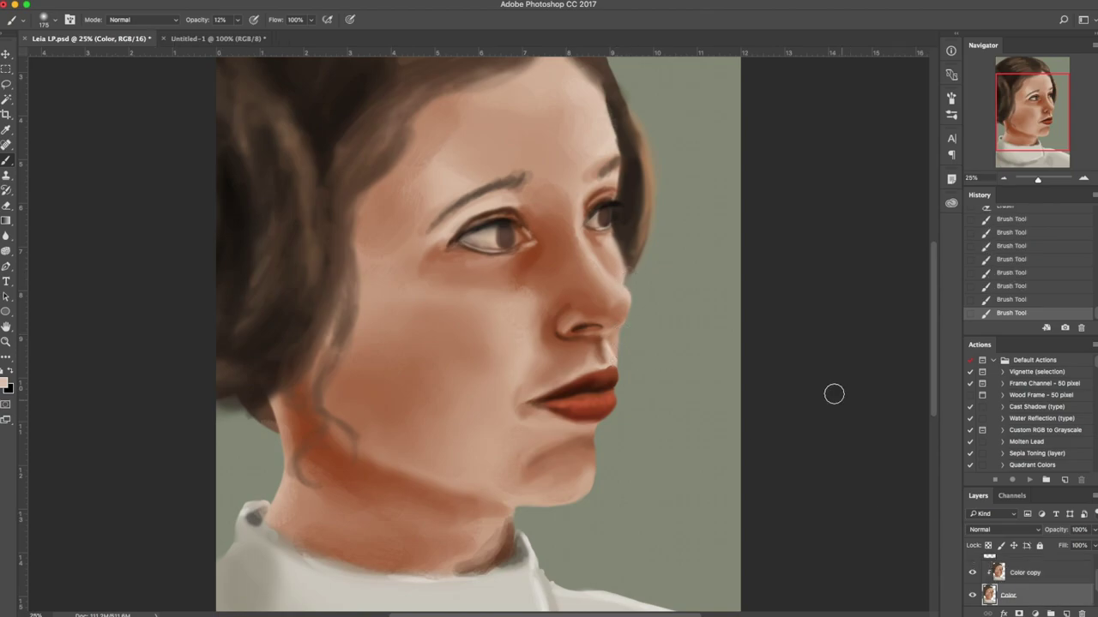
key("bracketleft")
key("bracketleft")
key("bracketleft")
key("bracketleft")
key("bracketleft")
left_click(621, 292)
key("alt+bracketright")
Adjust a sampled skin tone and touch up the far side of the nose bridge and the area above the nostril.
left_click(623, 283, "alt")
left_click(524, 300, "alt")
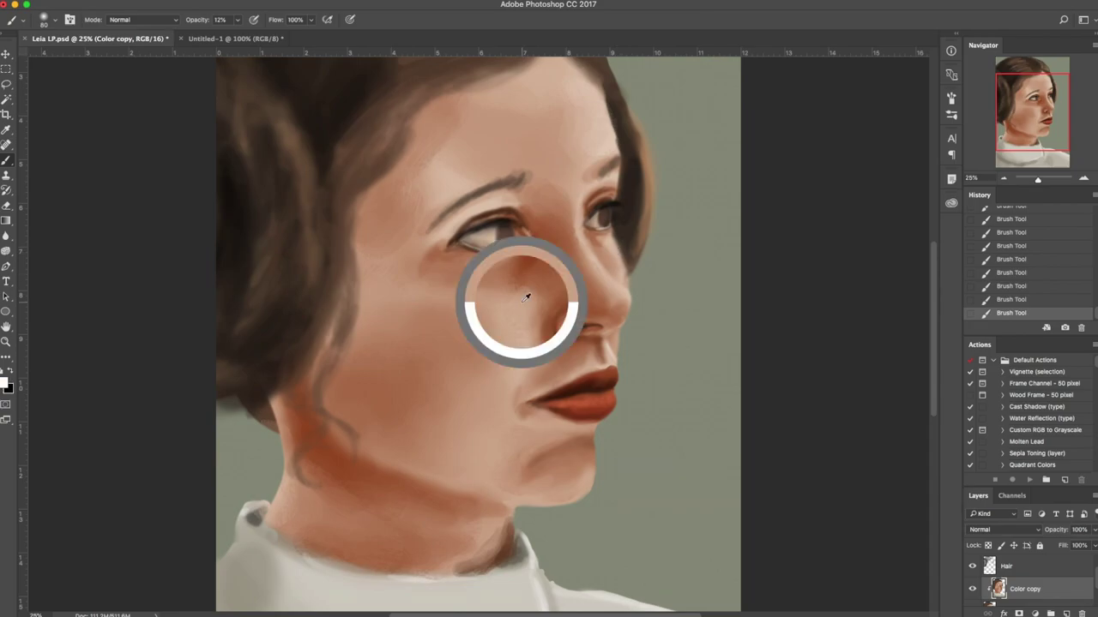
left_click(5, 382)
left_click(851, 337)
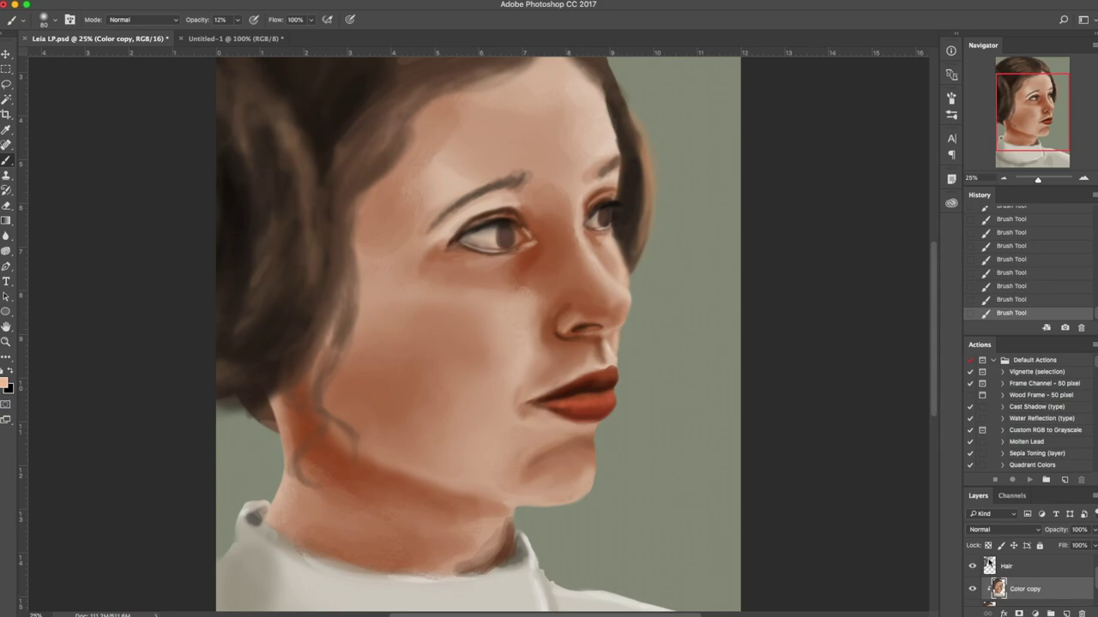
left_click(624, 247, "alt")
mouse_move(624, 247)
left_mouse_down()
mouse_move(619, 238)
mouse_move(625, 257)
mouse_move(622, 237)
left_mouse_up()
left_click(573, 313, "alt")
left_click(586, 315, "alt")
Blend the skin around the mouth corner with nearby sampled tones, using a 150 px brush.
left_click(528, 411, "alt")
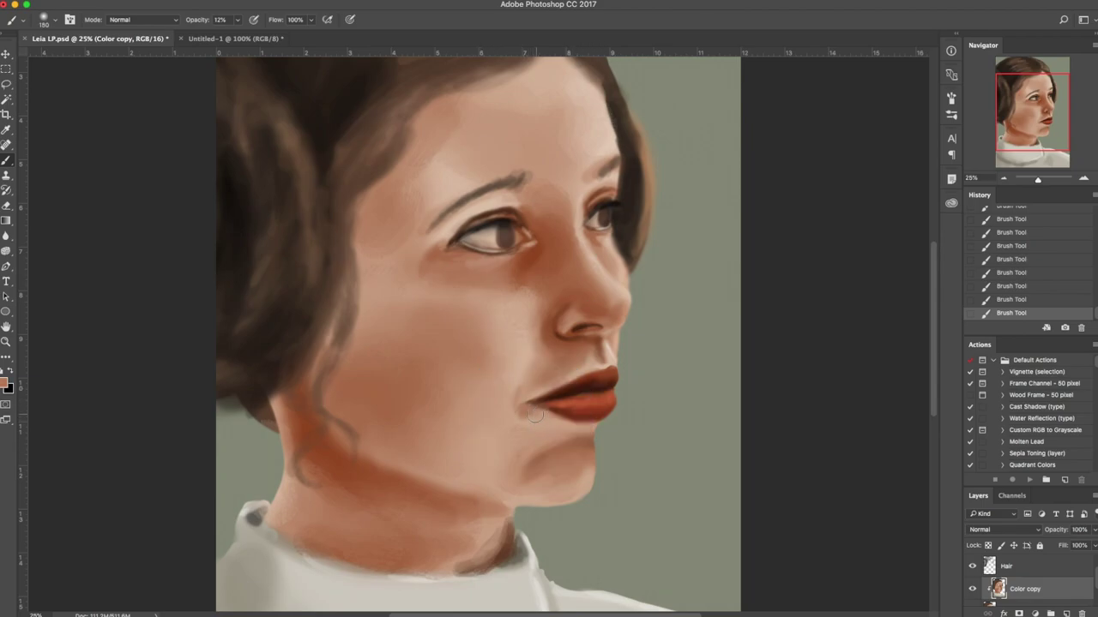
left_click(564, 330, "alt")
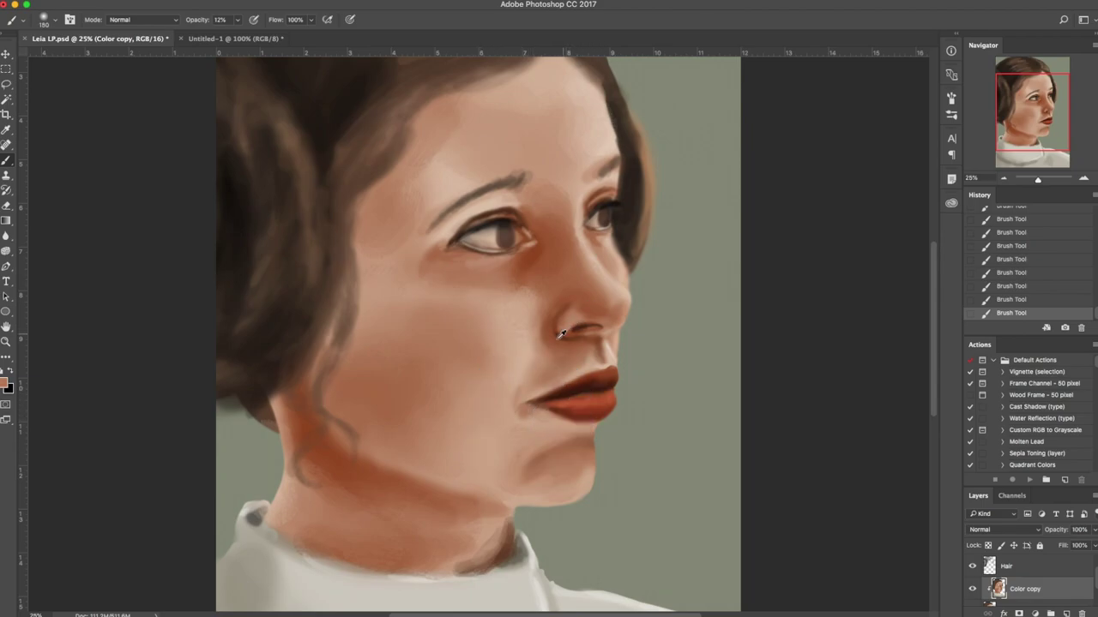
left_click_drag(516, 411, 525, 374)
left_click(538, 415, "alt")
left_click(532, 387, "alt")
left_click(566, 446, "alt")
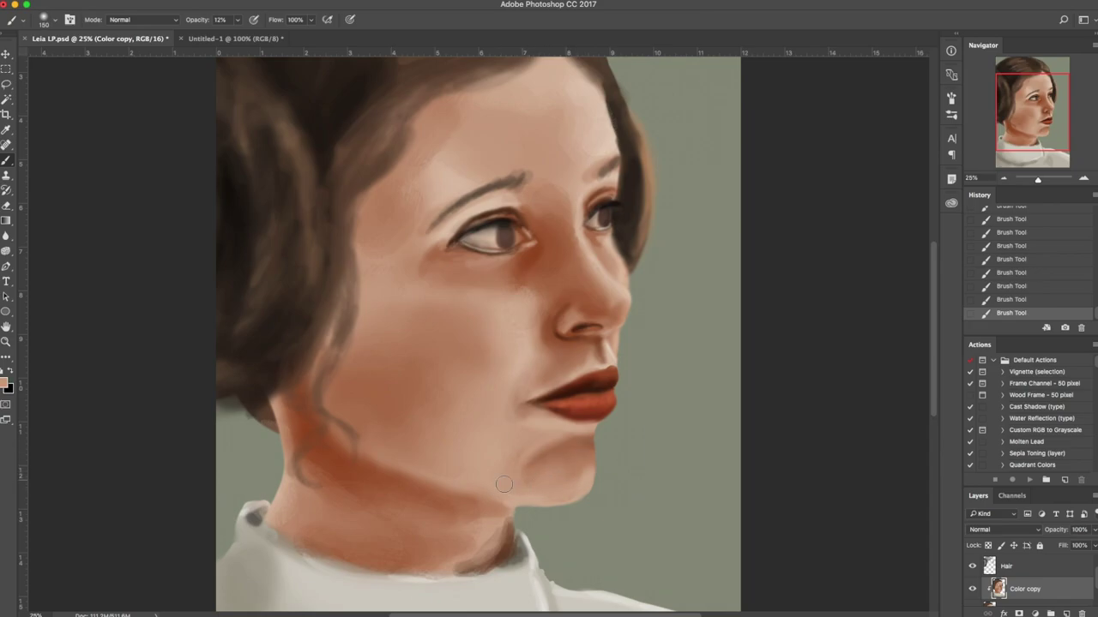
Enlarge the brush to 175 px and blend the lower cheek and jawline with sampled skin tones.
left_click(401, 334, "alt")
key("bracketright")
key("bracketright")
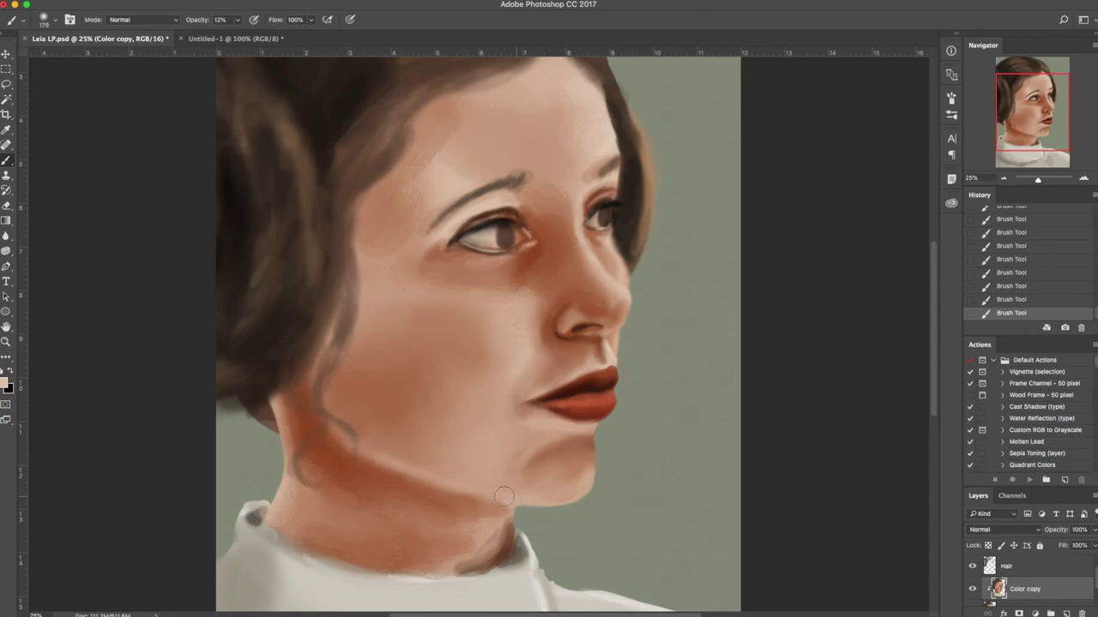
left_click(388, 451, "alt")
Darken the sampled eyelid brown to R 56, G 28, B 10 and shade the near eye's inner corner with a 100 px brush.
left_click(514, 210, "alt")
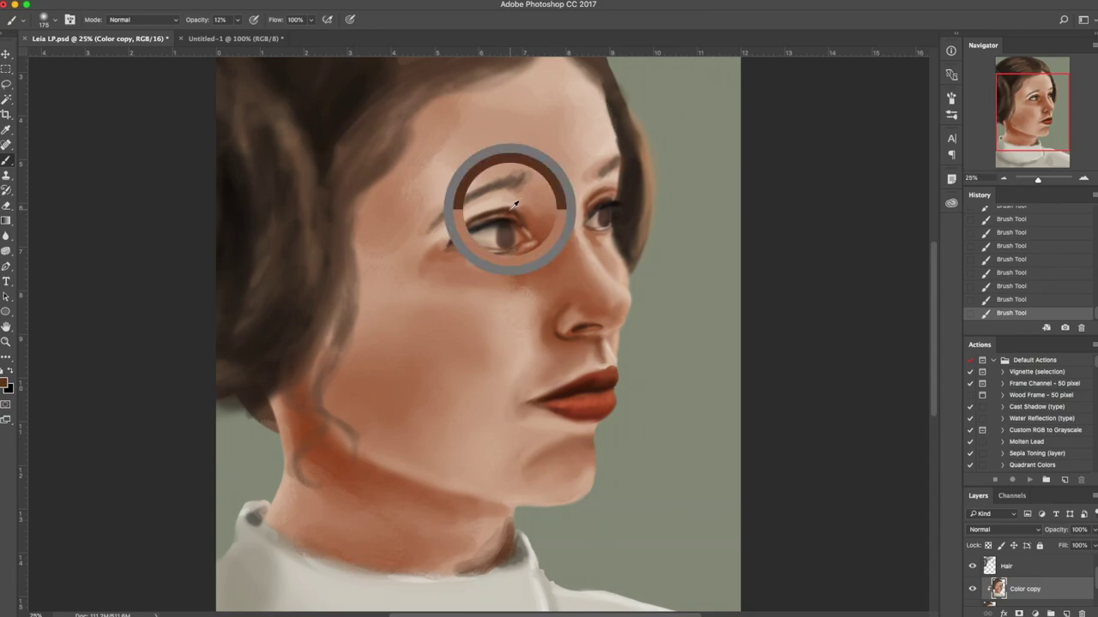
key("bracketleft")
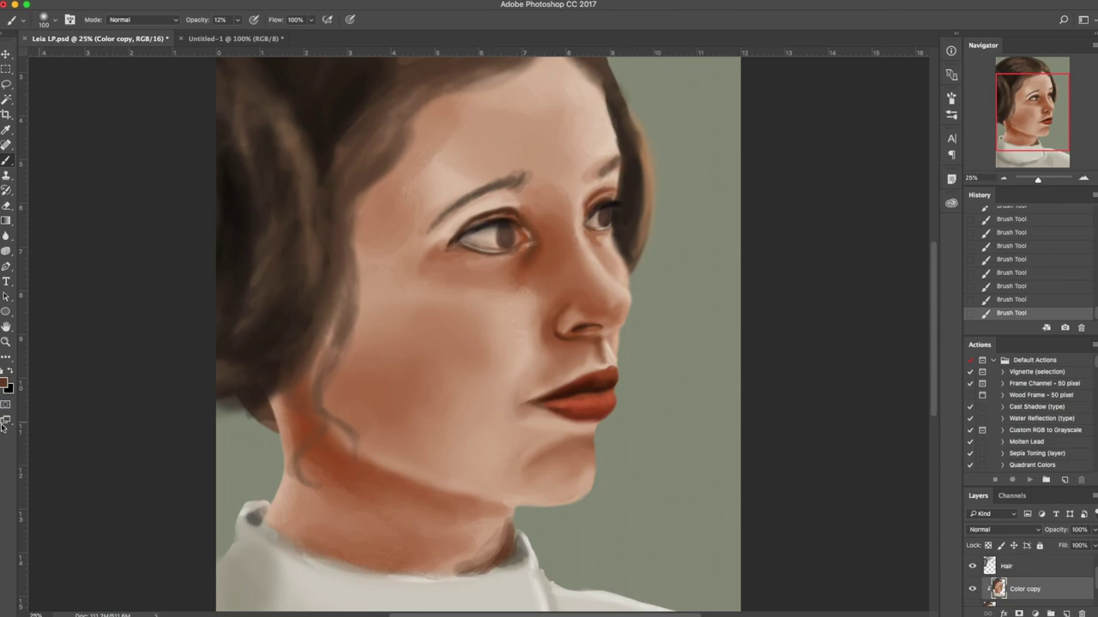
left_click(5, 385)
left_click(729, 461)
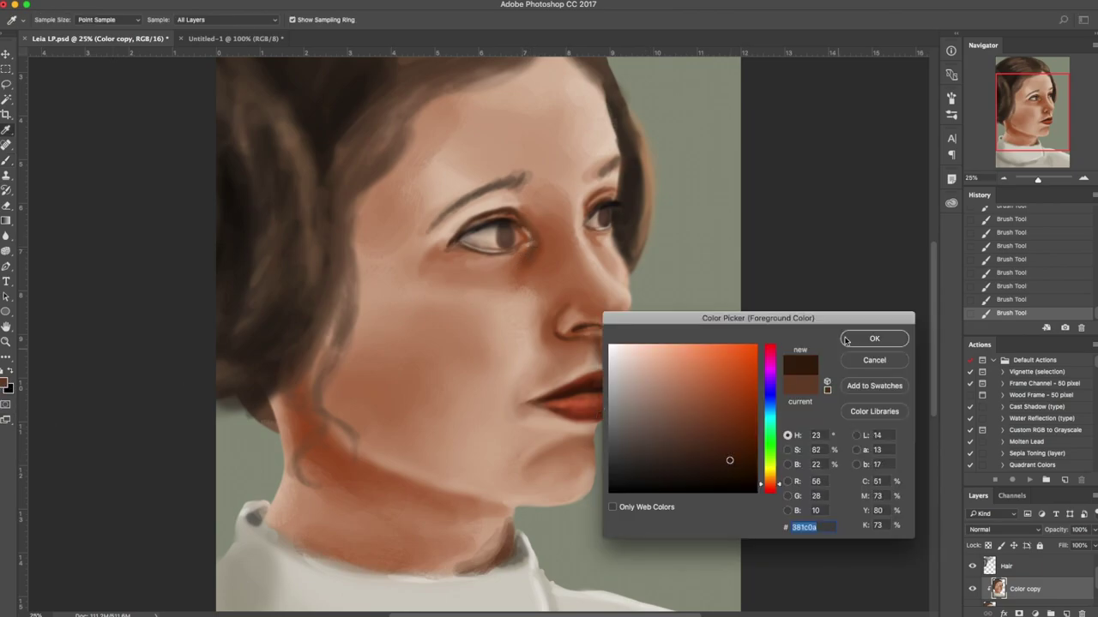
left_click(857, 338)
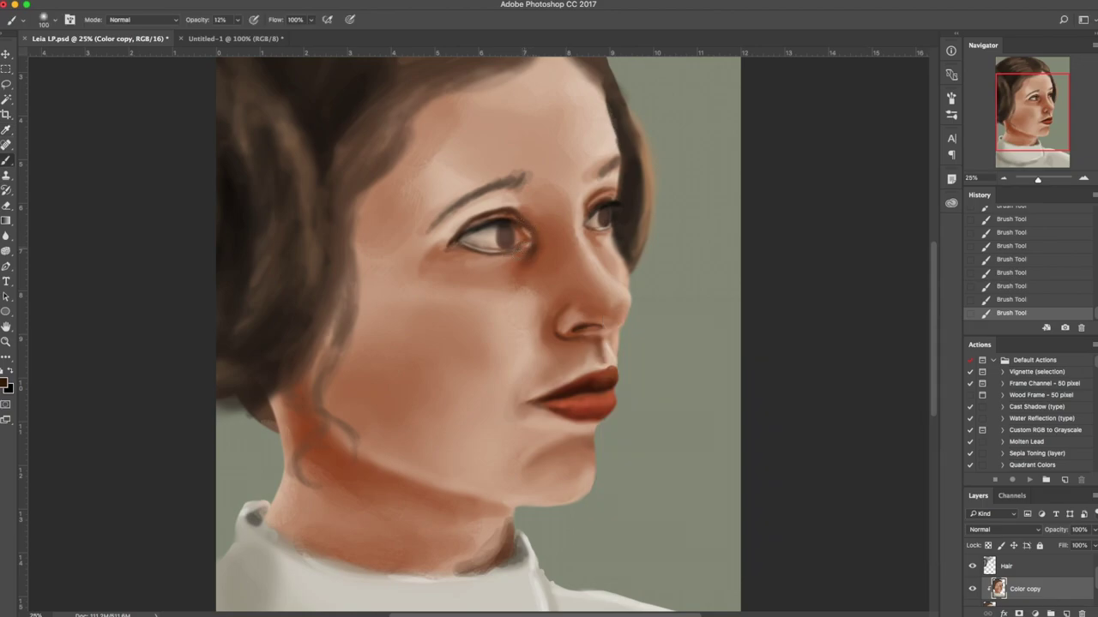
Deepen the shadows beside the nose bridge and at the inner corners of both eyes with sampled browns.
left_click(530, 252, "alt")
left_click(533, 249, "alt")
left_click(559, 239, "alt")
left_click(583, 213, "alt")
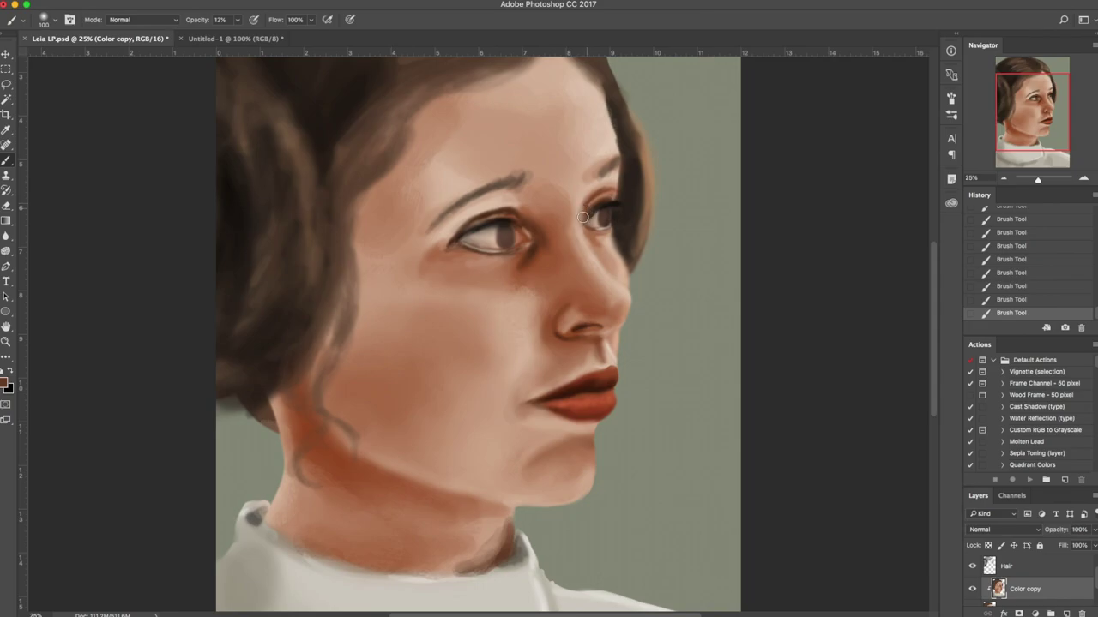
left_click(576, 211, "alt")
Enlarge the brush to 400 px and smooth the cheek beside the nose with skin tones sampled there.
key("d")
key("x")
left_click(551, 341, "alt")
key("bracketright")
key("bracketright")
key("bracketright")
key("bracketright")
key("bracketright")
key("bracketright")
key("bracketright")
mouse_move(551, 341)
left_mouse_down()
mouse_move(524, 364)
mouse_move(529, 328)
left_mouse_up()
left_click(530, 296, "alt")
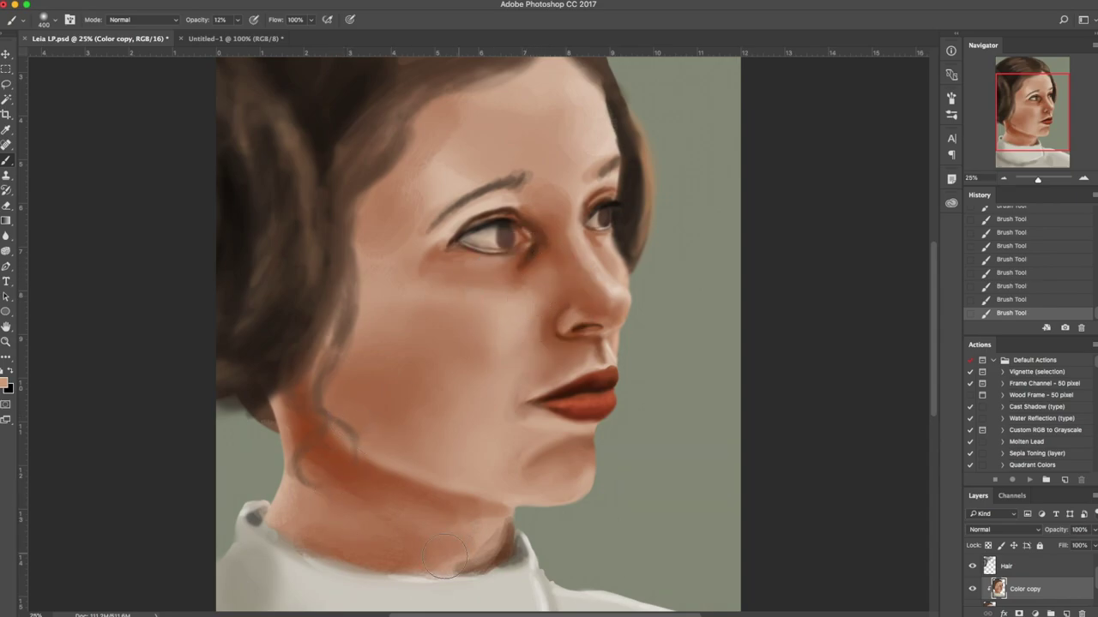
Deepen the shadow under the jaw and along the collar in dark brown with a 175 px brush.
left_click(345, 463, "alt")
left_click(564, 341, "alt")
key("bracketleft")
key("bracketleft")
key("bracketleft")
key("bracketleft")
key("bracketleft")
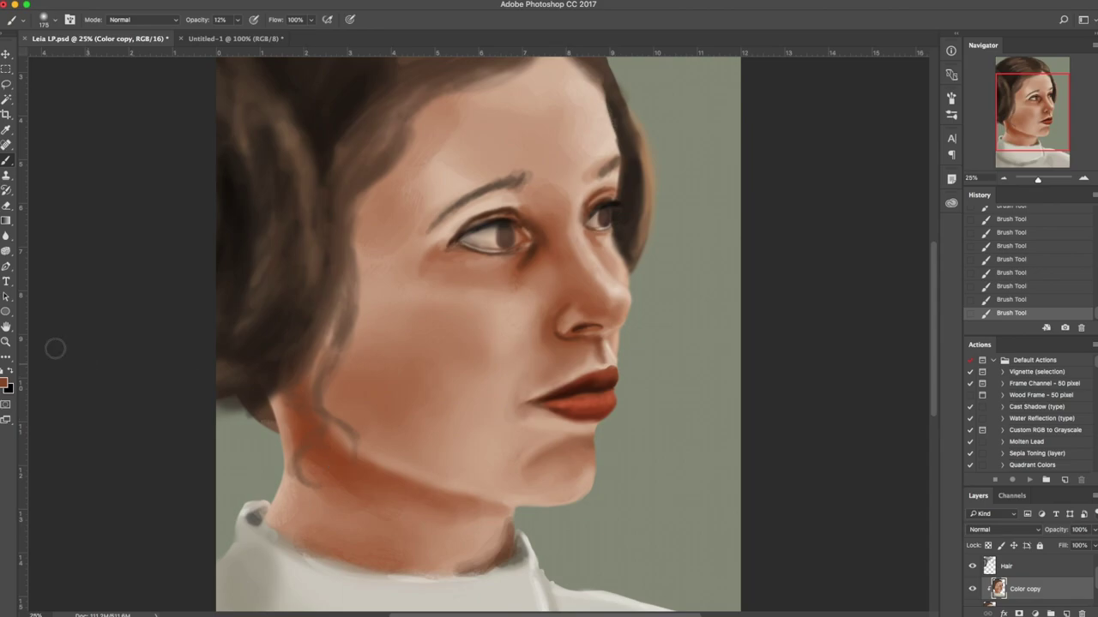
mouse_move(354, 458)
left_mouse_down()
mouse_move(396, 491)
mouse_move(307, 443)
mouse_move(389, 484)
mouse_move(290, 410)
mouse_move(352, 487)
mouse_move(328, 461)
mouse_move(379, 486)
mouse_move(325, 464)
mouse_move(470, 512)
left_mouse_up()
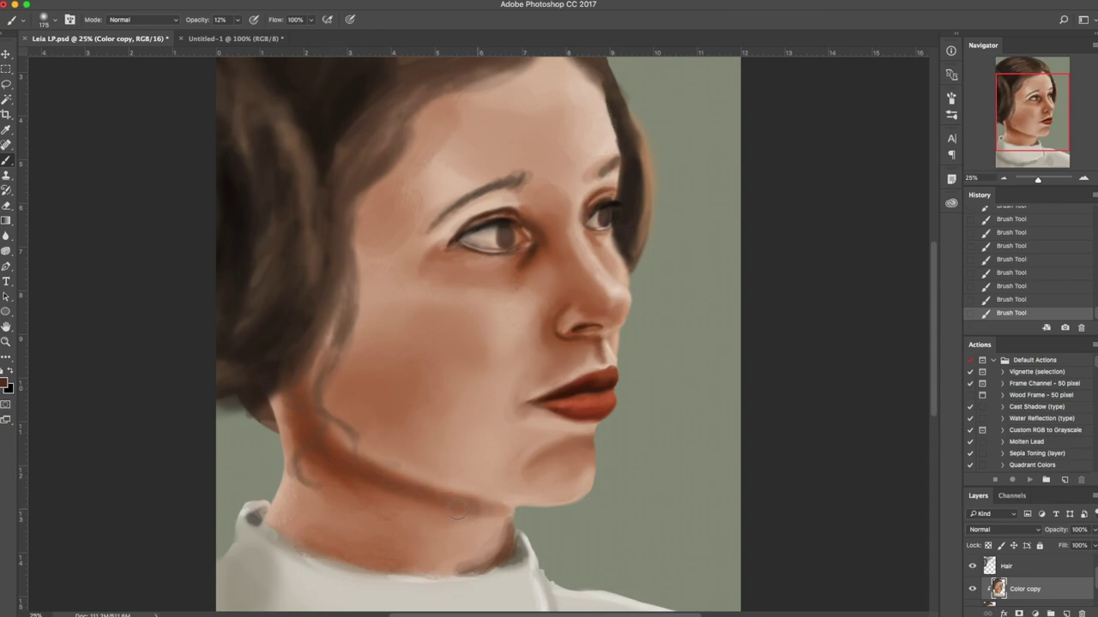
mouse_move(269, 518)
left_mouse_down()
mouse_move(387, 575)
mouse_move(269, 520)
left_mouse_up()
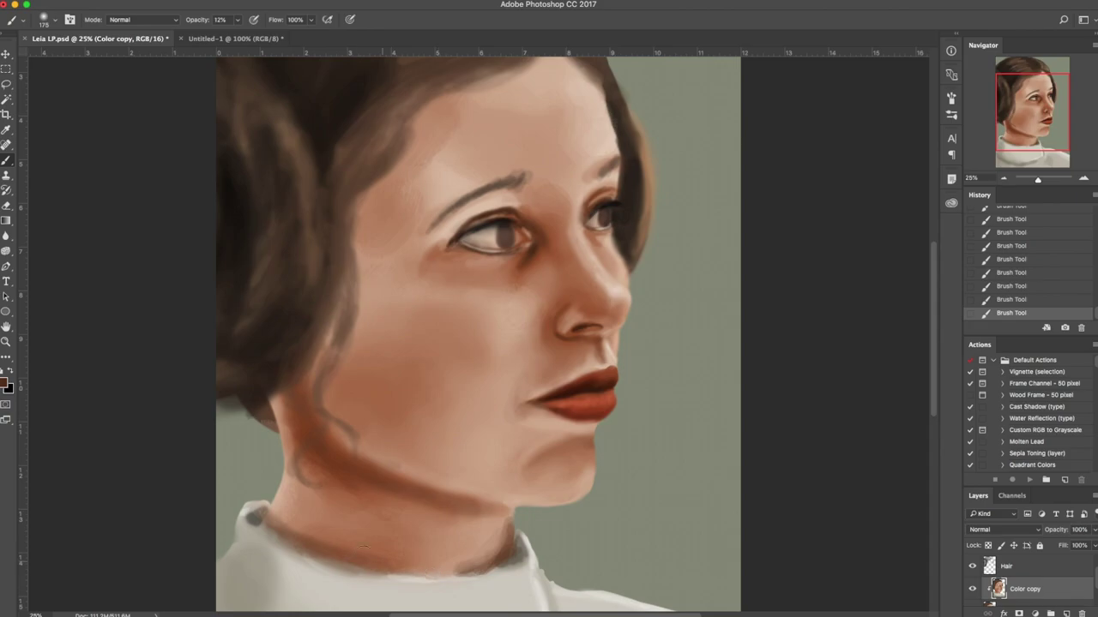
mouse_move(365, 569)
left_mouse_down()
mouse_move(451, 577)
mouse_move(475, 567)
mouse_move(510, 521)
left_mouse_up()
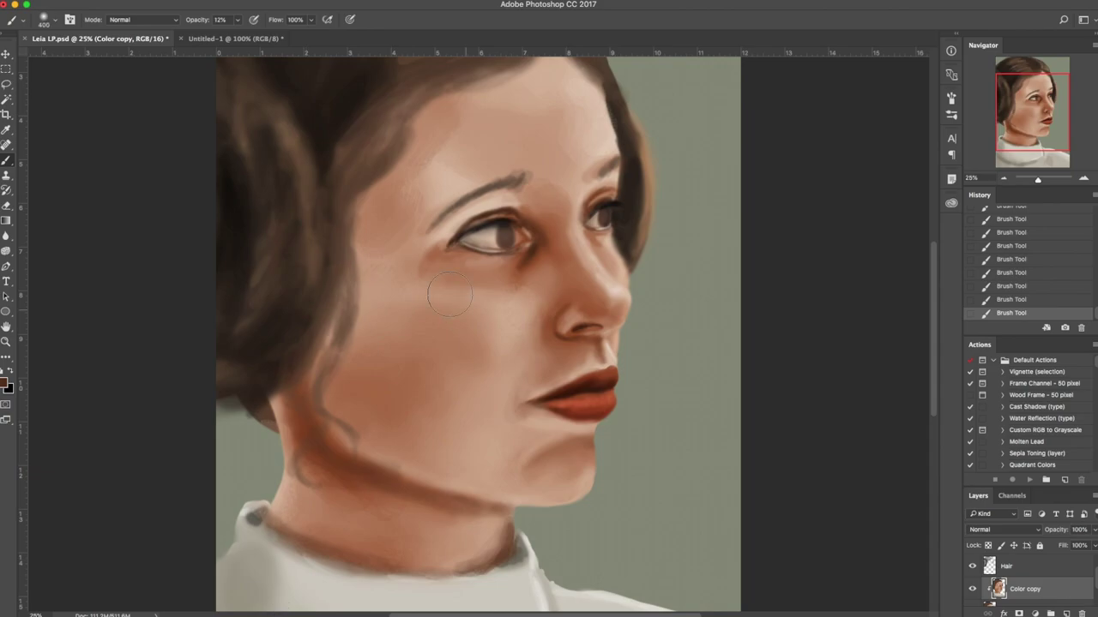
Soften the cheek with a light tone sampled near the eye, using a 600 px brush, and save the document.
left_click(453, 222, "alt")
key("bracketright")
key("bracketright")
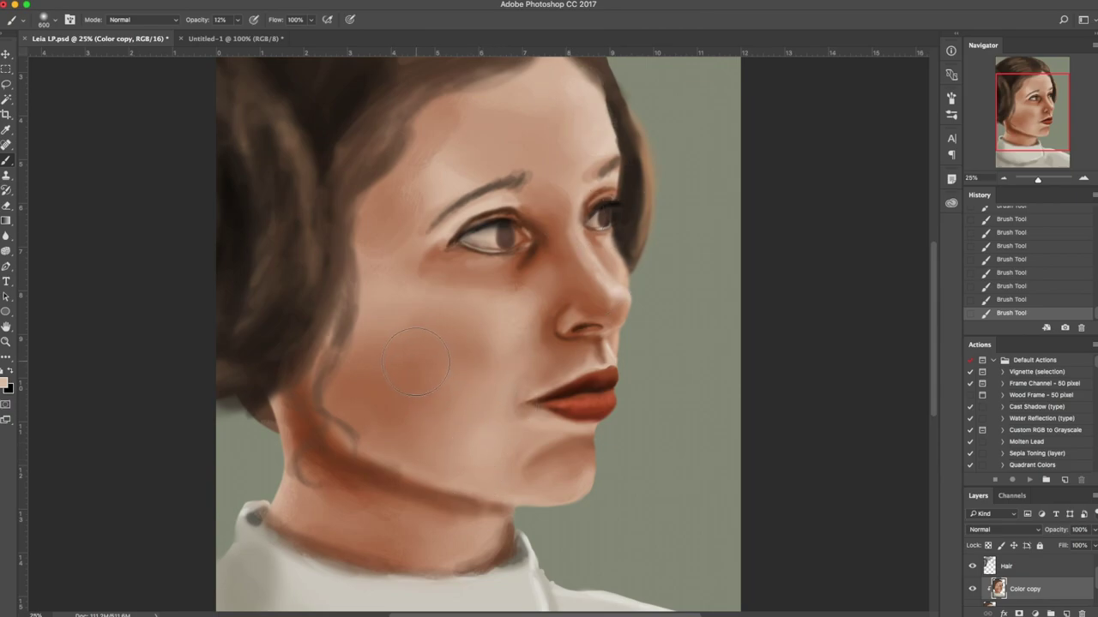
key("ctrl+plus")
left_click_drag(527, 262, 528, 345)
key("ctrl+s")
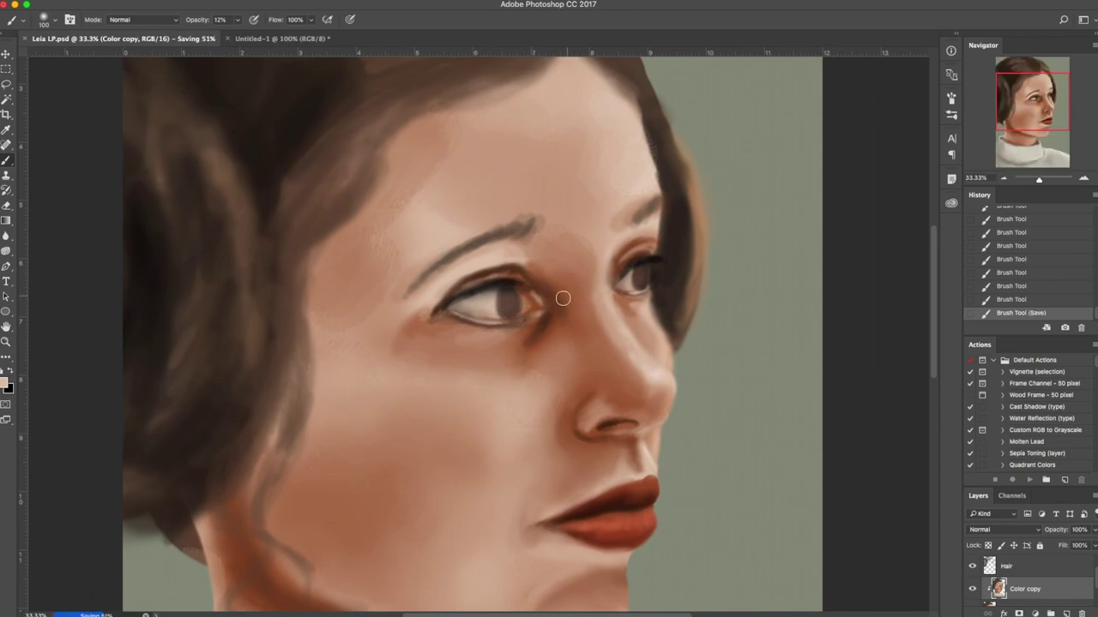
Dab light highlights into the near eye's inner corner with a 70 px brush.
key("bracketleft")
key("bracketleft")
key("bracketleft")
left_click_drag(535, 321, 538, 315)
left_click(538, 316)
left_click(538, 317)
left_click(538, 316)
left_click(538, 316)
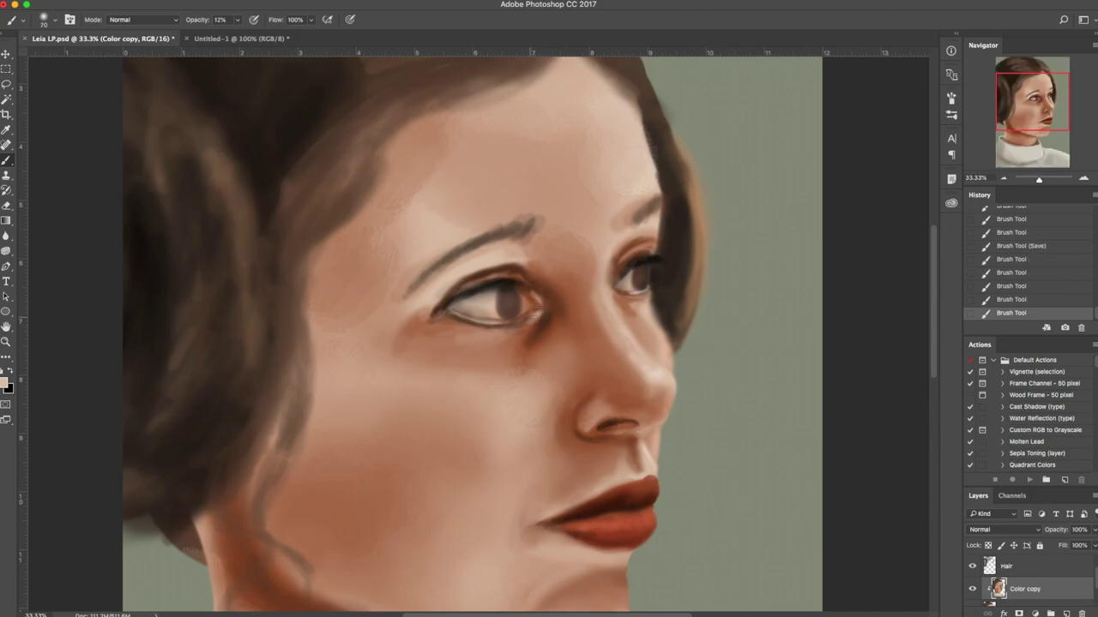
Refine the near eye's inner corner and upper eyelid with tones sampled around the eye.
left_click(537, 299)
left_click(540, 290, "alt")
left_click_drag(539, 289, 550, 301)
left_click(532, 281)
left_click(550, 272, "alt")
left_click(540, 284)
left_click(557, 260, "alt")
left_click_drag(463, 277, 482, 270)
left_click(653, 228, "alt")
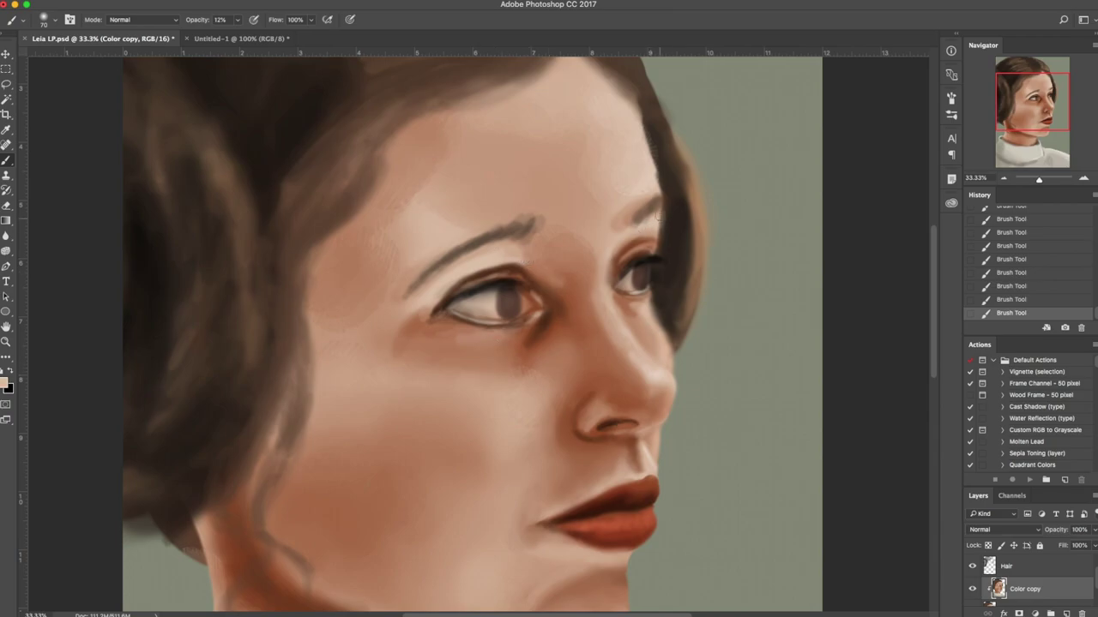
Set the foreground colour to dark brown, hex 472614.
key("d")
left_click(4, 383)
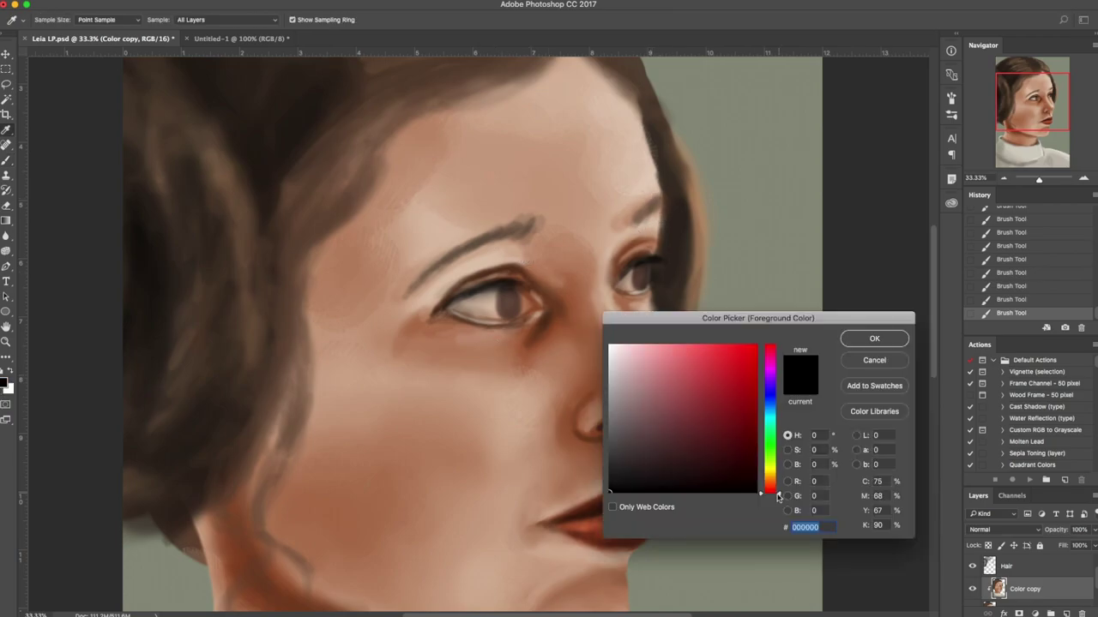
left_click(774, 486)
left_click_drag(775, 486, 777, 486)
left_click(708, 453)
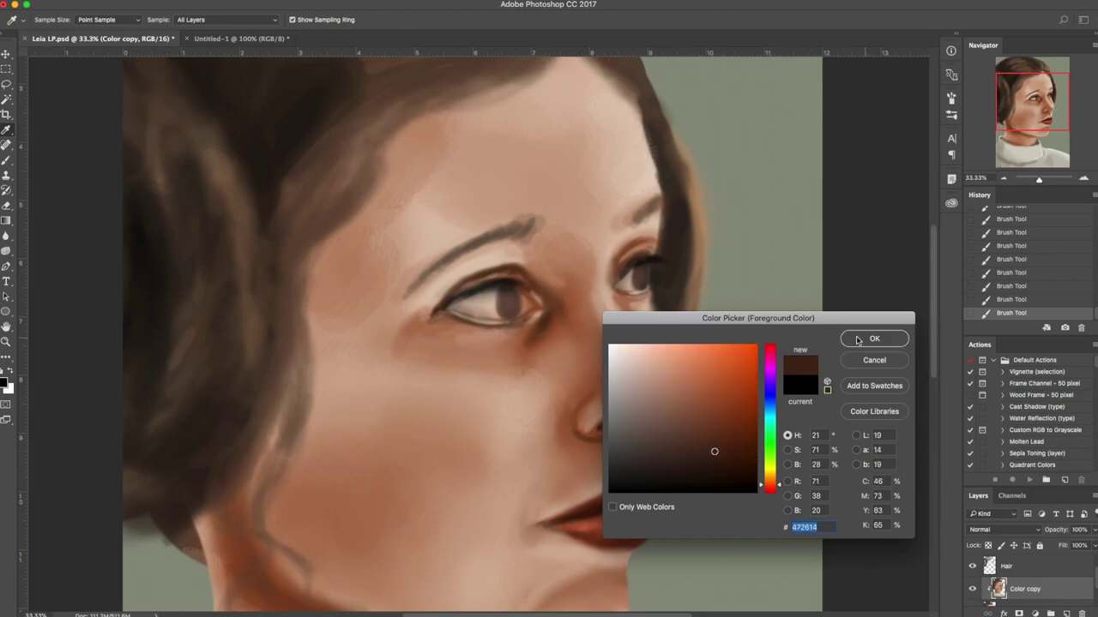
key("Return")
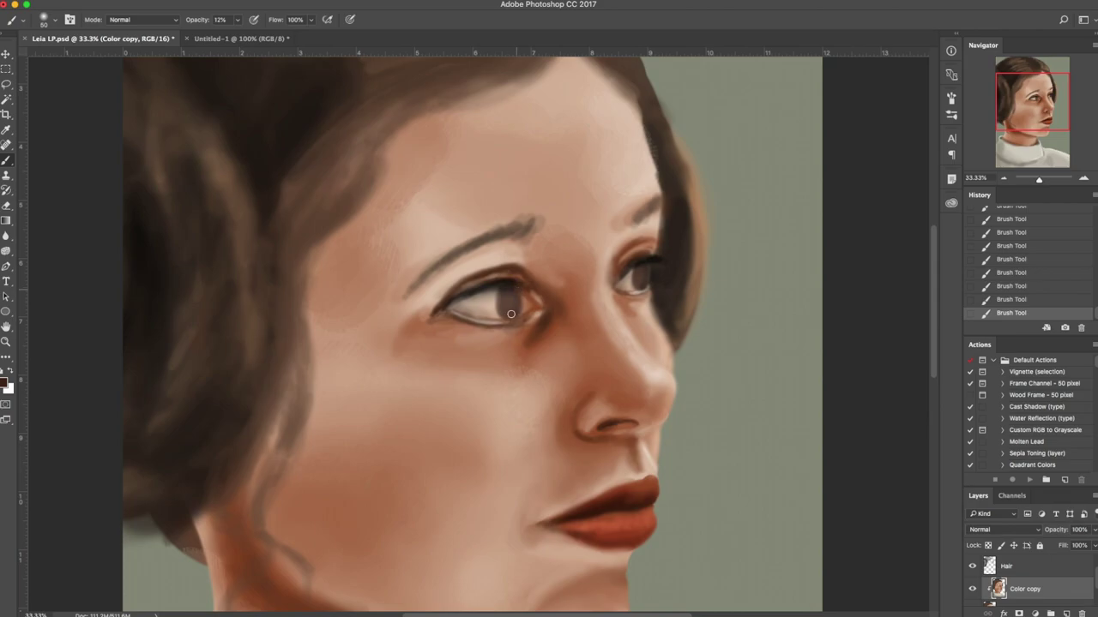
Darken the near eye's iris and pupil at 22% brush opacity with dark tones sampled from the eye, enlarging the brush to 90 px.
left_click(239, 20)
left_click_drag(237, 34, 242, 36)
left_click(488, 298, "alt")
left_click(502, 300, "alt")
key("bracketright")
key("bracketright")
key("bracketright")
key("bracketright")
Flip the canvas horizontally to check the portrait mirrored, and undo the flip.
key("super+minus")
key("super+minus")
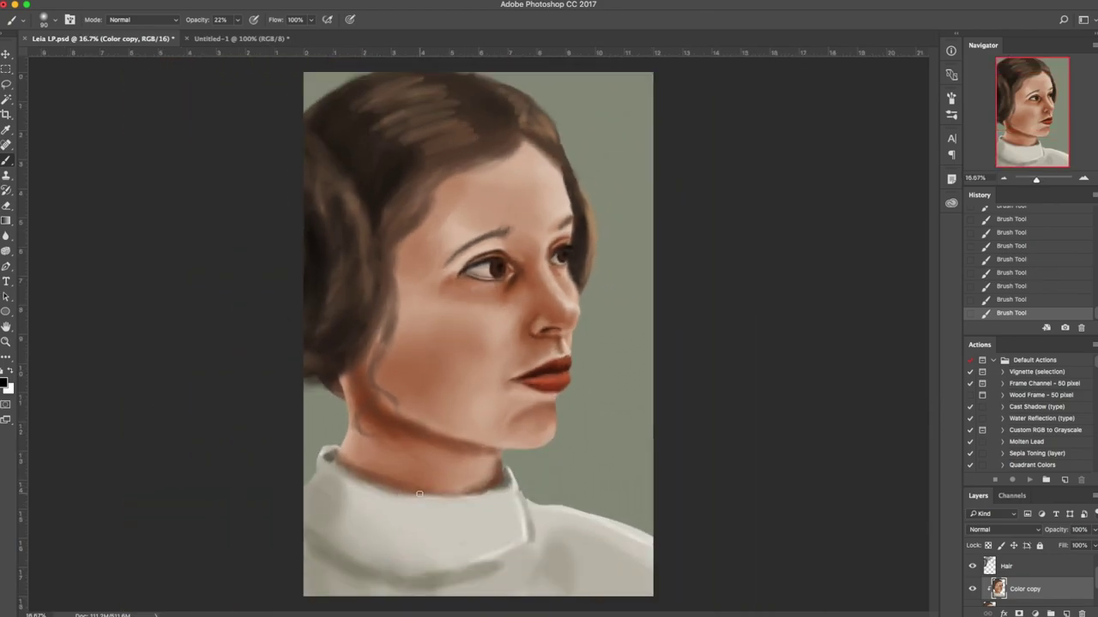
key("super+shift+h")
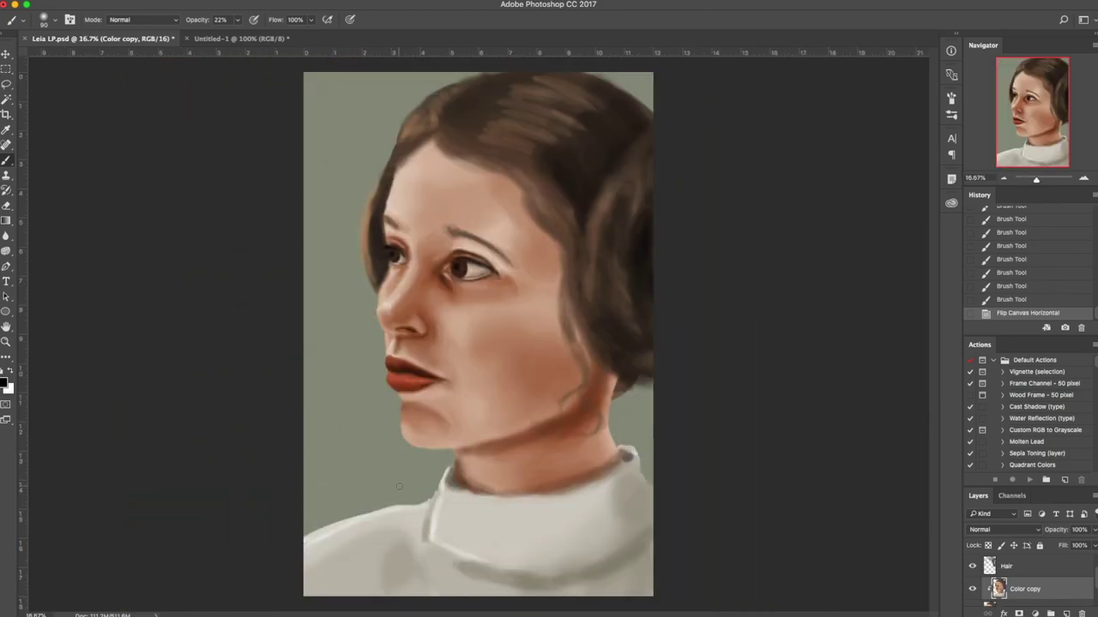
key("super+z")
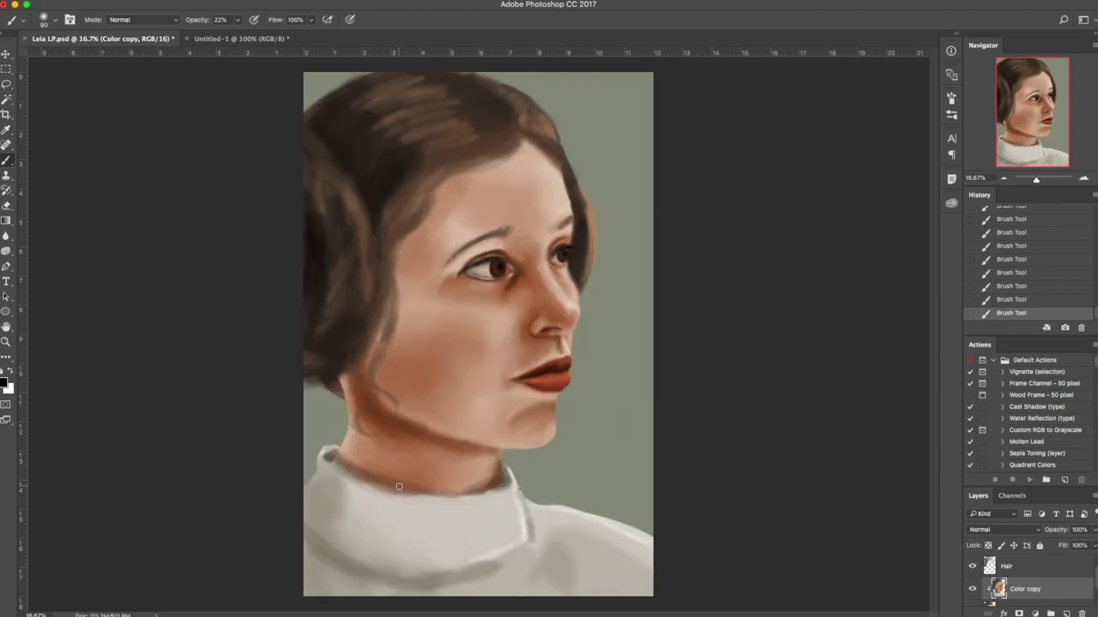
key("super+plus")
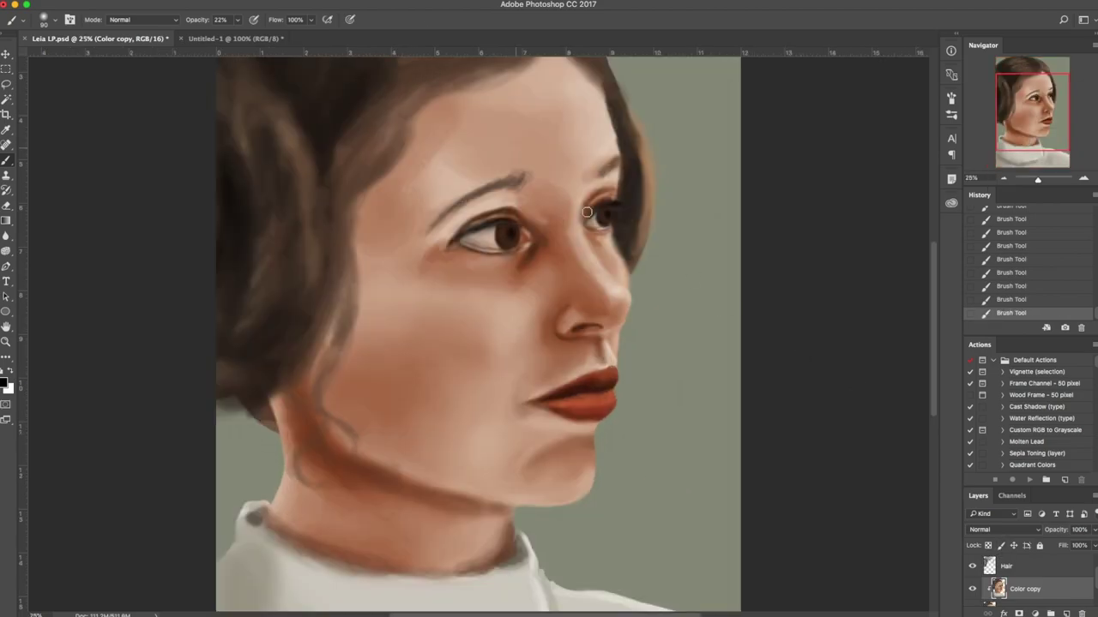
Merge the Color copy layer down, duplicate the merged layer, and make the duplicate a clipping mask.
key("super+e")
left_click(1015, 594, "alt")
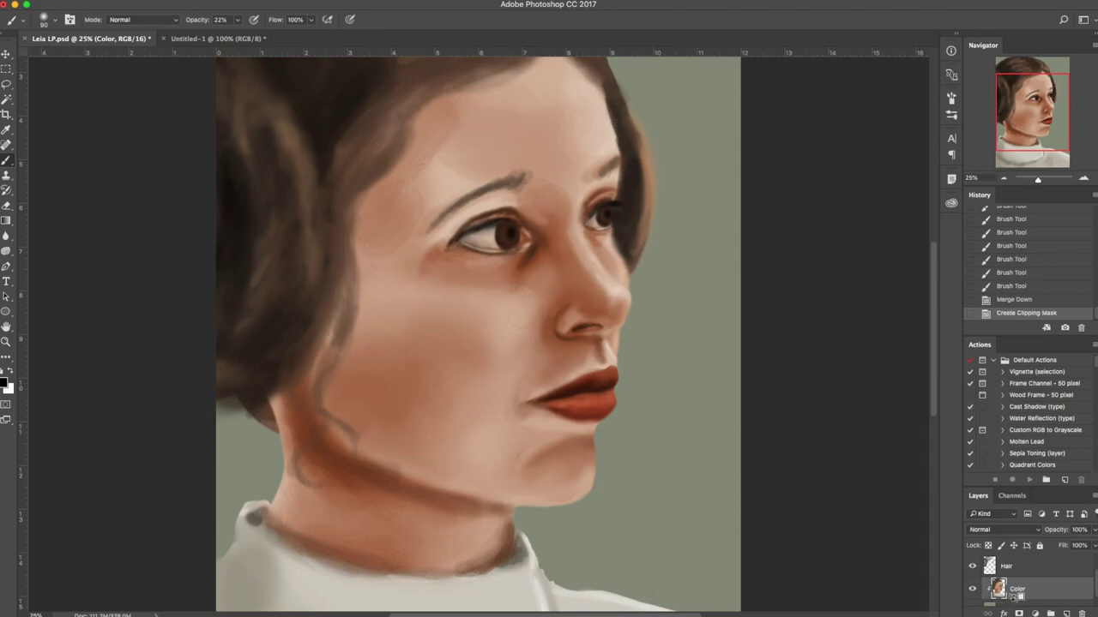
key("super+z")
key("super+j")
key("alt+super+g")
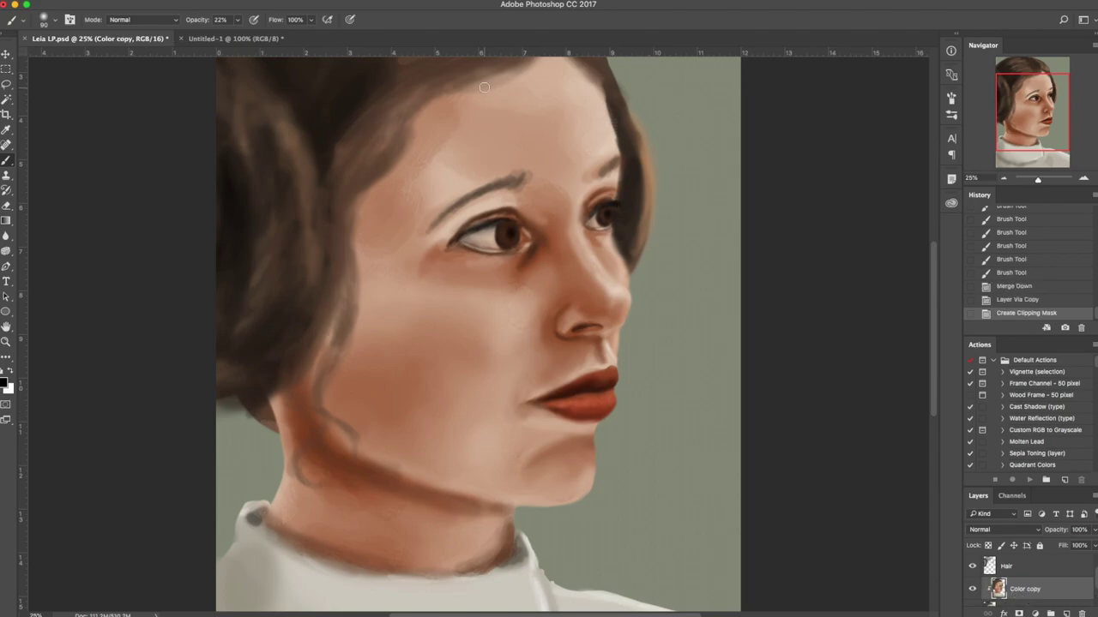
Open Liquify on the Color copy layer and push the near eye's contours upward with a 400 px brush.
left_click(266, 2)
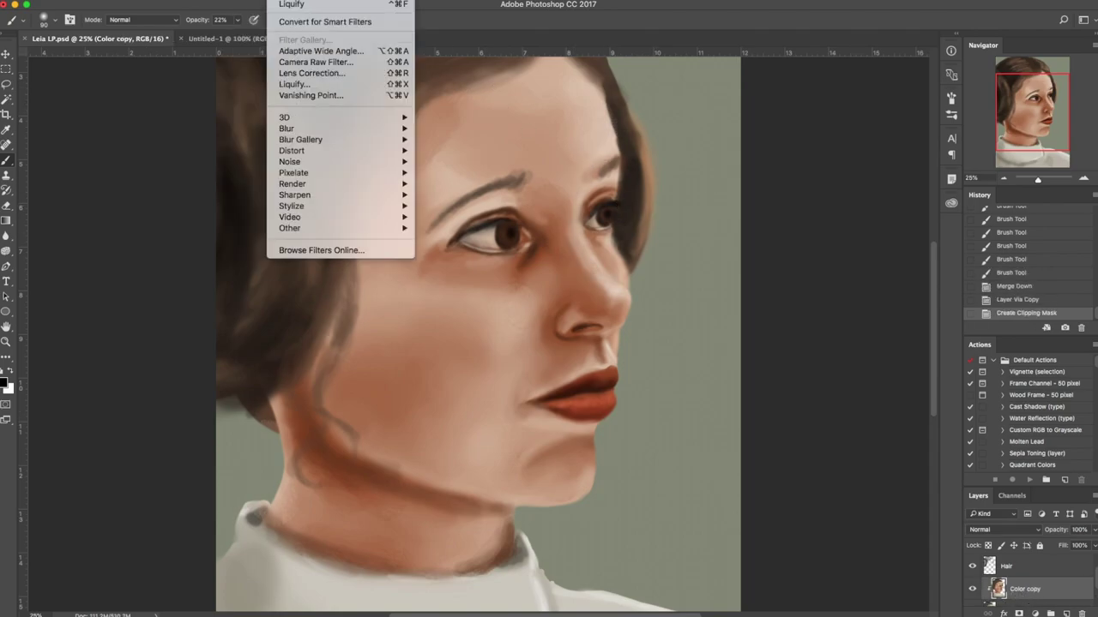
left_click(309, 85)
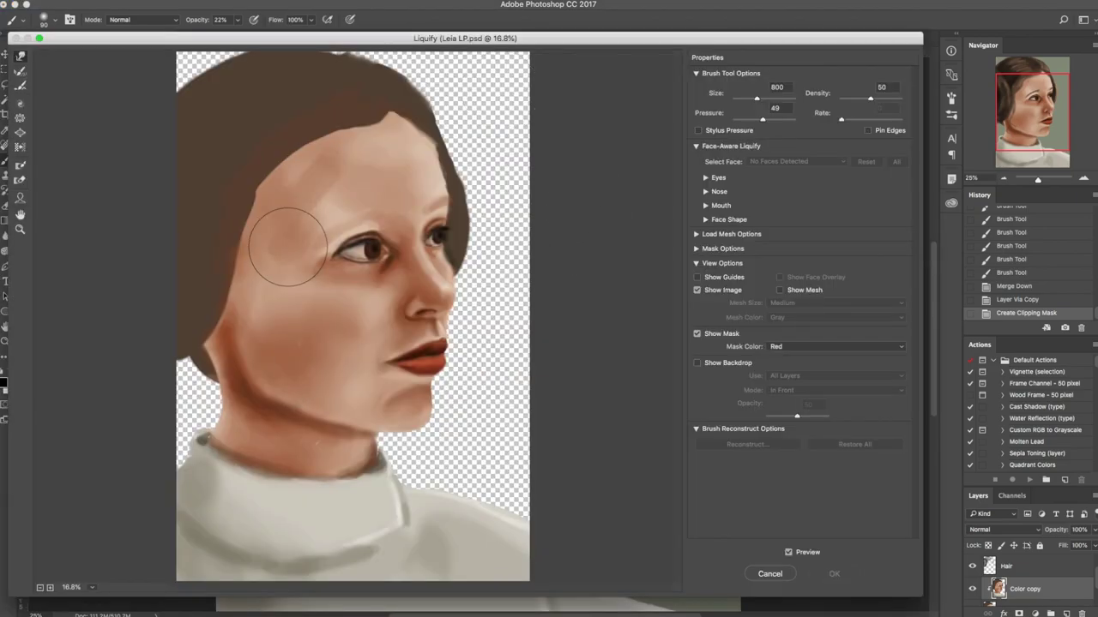
key("super+plus")
key("bracketleft")
key("bracketleft")
key("bracketleft")
key("bracketleft")
key("bracketleft")
left_click_drag(368, 250, 369, 234)
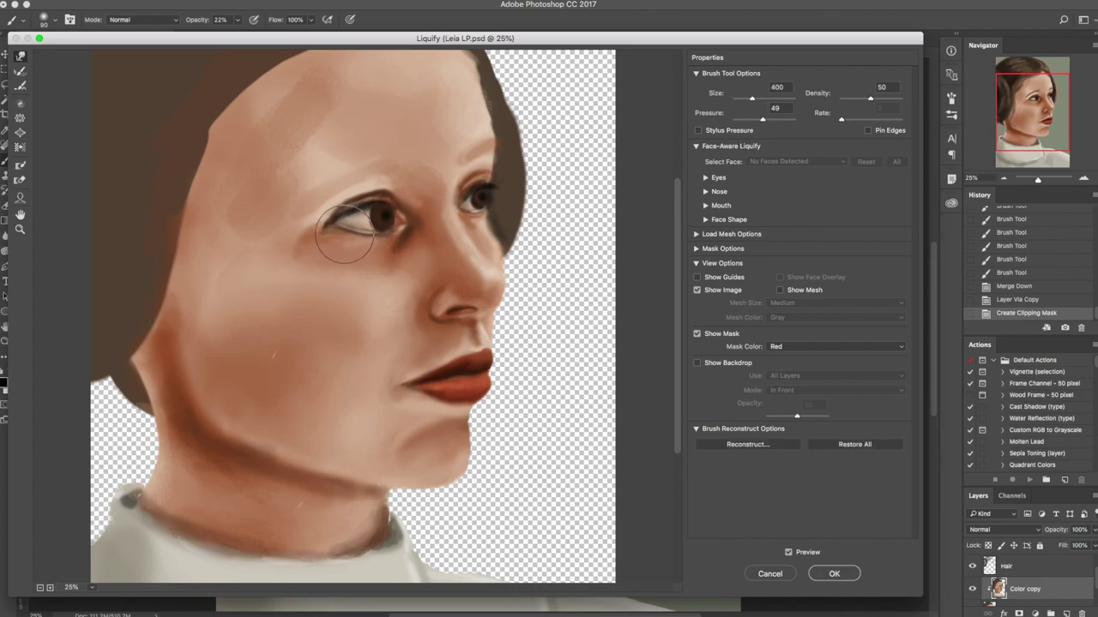
mouse_move(409, 226)
left_mouse_down()
mouse_move(388, 229)
mouse_move(384, 204)
left_mouse_up()
Reshape the far eye with a 250 px Liquify brush and apply the filter.
key("bracketleft")
key("bracketleft")
left_click_drag(473, 214, 486, 207)
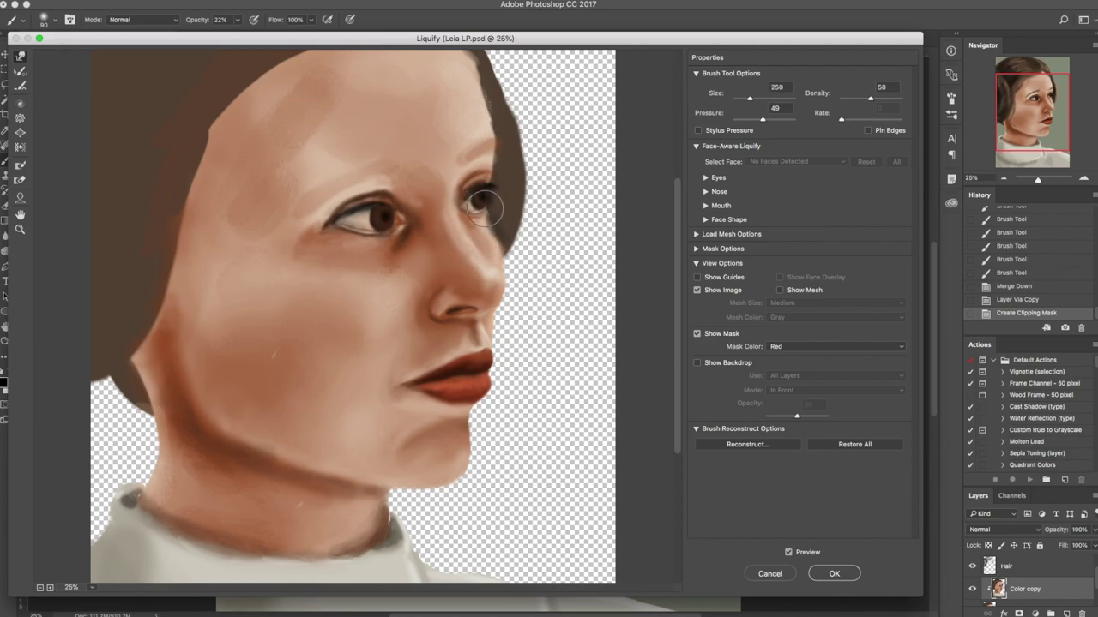
left_click(833, 575)
key("ctrl+z")
key("ctrl+z")
key("ctrl+z")
key("ctrl+z")
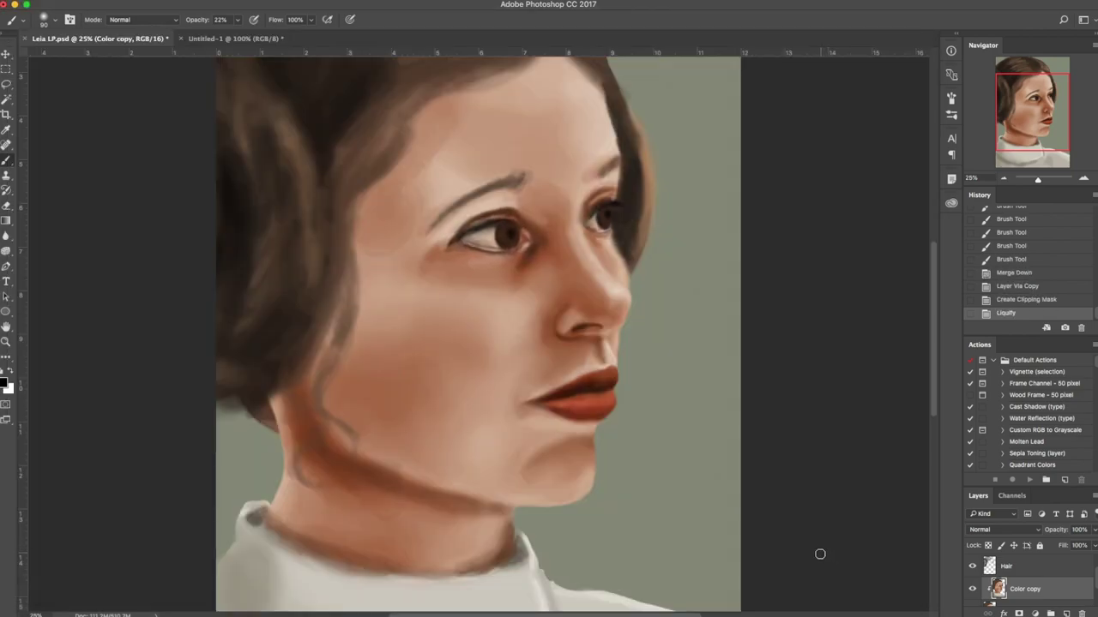
Touch up the near eye with a light skin tone sampled from above it, using a 50 px brush.
left_click(482, 203, "alt")
key("bracketleft")
key("bracketleft")
key("bracketleft")
key("bracketleft")
mouse_move(492, 221)
left_mouse_down()
mouse_move(477, 222)
mouse_move(488, 216)
left_mouse_up()
mouse_move(481, 219)
left_mouse_down()
mouse_move(453, 226)
mouse_move(485, 214)
left_mouse_up()
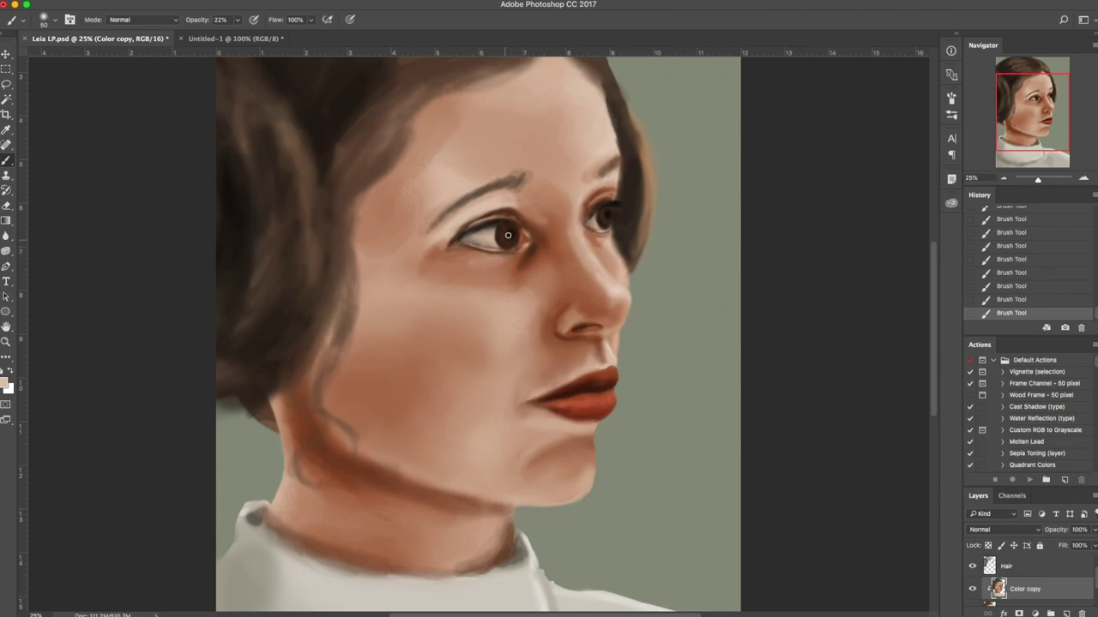
Confirm the dark brown 492b1a as foreground colour and set the brush blending mode to Overlay.
left_click(6, 385)
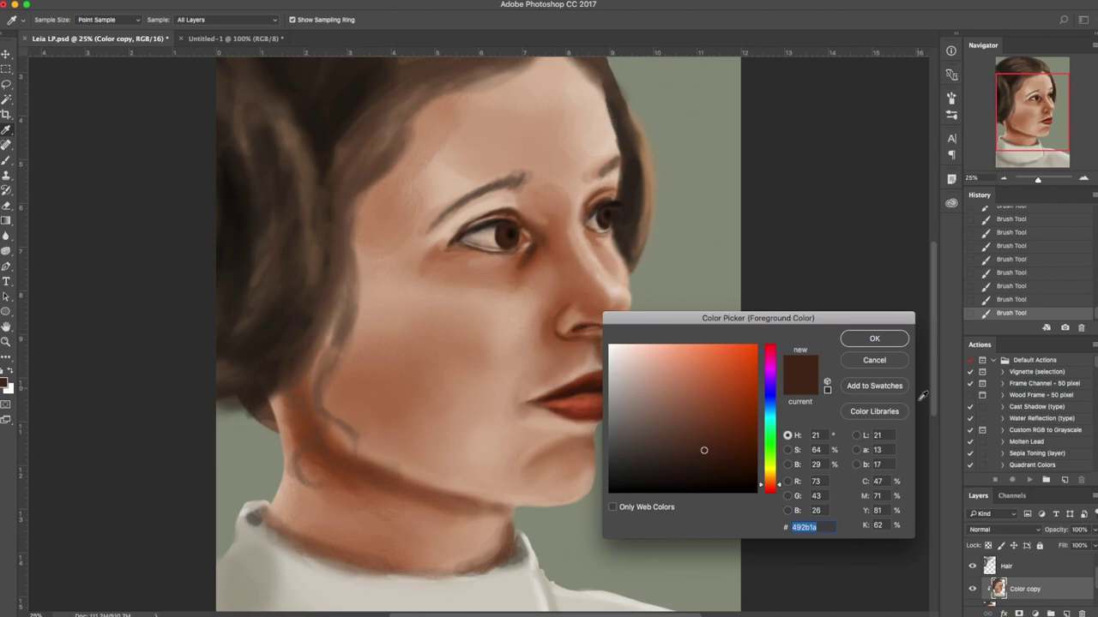
left_click(862, 337)
left_click(171, 24)
left_click(126, 18)
left_click(150, 20)
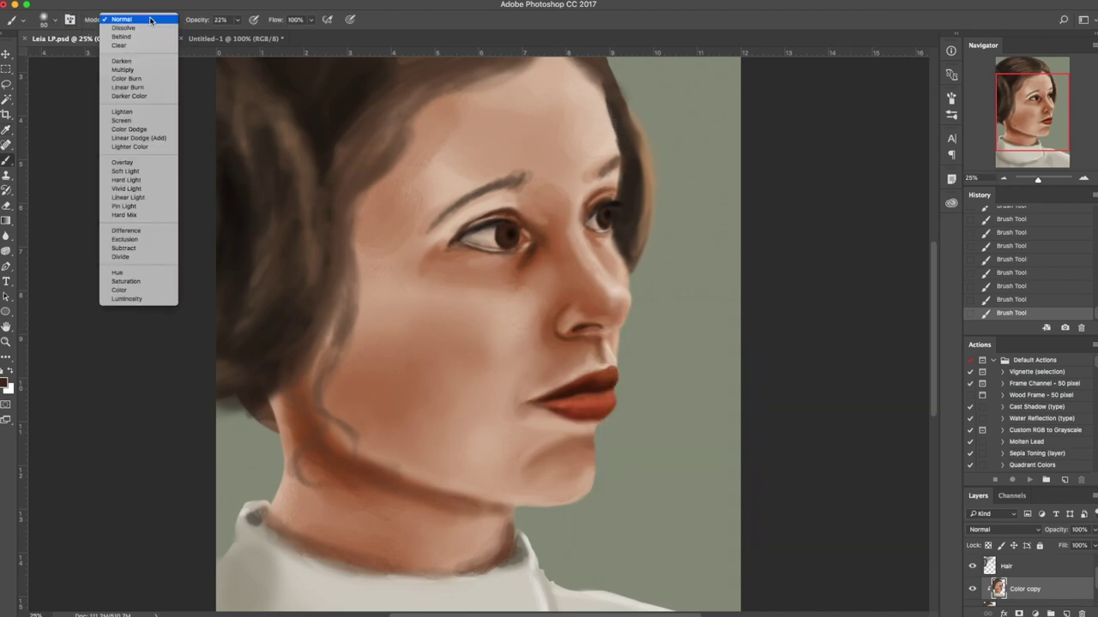
left_click(126, 163)
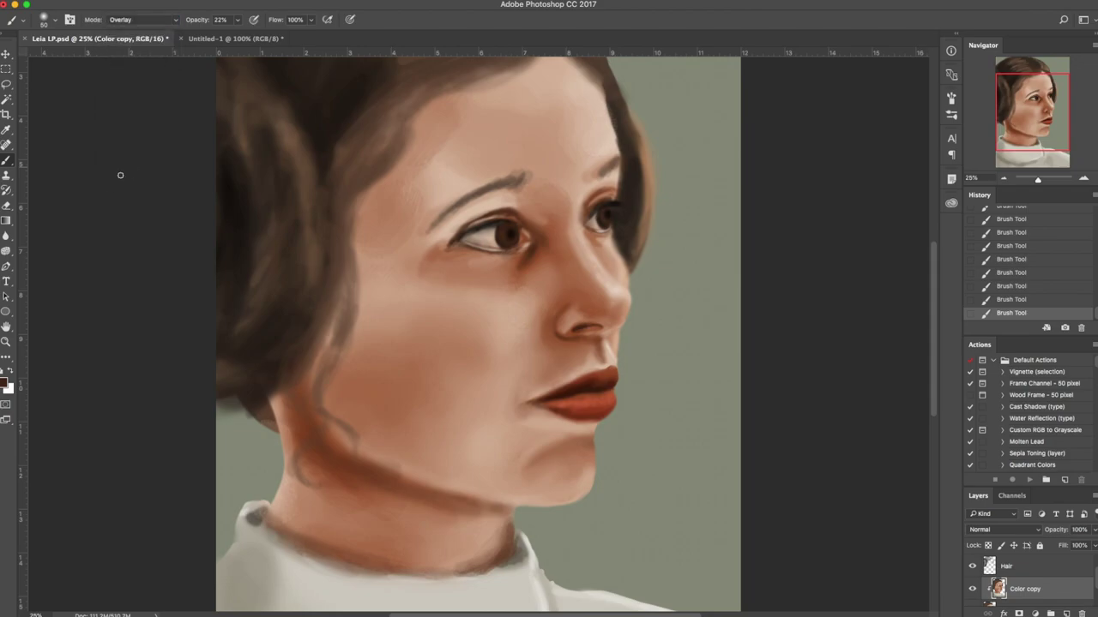
Pick a bright orange-brown foreground colour and tint both irises with it in Overlay mode.
left_click(5, 385)
left_click_drag(768, 490, 769, 483)
left_click(716, 414)
left_click(874, 339)
left_click(4, 384)
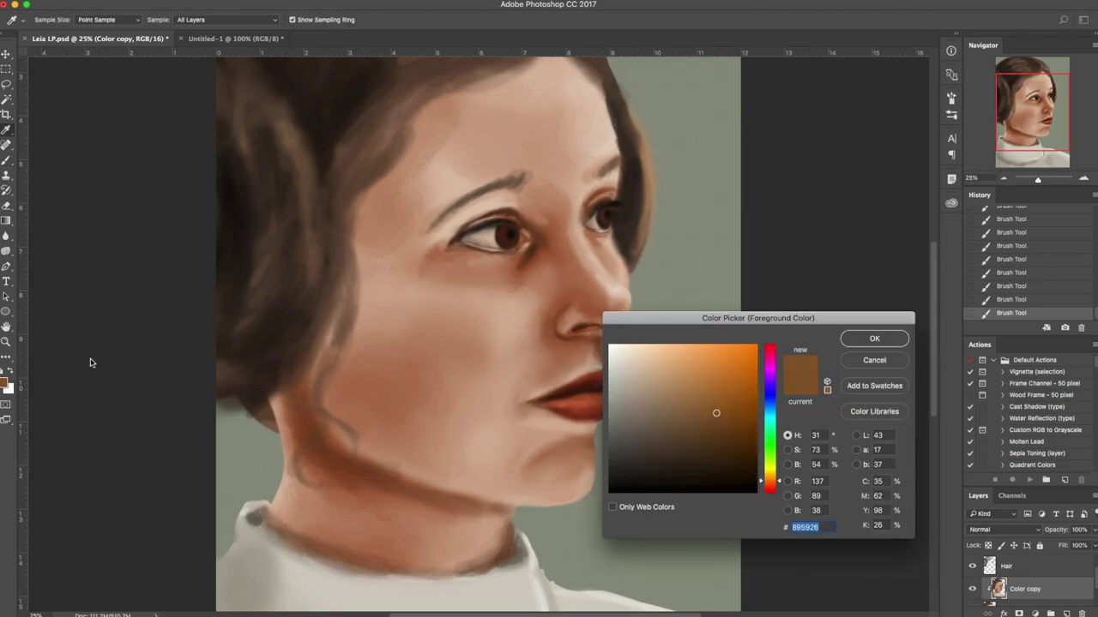
left_click(720, 380)
left_click(879, 341)
left_click_drag(513, 238, 508, 241)
left_click_drag(607, 207, 609, 219)
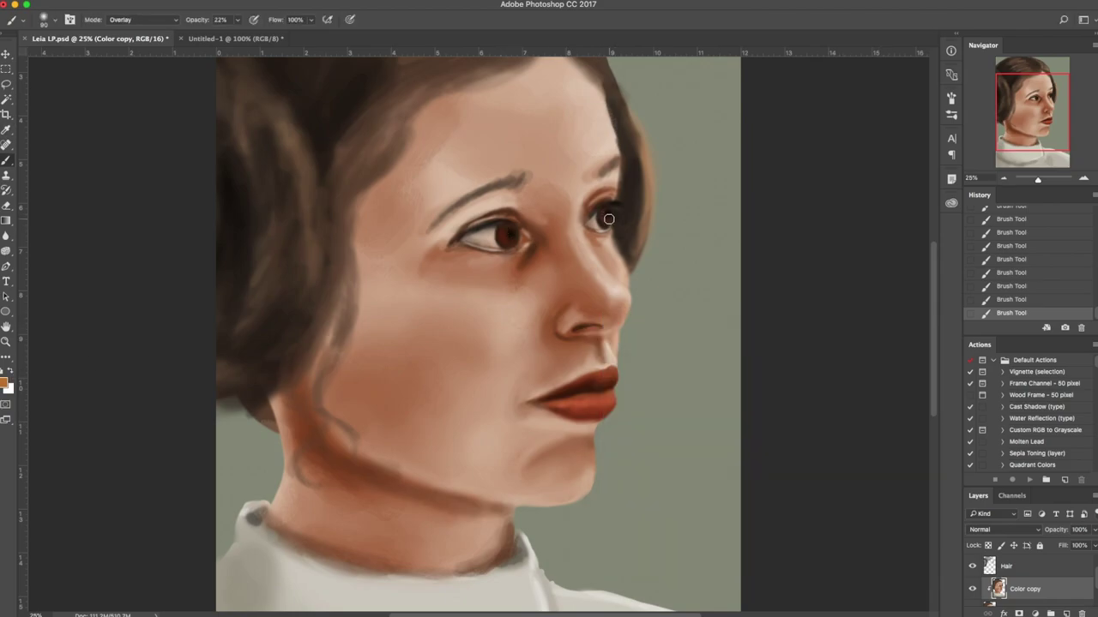
Try the brush in Color Dodge mode, switching to white and enlarging the brush.
left_click(153, 20)
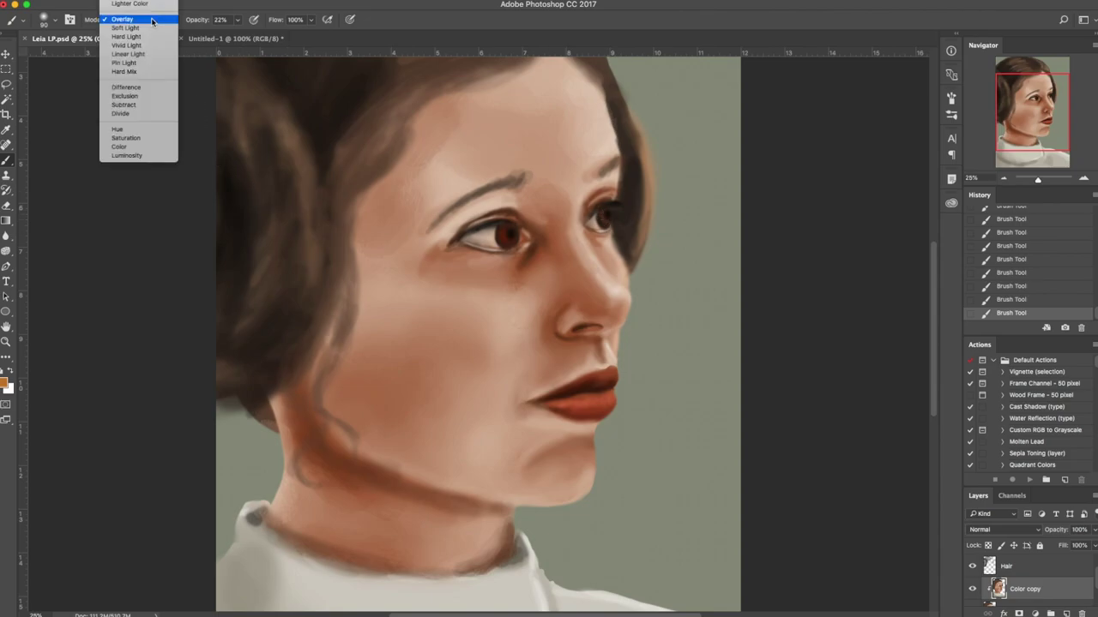
left_click(129, 6)
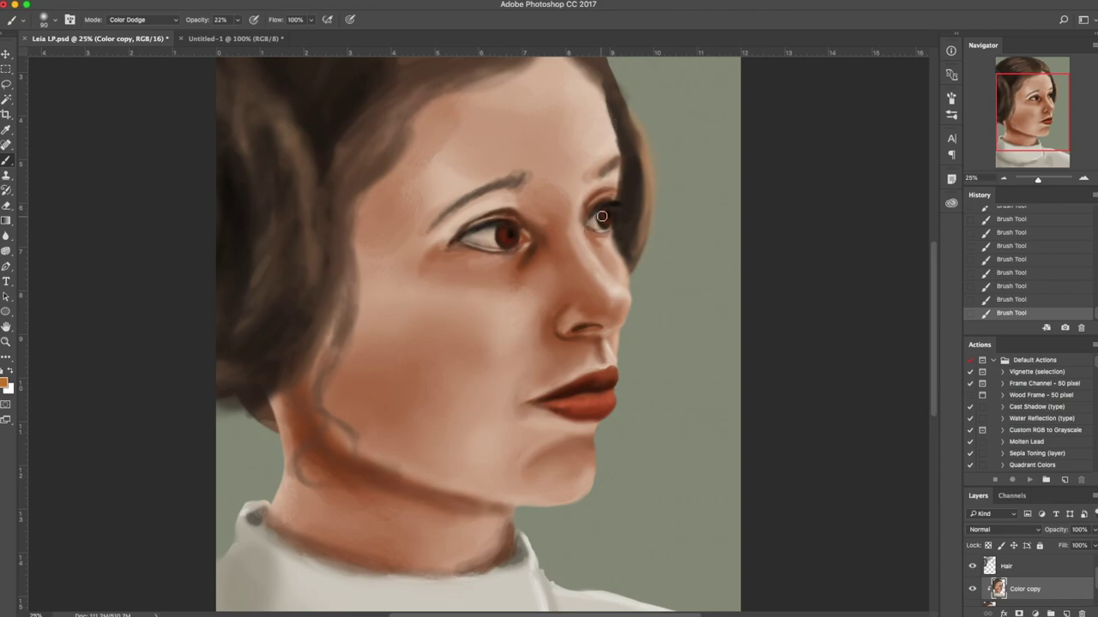
key("d")
key("x")
key("]")
key("]")
key("]")
Return the brush to Normal mode and paint black lashes on both eyes' upper lids with a 35 px brush.
left_click(141, 20)
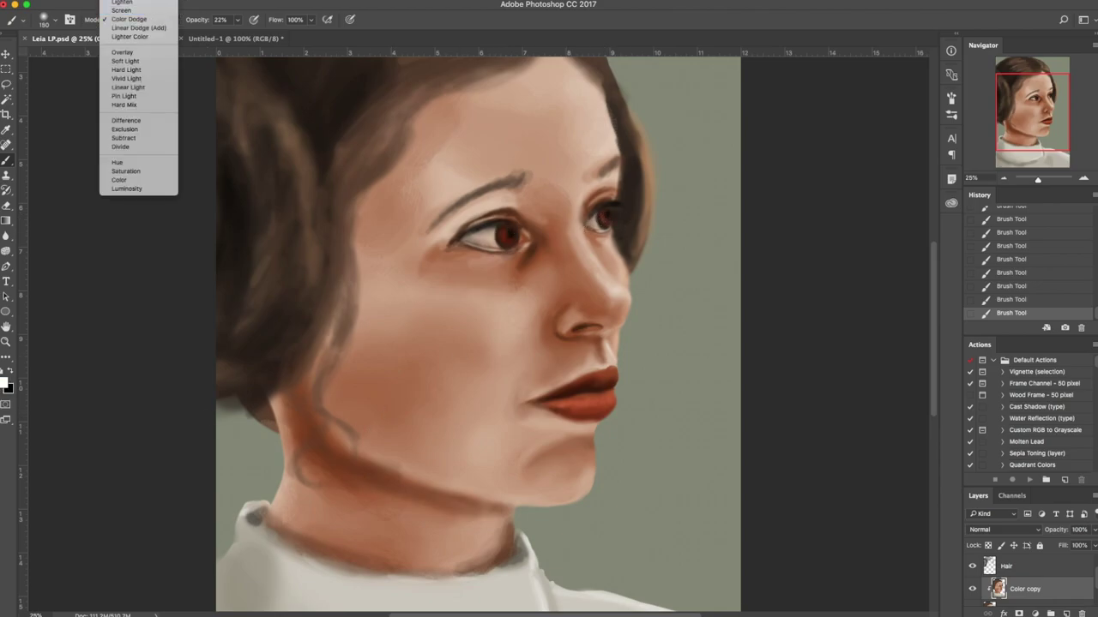
left_click(121, 7)
key("x")
key("[")
key("[")
key("[")
key("[")
key("[")
key("[")
key("[")
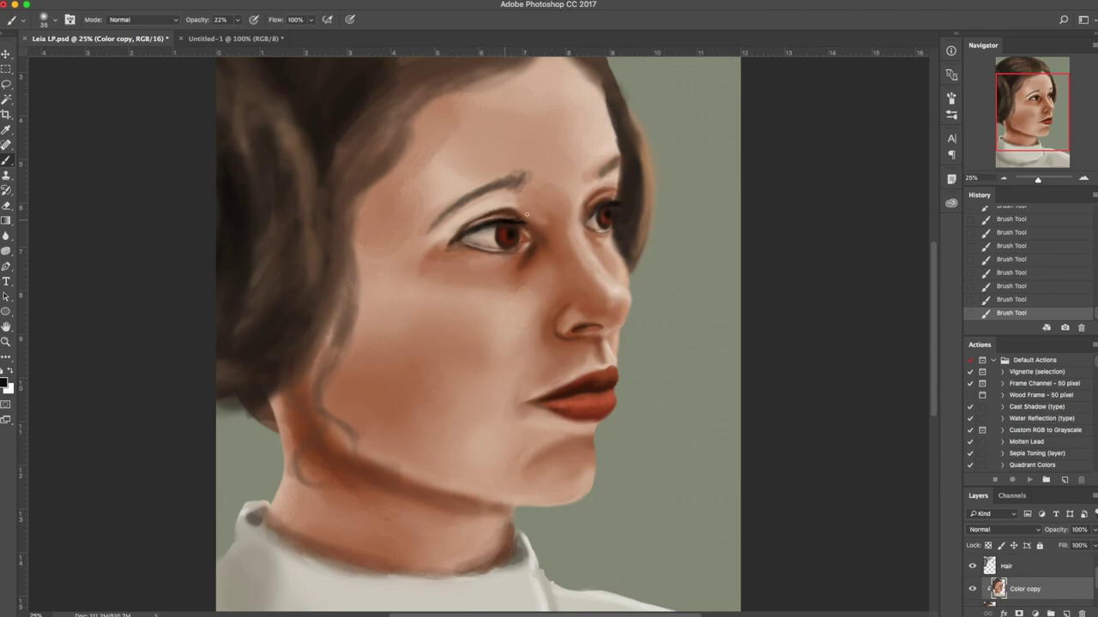
Refine the near eye's upper lid and lash line with tones sampled around the eye.
left_click(4, 384)
left_click(857, 338)
left_click(513, 208, "alt")
left_click(506, 224, "alt")
left_click(513, 221, "alt")
Shade the near eye's iris and inner corner in black with a 125 px brush at 0% hardness.
right_click(485, 239)
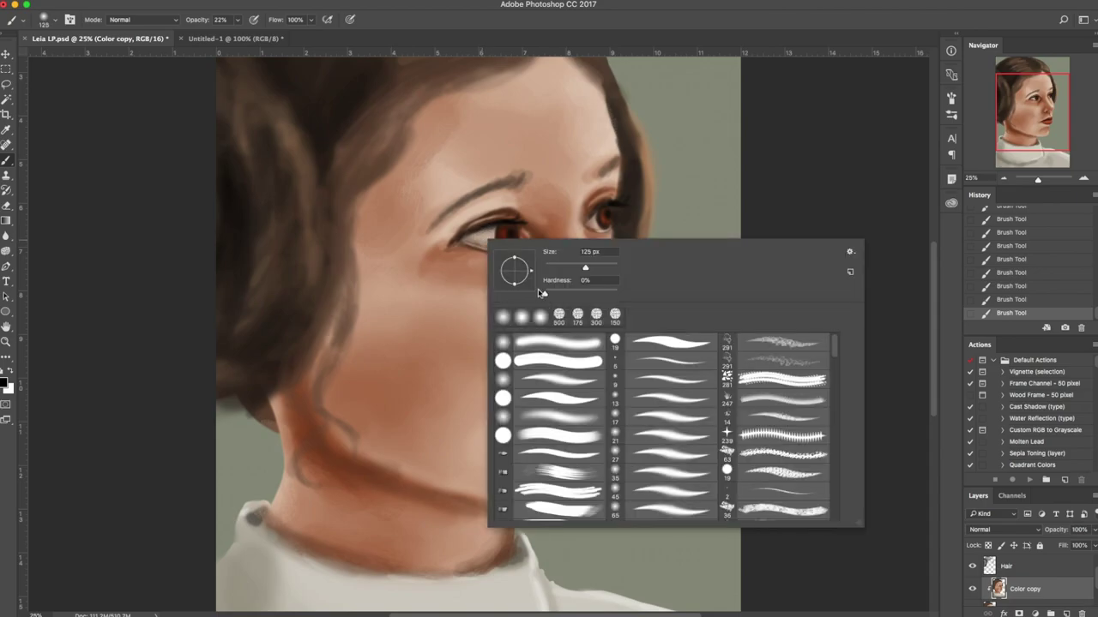
left_click(506, 228)
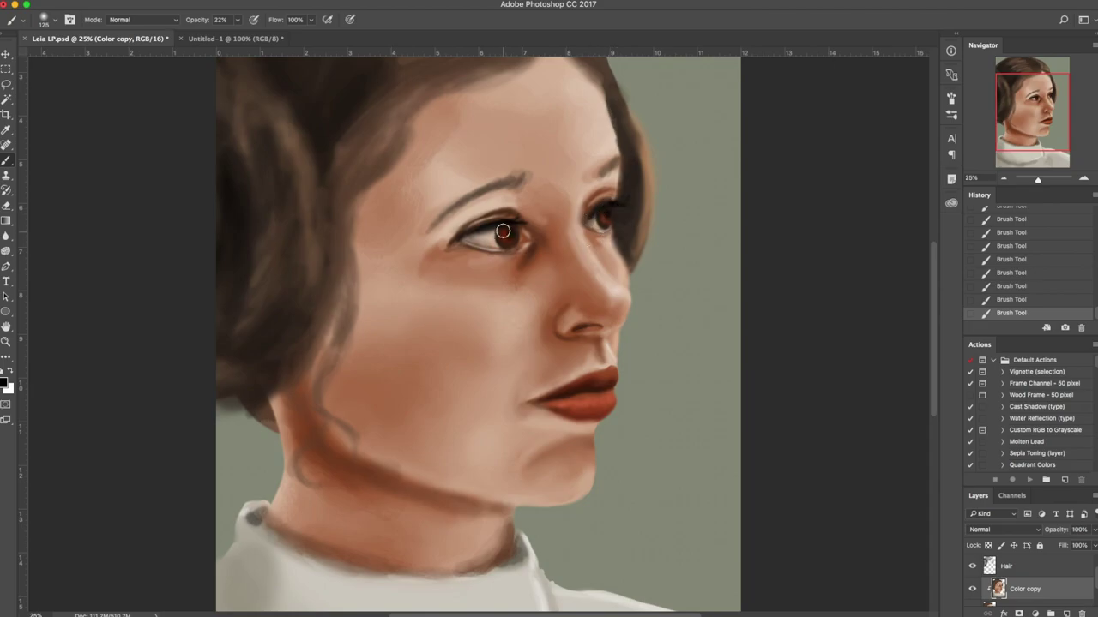
mouse_move(503, 229)
left_mouse_down()
mouse_move(464, 239)
mouse_move(523, 241)
left_mouse_up()
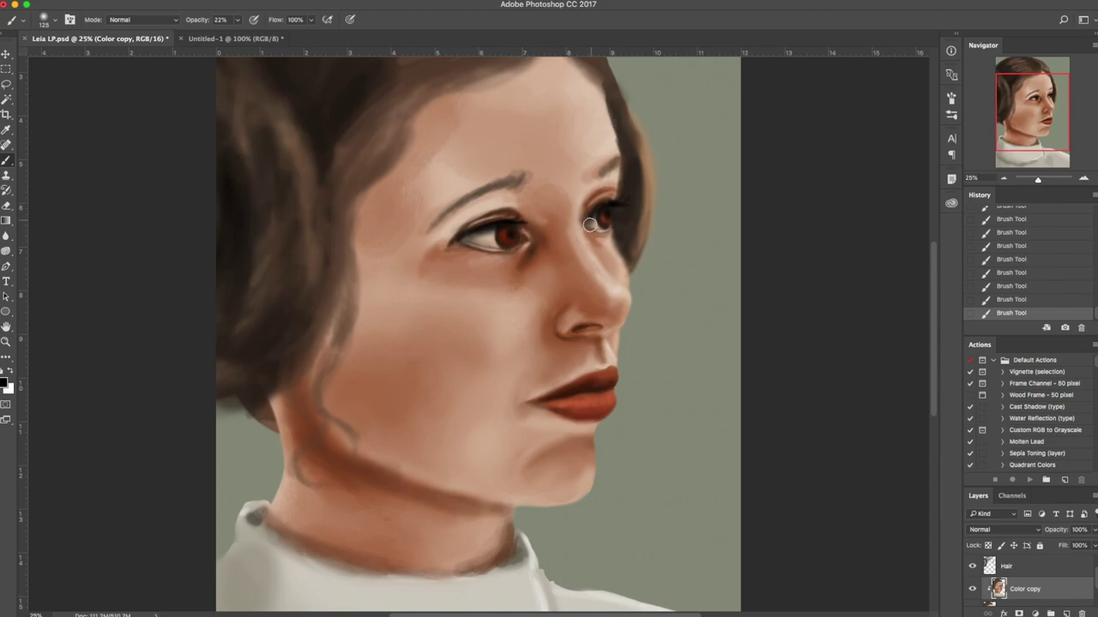
Add white catchlights to both irises with a smaller brush at 47% opacity and 30% hardness.
key("x")
key("bracketleft")
key("bracketleft")
key("bracketleft")
left_click(237, 19)
left_click_drag(237, 36, 252, 35)
right_click(545, 294)
mouse_move(538, 314)
left_mouse_down()
mouse_move(573, 315)
mouse_move(556, 315)
left_mouse_up()
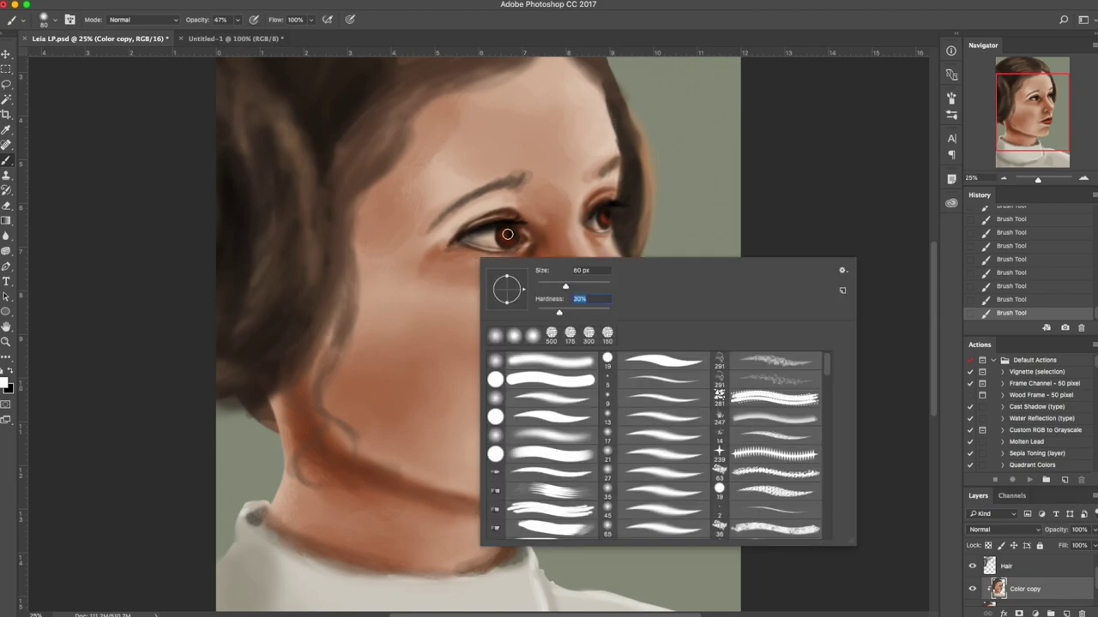
key("Return")
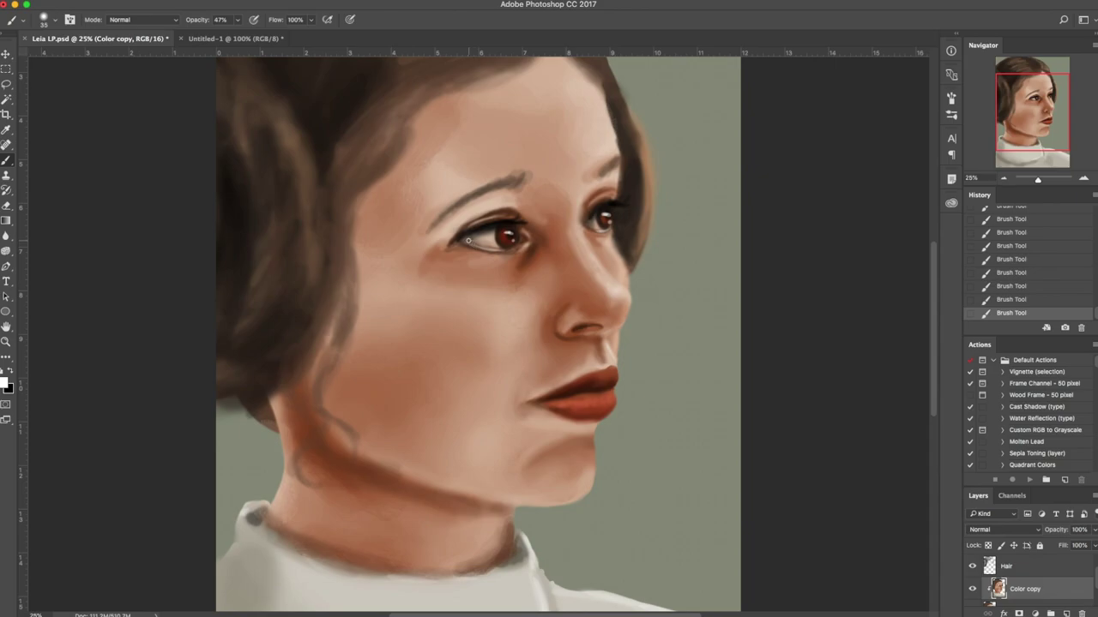
Step back through the latest white strokes and dab a faint white highlight on the far eye's lower edge at 22% opacity.
left_click(237, 19)
left_click_drag(239, 35, 224, 34)
left_click(1019, 300)
left_click(1016, 285)
left_click(1012, 273)
left_click(1017, 259)
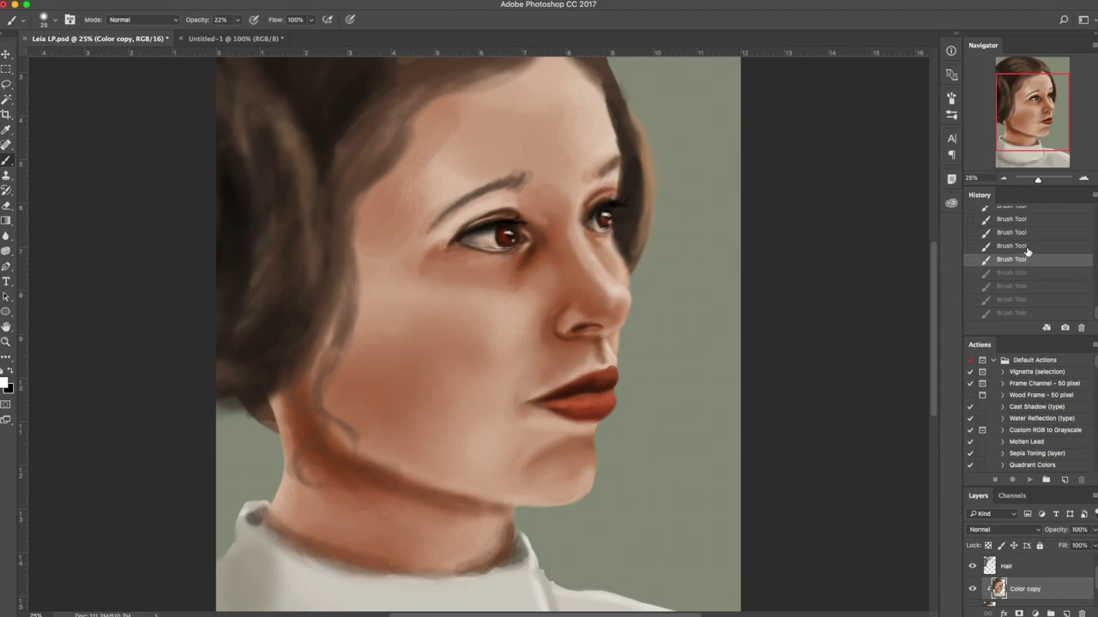
left_click(1022, 245)
left_click(1017, 234)
left_click(605, 230)
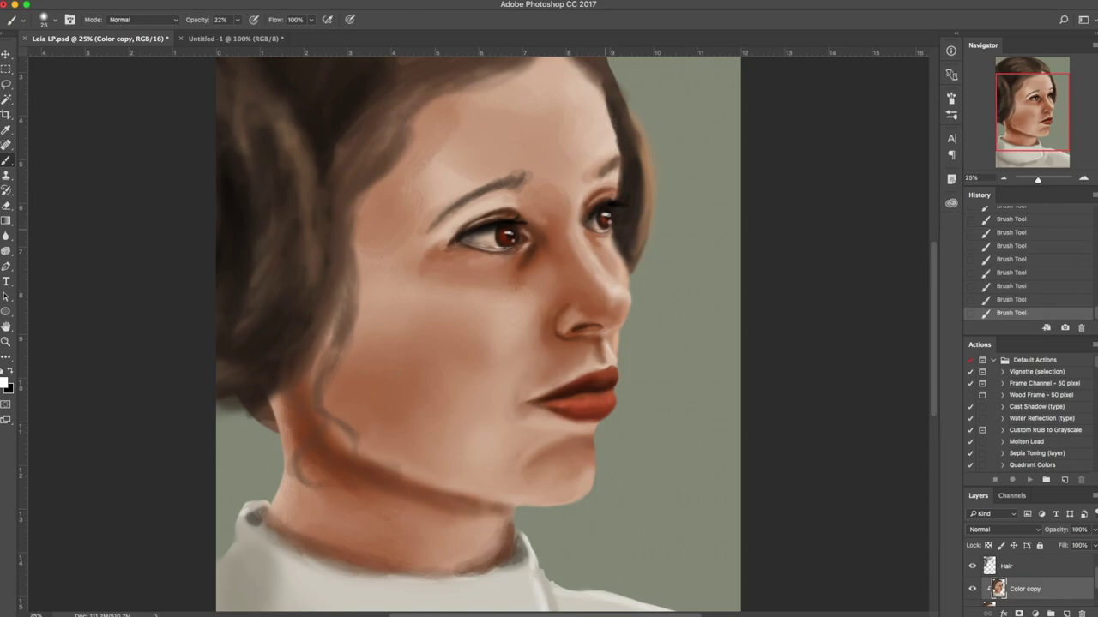
Brighten both eyes with a 125 px white brush in Color Dodge mode at 11% opacity.
left_click(141, 19)
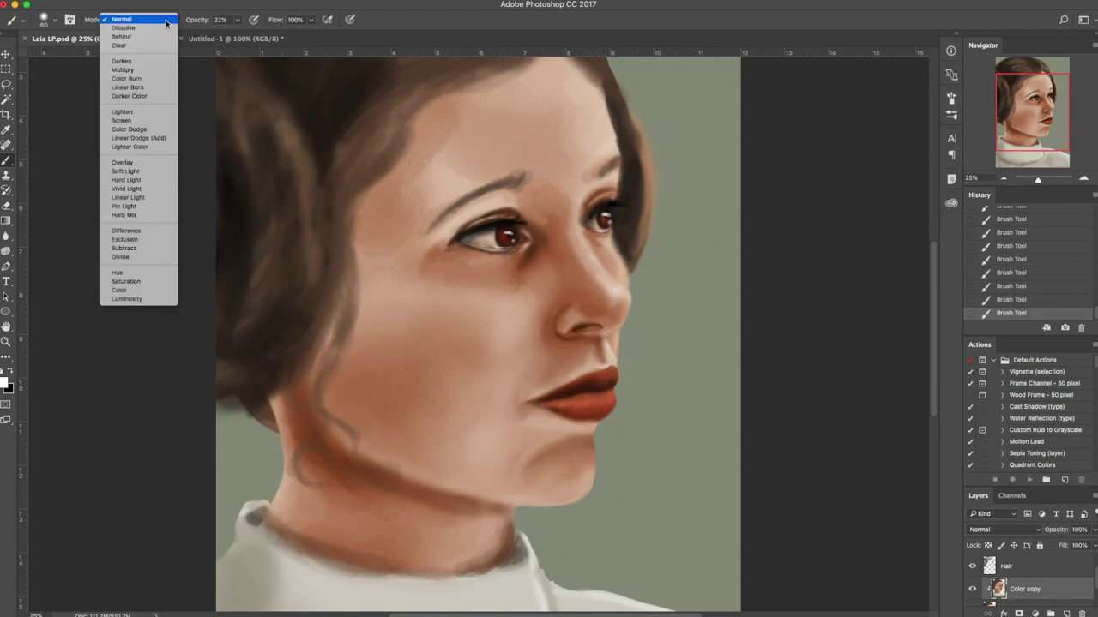
left_click(130, 130)
left_click(236, 19)
left_click_drag(237, 36, 231, 38)
key("bracketright")
key("bracketright")
mouse_move(489, 241)
left_mouse_down()
mouse_move(512, 238)
mouse_move(479, 233)
left_mouse_up()
left_click_drag(617, 226, 593, 221)
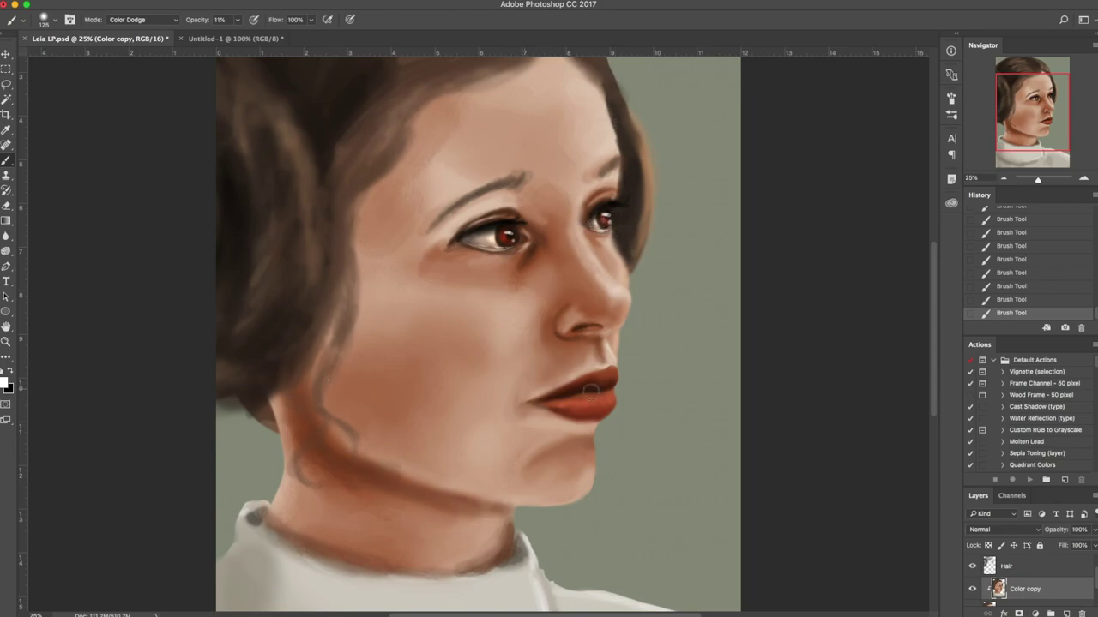
Nudge the outer corner of the near eye inward and up with Liquify, using a size 600 brush at pressure 49.
left_click(234, 0)
mouse_move(273, 0)
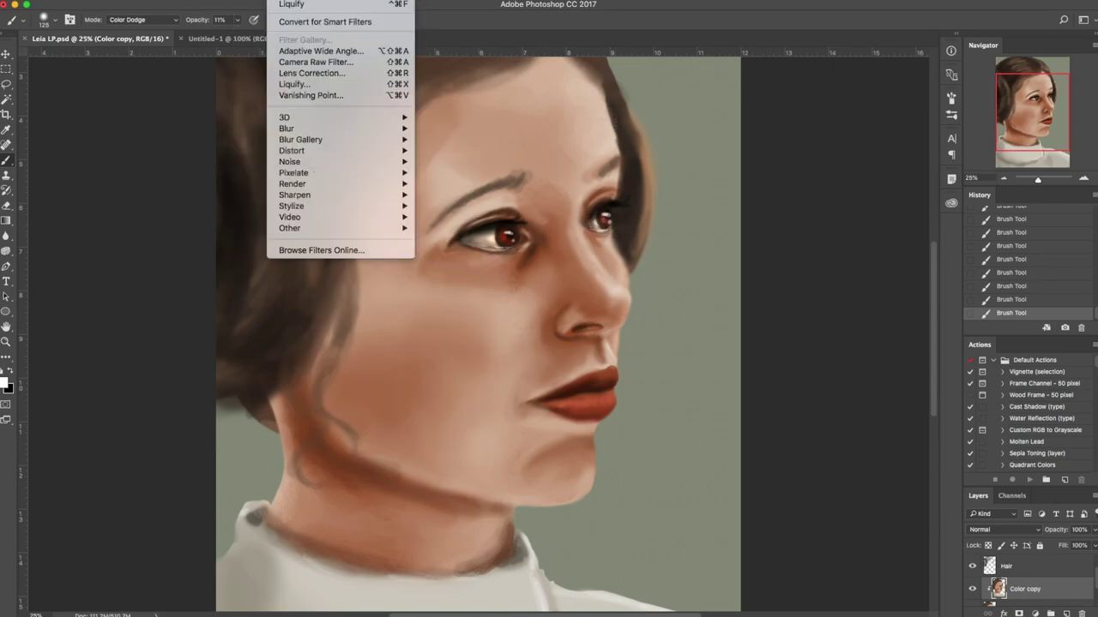
left_click(294, 84)
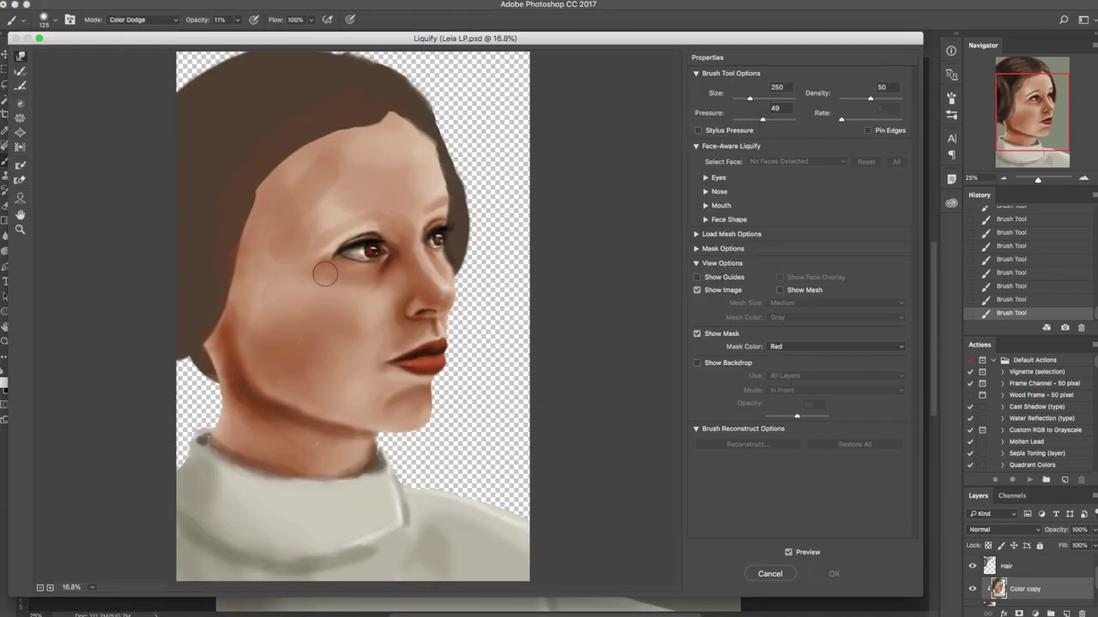
key("bracketright")
key("bracketright")
key("bracketright")
left_click_drag(341, 254, 343, 250)
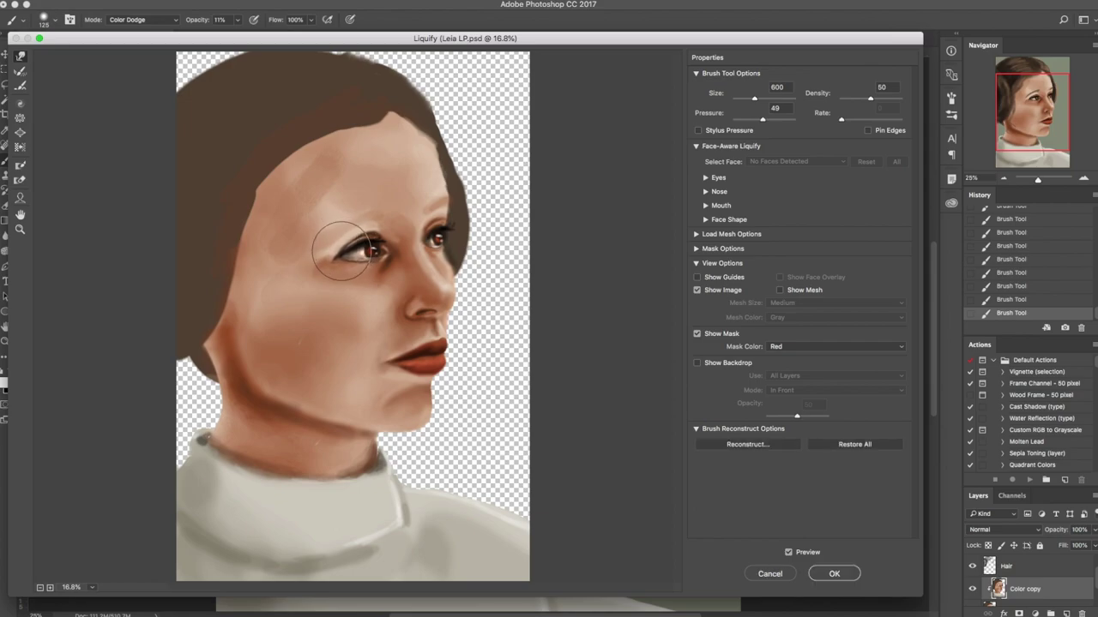
left_click(833, 574)
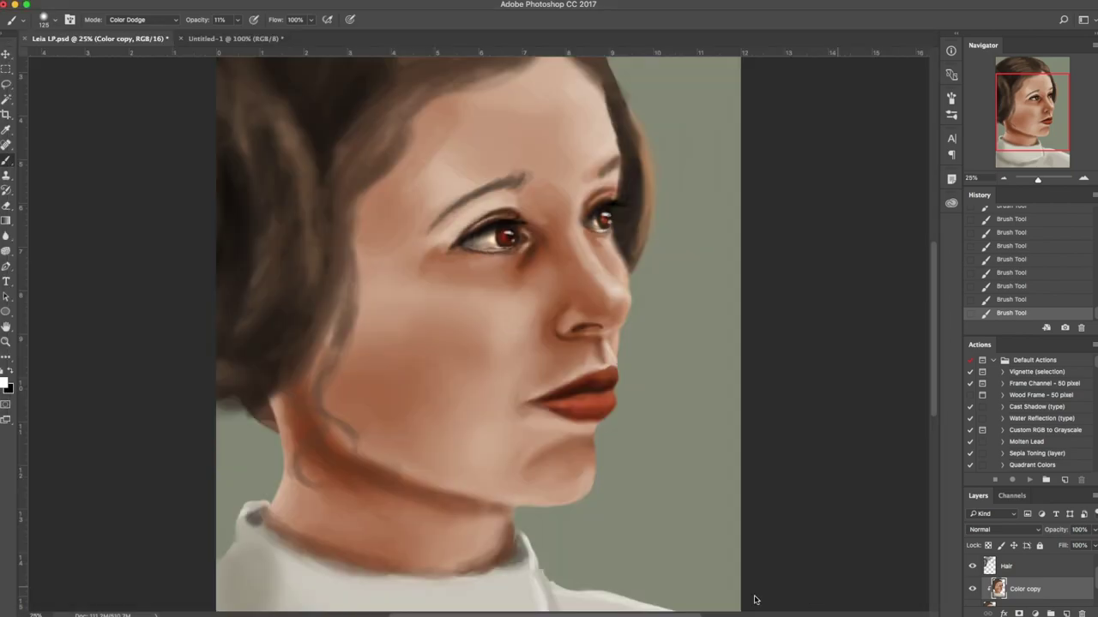
Step back through the latest brush strokes to the Liquify state in the history.
key("super+z")
key("super+z")
key("super+z")
key("super+z")
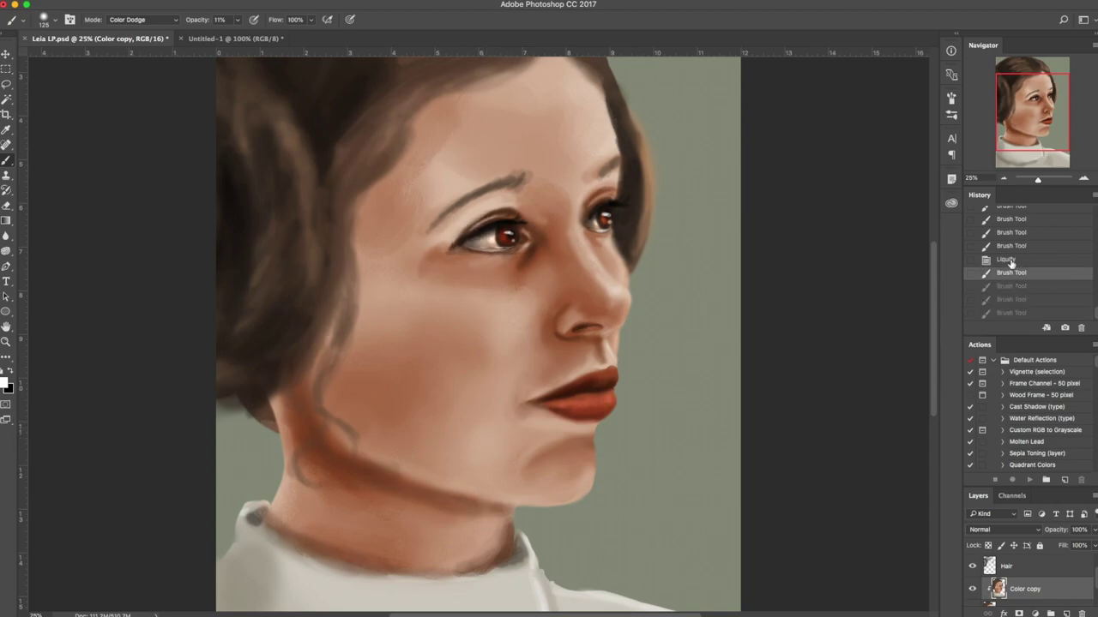
left_click(1008, 259)
Dab soft highlights along the lower lip with a 125 px white Color Dodge brush at 11% opacity.
left_click(609, 398)
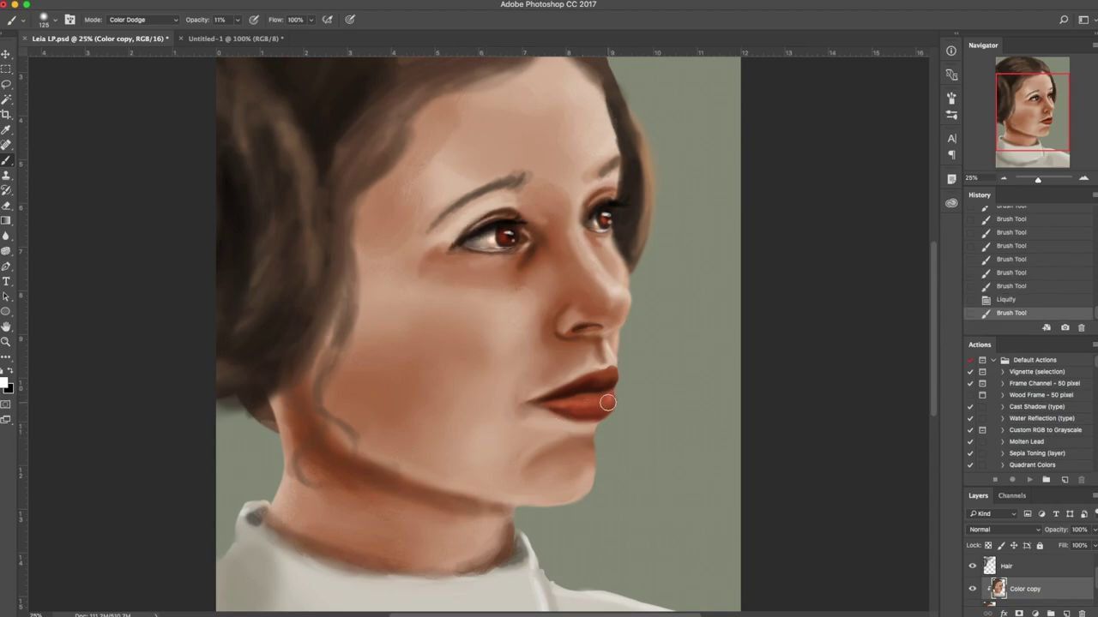
left_click(607, 397)
left_click(603, 397)
left_click(585, 403)
left_click(580, 404)
left_click(589, 402)
key("super+z")
left_click(581, 403)
left_click(568, 401)
left_click(592, 401)
left_click(605, 399)
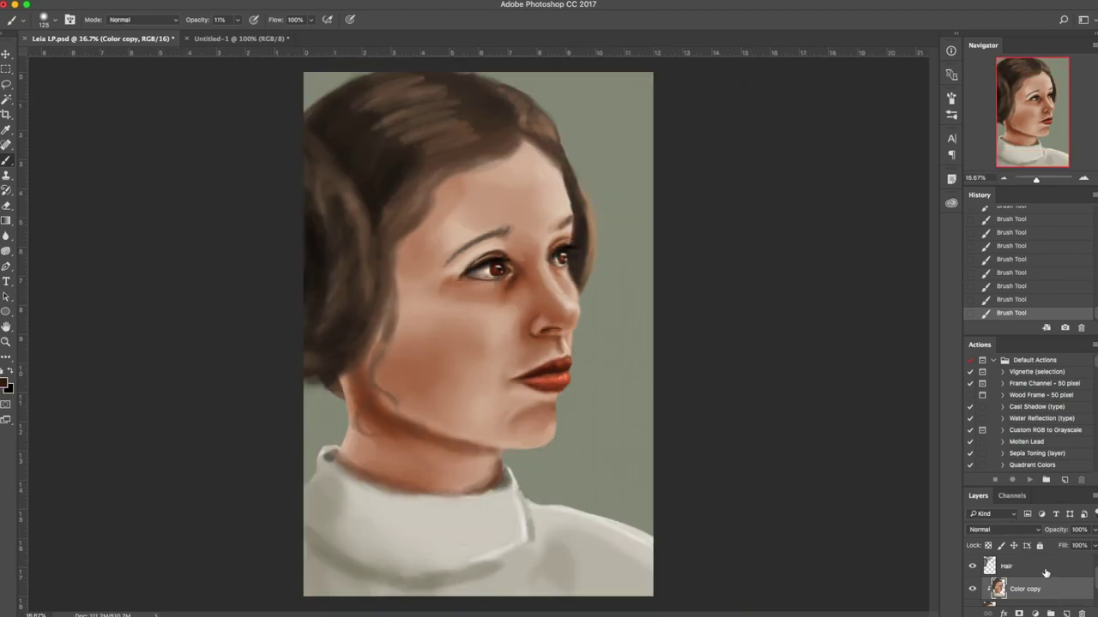
Darken the hair above the temple on the Hair layer with a 125 px black brush at 25% opacity.
left_click(1063, 569)
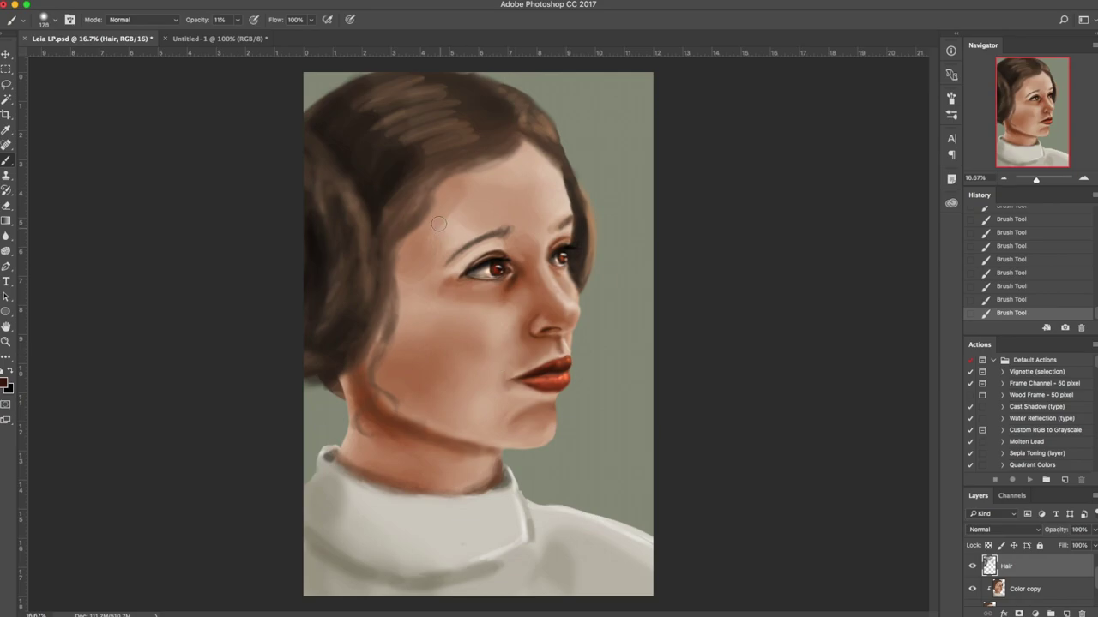
key("d")
left_click(238, 20)
left_click(244, 34)
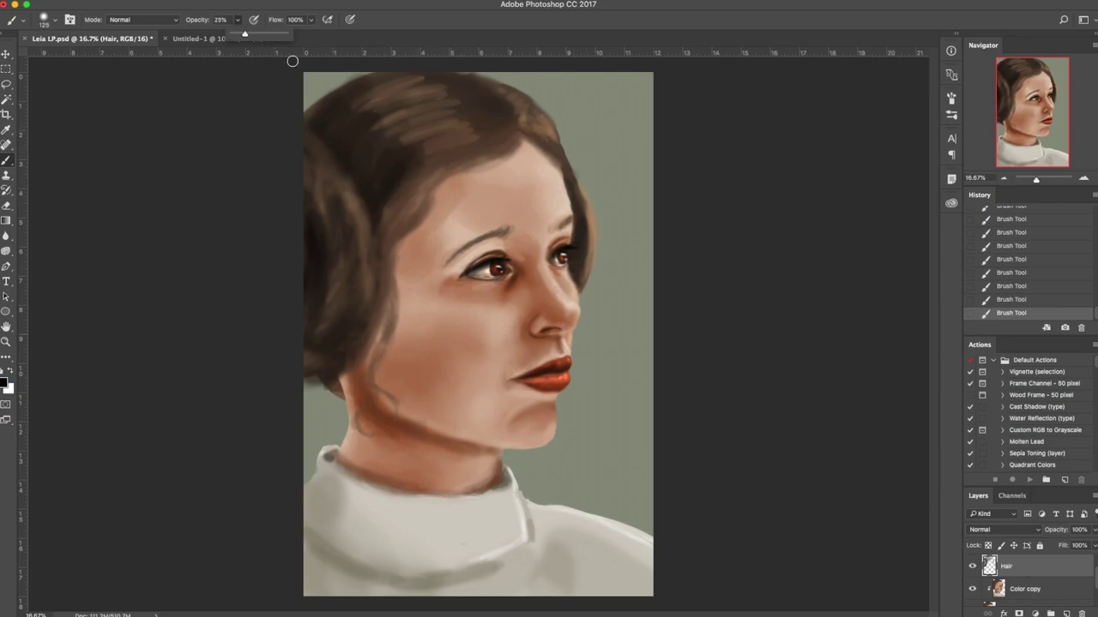
left_click(317, 107)
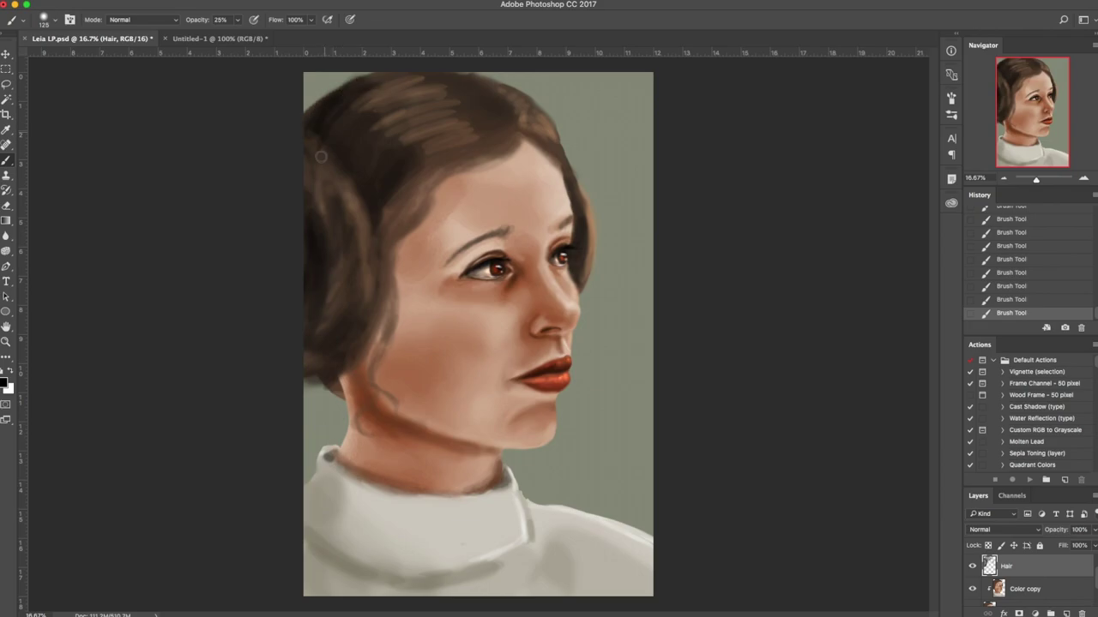
right_click(378, 142)
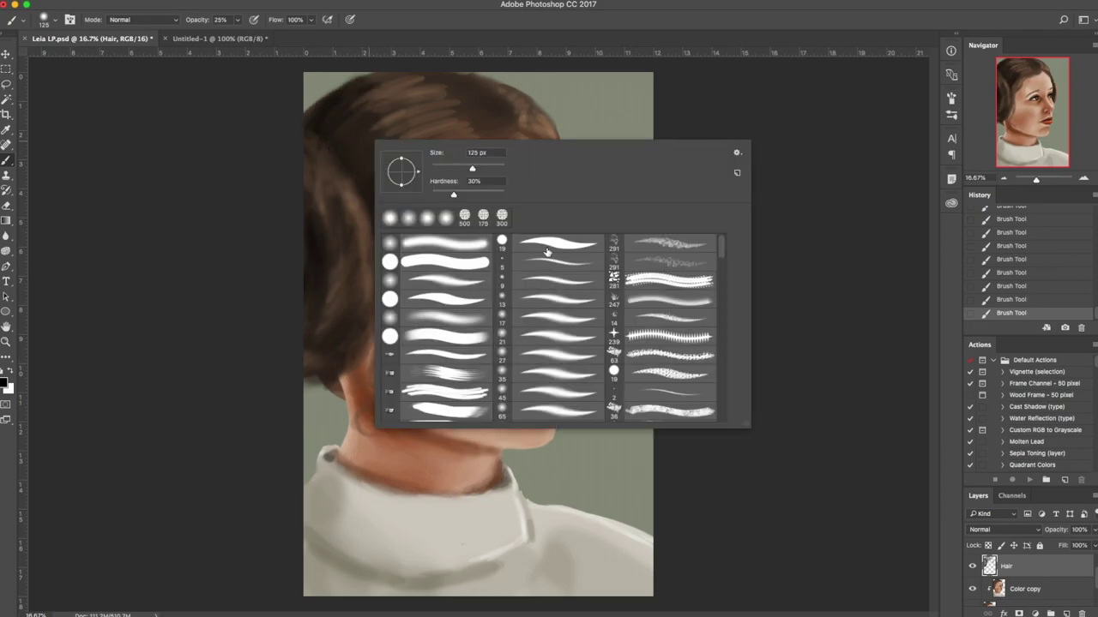
left_click(336, 119)
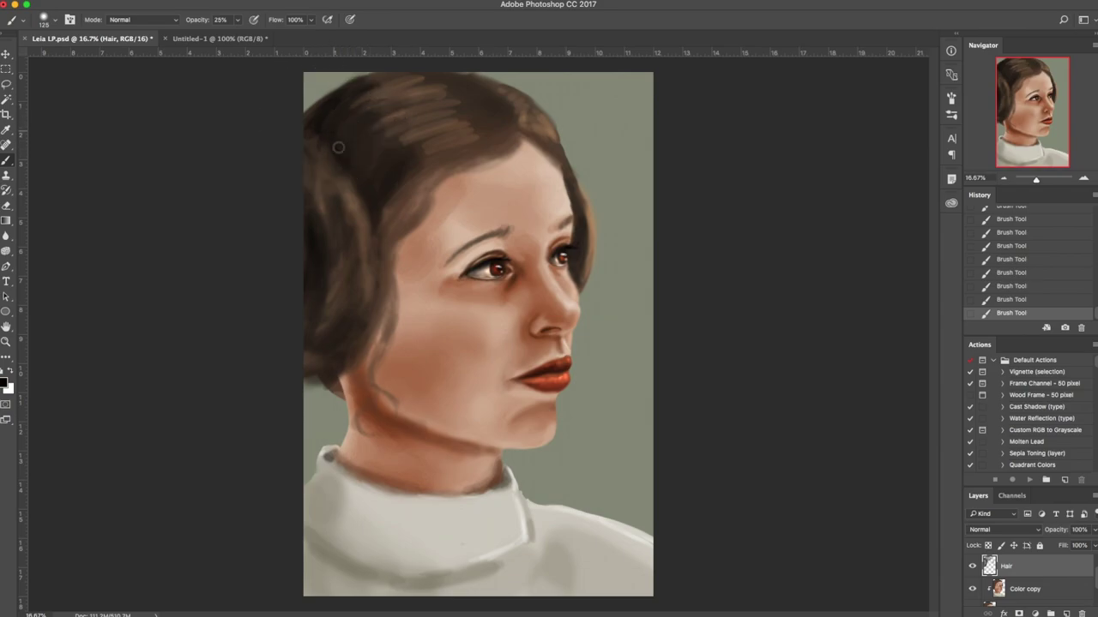
mouse_move(363, 136)
left_mouse_down()
mouse_move(328, 159)
mouse_move(355, 178)
left_mouse_up()
left_click_drag(396, 120, 379, 216)
left_click_drag(444, 150, 380, 201)
Deepen the shadows across the crown of the hair with a 250 px black brush at 16% opacity.
key("]")
key("]")
key("]")
left_click(237, 20)
left_click_drag(238, 36, 232, 36)
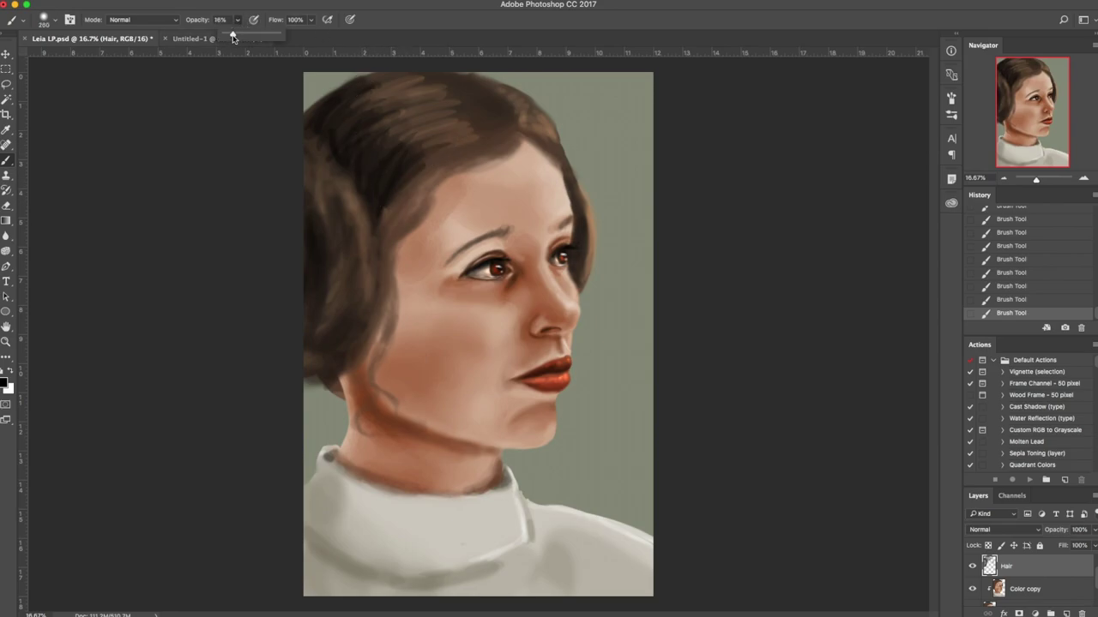
key("bracketright")
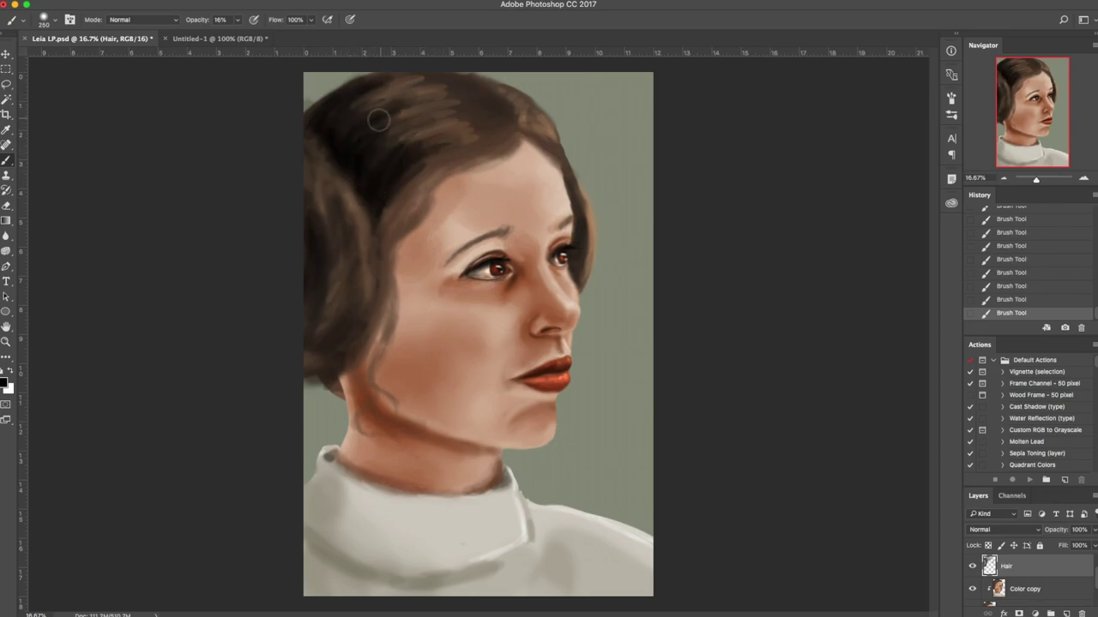
left_click_drag(396, 167, 485, 129)
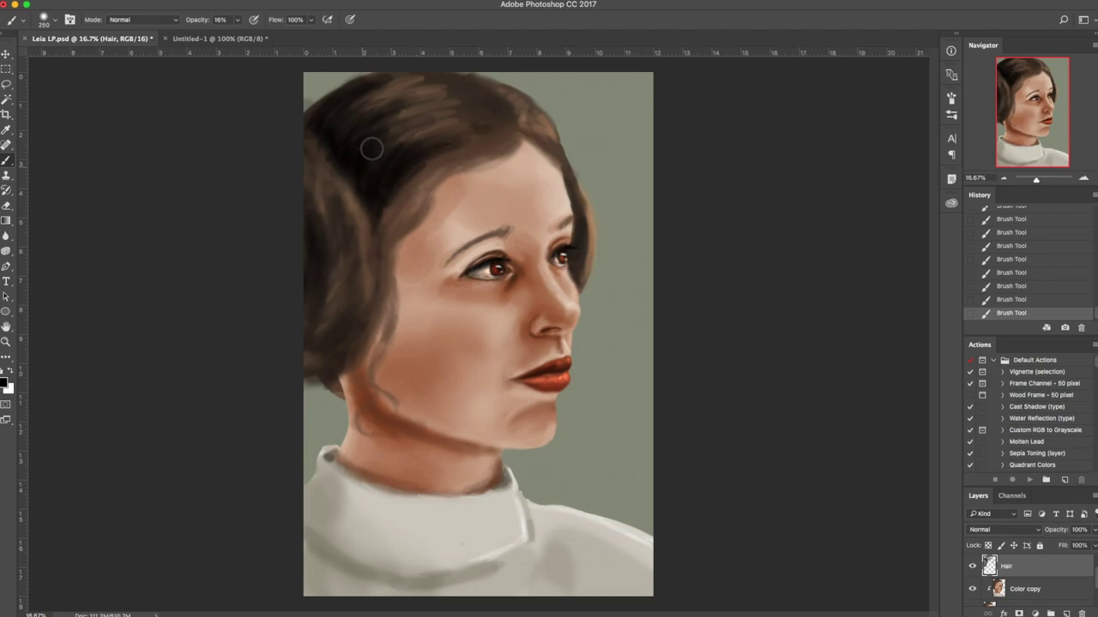
left_click_drag(353, 146, 427, 93)
mouse_move(326, 112)
left_mouse_down()
mouse_move(431, 71)
mouse_move(442, 80)
left_mouse_up()
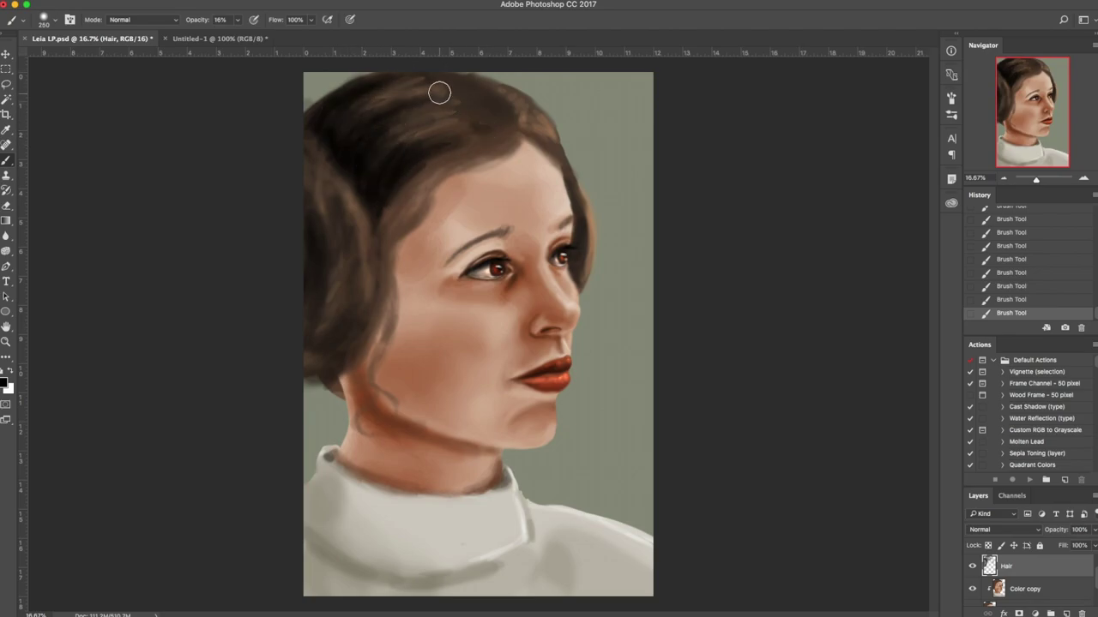
Paint fine strands over the dark crown in a brown sampled from the hair, with a 90 px brush.
left_click(447, 121, "alt")
key("[")
key("[")
key("[")
key("[")
key("[")
key("[")
key("[")
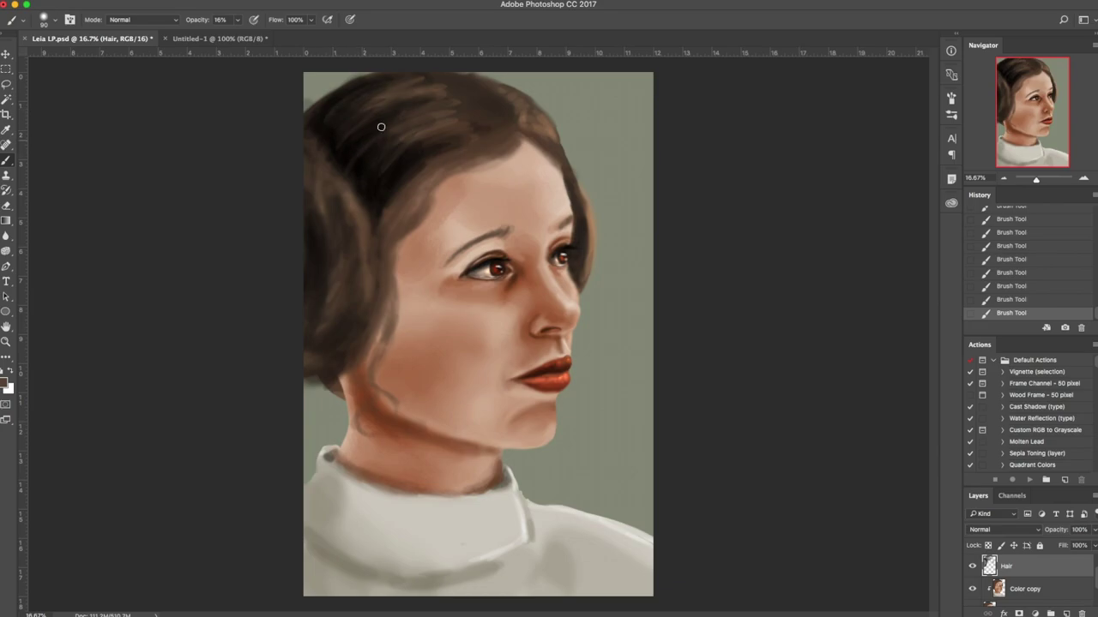
Paint dark strands over the top of the crown and beside the hair parting with a 100 px brush.
key("bracketright")
key("bracketright")
key("bracketright")
key("bracketright")
left_click(464, 109, "alt")
key("bracketleft")
key("bracketleft")
key("bracketleft")
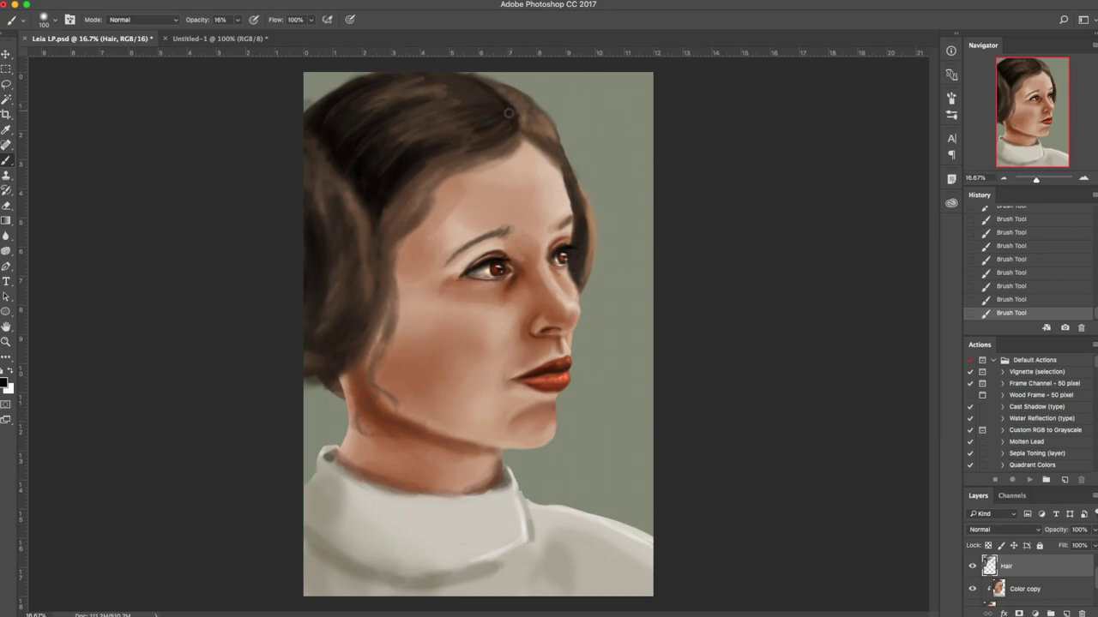
mouse_move(440, 98)
left_mouse_down()
mouse_move(501, 100)
mouse_move(408, 99)
mouse_move(493, 88)
mouse_move(399, 88)
mouse_move(474, 84)
left_mouse_up()
left_click_drag(393, 90, 480, 81)
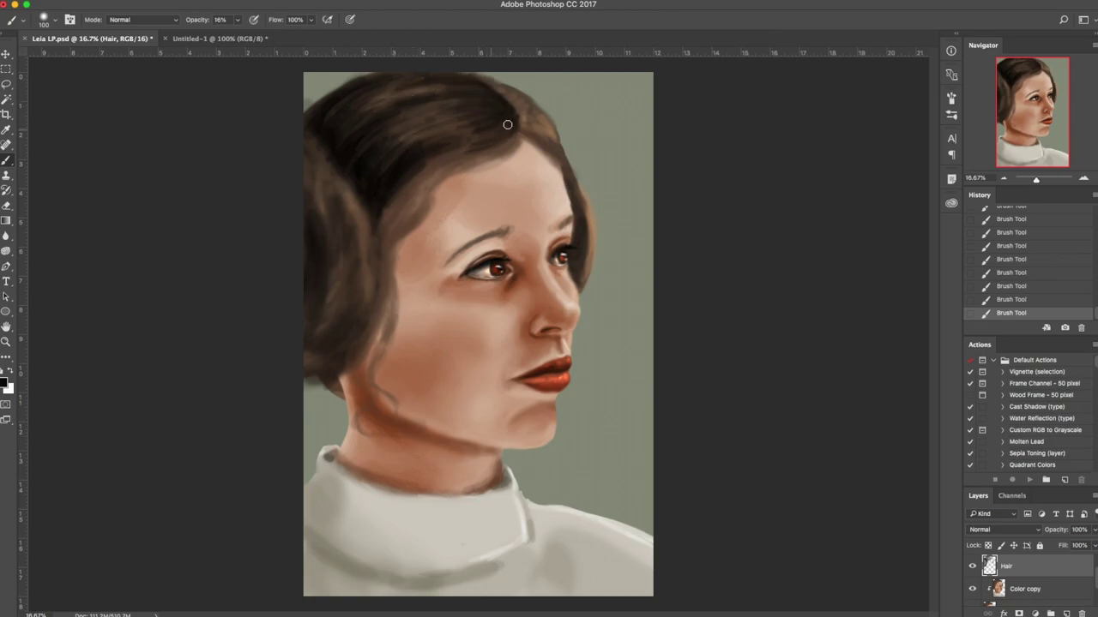
left_click_drag(512, 124, 453, 144)
Paint light orange-brown highlight strands across the crown with a 70 px brush.
left_click(345, 204, "alt")
left_click(5, 385)
left_click(694, 378)
key("Return")
left_click_drag(350, 104, 437, 77)
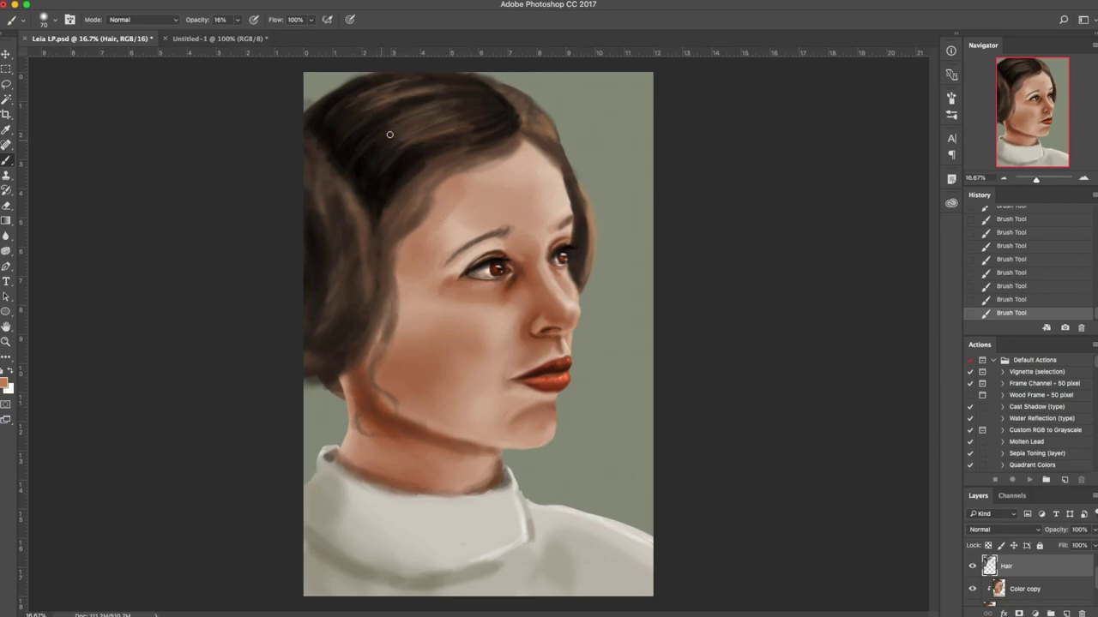
left_click_drag(381, 142, 480, 125)
left_click_drag(388, 128, 427, 106)
left_click_drag(345, 91, 398, 73)
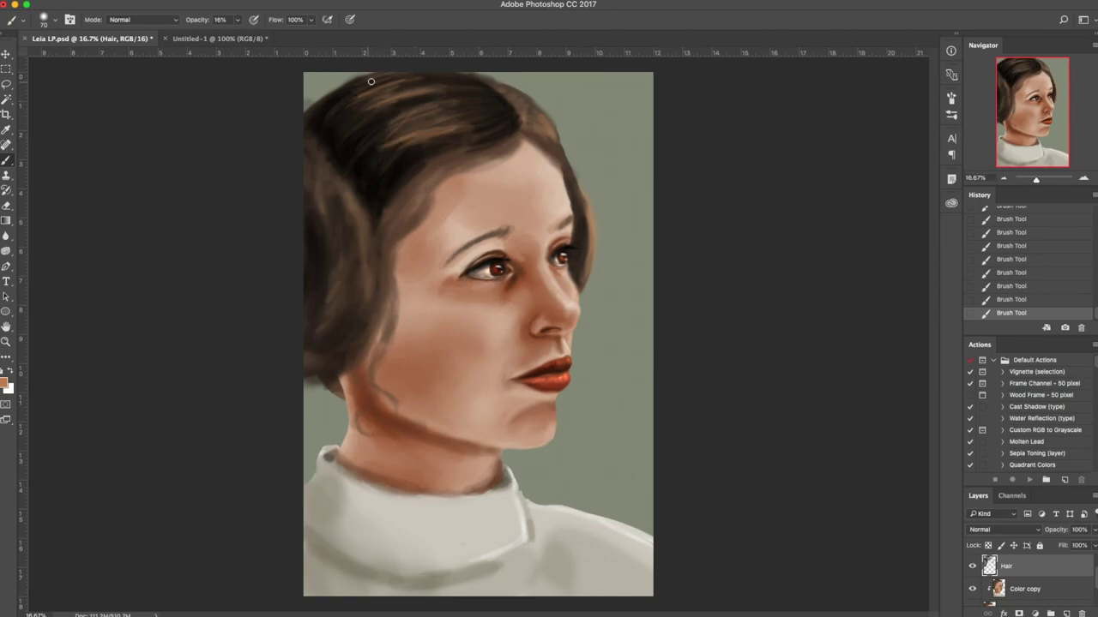
Tone down the crown highlights with dark tones sampled from the hair, using a 150 px brush.
key("bracketright")
key("bracketright")
key("bracketright")
key("bracketright")
key("bracketright")
left_click(400, 113, "alt")
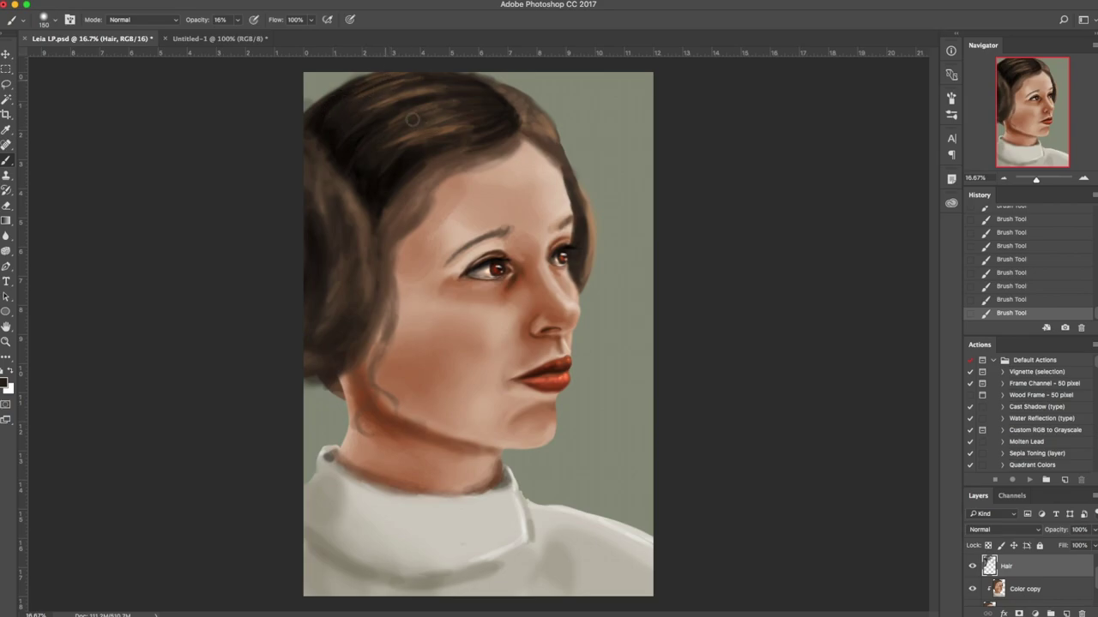
left_click(316, 111, "alt")
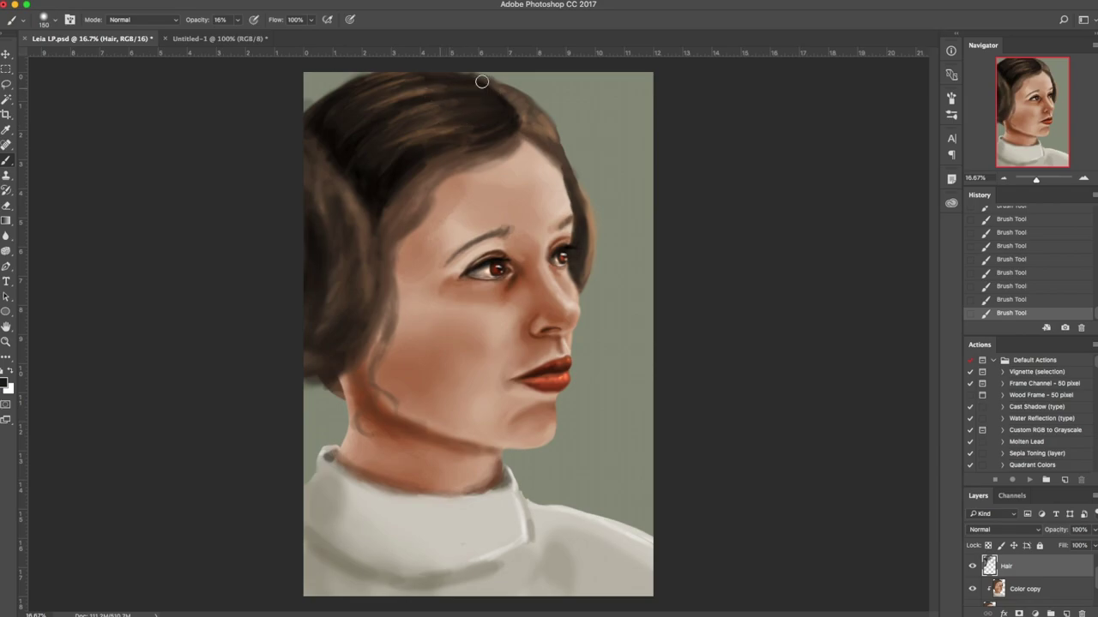
Set the foreground color to orange-tan de9658 and reduce the brush size for more hair highlights.
key("bracketleft")
key("bracketleft")
key("bracketleft")
left_click(6, 384)
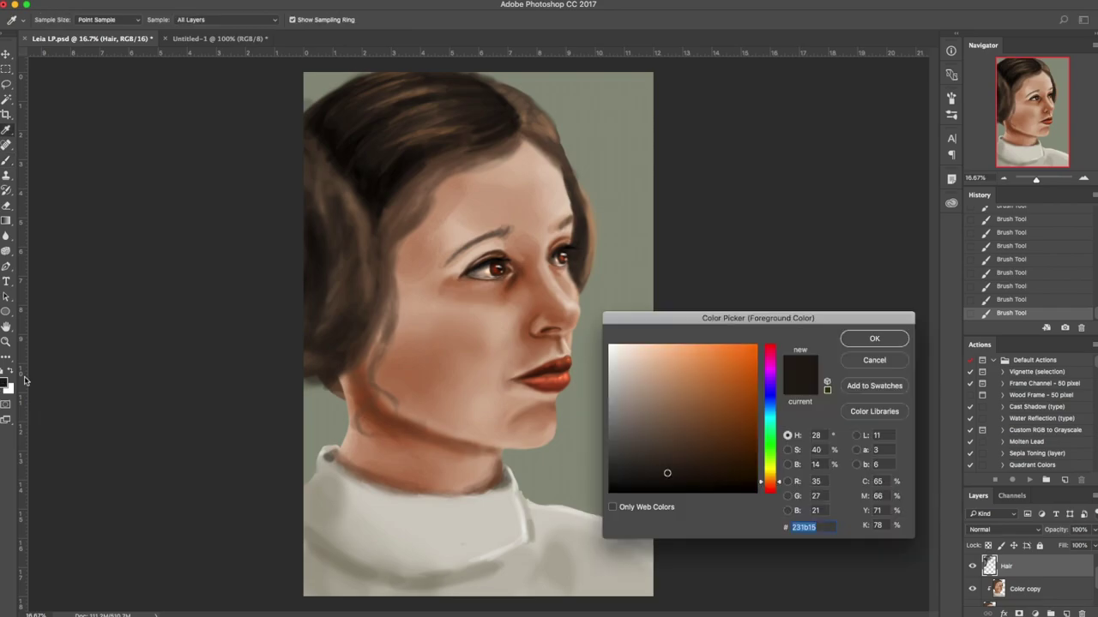
left_click(697, 391)
left_click(696, 364)
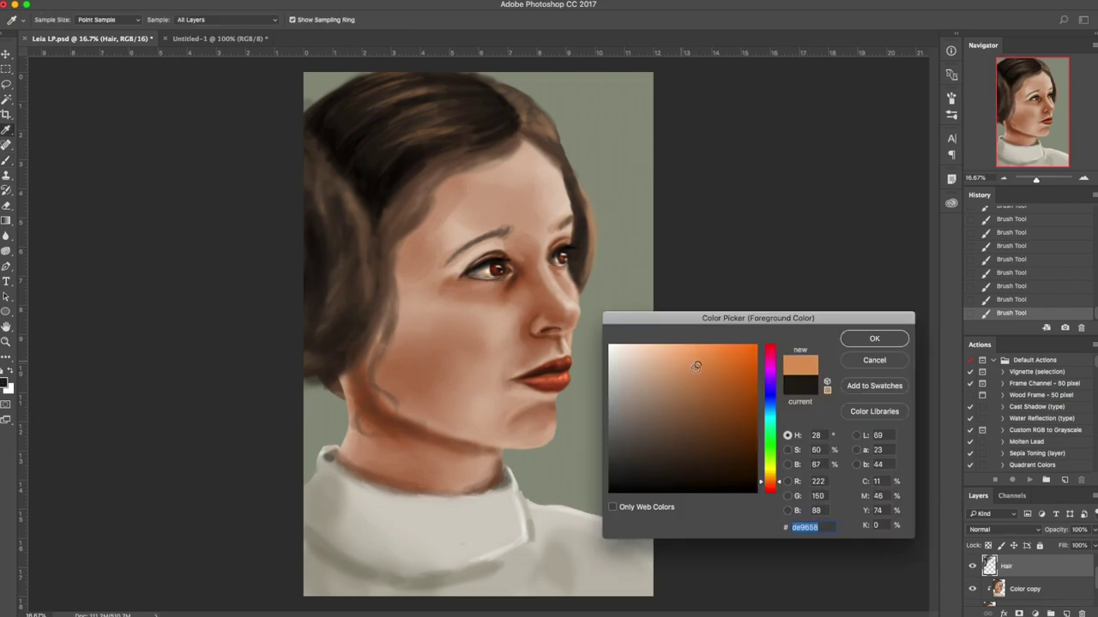
left_click(874, 339)
Shade between the crown highlights in a sampled dark hair tone with a 200 px brush.
key("bracketright")
key("bracketright")
key("bracketright")
key("bracketright")
key("bracketright")
left_click(471, 127, "alt")
left_click_drag(404, 134, 451, 110)
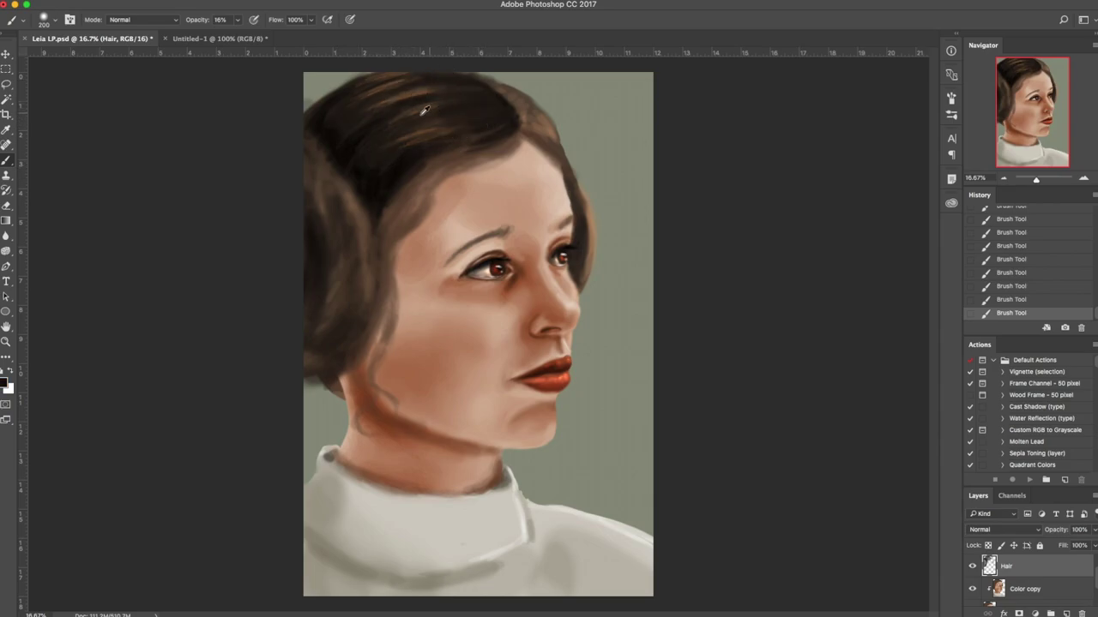
Build up shadows and warm brown tones on the near side bun with sampled hair colors and a 200 px brush.
left_click_drag(366, 302, 372, 264)
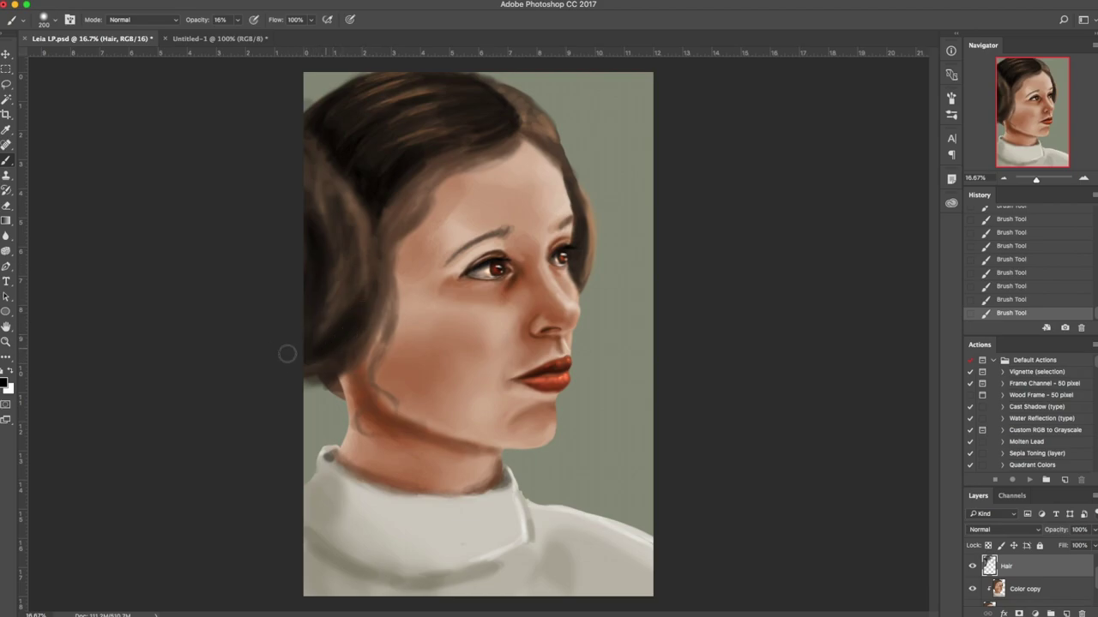
left_click(421, 128, "alt")
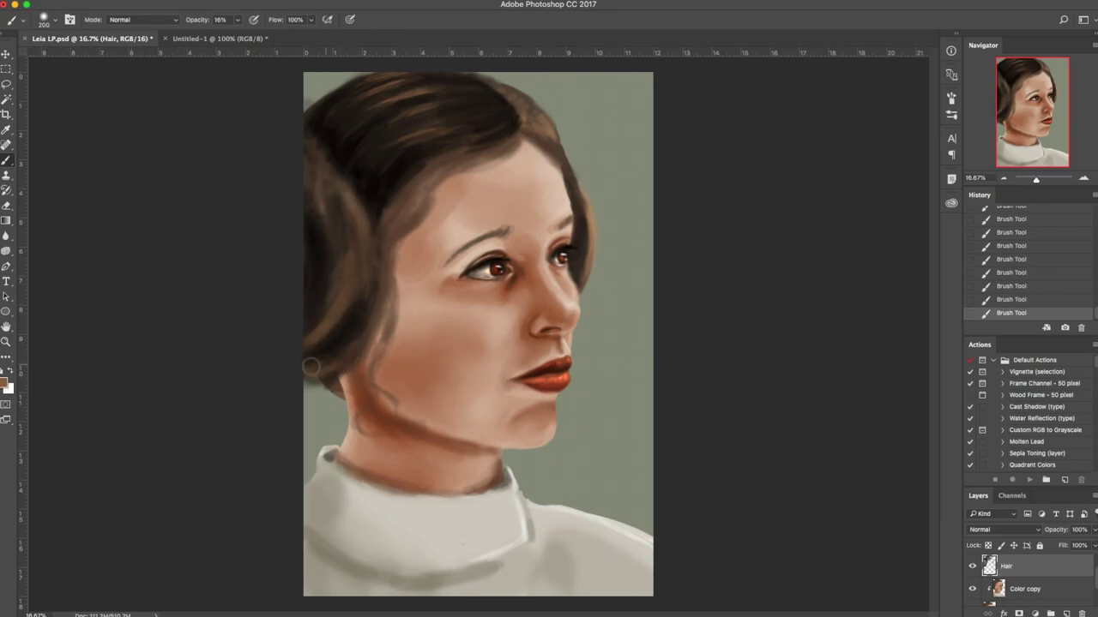
left_click(351, 321, "alt")
left_click_drag(334, 252, 334, 300)
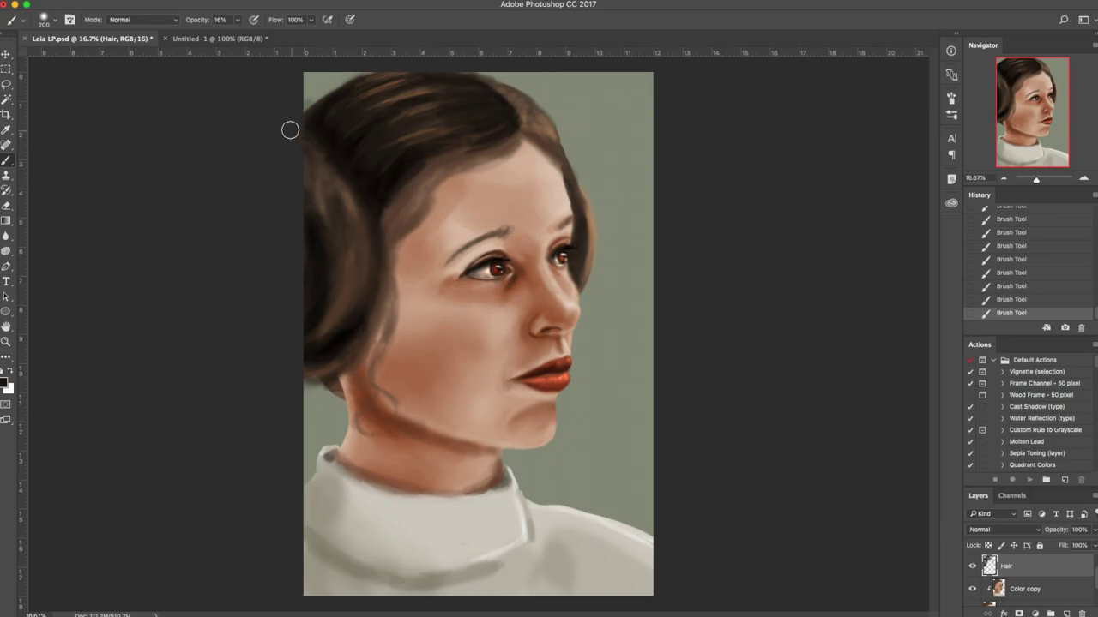
Paint warm brown strands on the near side bun with a 100 px brush.
key("bracketleft")
key("bracketleft")
key("bracketleft")
key("bracketleft")
left_click(7, 385)
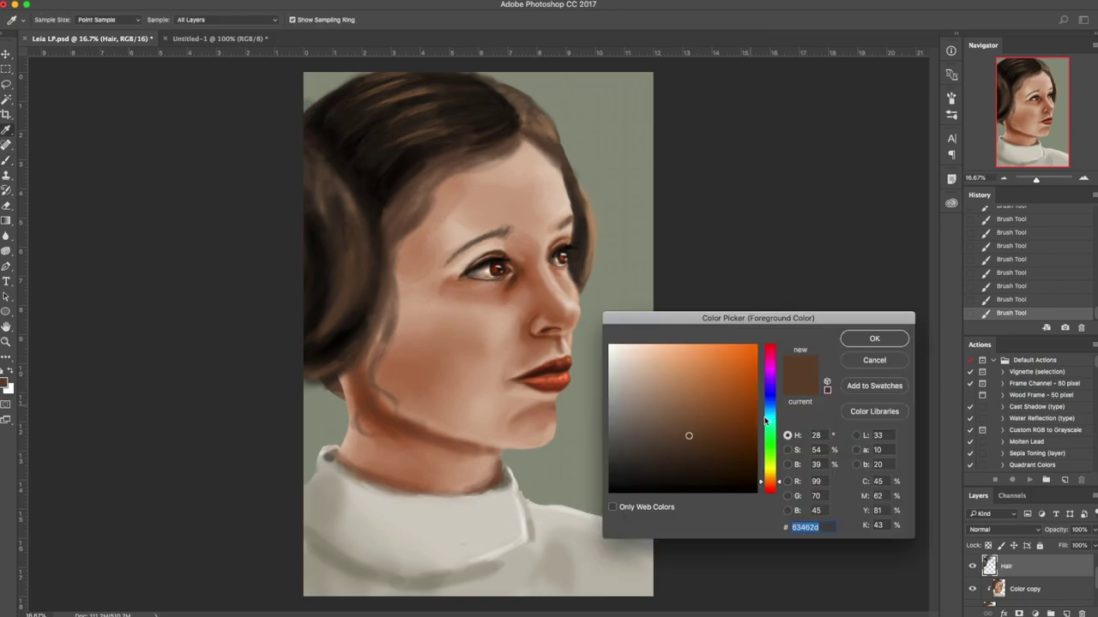
left_click(875, 339)
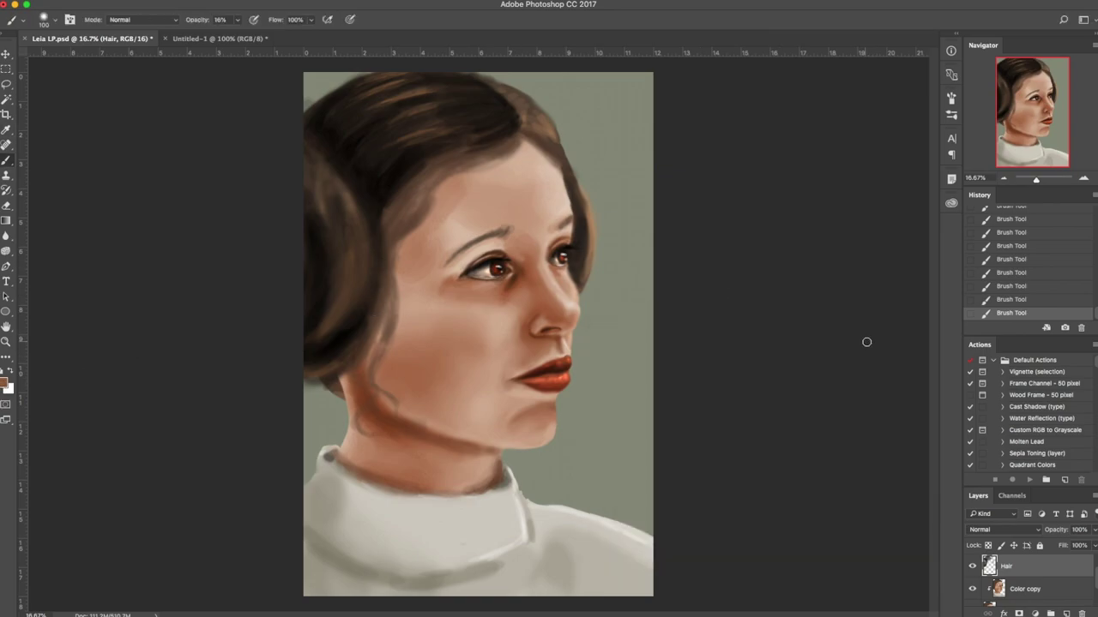
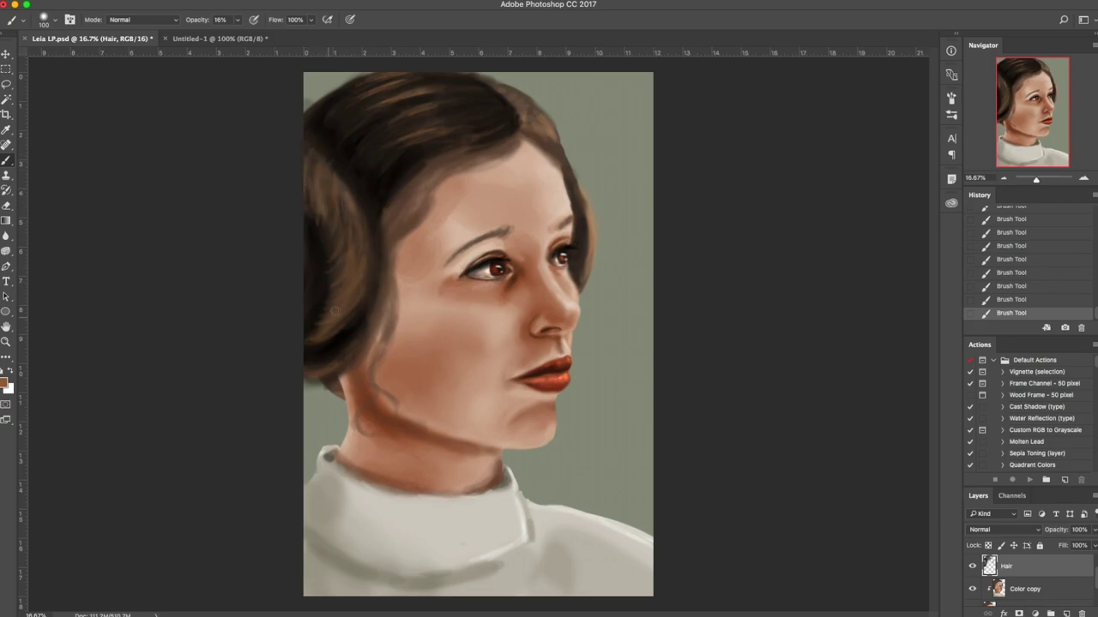
Refine the side bun with black strands and sampled hair tones, enlarging the brush to 200 px for the shadows.
key("d")
left_click_drag(338, 223, 346, 244)
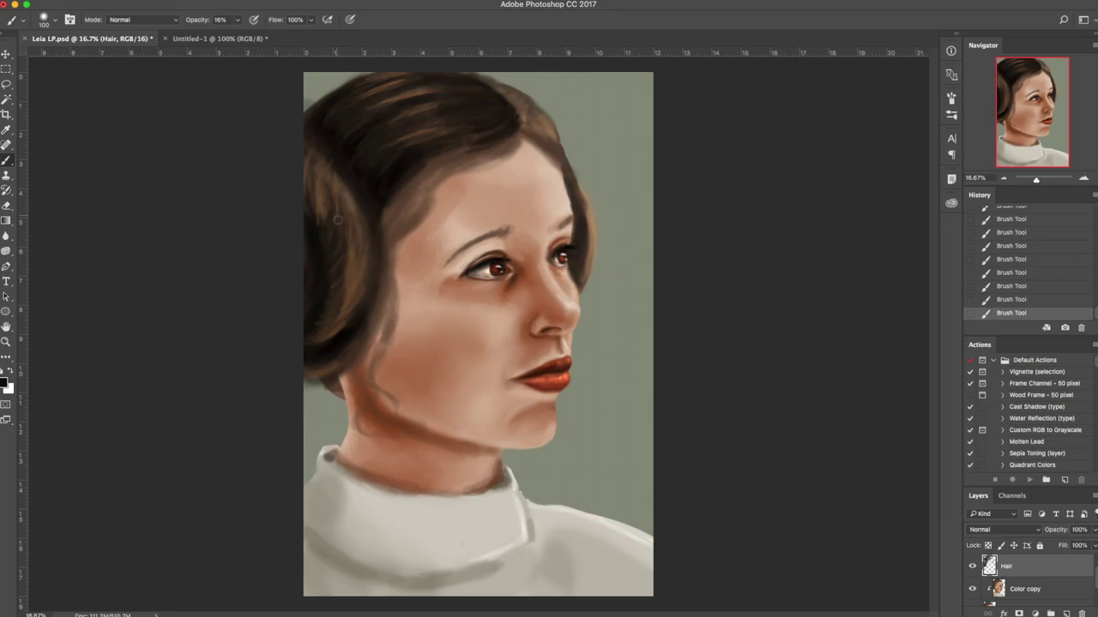
left_click(352, 275, "alt")
left_click(349, 256, "alt")
left_click(315, 308, "alt")
key("bracketright")
key("bracketright")
key("bracketright")
key("bracketright")
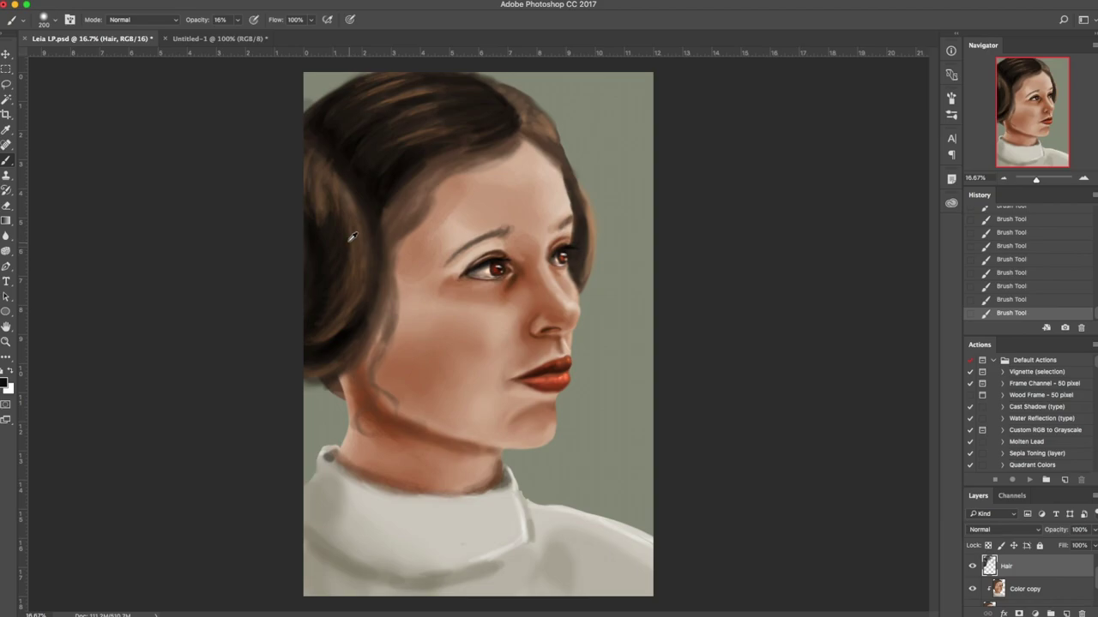
Paint warm orange-brown highlight strands on the near side bun with a 100 px brush.
left_click(5, 383)
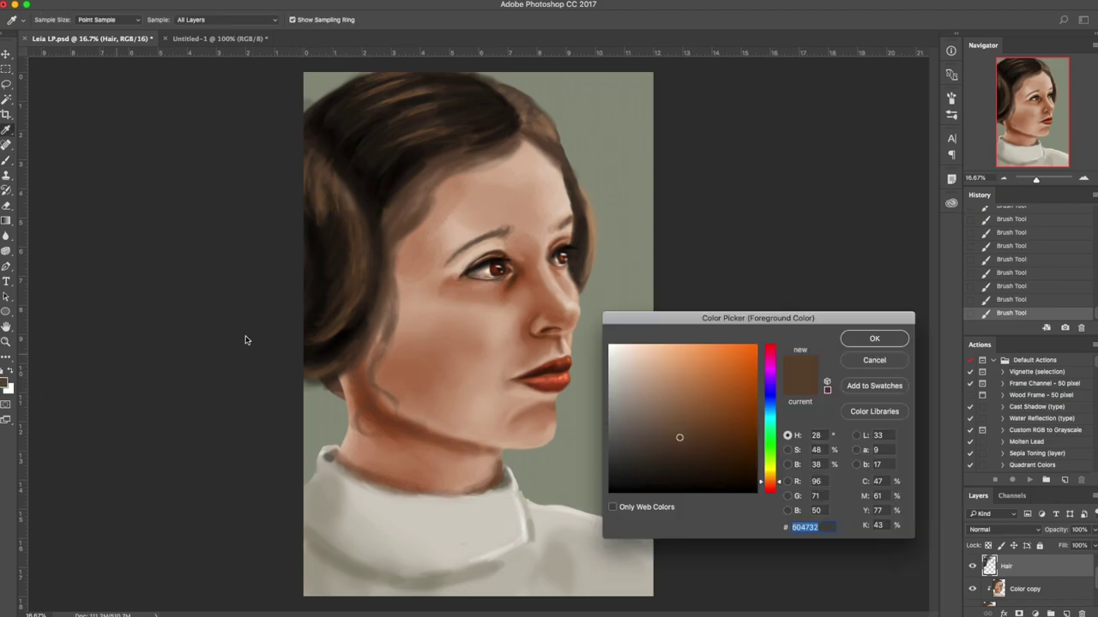
left_click(703, 386)
key("Return")
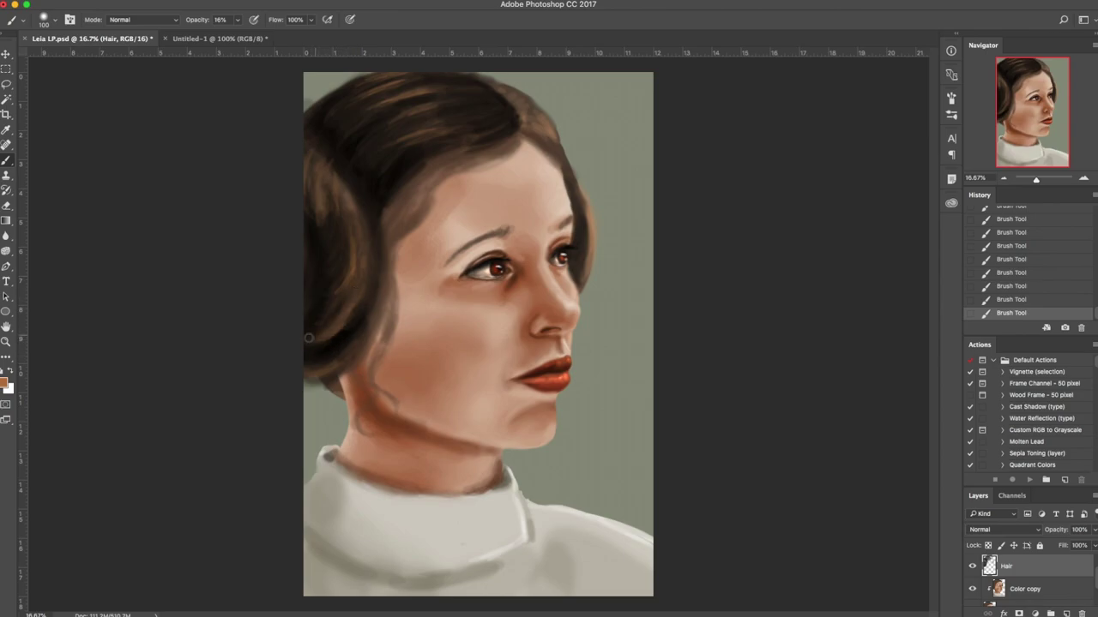
left_click_drag(319, 198, 329, 266)
Deepen the shadows between the side bun strands with sampled dark hair tones, varying the brush between 125 and 200 px.
left_click(339, 231, "alt")
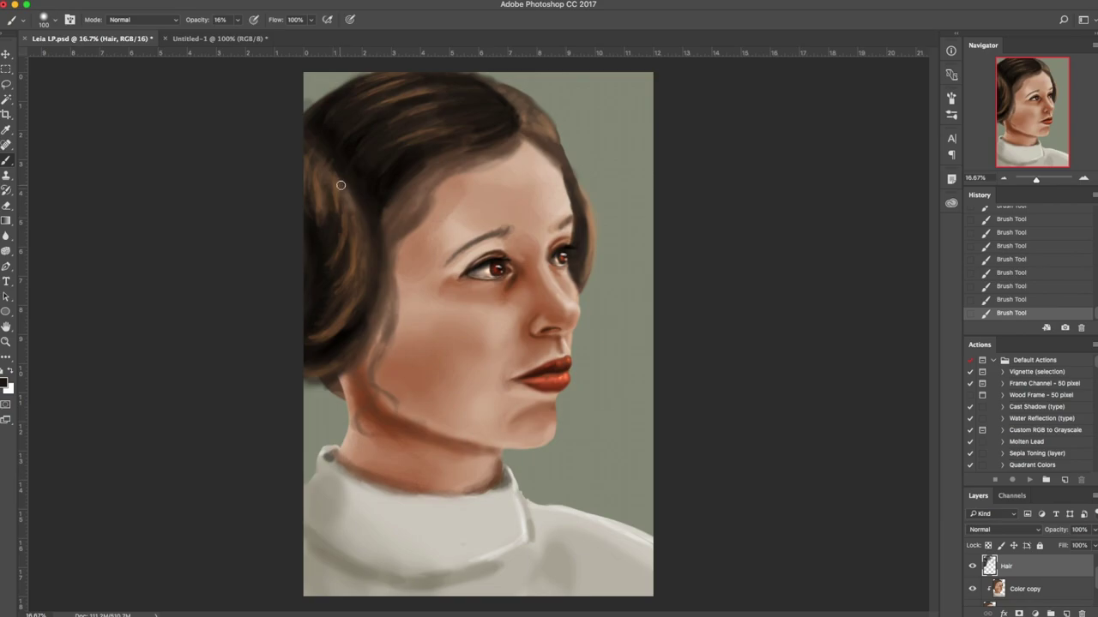
key("bracketright")
key("bracketright")
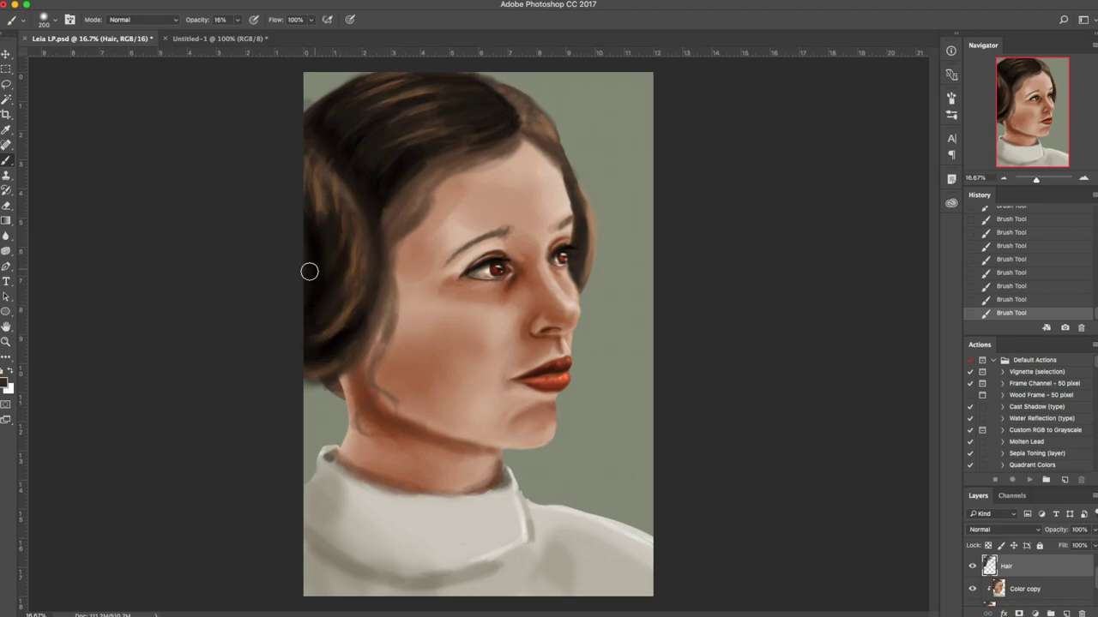
key("bracketleft")
key("bracketleft")
key("bracketleft")
left_click(338, 274, "alt")
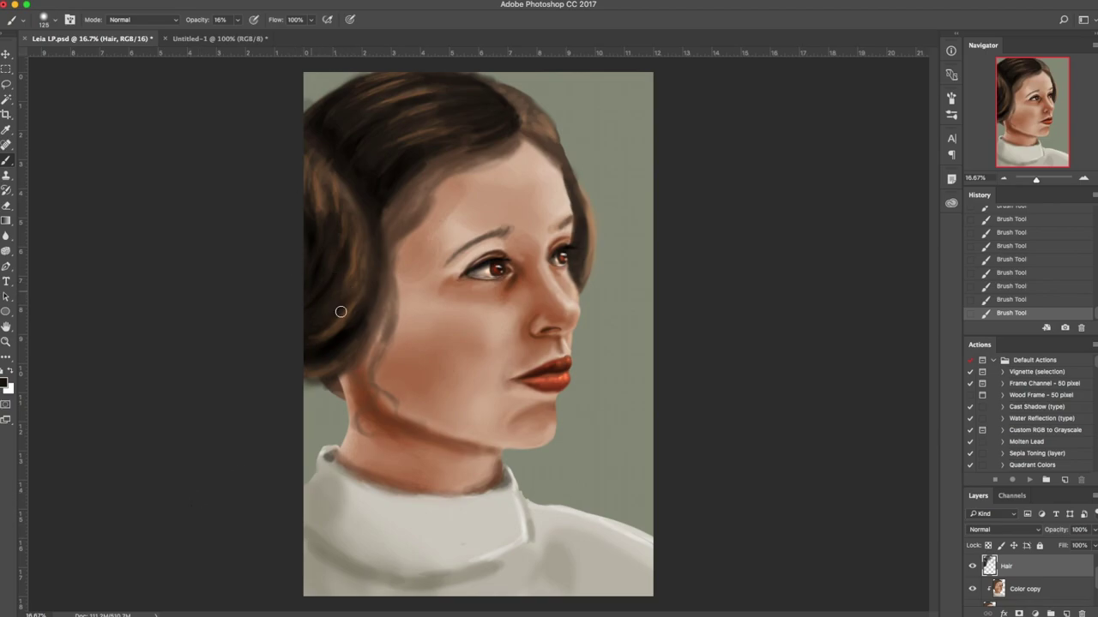
left_click(340, 198, "alt")
key("bracketright")
key("bracketright")
key("bracketright")
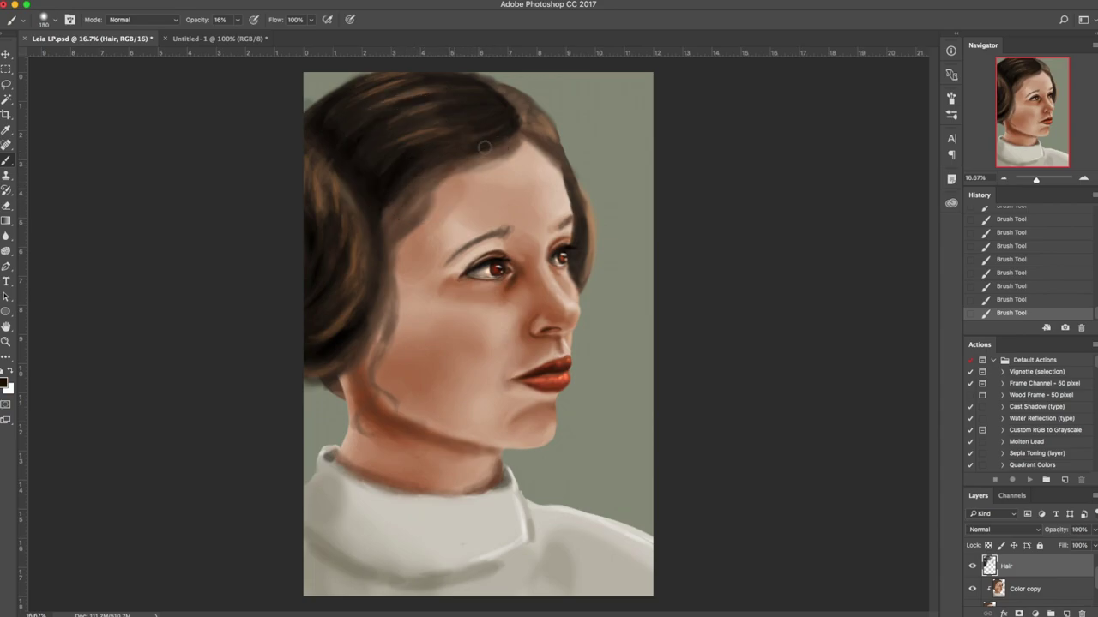
Darken the hairline at the temple and the loose curls in front of the ear with an 80 px brush.
key("bracketleft")
key("bracketleft")
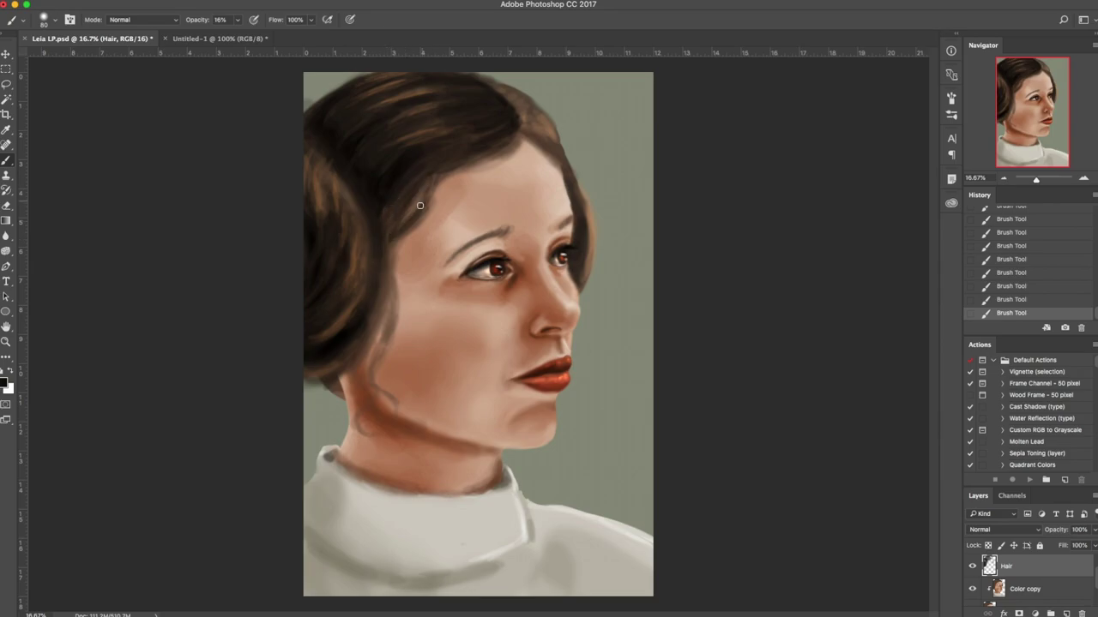
mouse_move(386, 261)
left_mouse_down()
mouse_move(395, 295)
mouse_move(366, 389)
mouse_move(378, 344)
mouse_move(386, 391)
left_mouse_up()
left_click_drag(393, 297, 373, 372)
left_click_drag(386, 273, 382, 347)
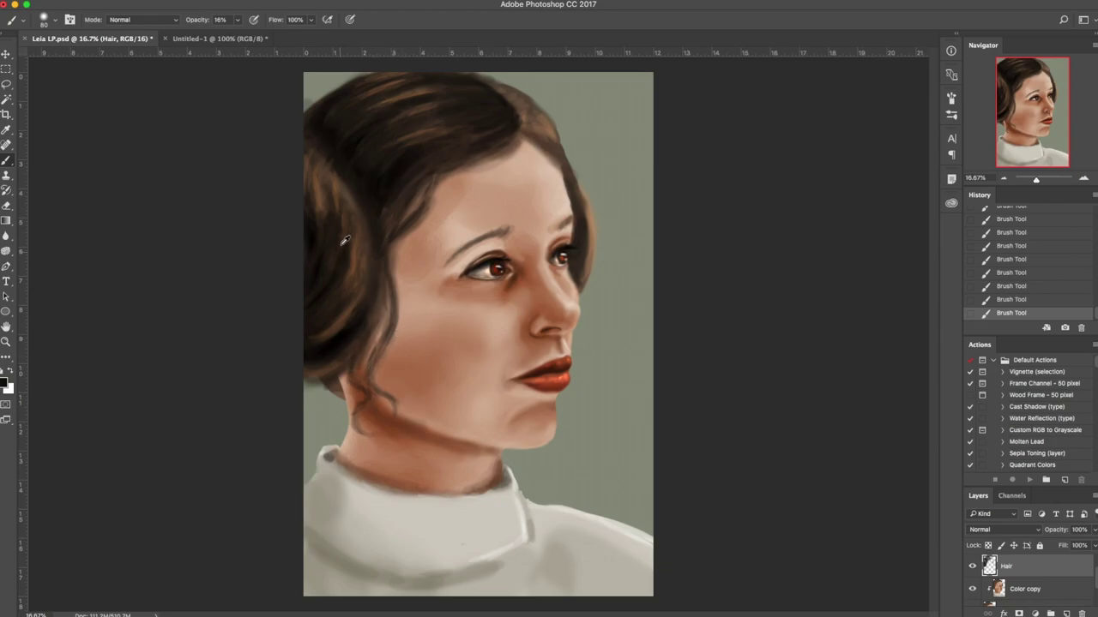
Highlight the loose strands beside the cheek in orange be712d, adding finer strands in lighter f2a765 with a 25 px brush.
left_click(341, 190, "alt")
left_click(4, 380)
left_click_drag(711, 375, 723, 374)
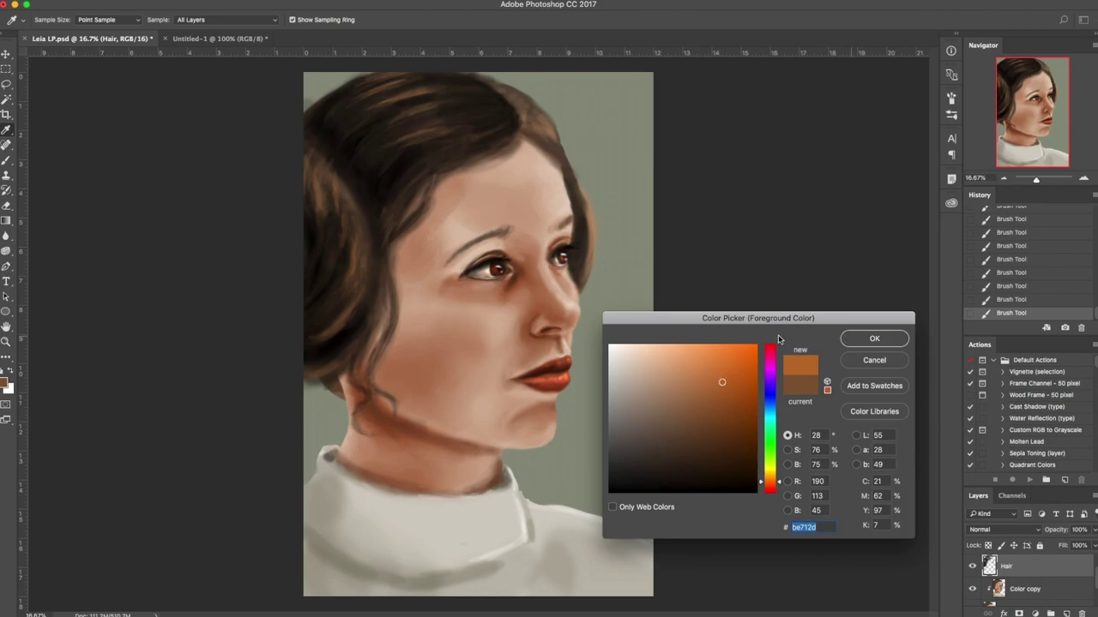
key("Return")
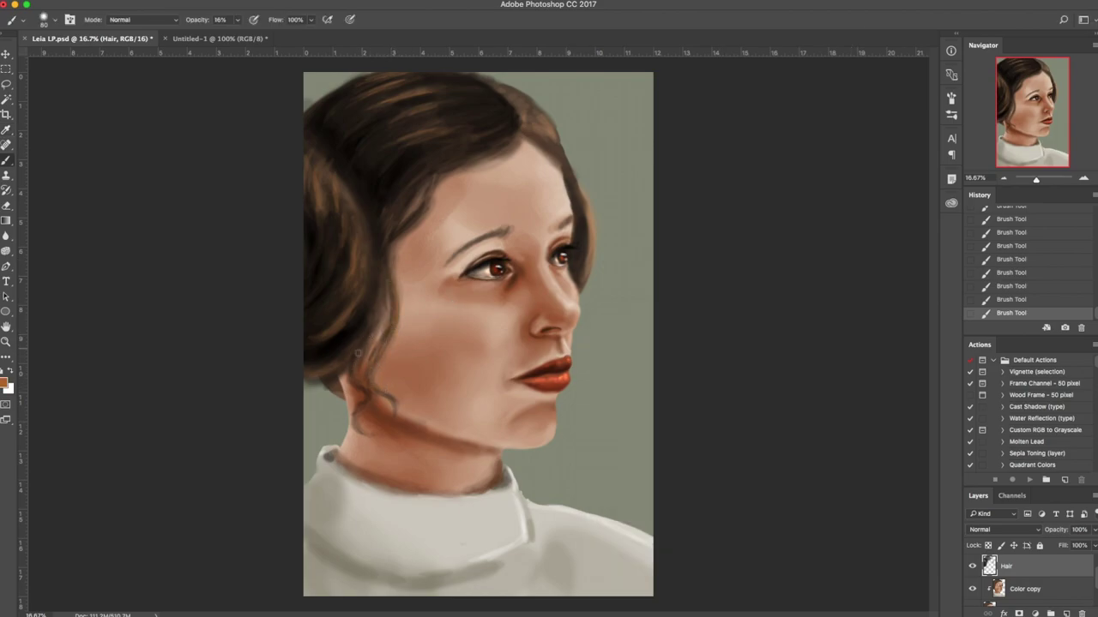
left_click(6, 382)
left_click(700, 358)
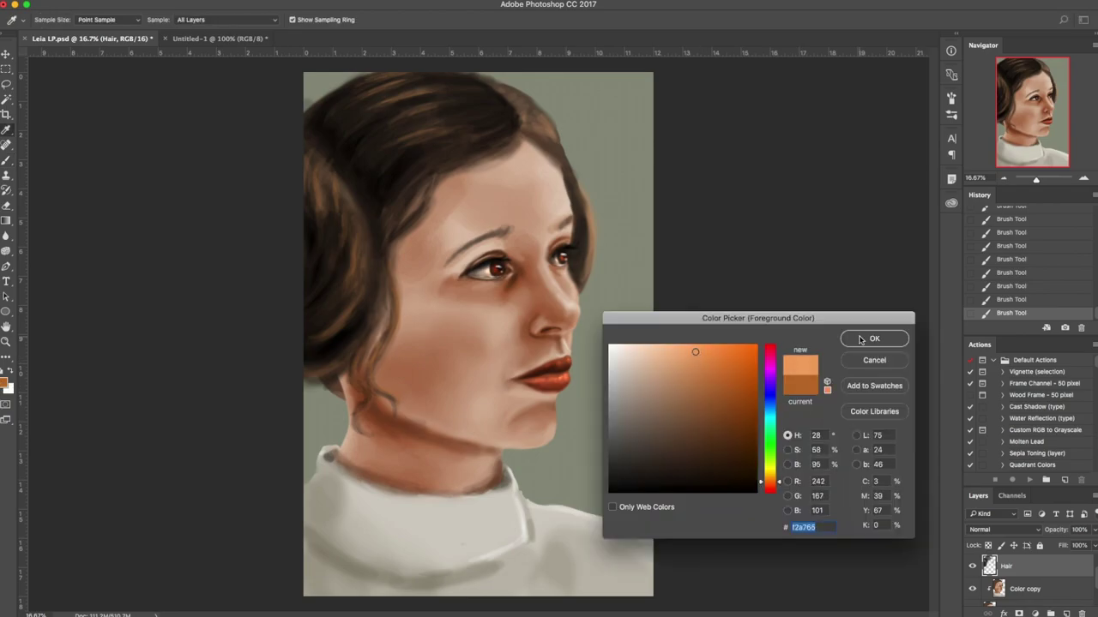
left_click(862, 341)
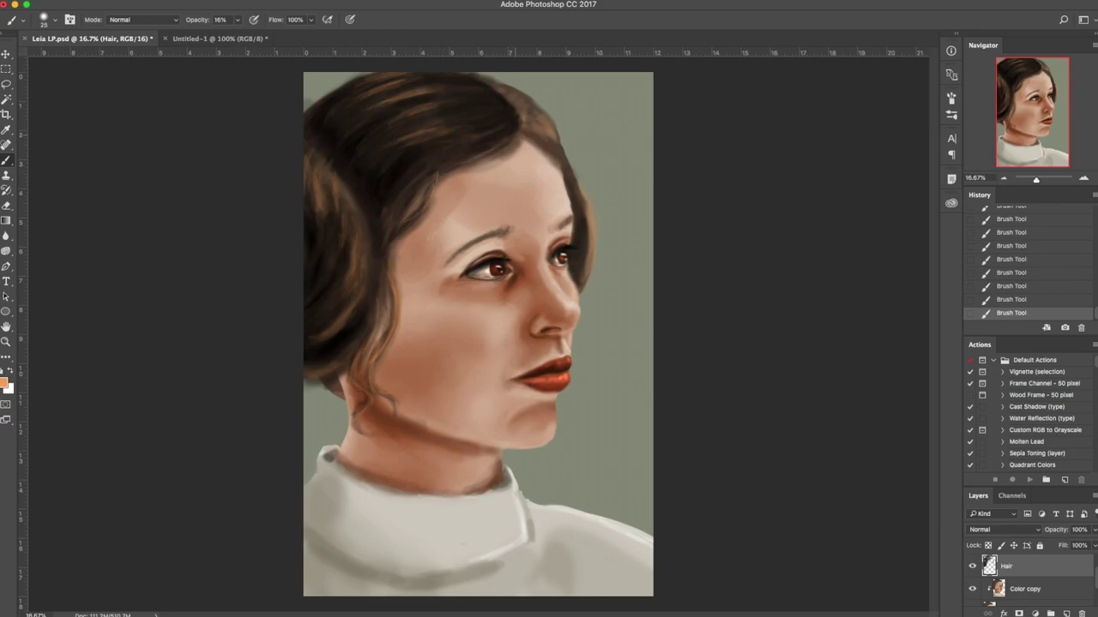
Darken the hair behind the loose cheek strands with sampled dark hair tones and a larger brush.
key("x")
left_click(475, 146, "alt")
left_click(357, 324, "alt")
key("]")
mouse_move(383, 323)
left_mouse_down()
mouse_move(386, 289)
mouse_move(376, 316)
left_mouse_up()
left_click_drag(380, 267, 381, 340)
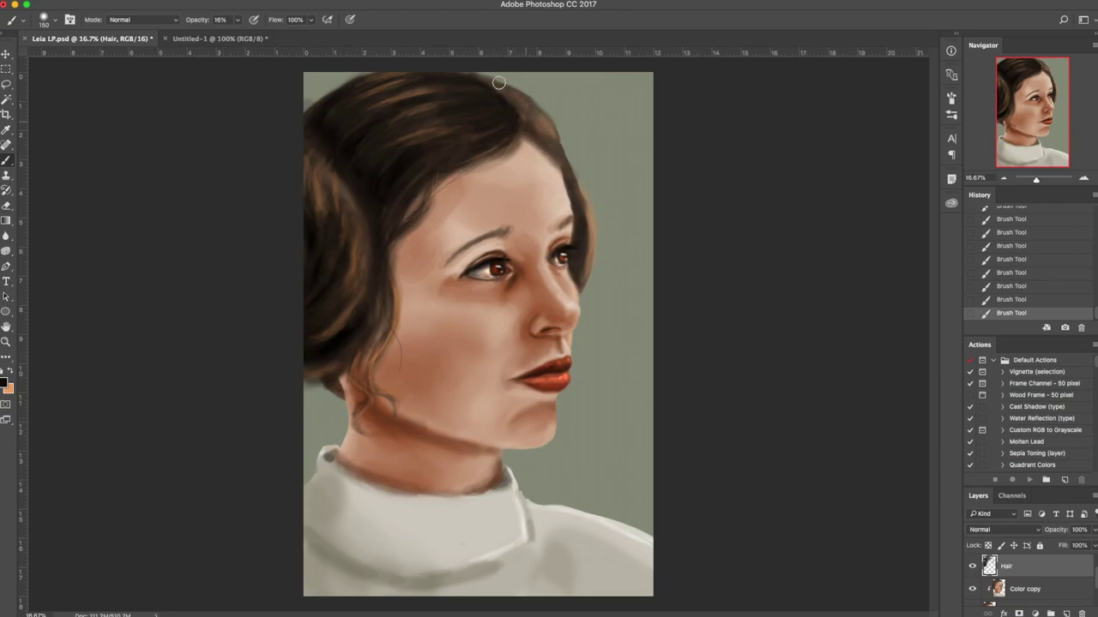
Shade the hair on the far side of the parting in sampled dark tones with 150 px and 80 px brushes.
left_click_drag(544, 131, 562, 160)
key("bracketleft")
key("bracketleft")
key("bracketleft")
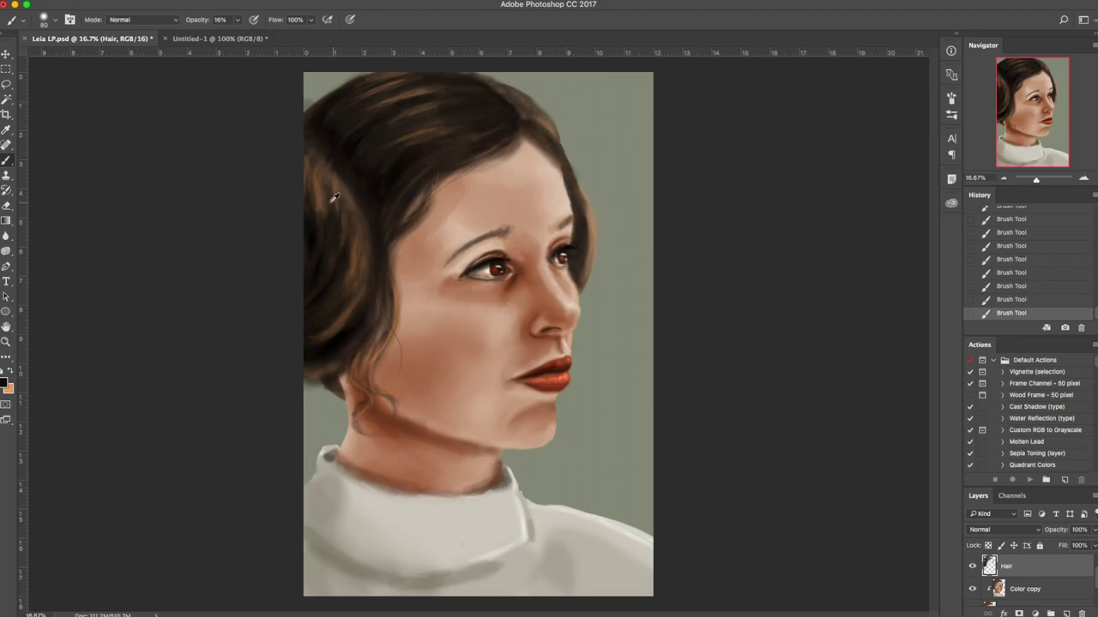
left_click(2, 386)
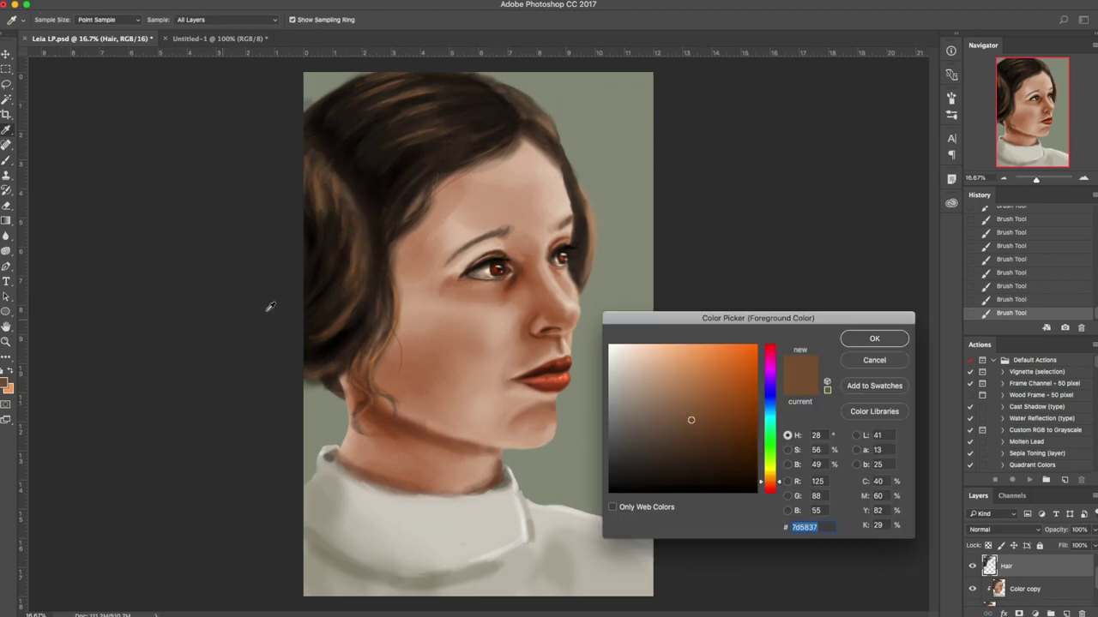
left_click(868, 361)
left_click(505, 119, "alt")
mouse_move(550, 131)
left_mouse_down()
mouse_move(483, 83)
mouse_move(528, 115)
mouse_move(508, 93)
left_mouse_up()
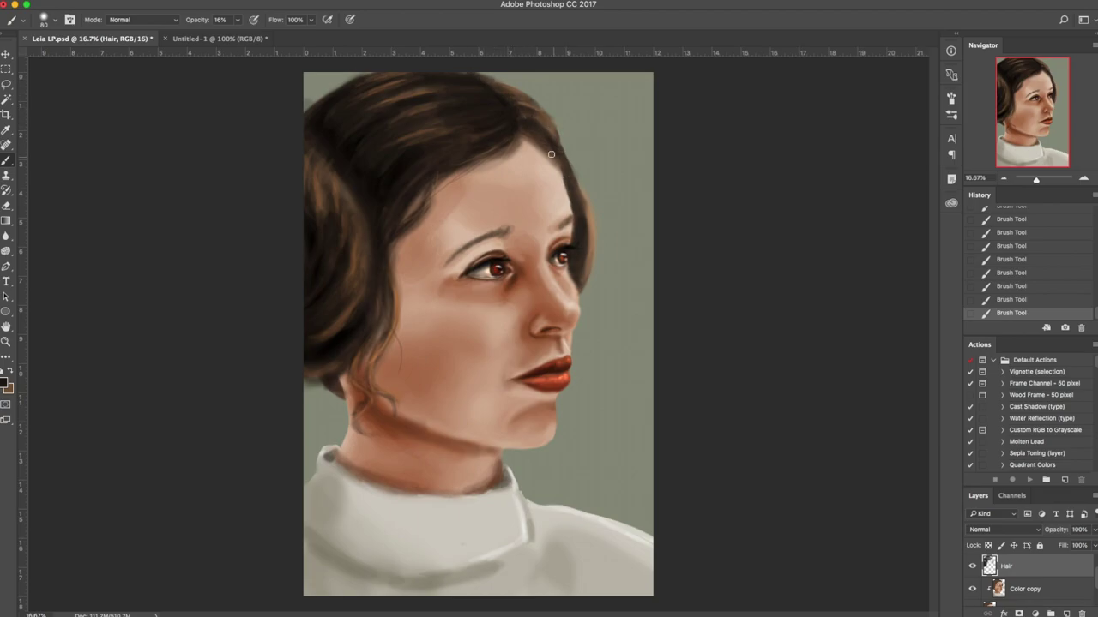
Paint thin light orange-brown highlight strands in the hair beyond the parting with a 40 px brush.
left_click(411, 128, "alt")
left_click(5, 383)
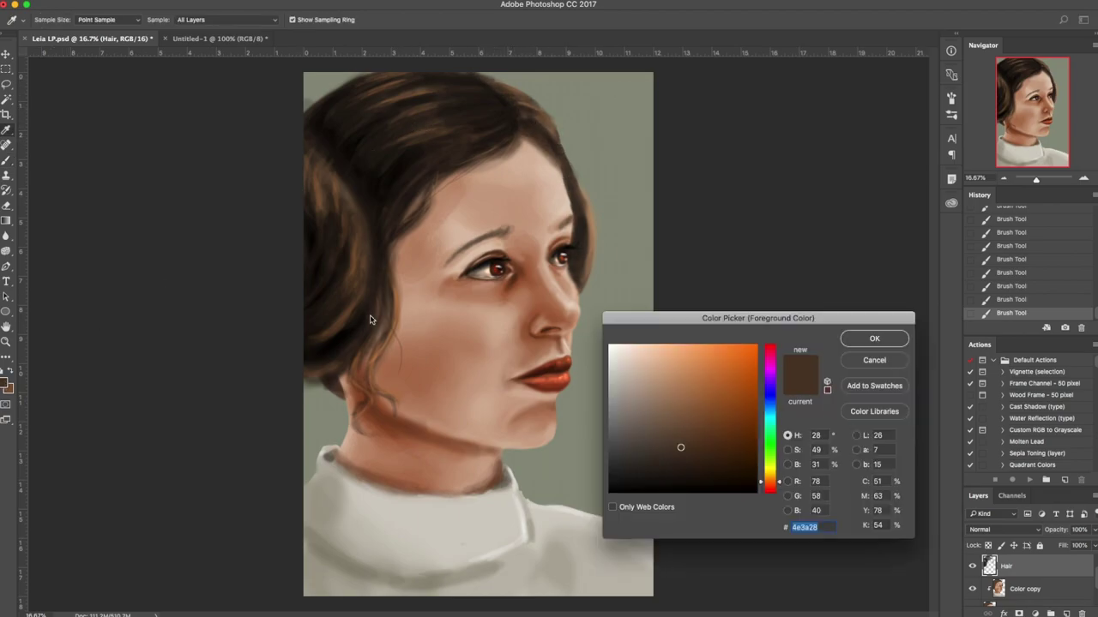
left_click(699, 369)
left_click(874, 340)
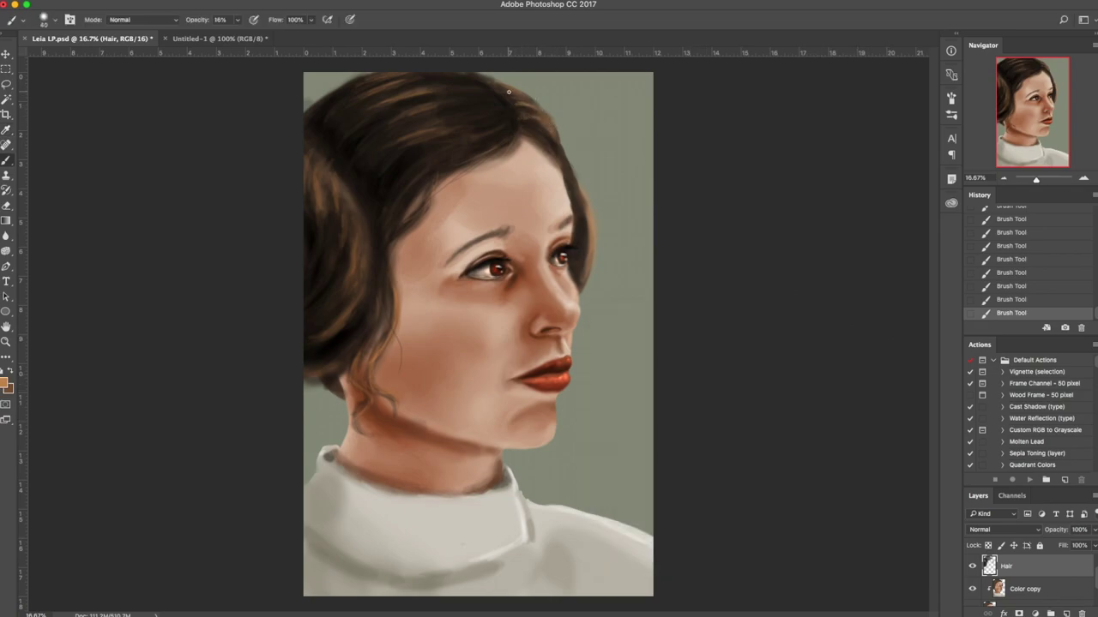
On the Color copy layer, shade the white garment below the collar in dark gray 55504c with an enlarged brush.
left_click(1029, 586)
key("bracketright")
key("bracketright")
key("bracketright")
key("bracketright")
left_click(4, 382)
mouse_move(657, 439)
left_mouse_down()
mouse_move(661, 451)
mouse_move(625, 443)
left_mouse_up()
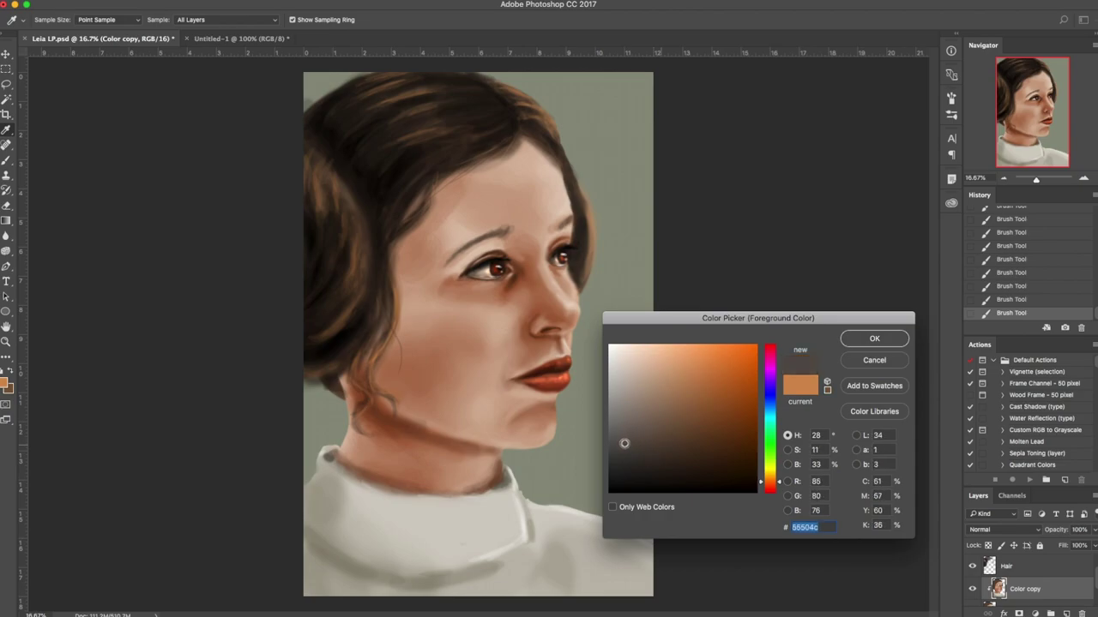
left_click(865, 340)
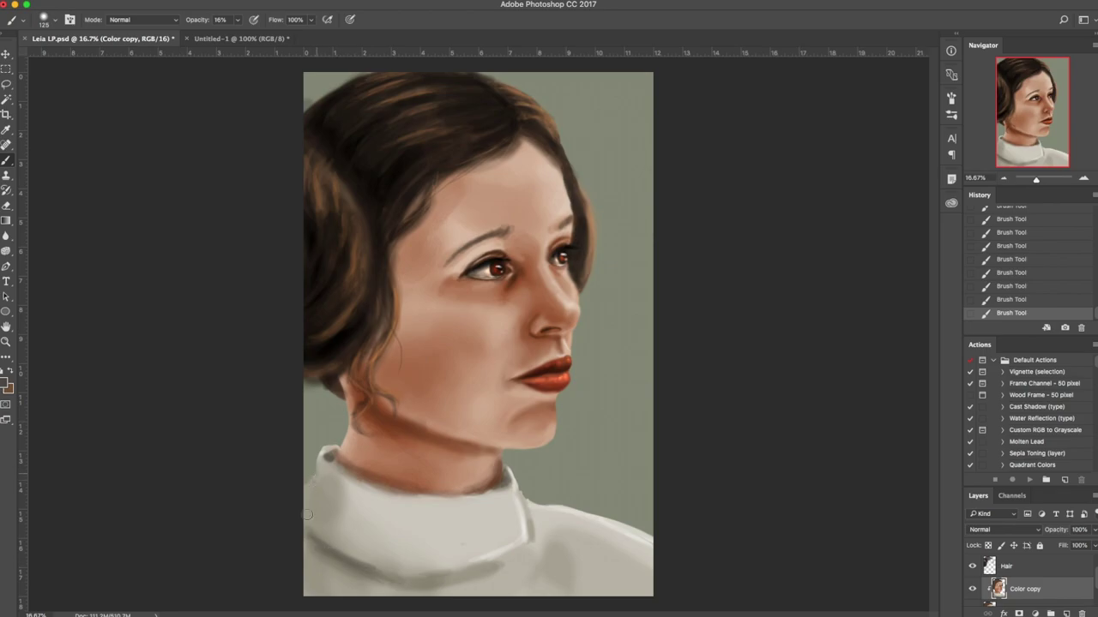
key("]")
left_click_drag(332, 550, 412, 575)
mouse_move(306, 600)
left_mouse_down()
mouse_move(335, 595)
mouse_move(447, 608)
mouse_move(418, 614)
mouse_move(477, 594)
mouse_move(488, 614)
mouse_move(579, 568)
left_mouse_up()
Brighten the shoulder and the collar with light strokes from a 250 px brush, undoing a misplaced stroke.
left_click(557, 521, "alt")
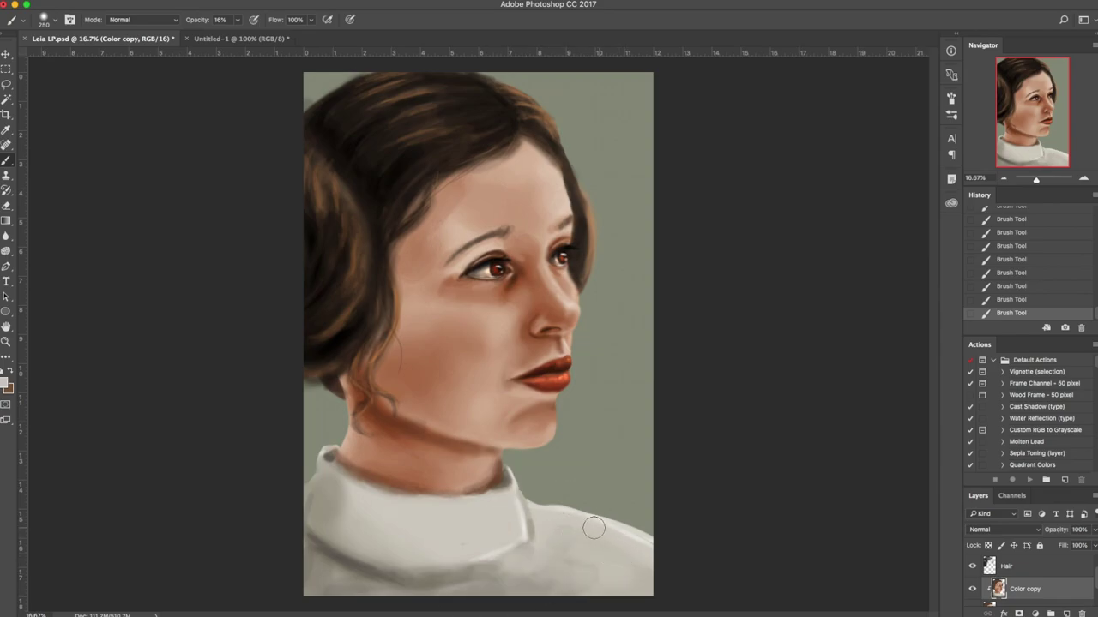
key("d")
key("super+z")
key("x")
left_click_drag(540, 510, 697, 546)
mouse_move(515, 486)
left_mouse_down()
mouse_move(536, 520)
mouse_move(437, 561)
mouse_move(369, 558)
left_mouse_up()
Blend the garment's gray folds below the collar with sampled tones and a 250 px brush.
left_click(403, 543, "alt")
left_click(354, 557)
key("d")
mouse_move(631, 564)
left_mouse_down()
mouse_move(543, 535)
mouse_move(516, 560)
mouse_move(440, 574)
mouse_move(533, 548)
mouse_move(502, 570)
left_mouse_up()
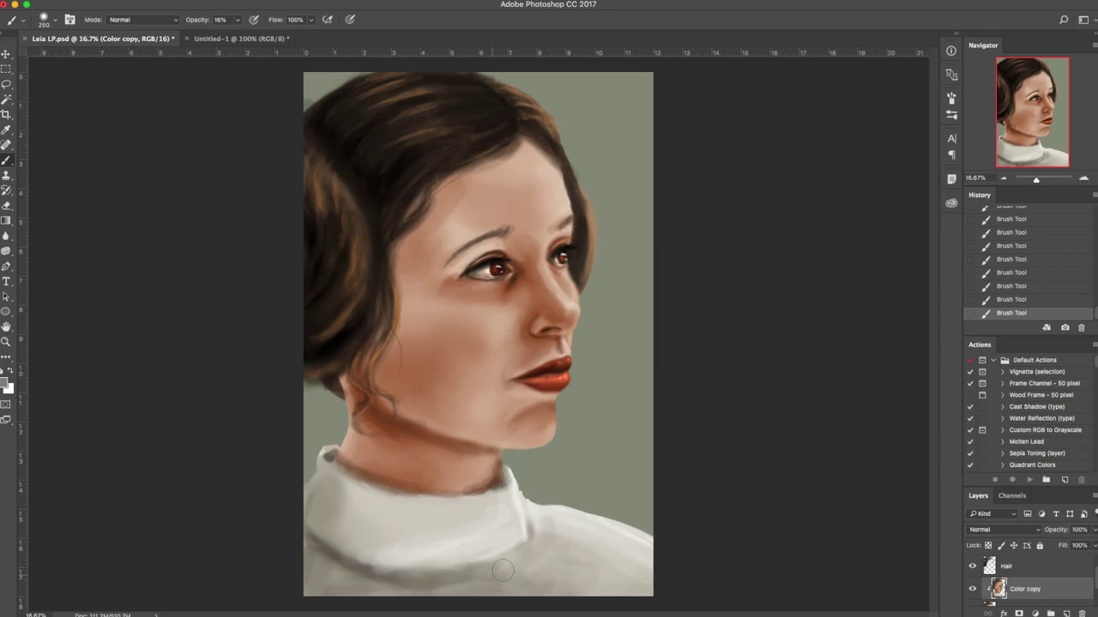
left_click(509, 524, "alt")
mouse_move(542, 530)
left_mouse_down()
mouse_move(483, 584)
mouse_move(546, 531)
mouse_move(442, 589)
mouse_move(529, 548)
mouse_move(512, 570)
mouse_move(529, 526)
mouse_move(535, 555)
mouse_move(557, 537)
mouse_move(548, 611)
mouse_move(555, 545)
mouse_move(546, 612)
mouse_move(553, 542)
left_mouse_up()
Highlight the collar's front edge in white with a 125 px brush.
key("d")
key("x")
key("bracketleft")
key("bracketleft")
key("bracketleft")
key("bracketleft")
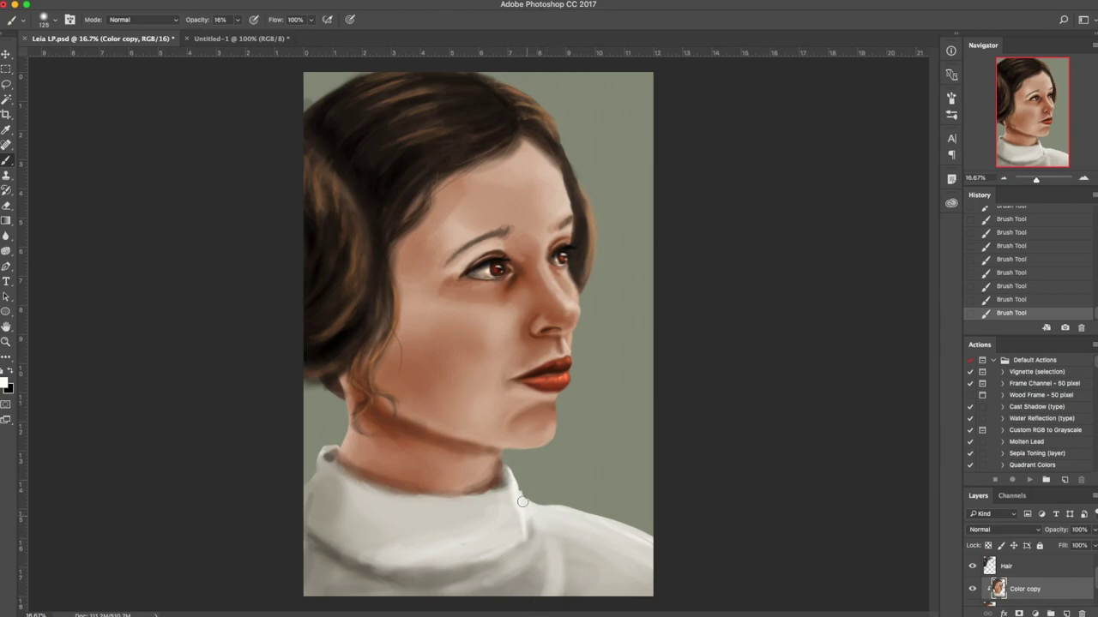
Erase the stray paint beside the collar's front edge on the Color copy layer with a 100 px eraser.
key("e")
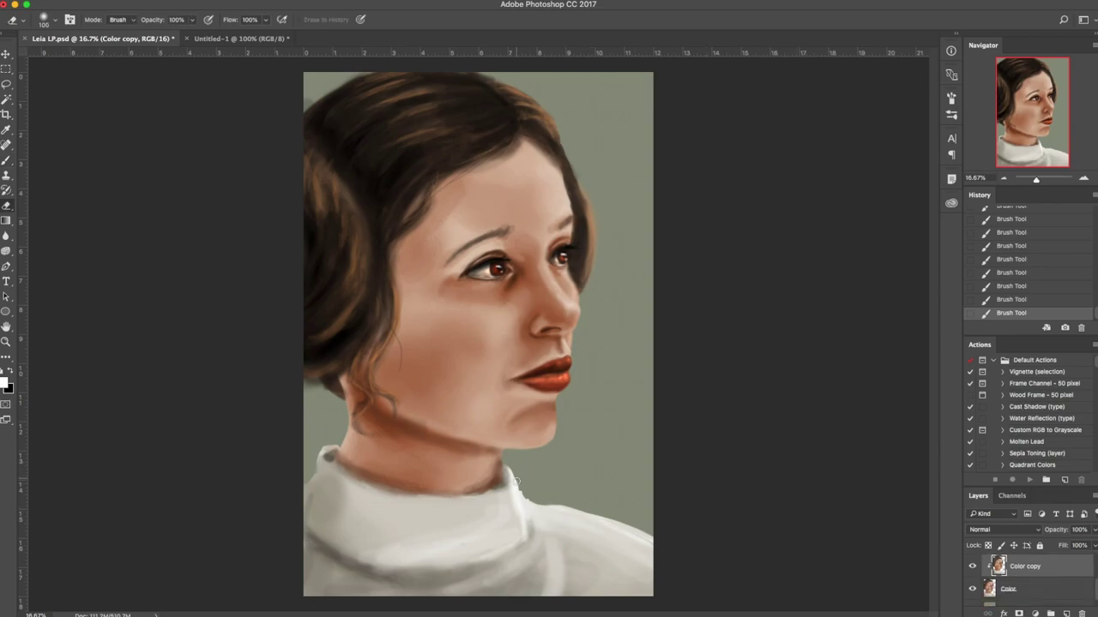
left_click(526, 495)
left_click(526, 498)
left_click(528, 501)
left_click(530, 502)
left_click(527, 496)
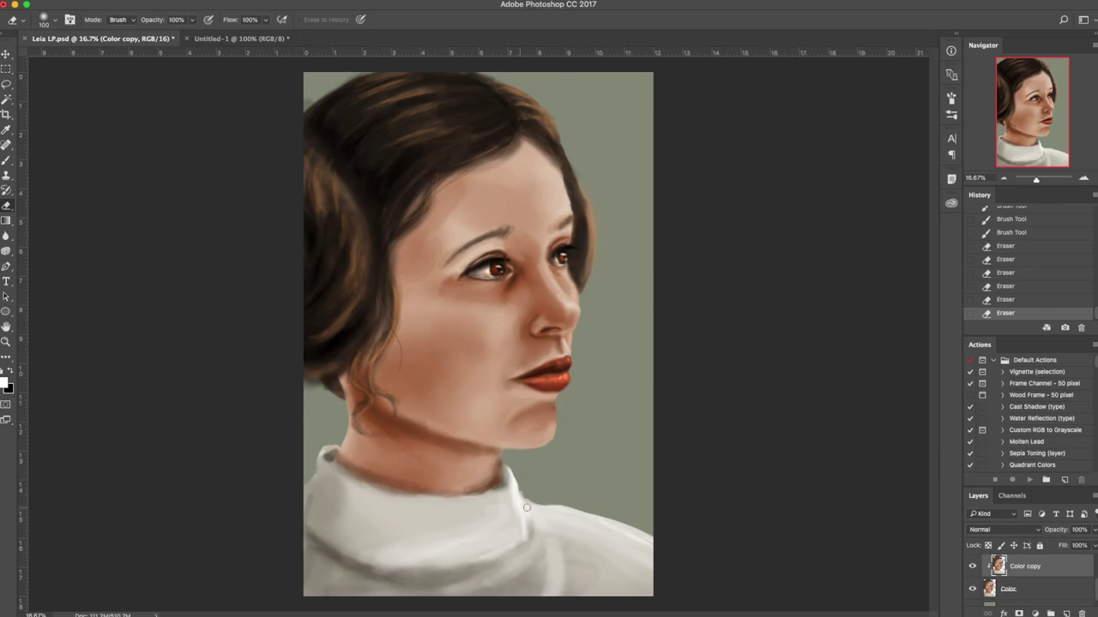
On the Color layer, clean up the outer collar edge and shoulder contour with the Eraser, enlarging it for the shoulder.
key("alt+bracketleft")
left_click(543, 484)
left_click(520, 492)
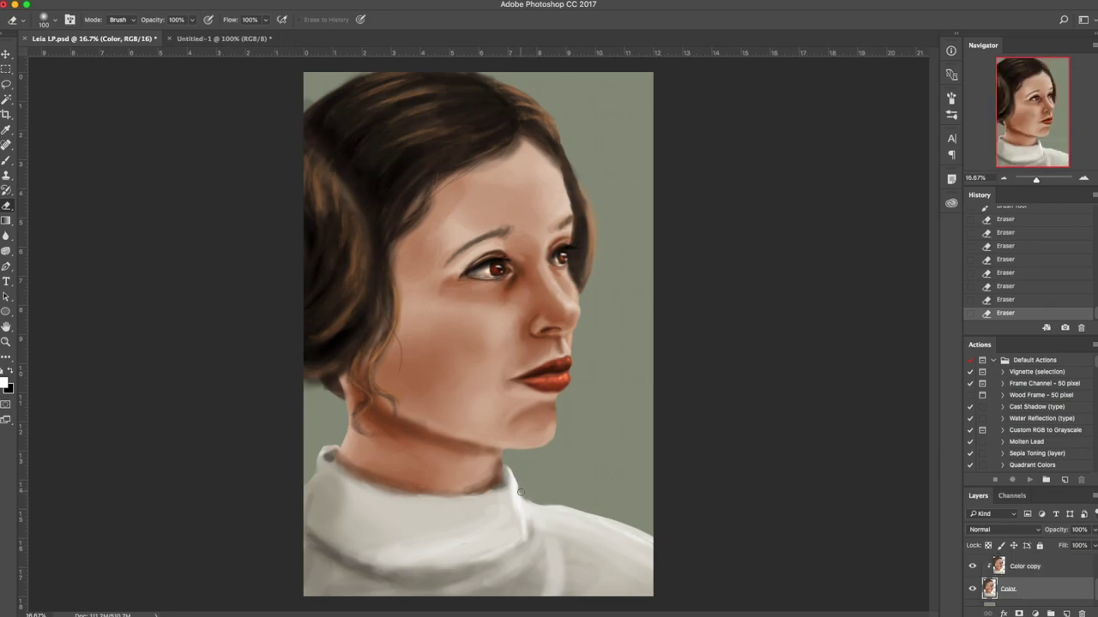
key("bracketright")
key("bracketright")
key("bracketright")
key("bracketright")
left_click_drag(576, 502, 691, 542)
Soften the chin contour below the lips with a 250 px Blur tool at 50% strength.
left_click(8, 237)
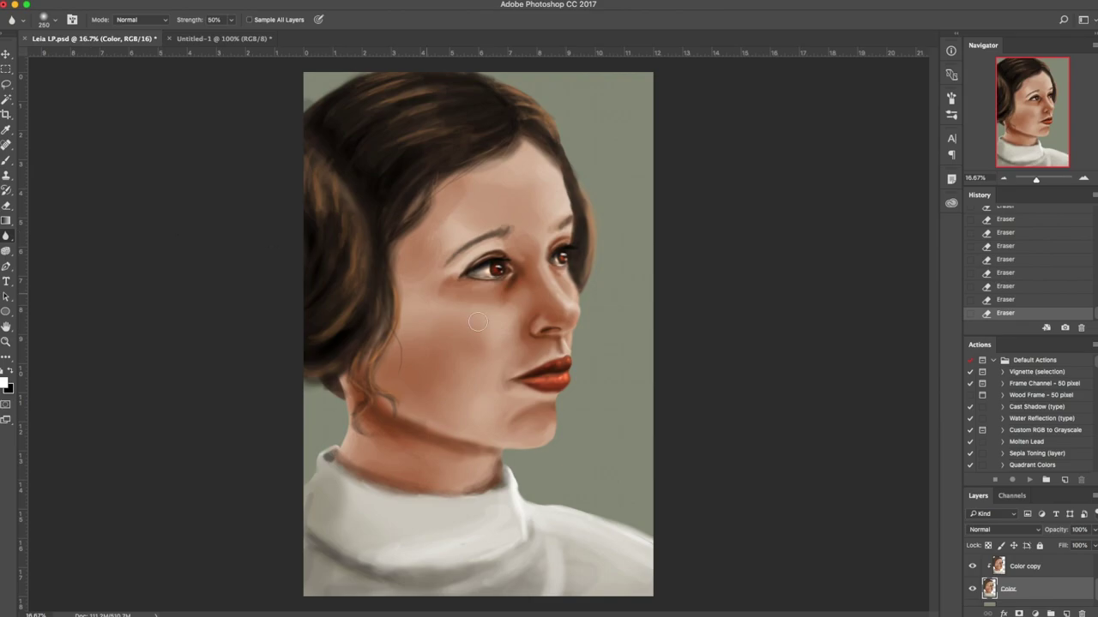
left_click(549, 405)
left_click(549, 403)
left_click(550, 401)
left_click(552, 401)
left_click(554, 400)
left_click(554, 398)
left_click(554, 398)
left_click(554, 398)
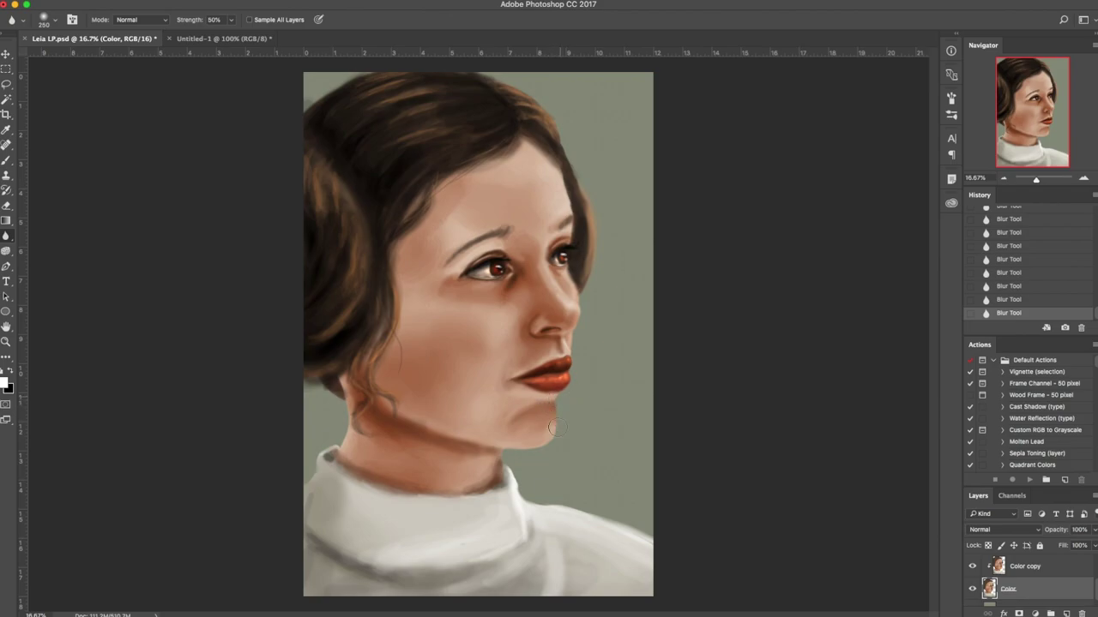
Smooth the chin's outer edge with a 150 px Smudge tool.
right_click(6, 236)
left_click(37, 253)
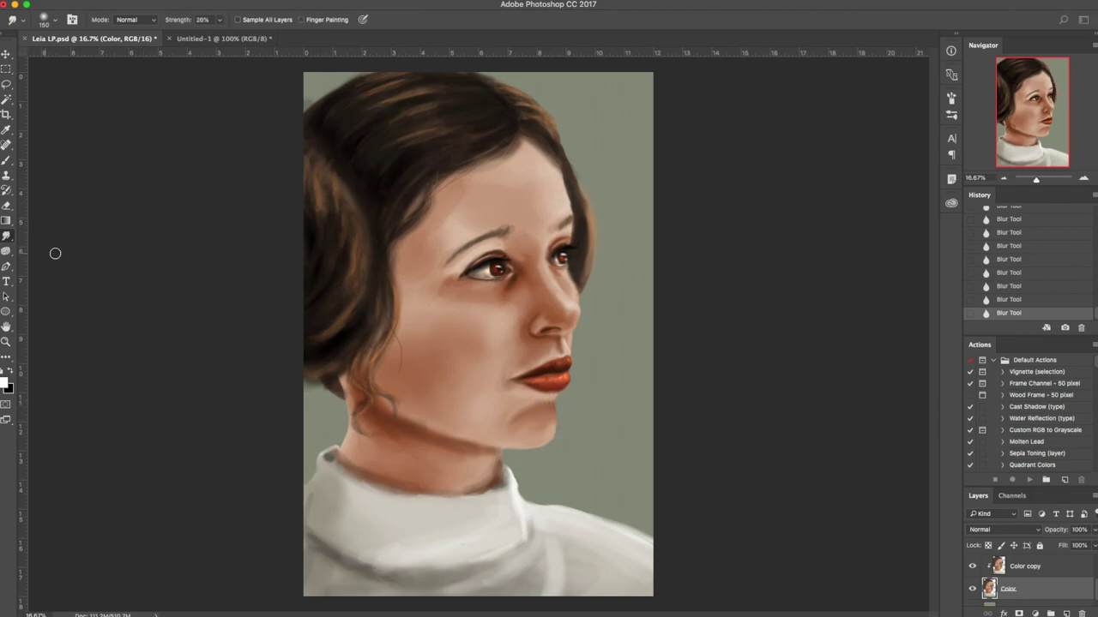
mouse_move(556, 398)
left_mouse_down()
mouse_move(557, 437)
mouse_move(538, 450)
mouse_move(555, 426)
left_mouse_up()
left_click_drag(555, 418, 554, 396)
Prepare an 800 px brush in Multiply mode at 9% opacity for painting on the Color copy layer.
left_click(1064, 570)
key("b")
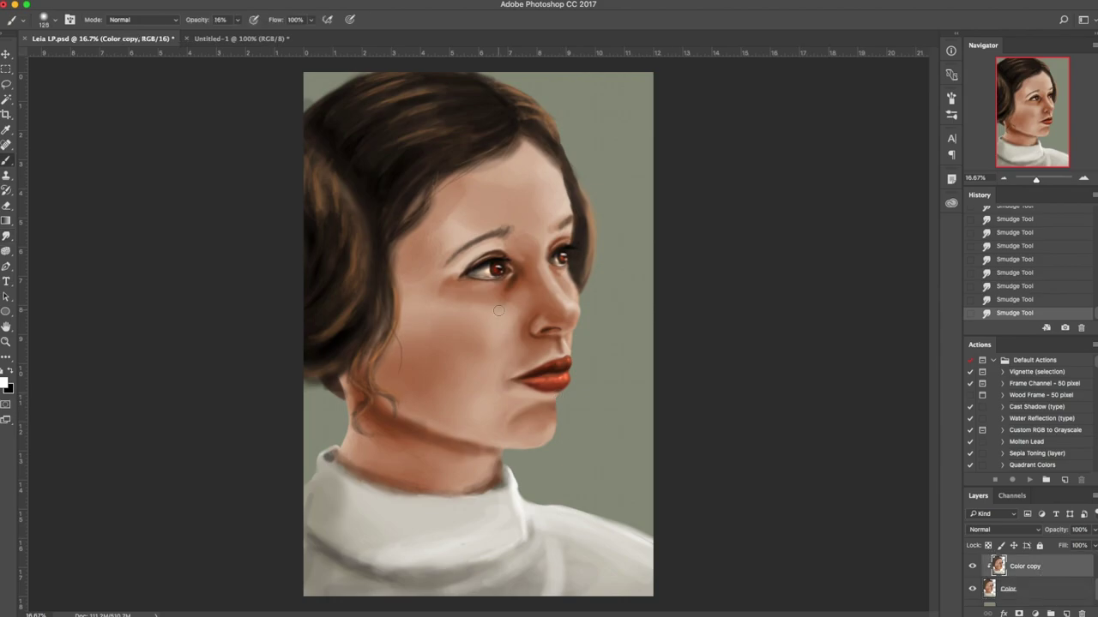
key("]")
key("]")
key("]")
key("]")
key("]")
key("]")
key("]")
key("]")
key("]")
left_click(171, 20)
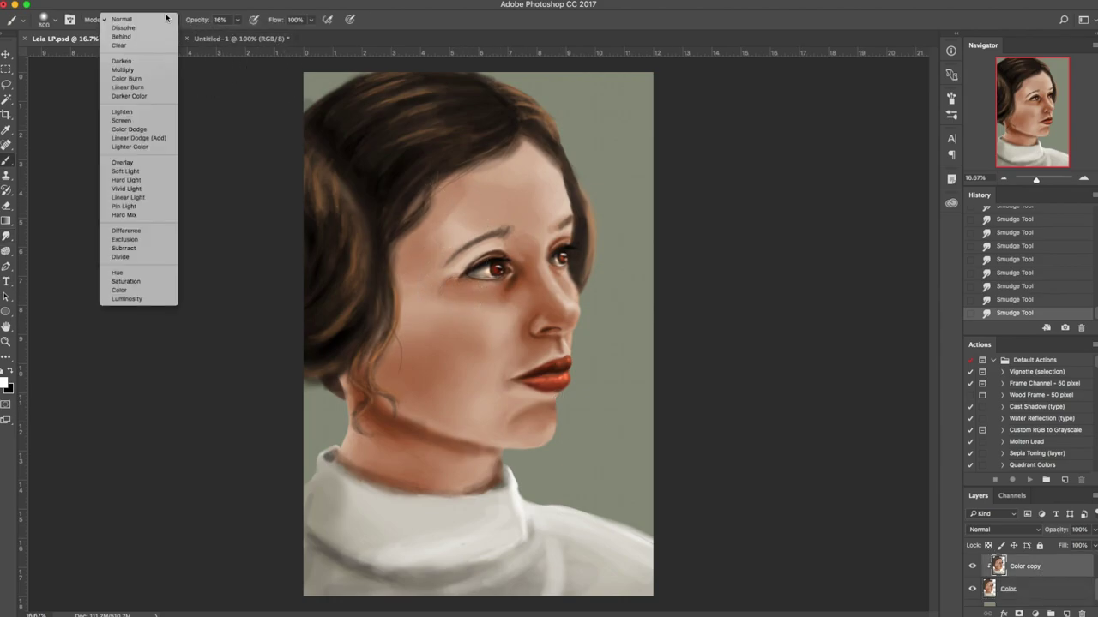
left_click(138, 69)
left_click(238, 20)
left_click_drag(236, 36, 230, 36)
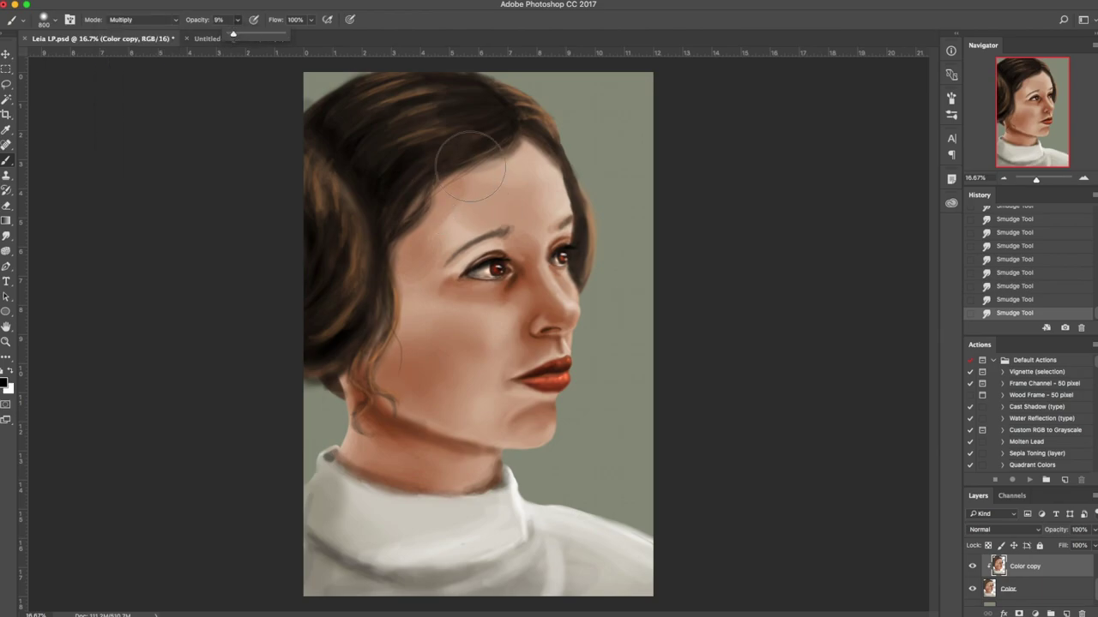
Shade the forehead along the hairline with a dark reddish brown sampled near the eye.
key("x")
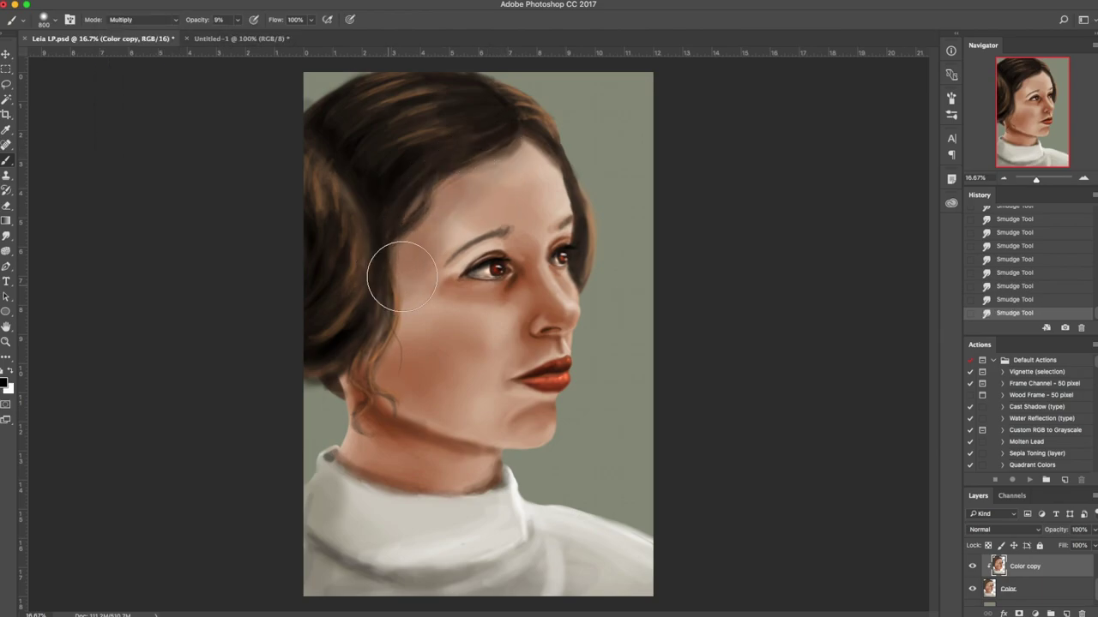
left_click(510, 284, "alt")
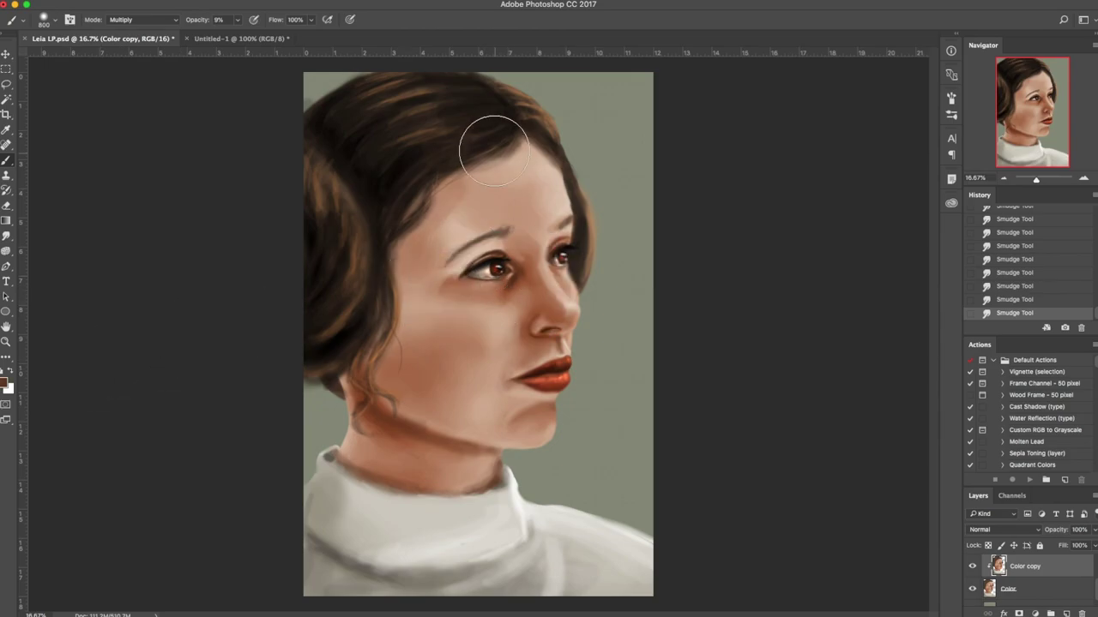
mouse_move(454, 180)
left_mouse_down()
mouse_move(502, 122)
mouse_move(503, 135)
left_mouse_up()
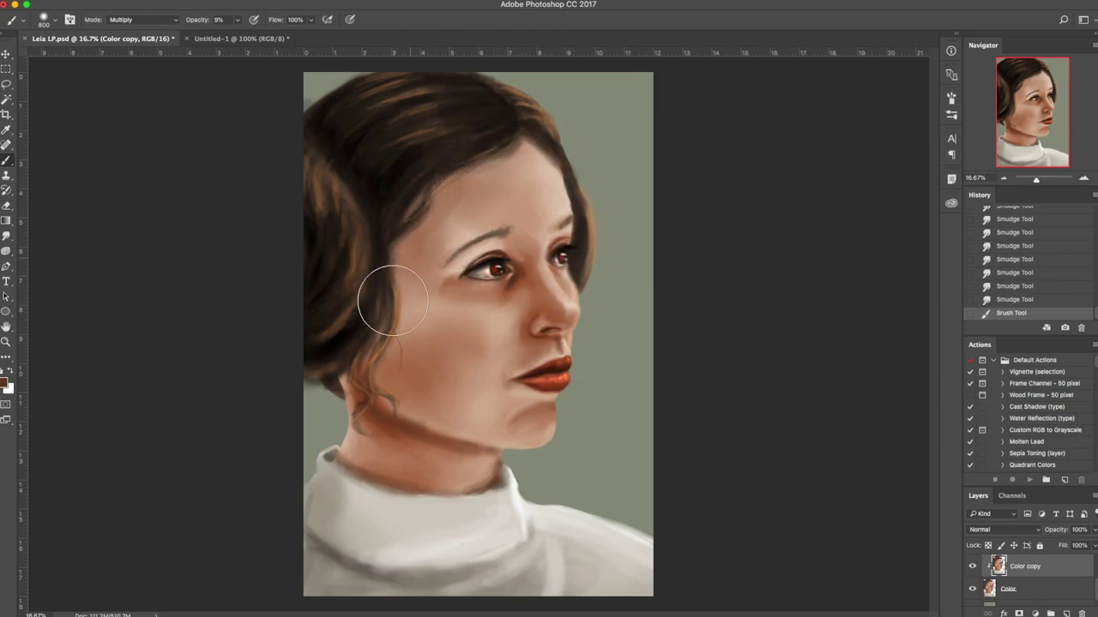
Deepen the shadows on the cheek, beside the nose, around the chin and along the neck with the dark reddish brown Multiply brush.
mouse_move(480, 296)
left_mouse_down()
mouse_move(392, 282)
mouse_move(394, 292)
left_mouse_up()
left_click_drag(419, 360, 390, 364)
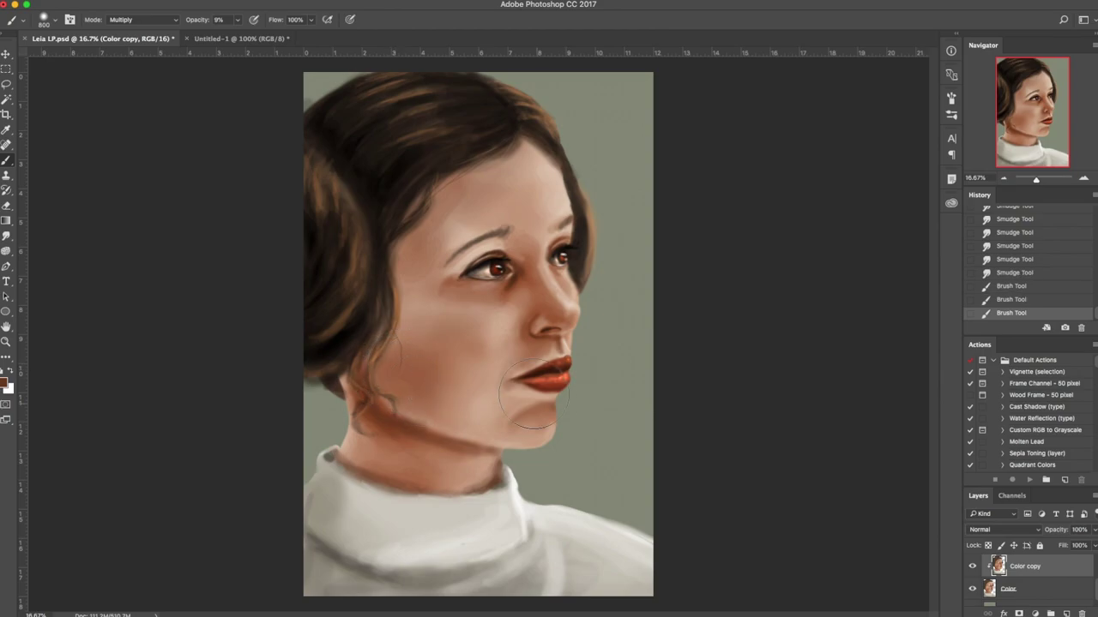
mouse_move(522, 289)
left_mouse_down()
mouse_move(534, 316)
mouse_move(522, 283)
mouse_move(513, 287)
left_mouse_up()
left_click_drag(517, 418, 527, 399)
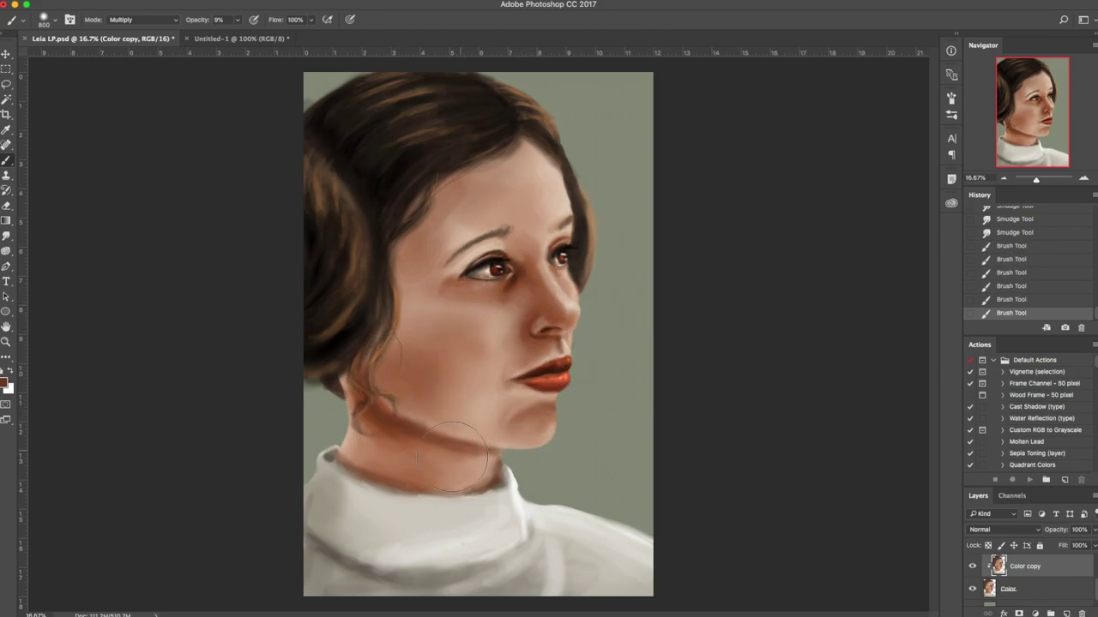
left_click_drag(398, 446, 378, 413)
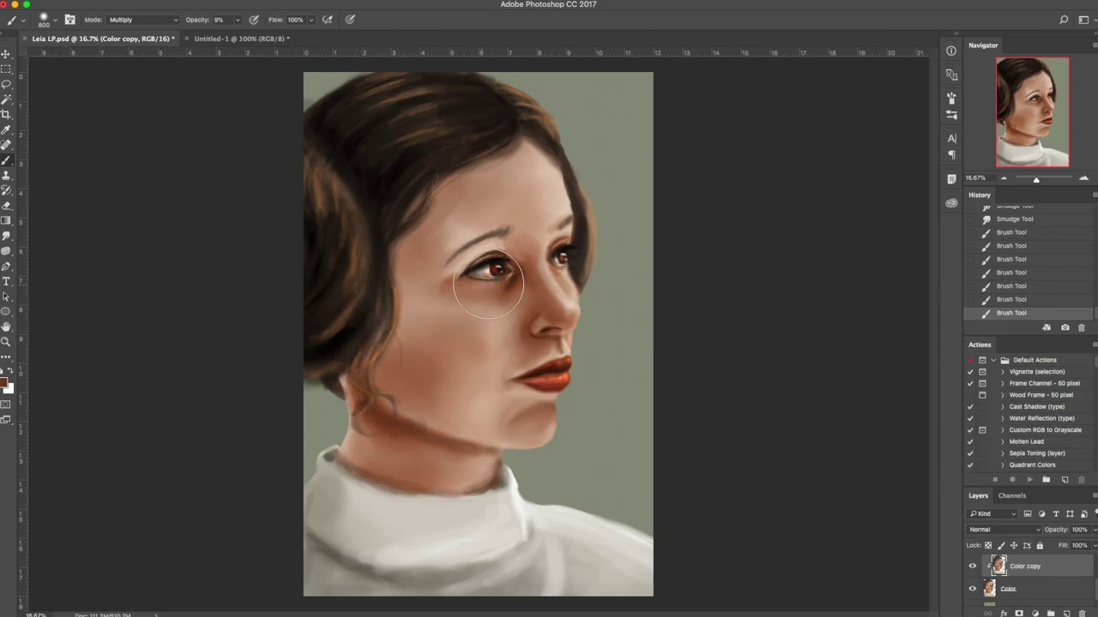
Set the brush to Overlay mode and choose a light coral red as the foreground colour.
left_click(155, 19)
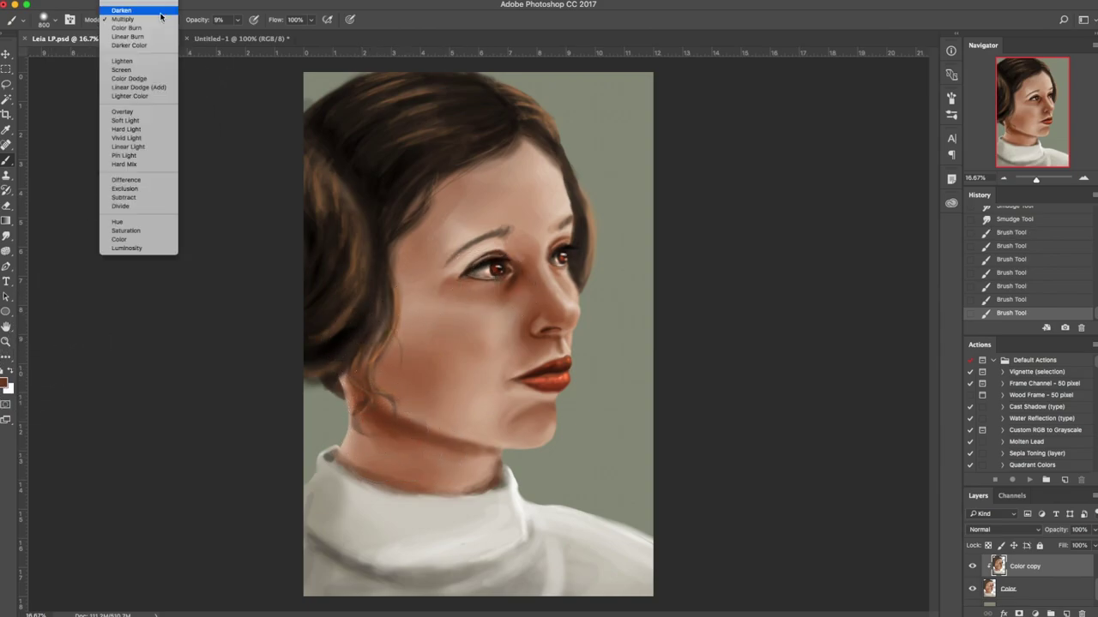
left_click(142, 165)
left_click(4, 382)
left_click(715, 351)
left_click_drag(773, 483, 773, 489)
left_click(702, 351)
left_click(874, 338)
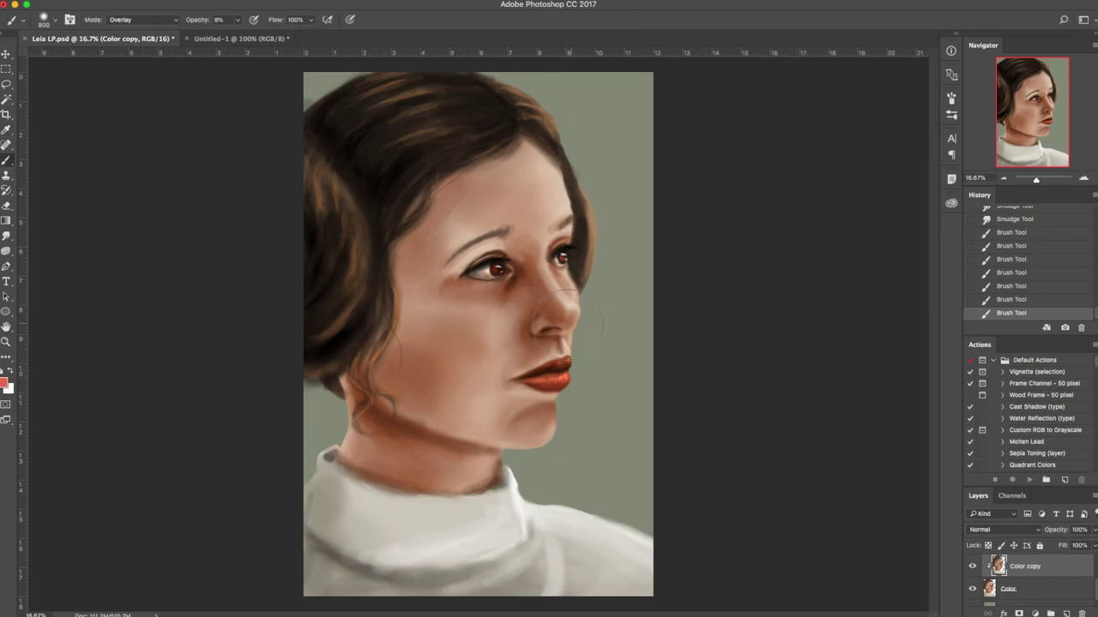
Warm the nose, cheek and forehead with coral red strokes in Overlay mode at 9% opacity.
left_click(559, 324)
mouse_move(560, 323)
left_mouse_down()
mouse_move(522, 286)
mouse_move(512, 313)
mouse_move(469, 329)
mouse_move(427, 371)
left_mouse_up()
left_click_drag(515, 192, 494, 217)
Brighten the upper forehead with an adjusted brush in Color Dodge mode, and make white the foreground colour.
left_click(142, 19)
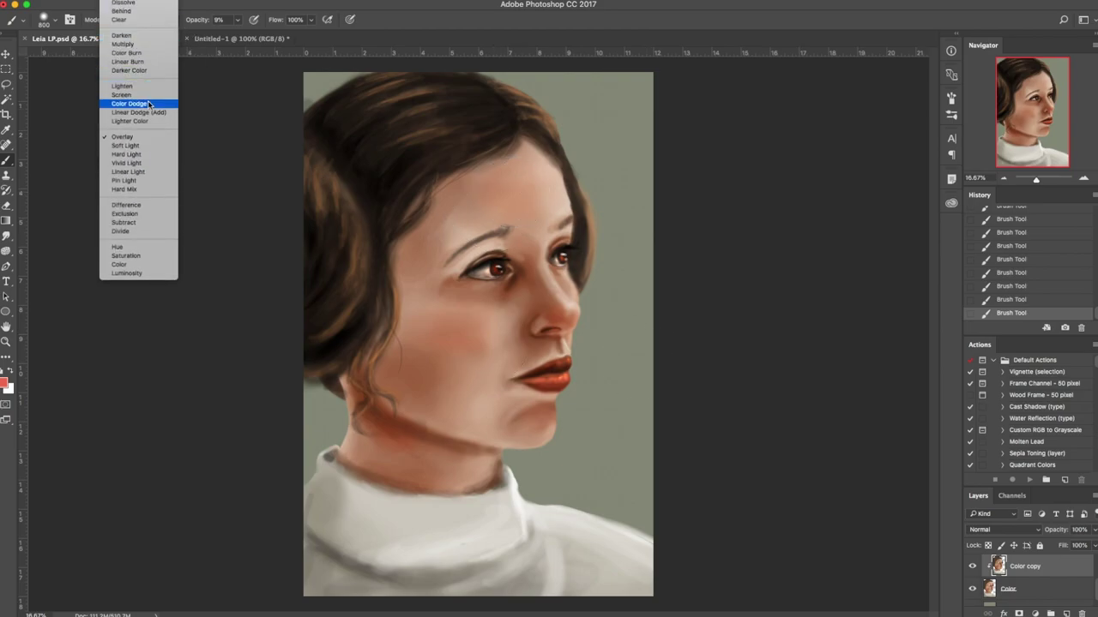
left_click(134, 103)
right_click(553, 213)
left_click_drag(633, 266, 611, 266)
mouse_move(540, 173)
left_mouse_down()
mouse_move(563, 198)
mouse_move(541, 164)
left_mouse_up()
key("x")
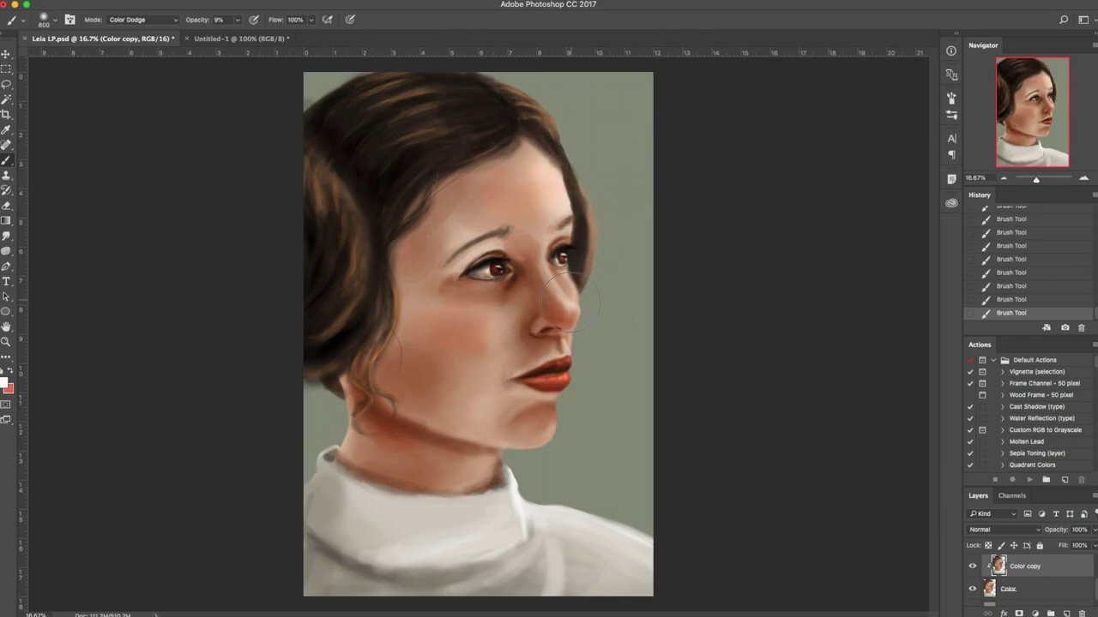